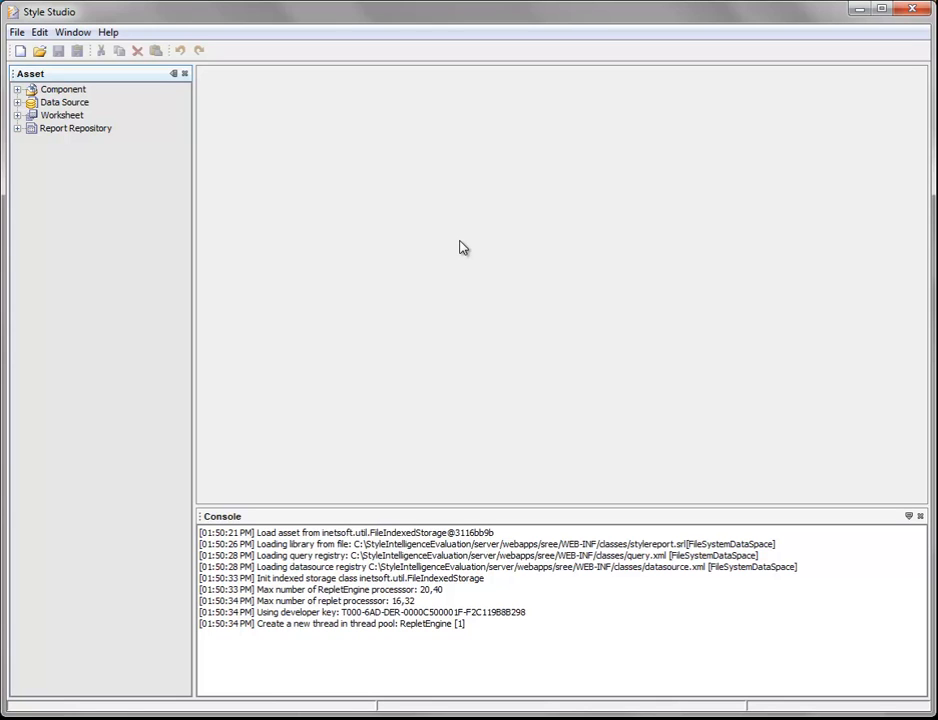
Step: Create a new report of the Blank Tabular Report type
left_click(20, 50)
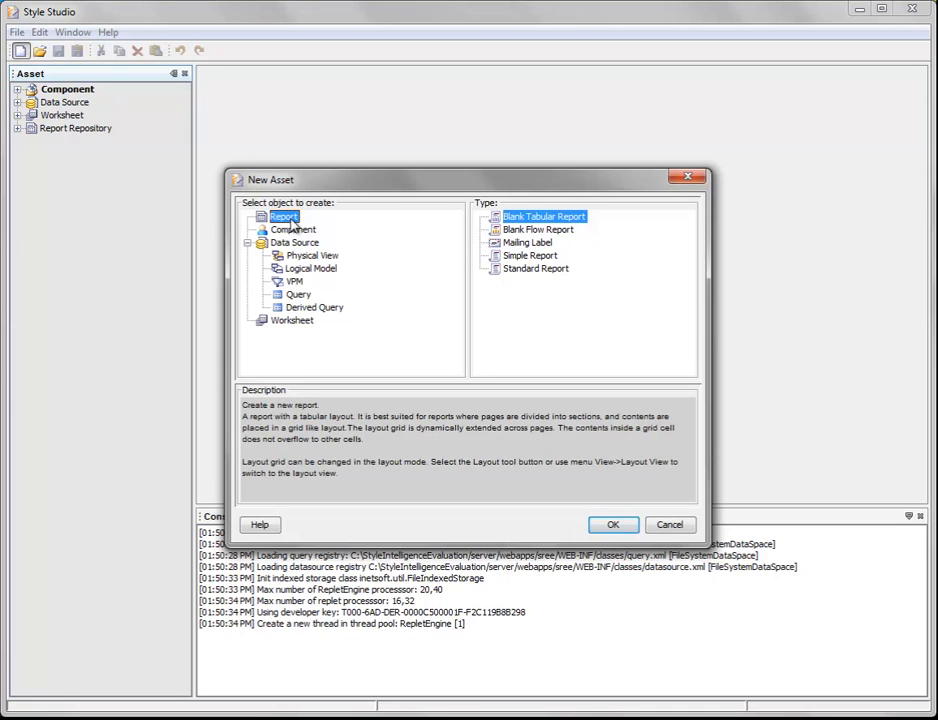
left_click(519, 219)
left_click(613, 528)
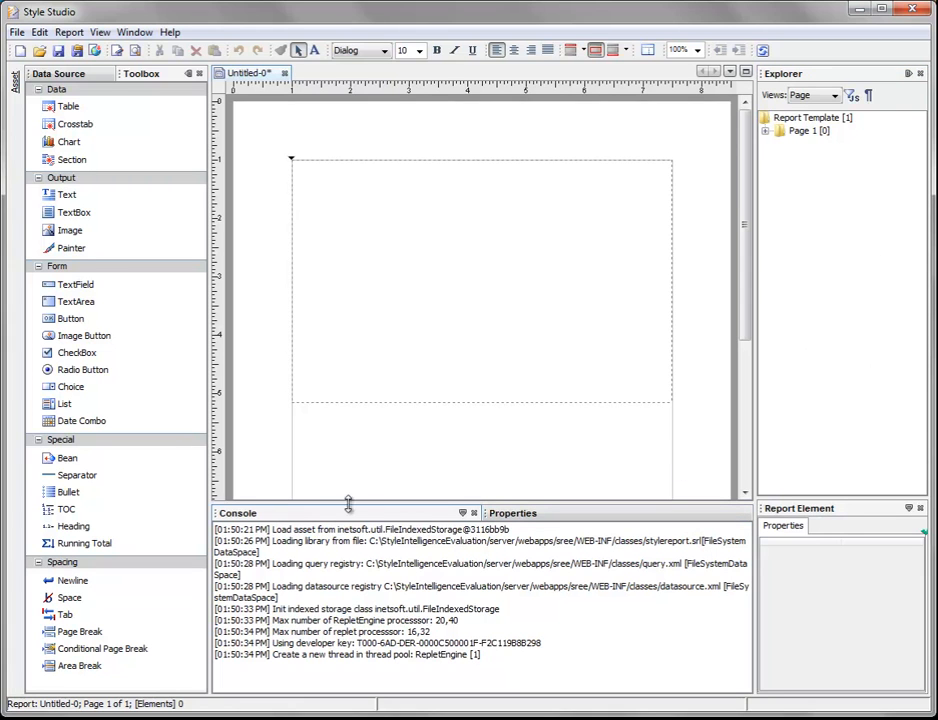
Step: Close the Console pane and restore it to the workspace
left_click(474, 513)
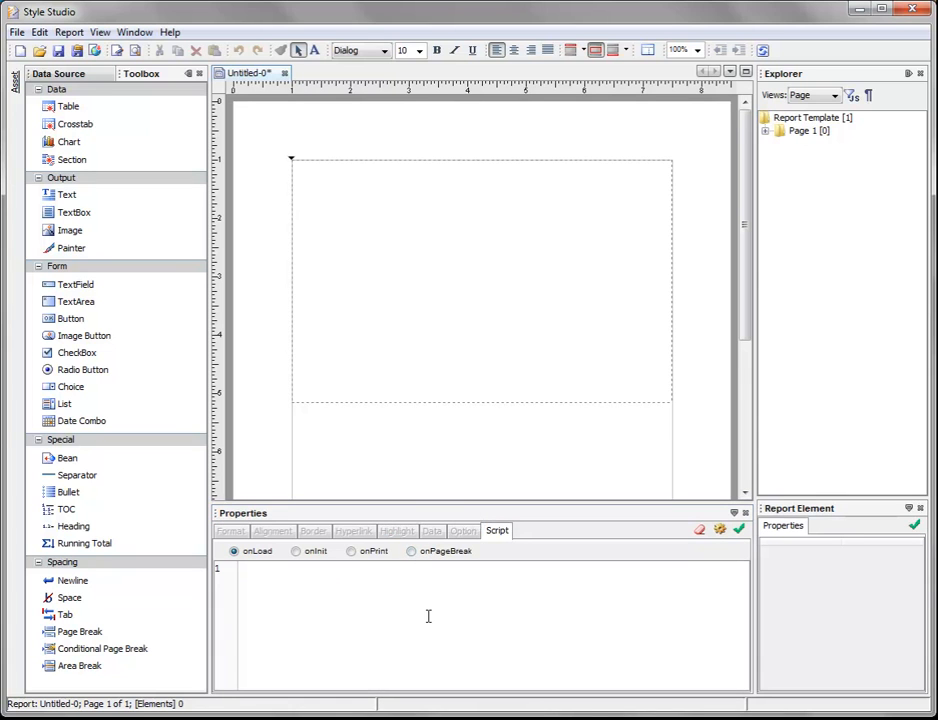
left_click(134, 33)
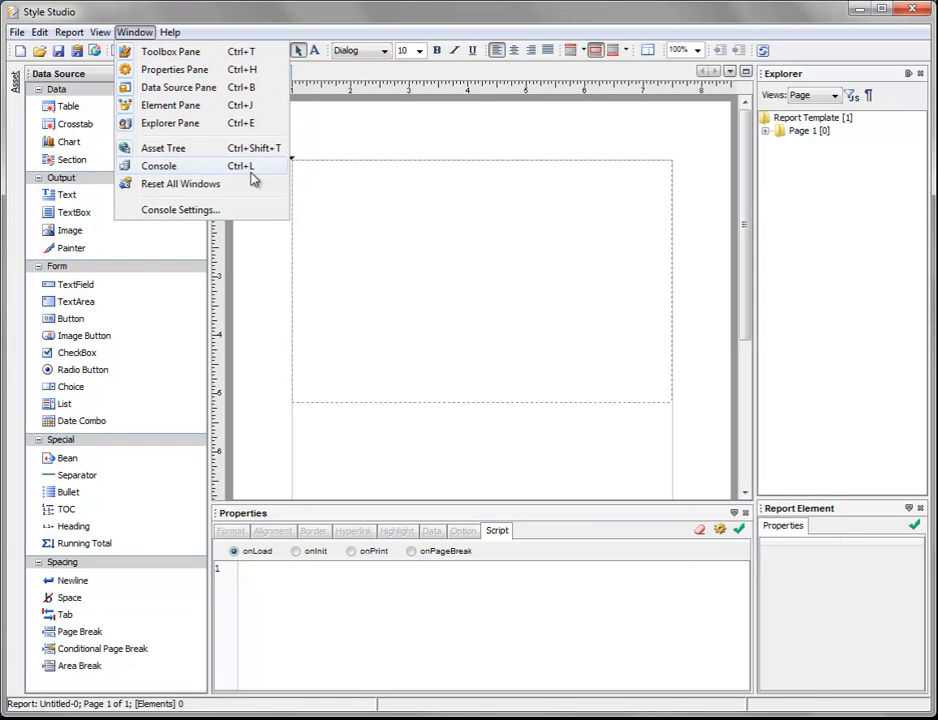
left_click(160, 166)
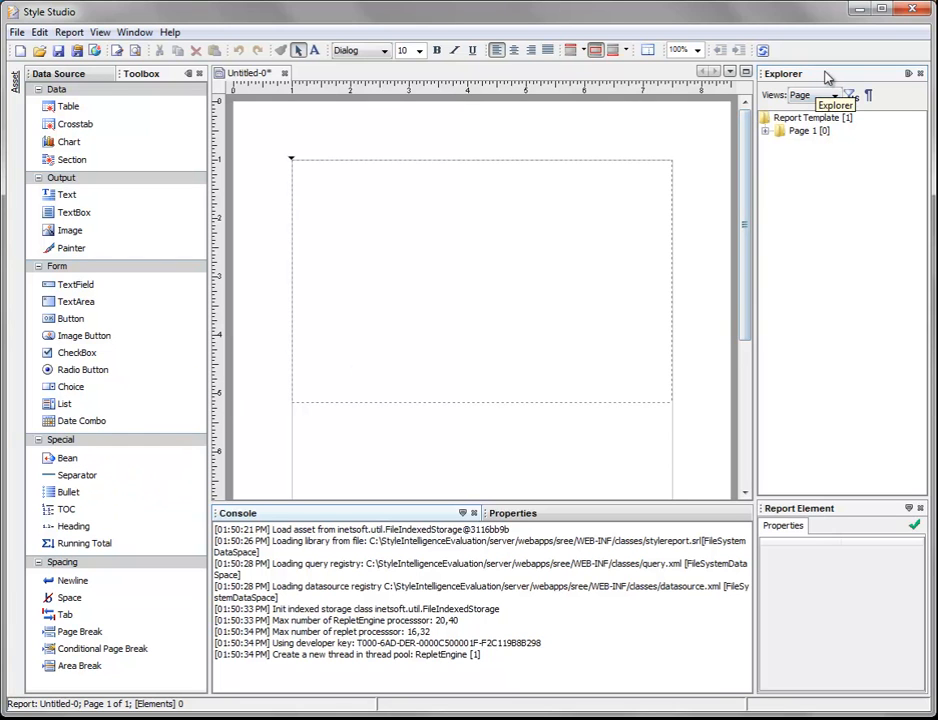
Step: Redock the Explorer pane alongside the Data Source pane, move it below that pane, and return it above the Report Element pane
mouse_move(822, 73)
left_mouse_down()
mouse_move(440, 213)
mouse_move(180, 357)
mouse_move(113, 515)
mouse_move(92, 593)
mouse_move(98, 355)
mouse_move(111, 350)
mouse_move(93, 108)
mouse_move(90, 214)
mouse_move(108, 306)
left_mouse_up()
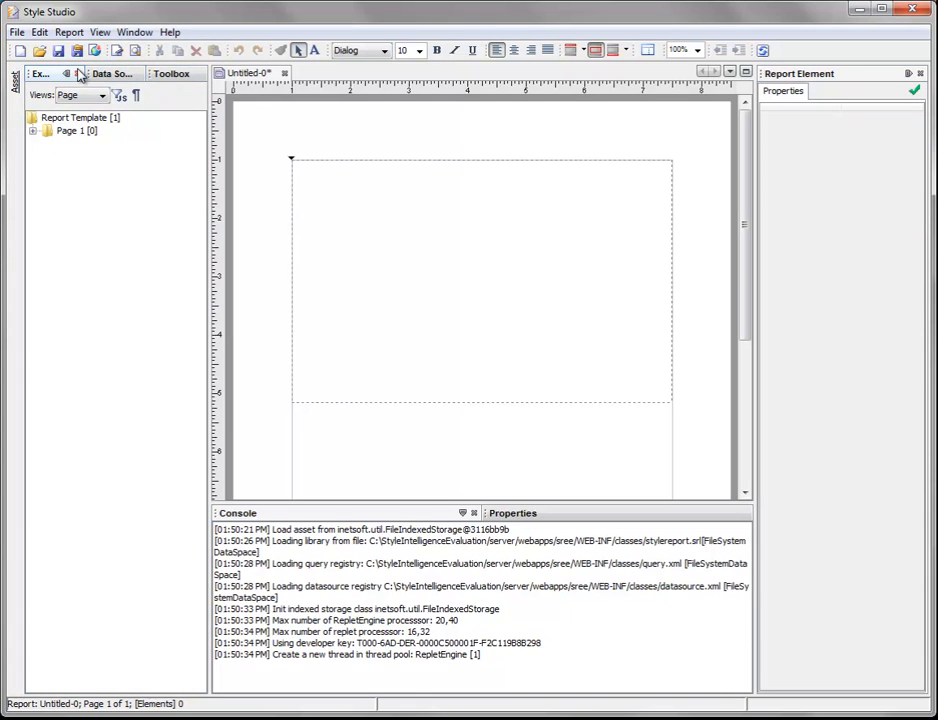
mouse_move(45, 76)
left_mouse_down()
mouse_move(94, 292)
mouse_move(95, 480)
mouse_move(82, 576)
mouse_move(90, 583)
mouse_move(88, 569)
mouse_move(97, 577)
mouse_move(87, 583)
mouse_move(98, 584)
mouse_move(90, 572)
left_mouse_up()
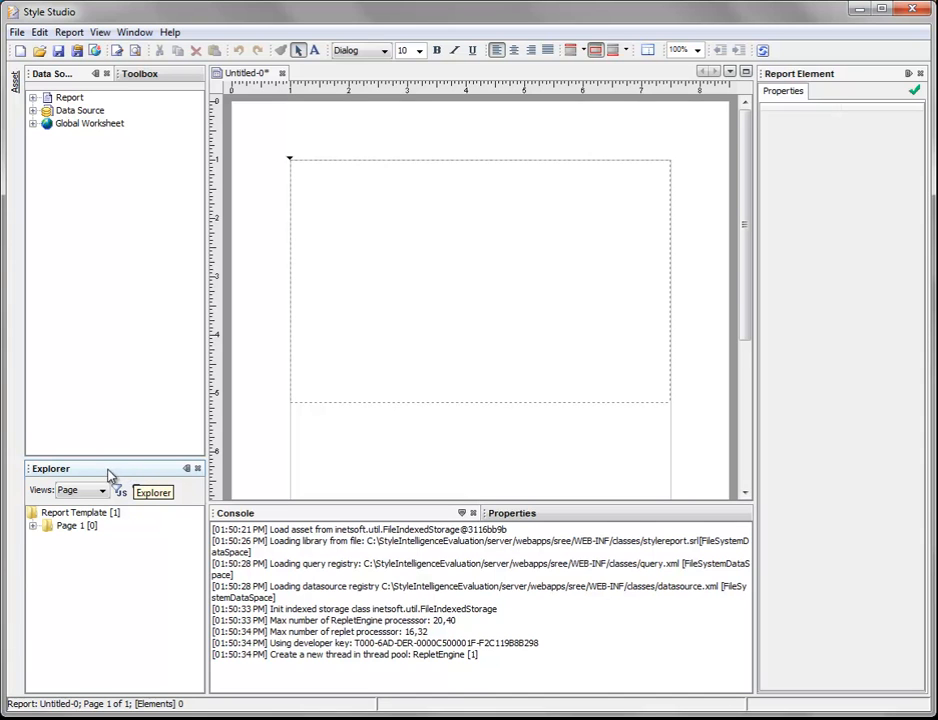
left_click_drag(95, 476, 848, 117)
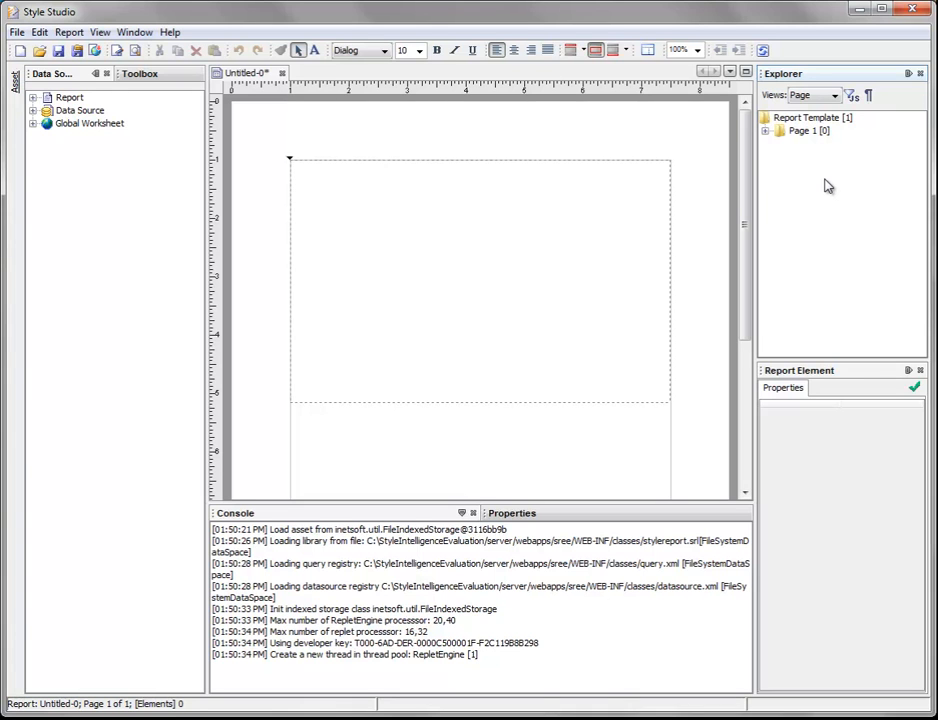
Step: Collapse the Explorer pane to the window edge, expand it temporarily, and pin it back in place
left_click(908, 76)
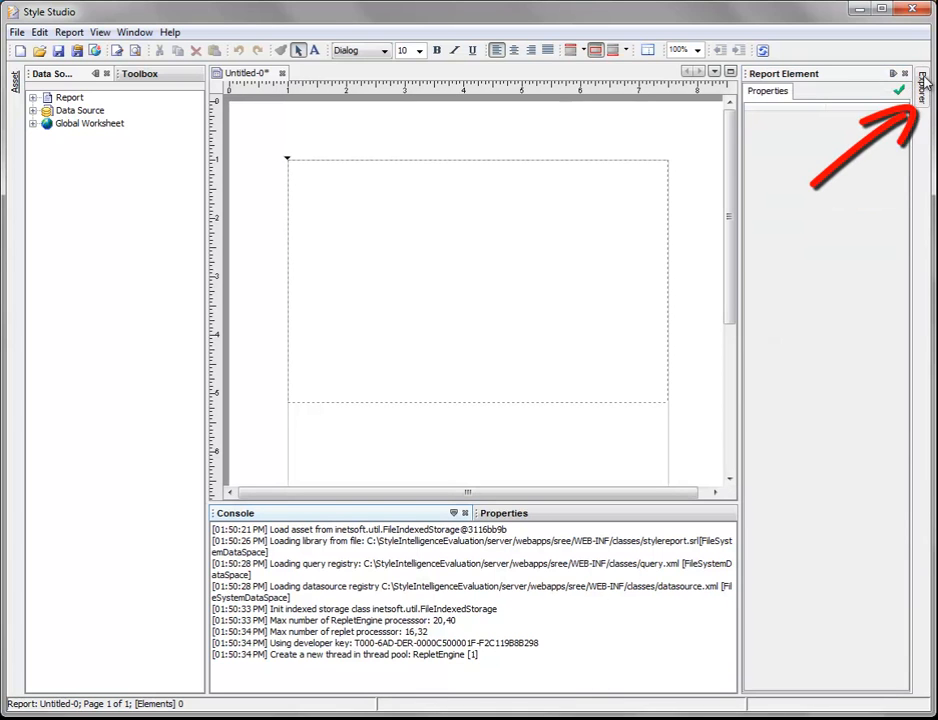
left_click(922, 84)
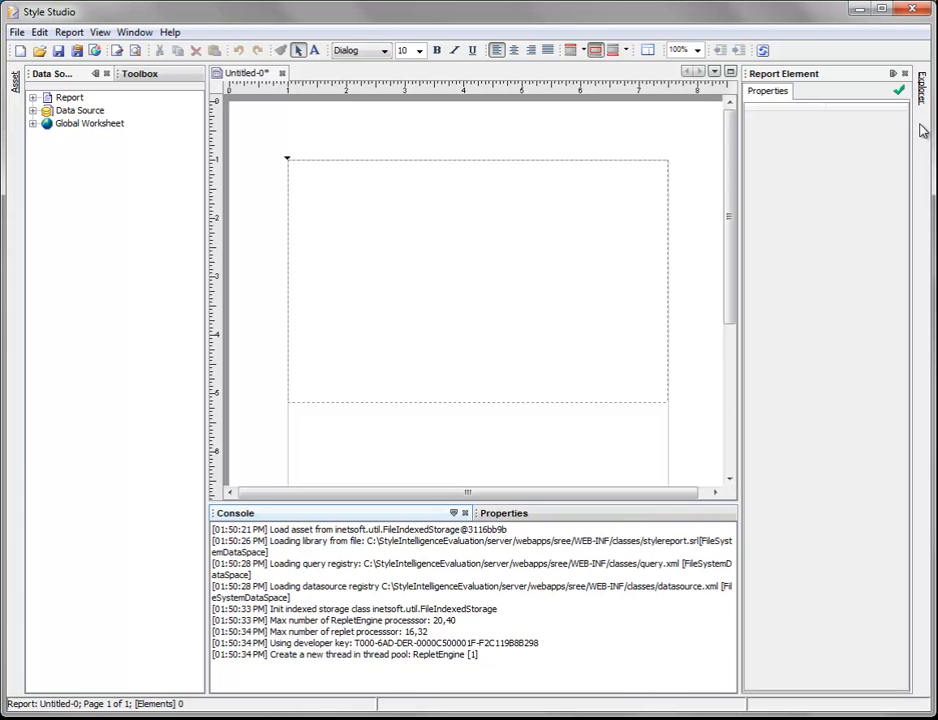
left_click(924, 90)
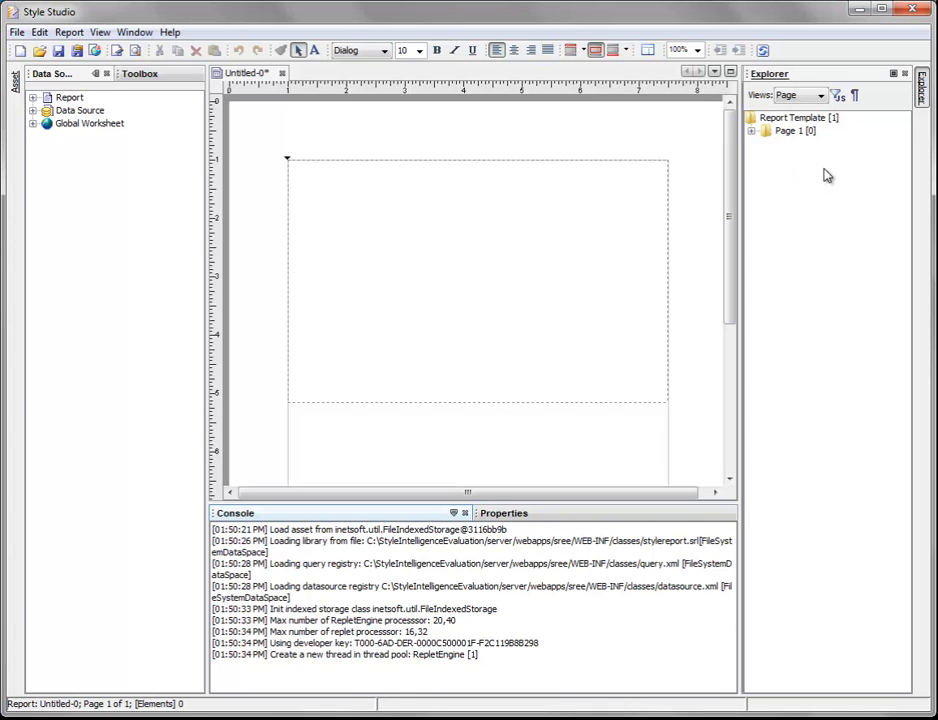
left_click(513, 233)
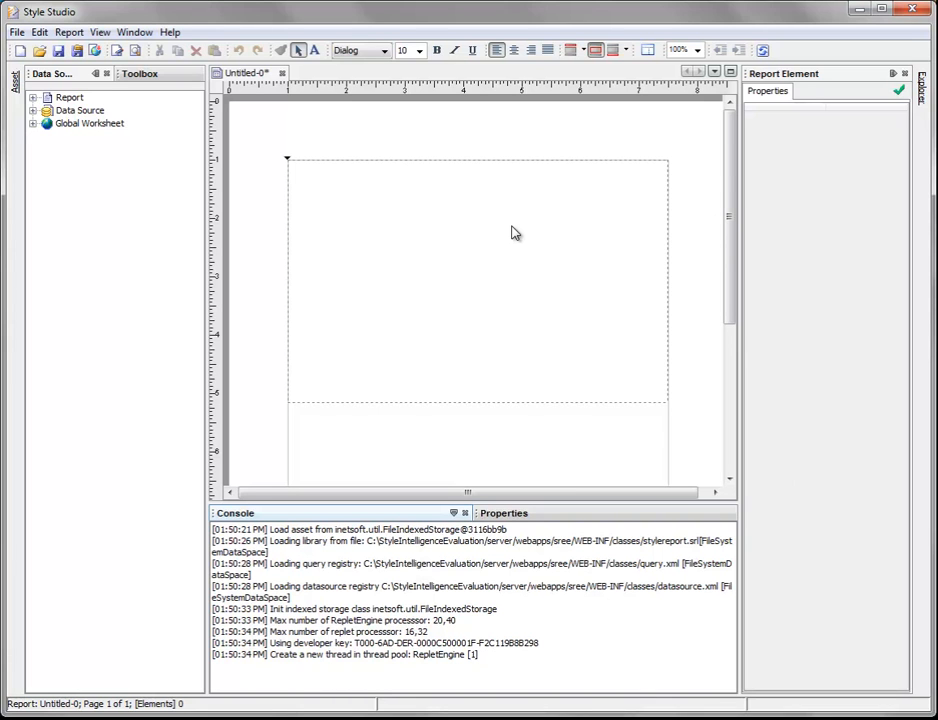
left_click(923, 92)
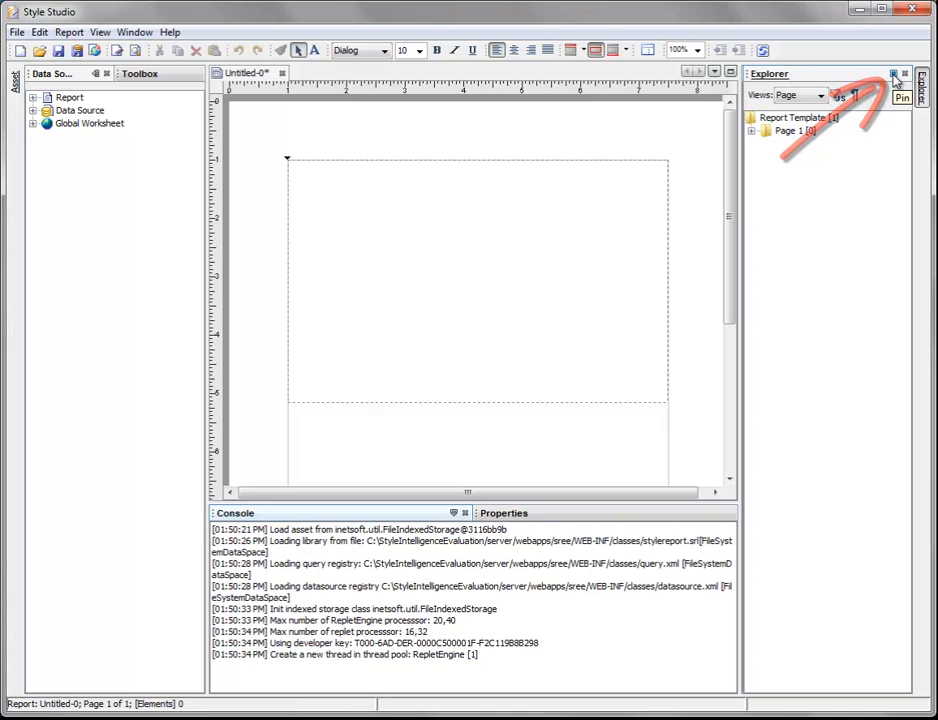
left_click(894, 77)
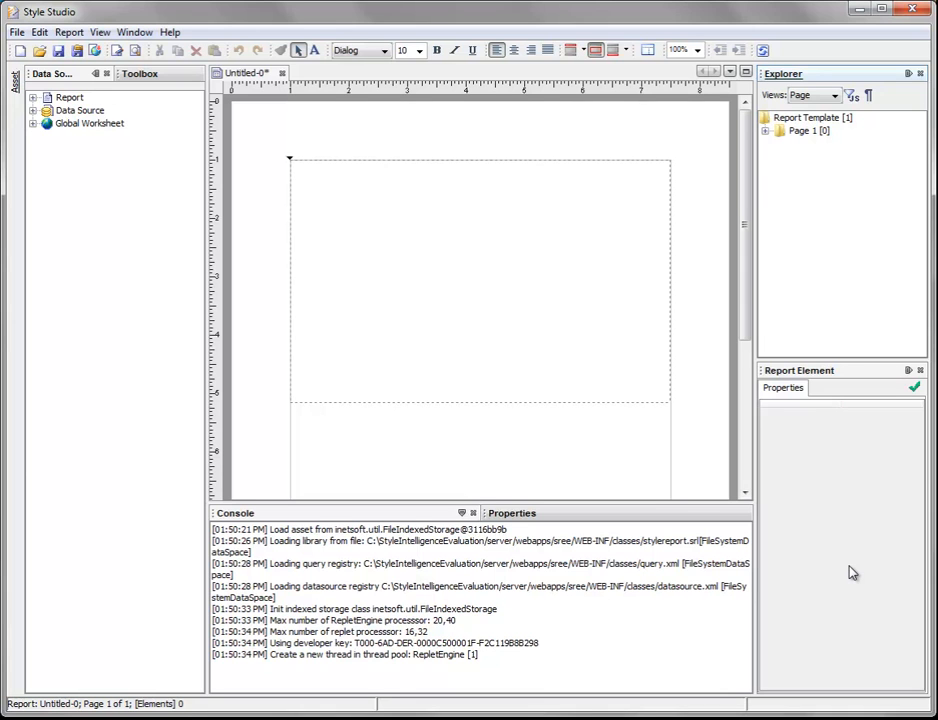
Step: Collapse the Console pane to the window edge, expand it, and pin it back in place
left_click(462, 513)
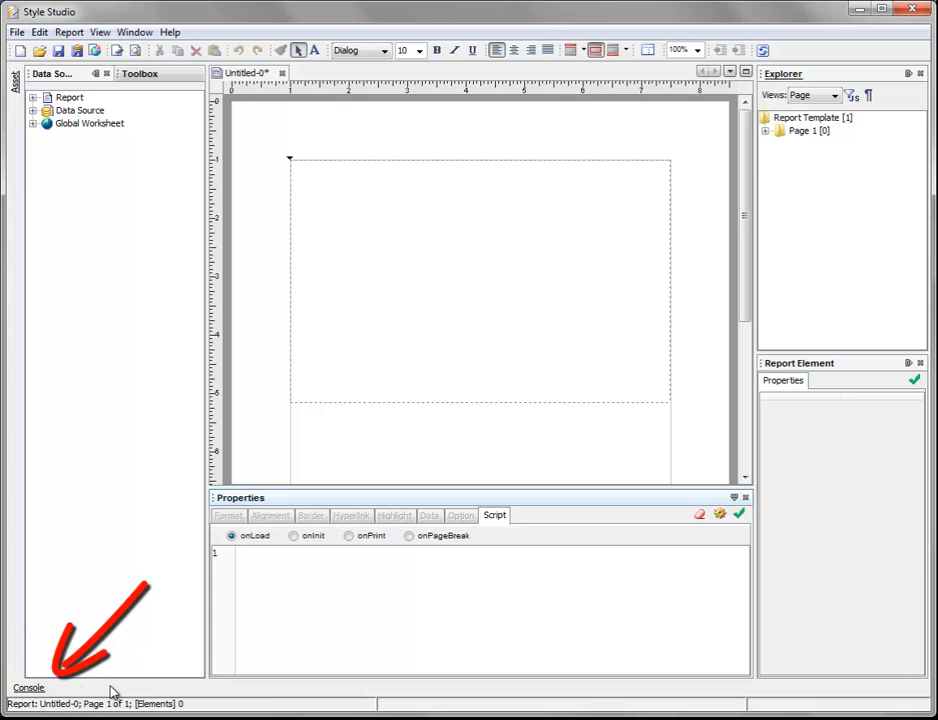
left_click(29, 688)
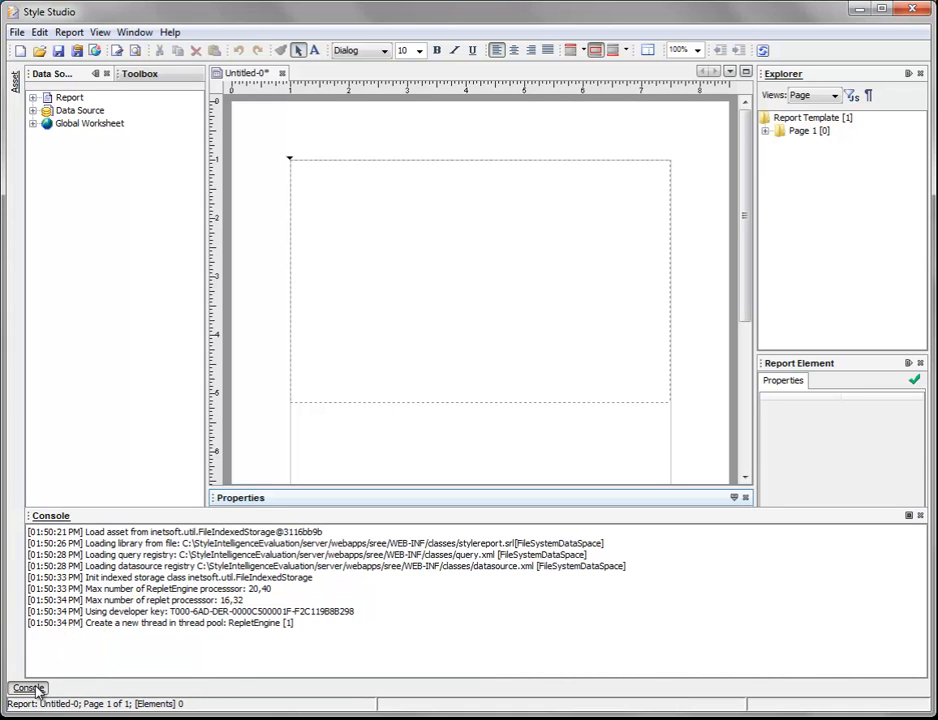
left_click(909, 515)
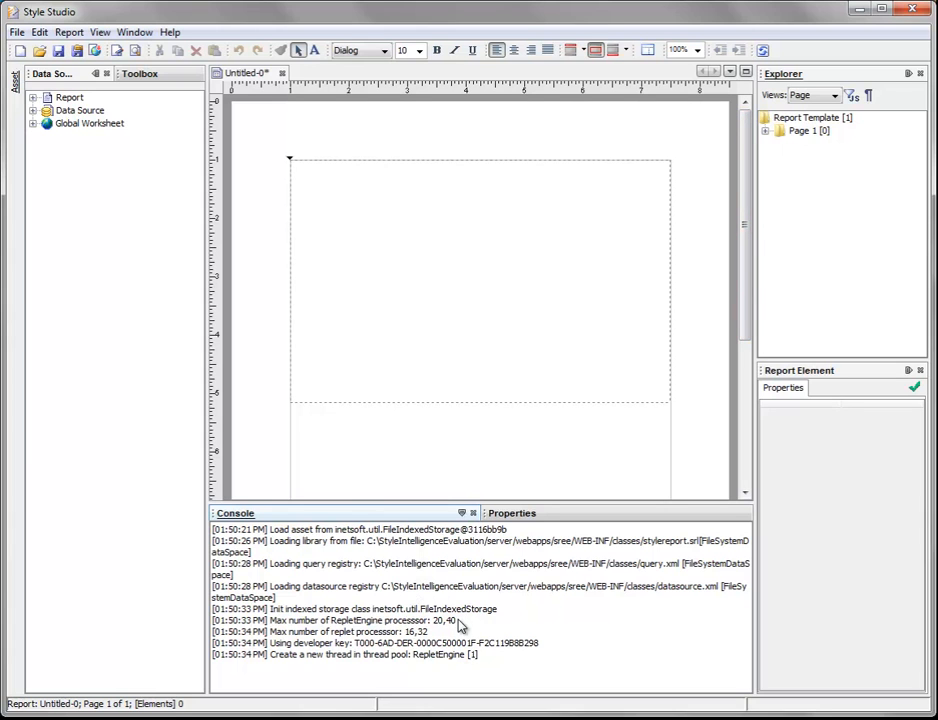
left_click(135, 33)
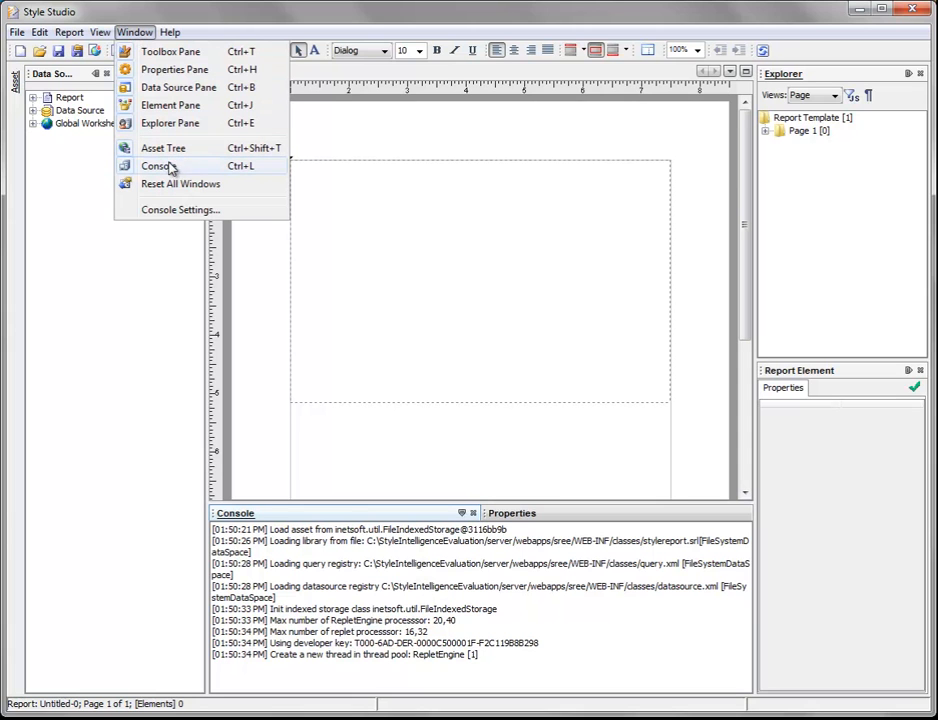
mouse_move(157, 33)
left_click(178, 16)
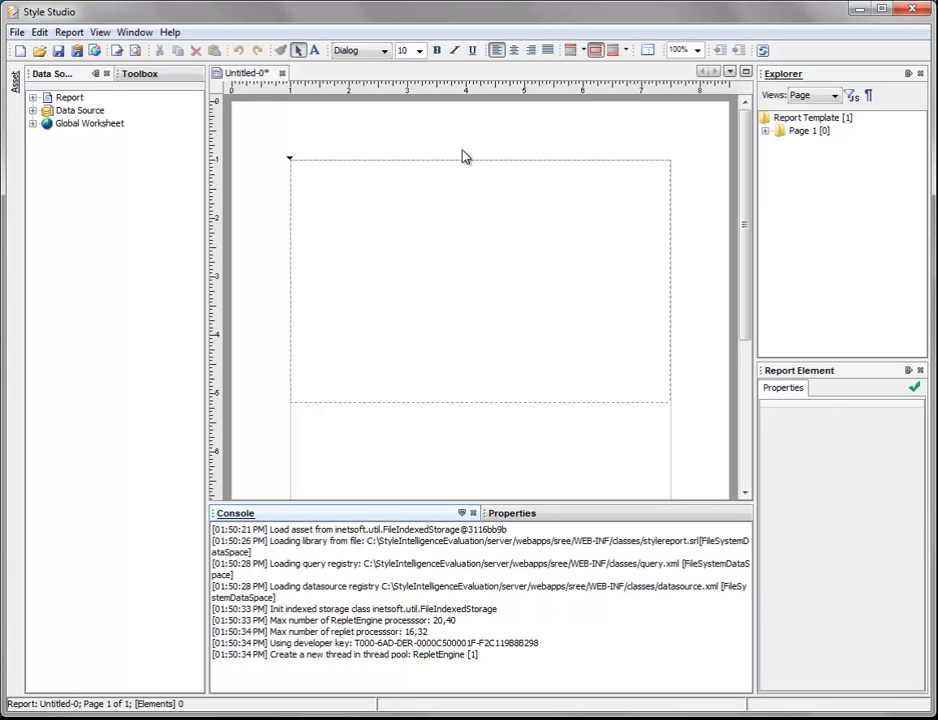
Step: Activate the report's page header, its page footer and its body area in turn on the page
scroll(495, 305, "down", 5)
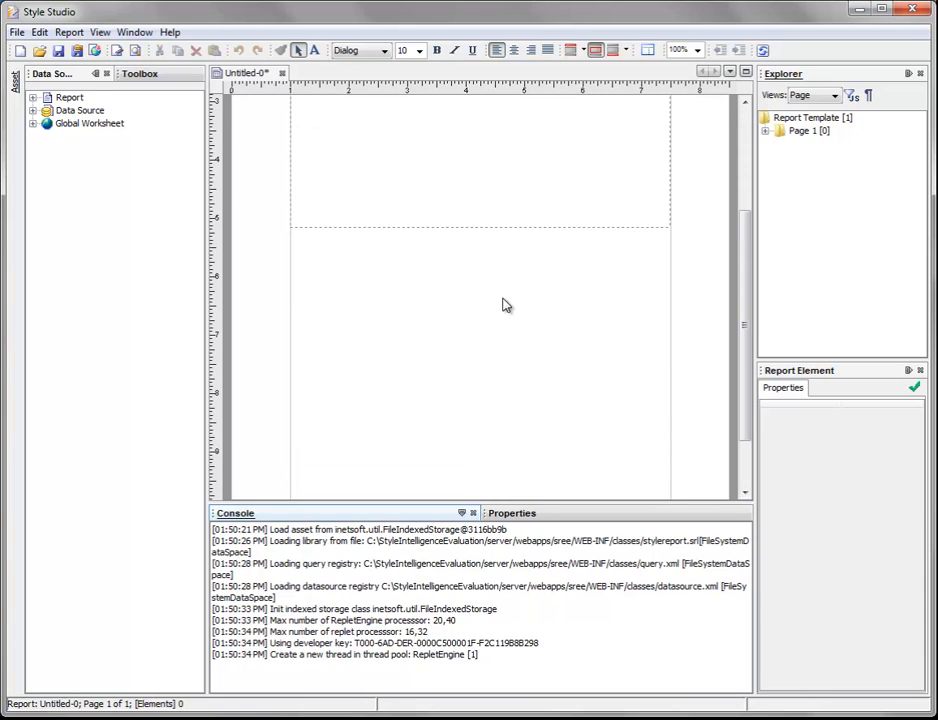
scroll(502, 302, "up", 5)
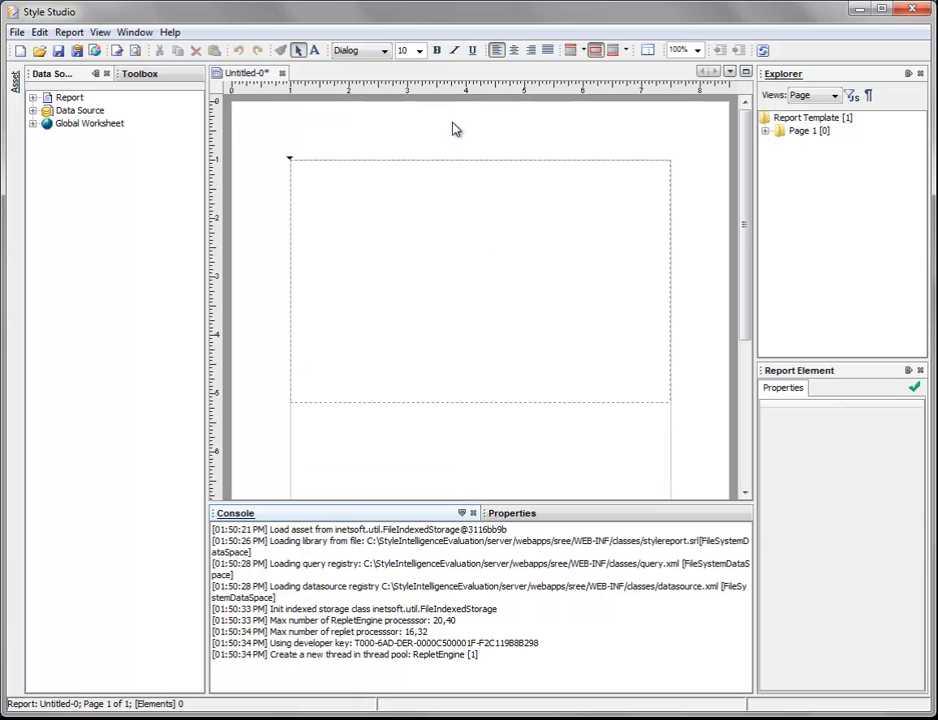
left_click(475, 137)
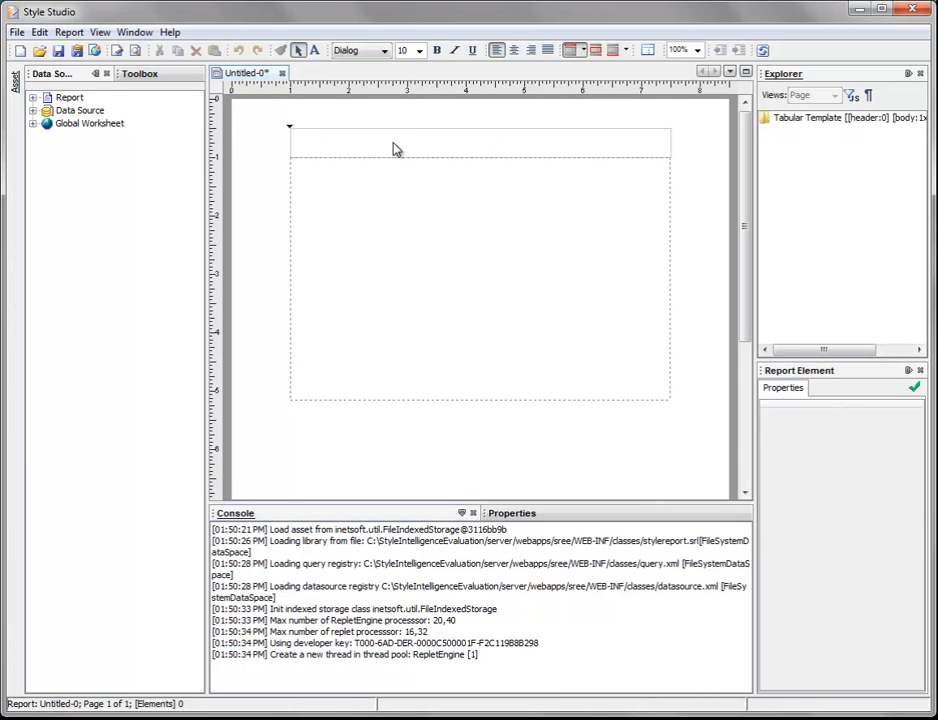
scroll(697, 278, "down", 5)
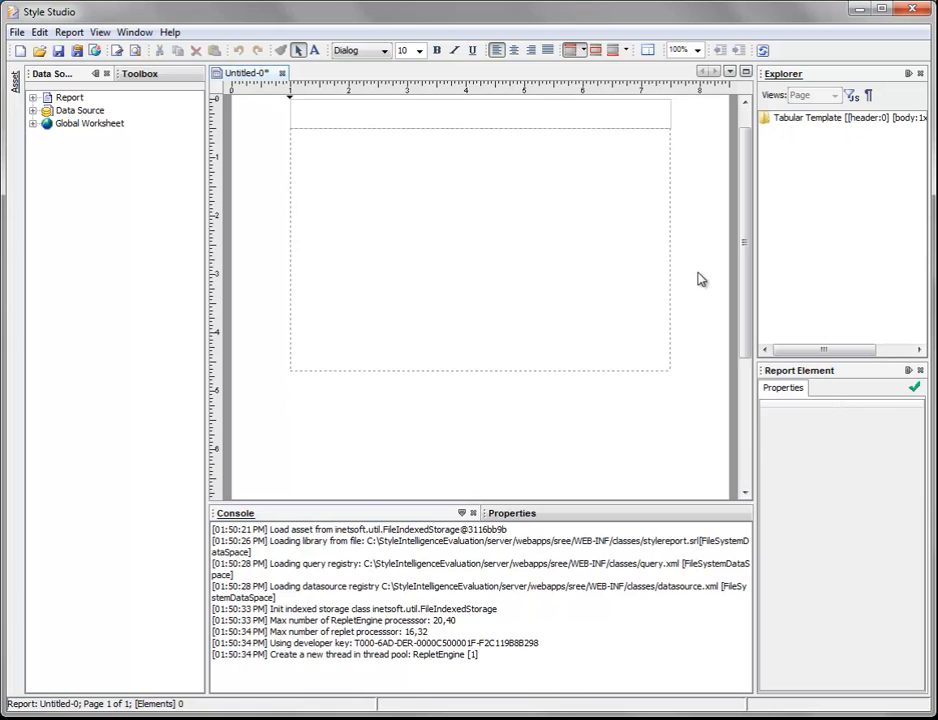
left_click(475, 473)
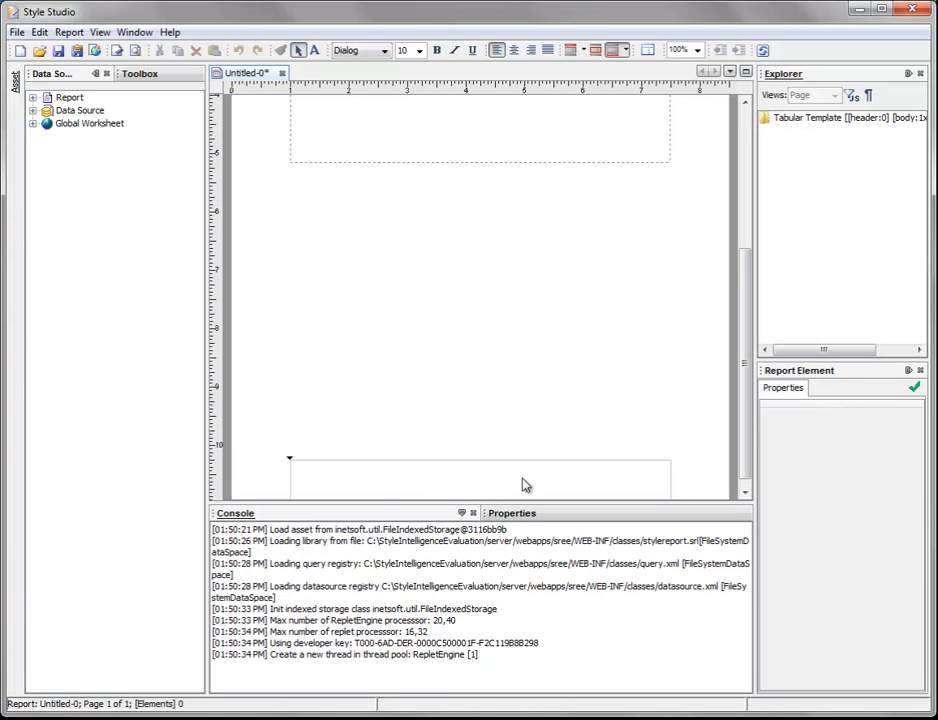
scroll(591, 358, "up", 5)
left_click(461, 266)
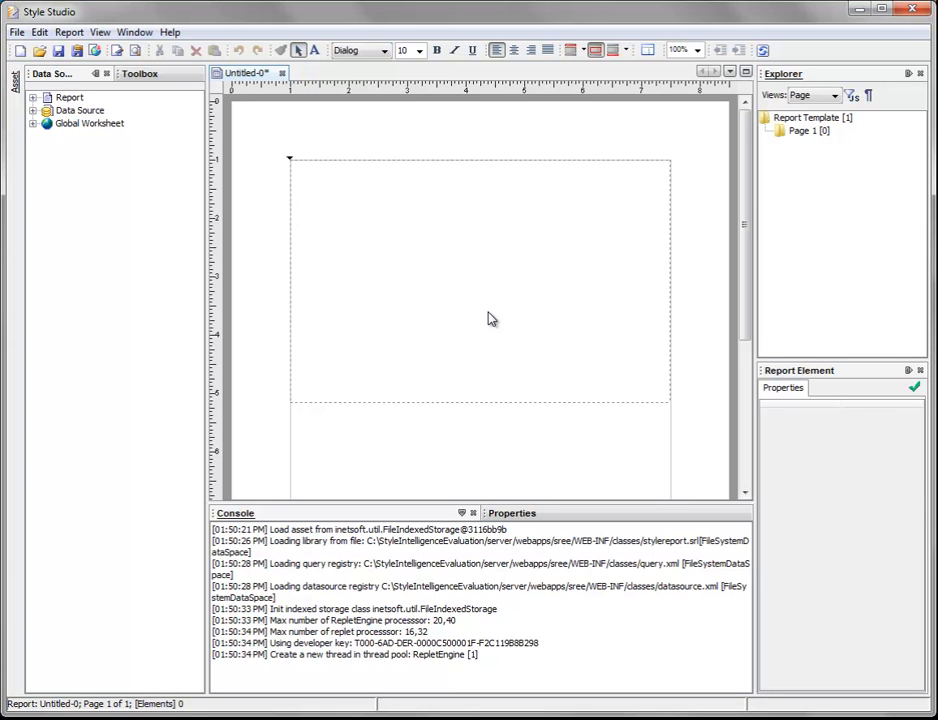
Step: Make the report's page header active for editing and view its header type options
left_click(571, 52)
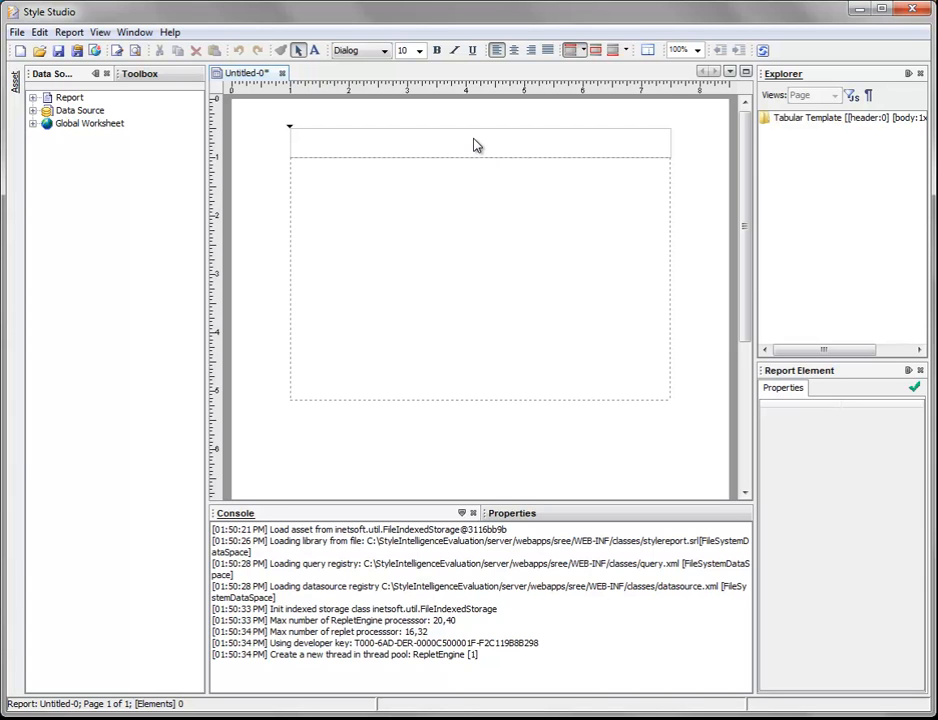
left_click(582, 48)
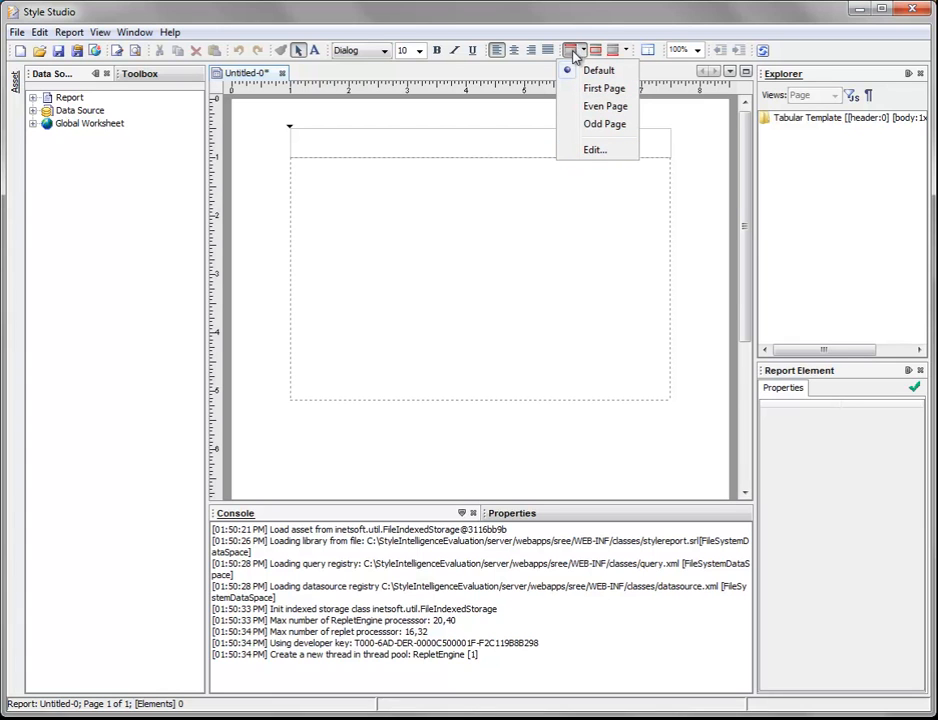
left_click(570, 18)
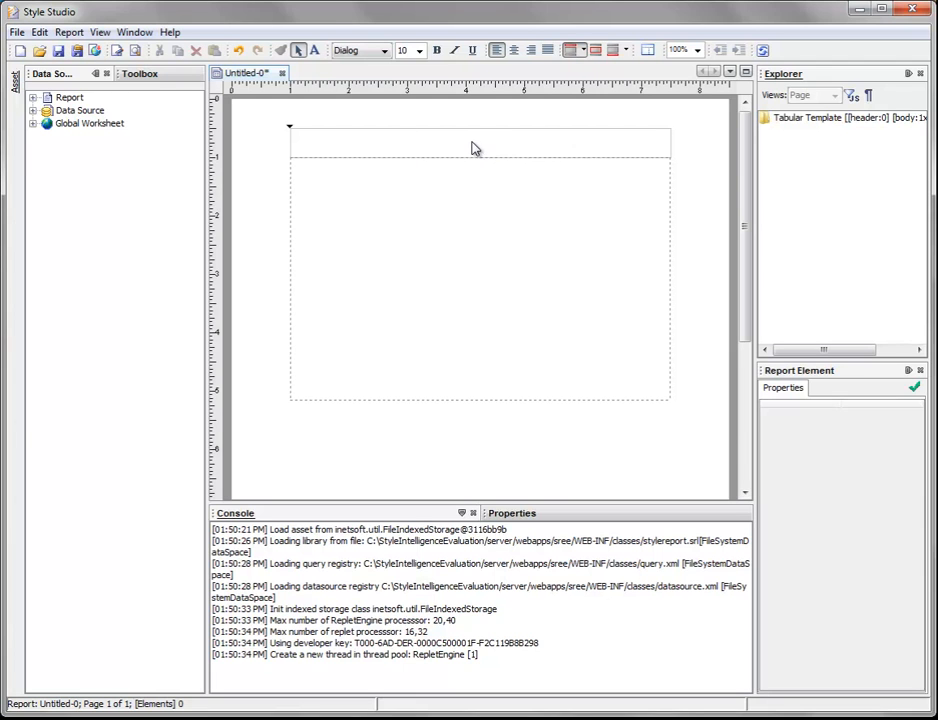
Step: Insert a Text element reading "Sample Sales Report" into the page header
left_click(140, 74)
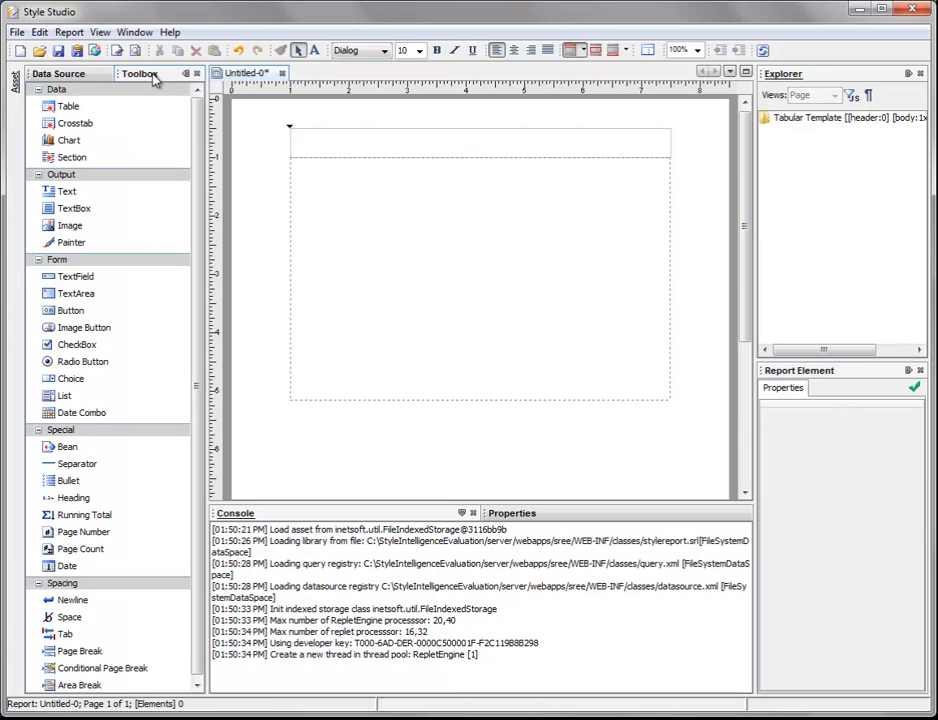
left_click(105, 498)
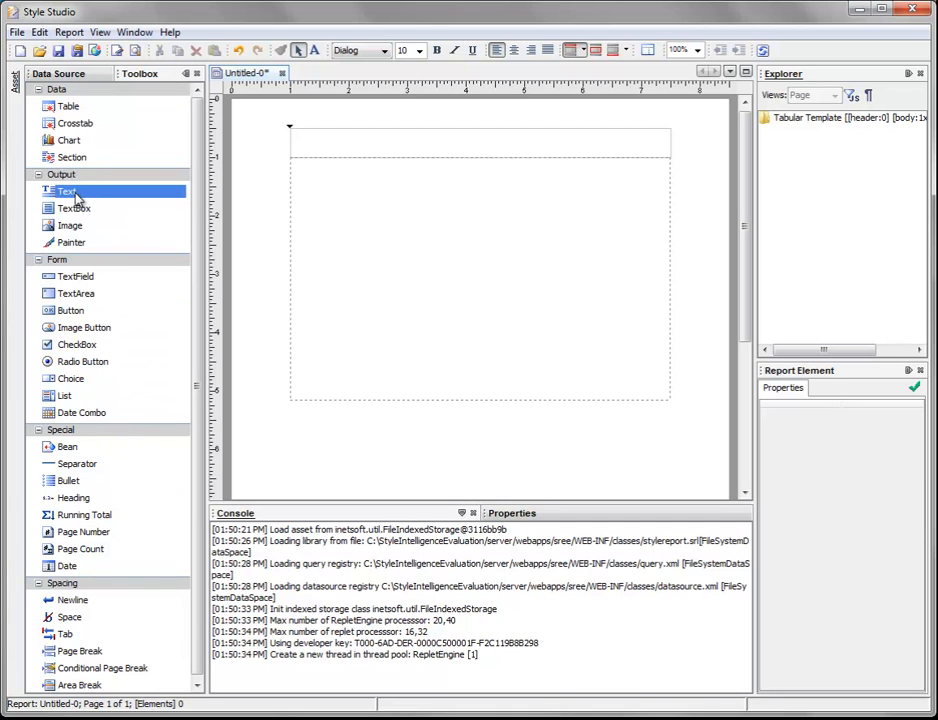
left_click_drag(86, 197, 471, 144)
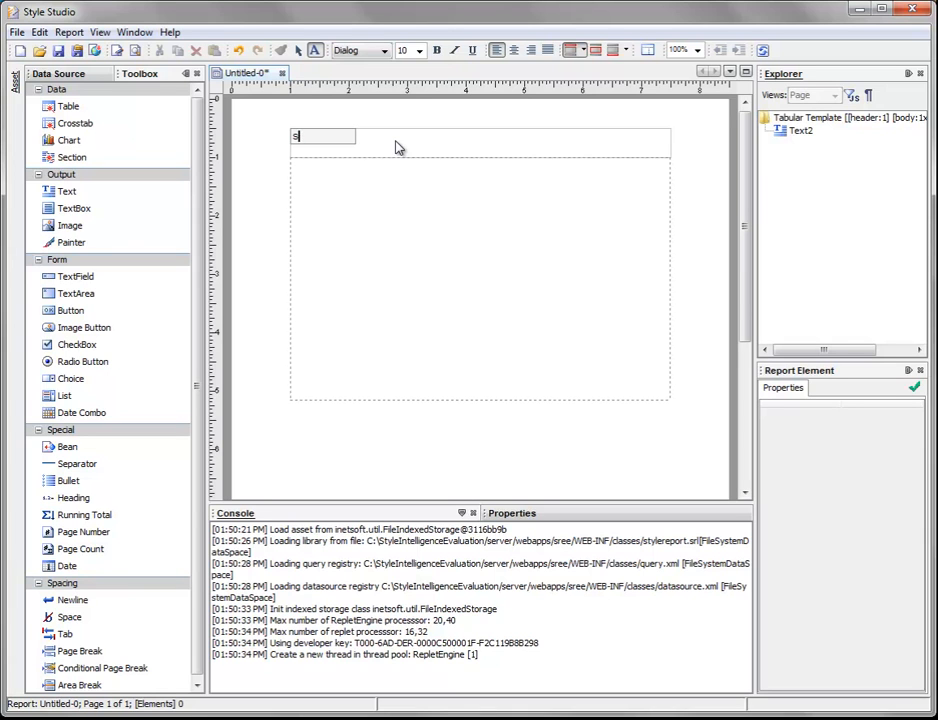
type("Sample Sales Report")
left_click(387, 137)
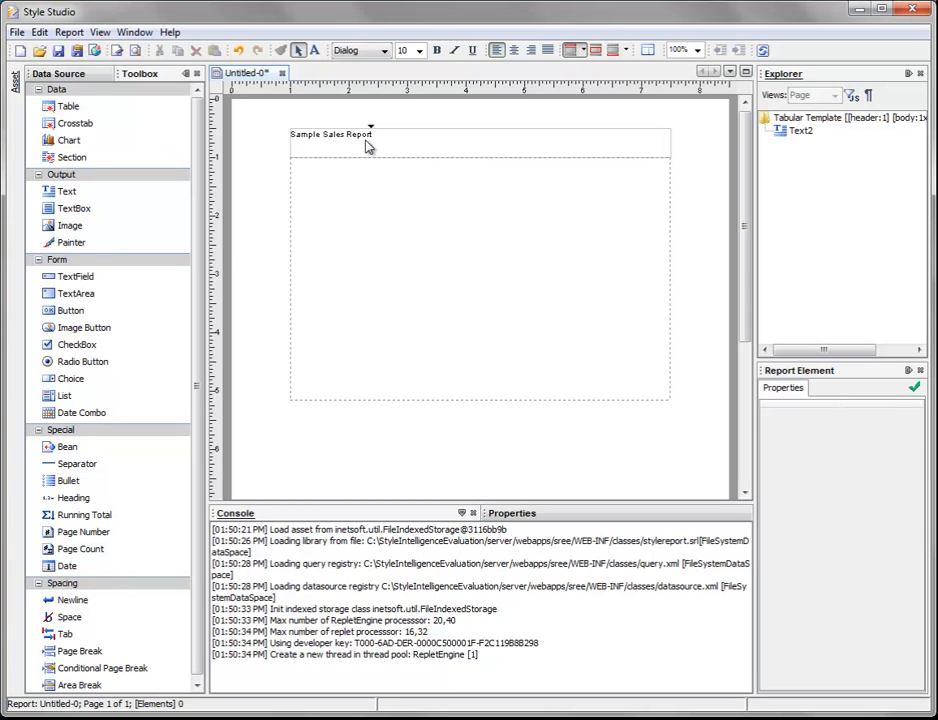
Step: Set the font of the "Sample Sales Report" text in the page header to Tahoma
left_click(333, 140)
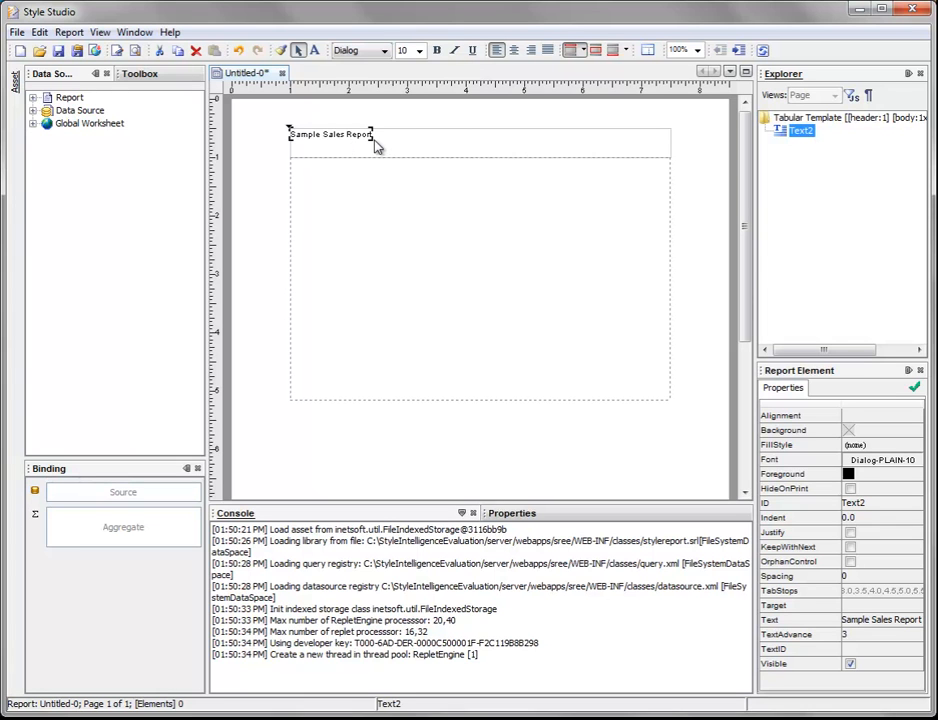
left_click(383, 52)
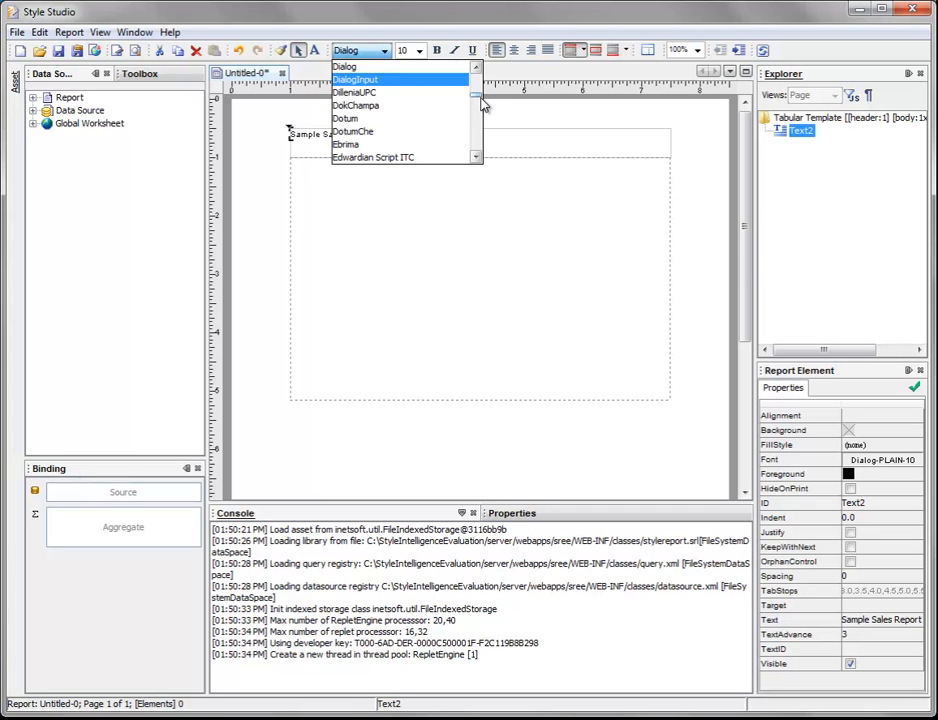
left_click_drag(479, 97, 479, 152)
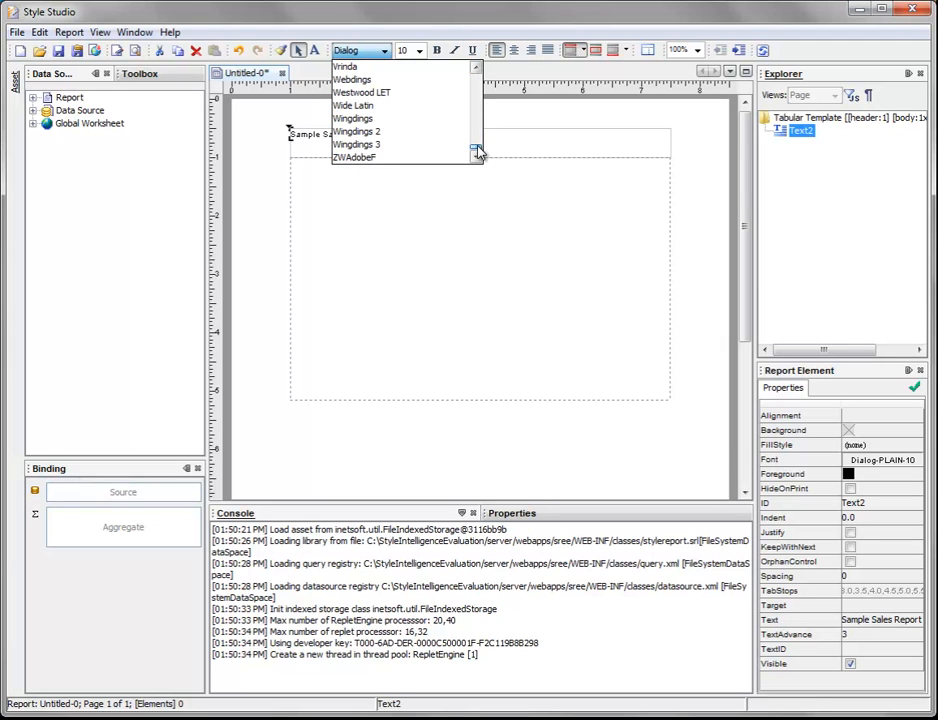
left_click(478, 100)
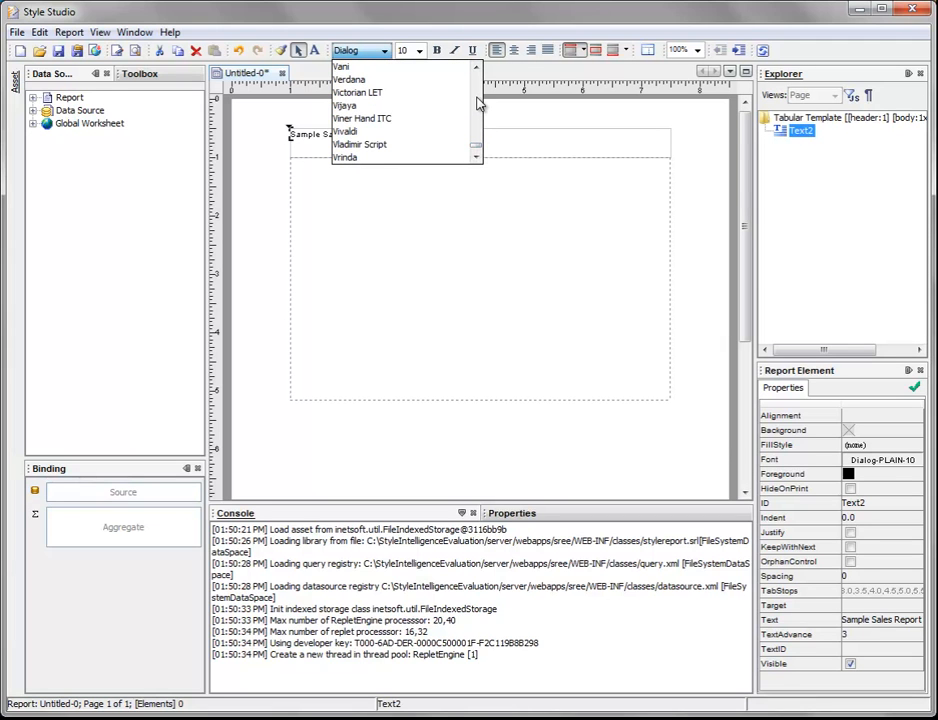
left_click(478, 100)
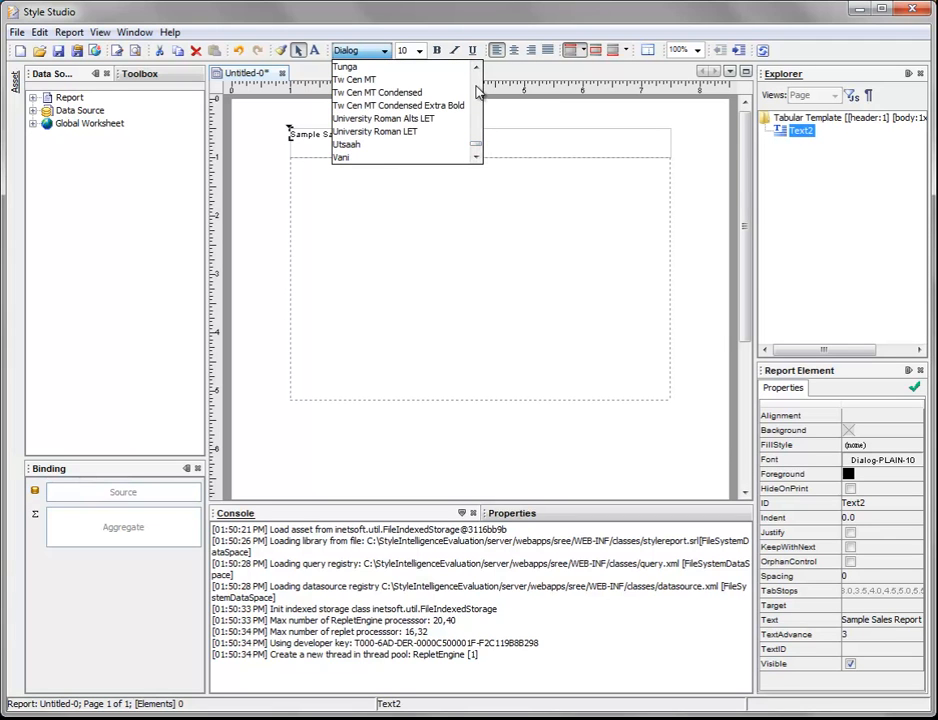
left_click(478, 112)
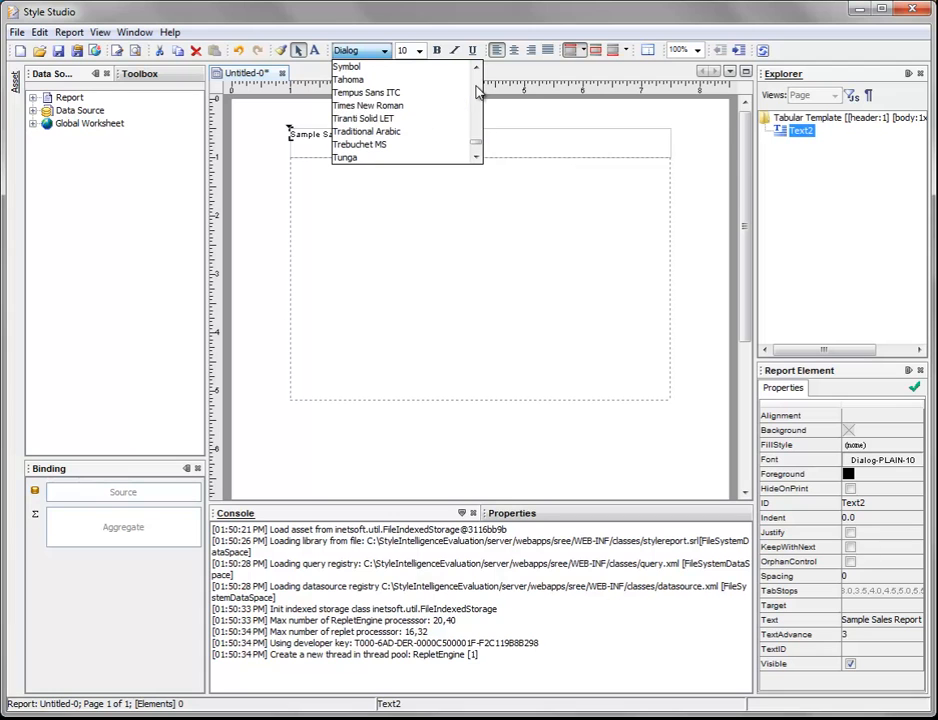
left_click(350, 80)
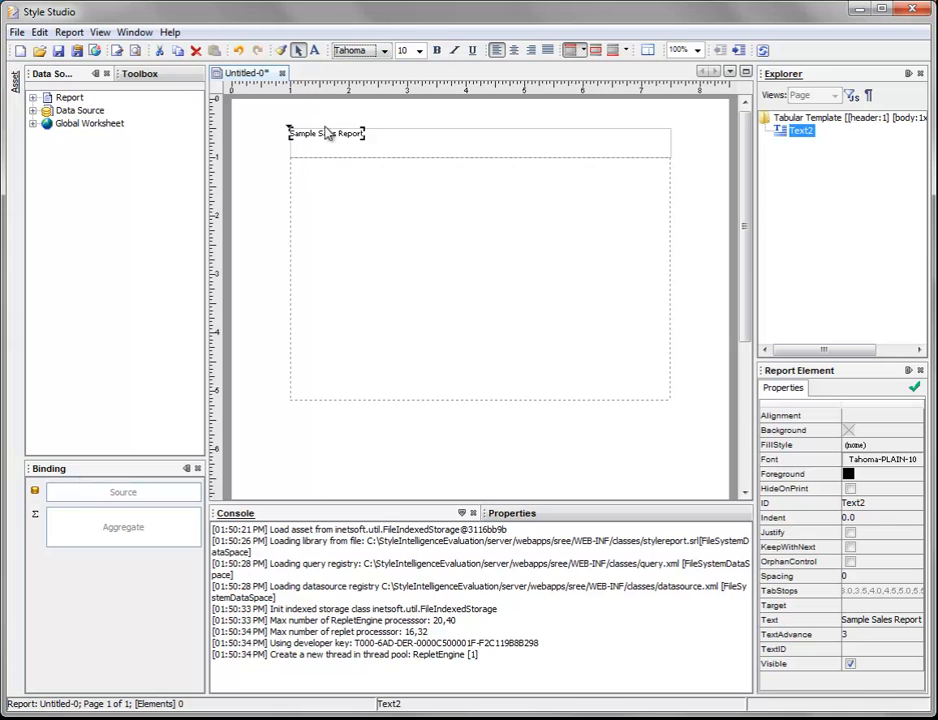
Step: Set the font size of the header title to 24
left_click(421, 54)
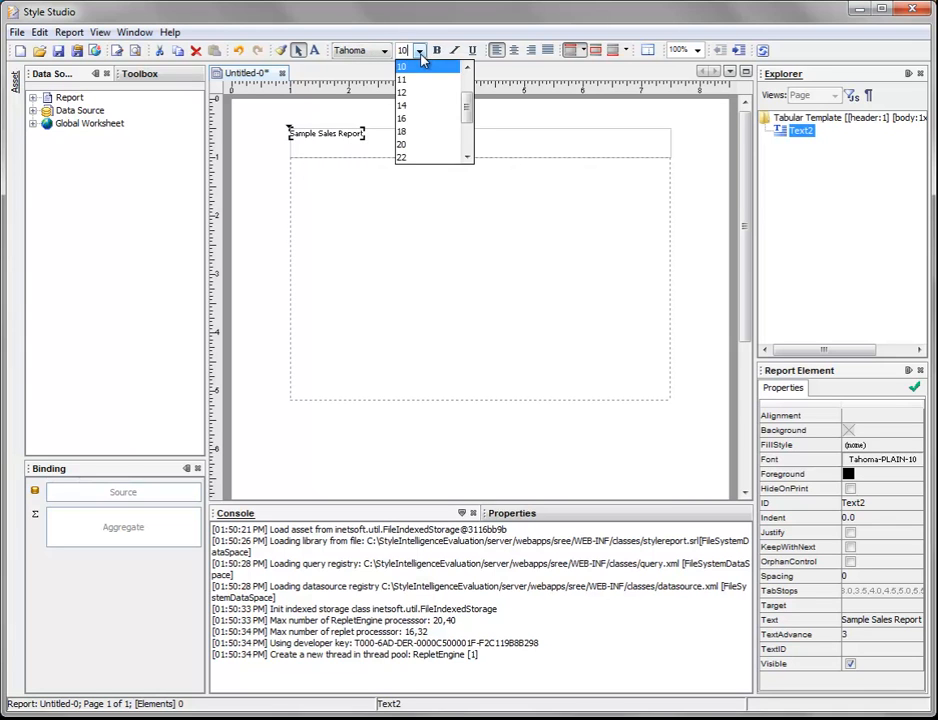
left_click(468, 157)
left_click(443, 158)
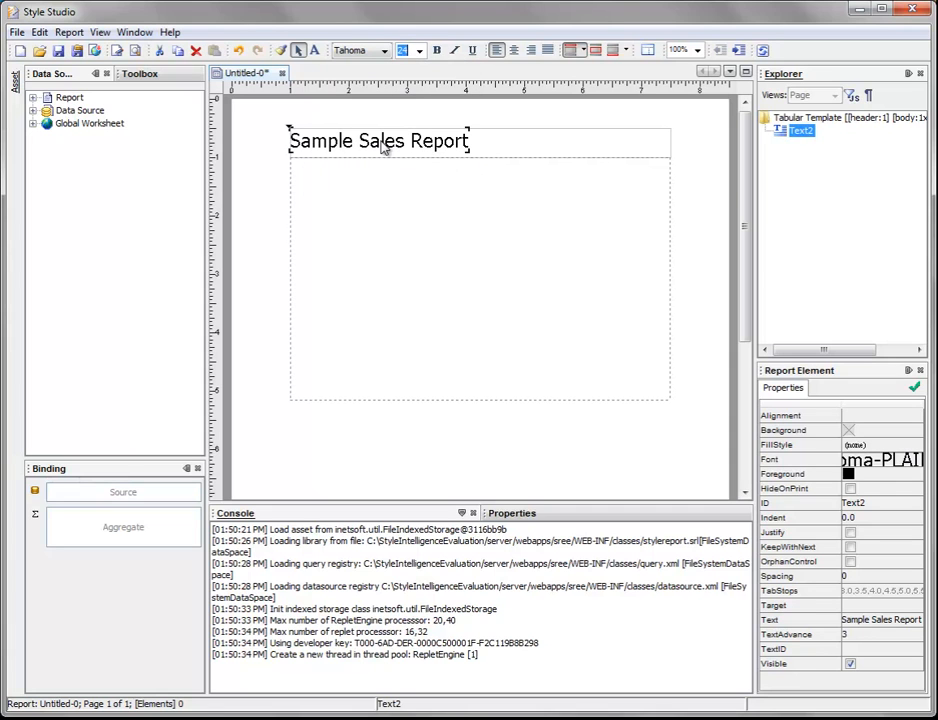
Step: Make the header title bold and underlined, and center it in the page header
left_click(437, 51)
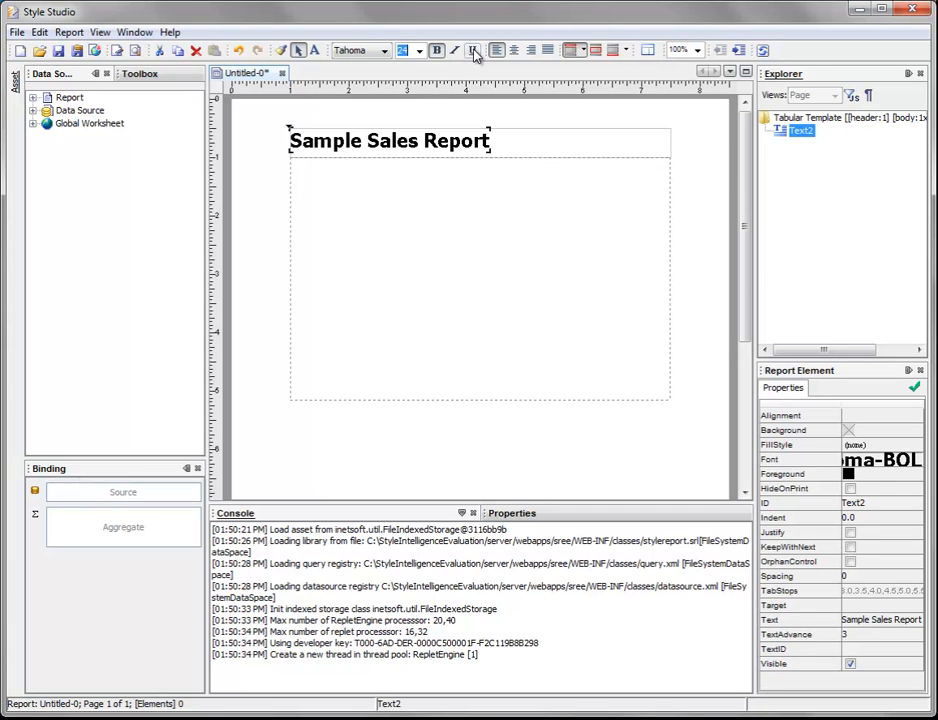
left_click(472, 50)
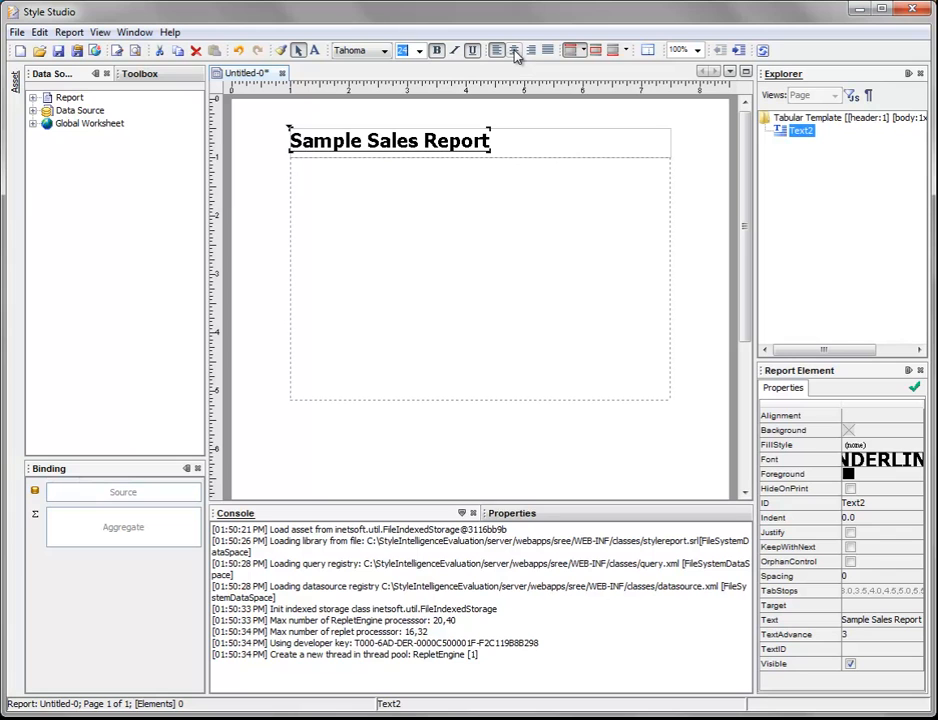
left_click(514, 51)
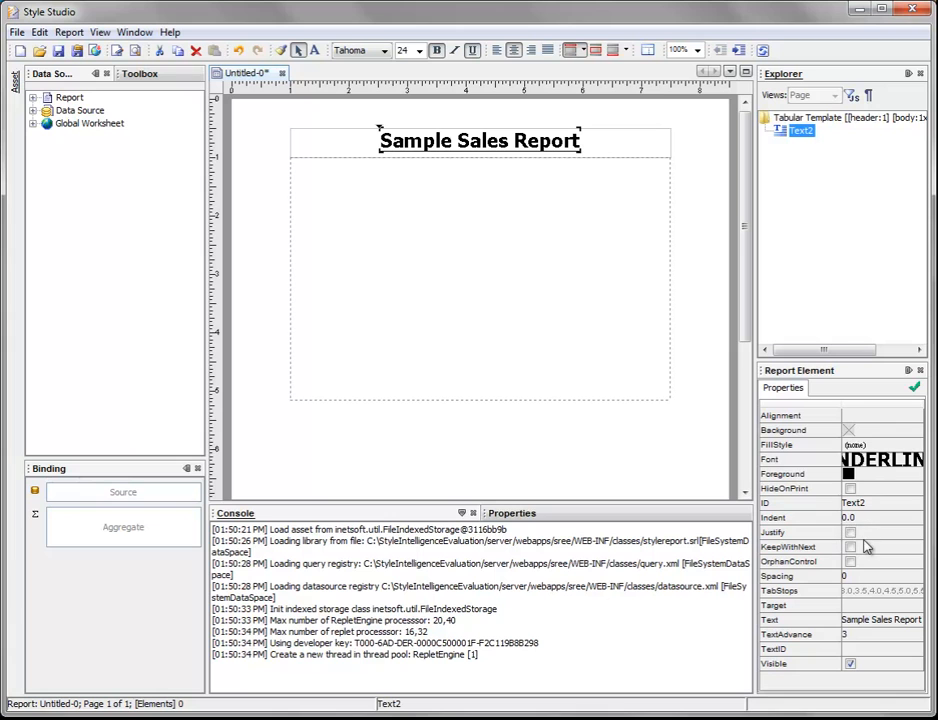
Step: View the header title's font style, underline and effect options in the Select Font dialog, then close it
left_click(859, 462)
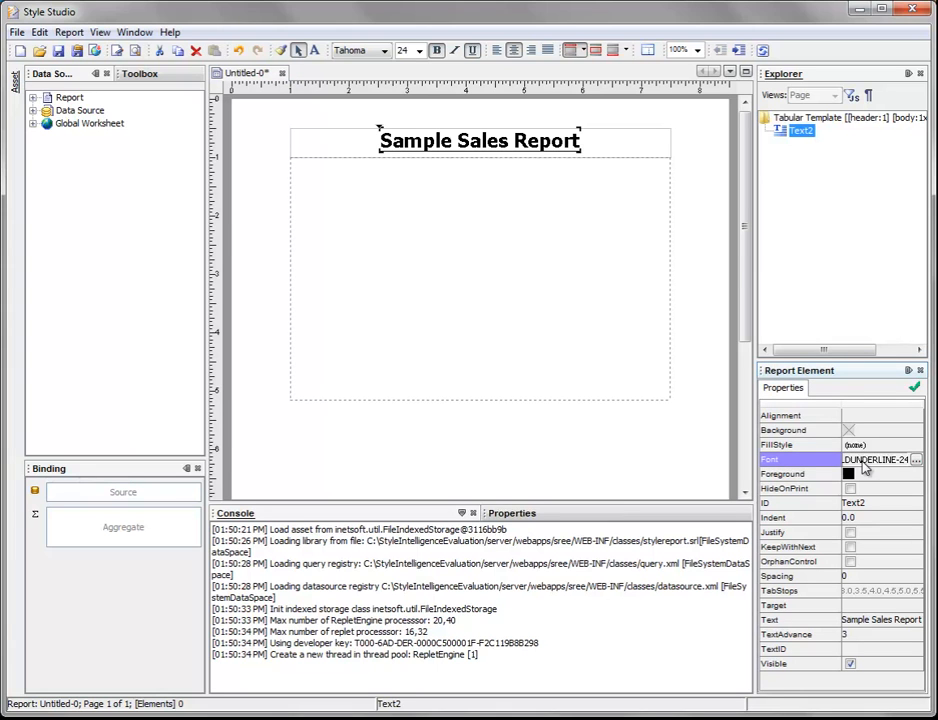
left_click(916, 460)
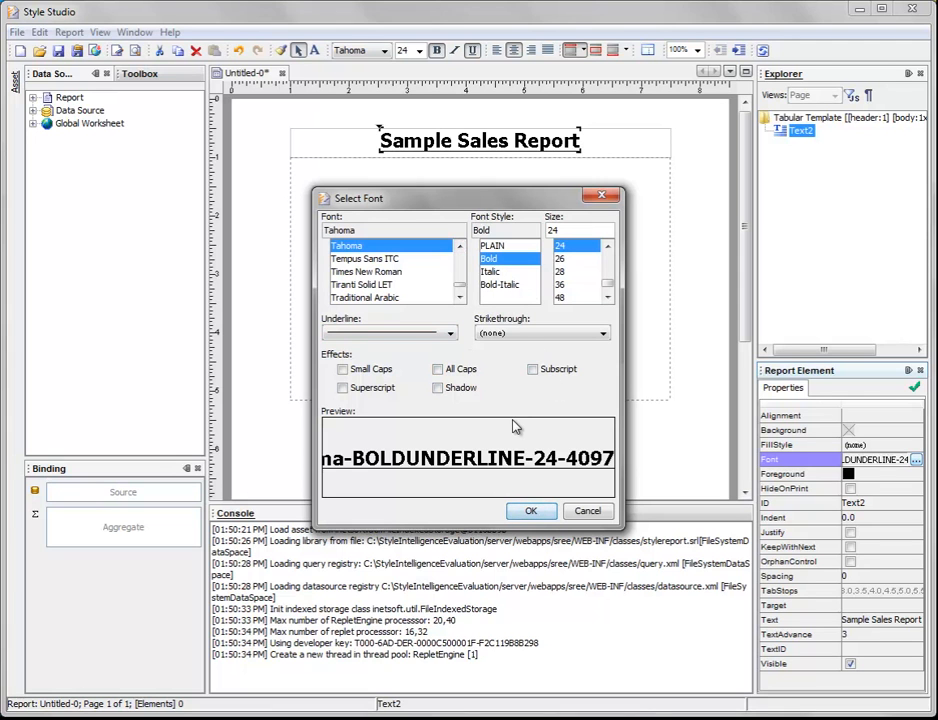
left_click(601, 195)
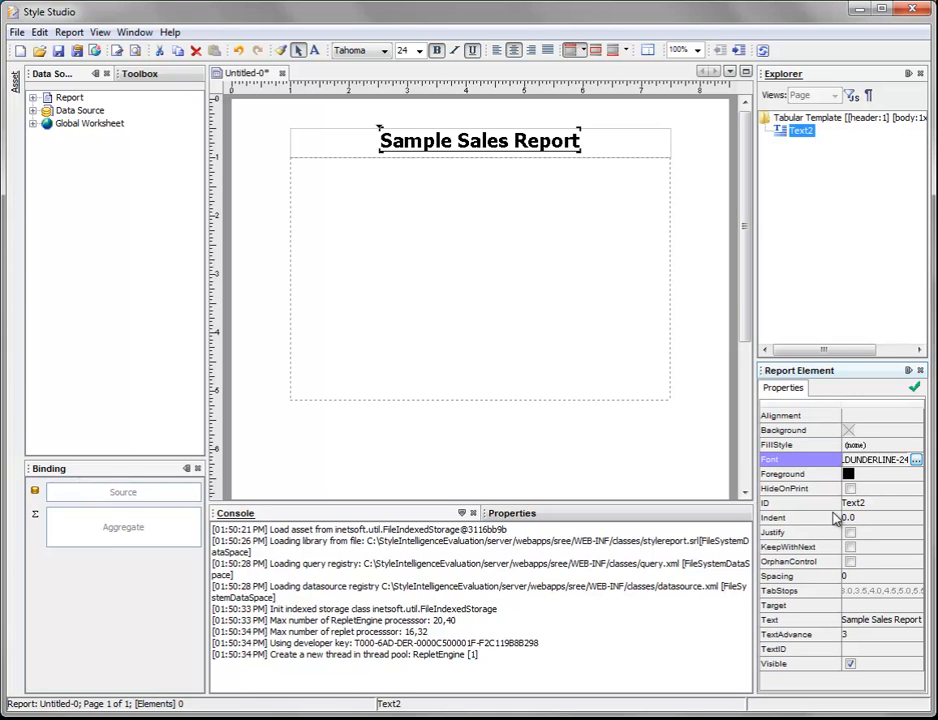
Step: View the attribute settings of the header title in the Text Properties dialog, then close it
right_click(424, 145)
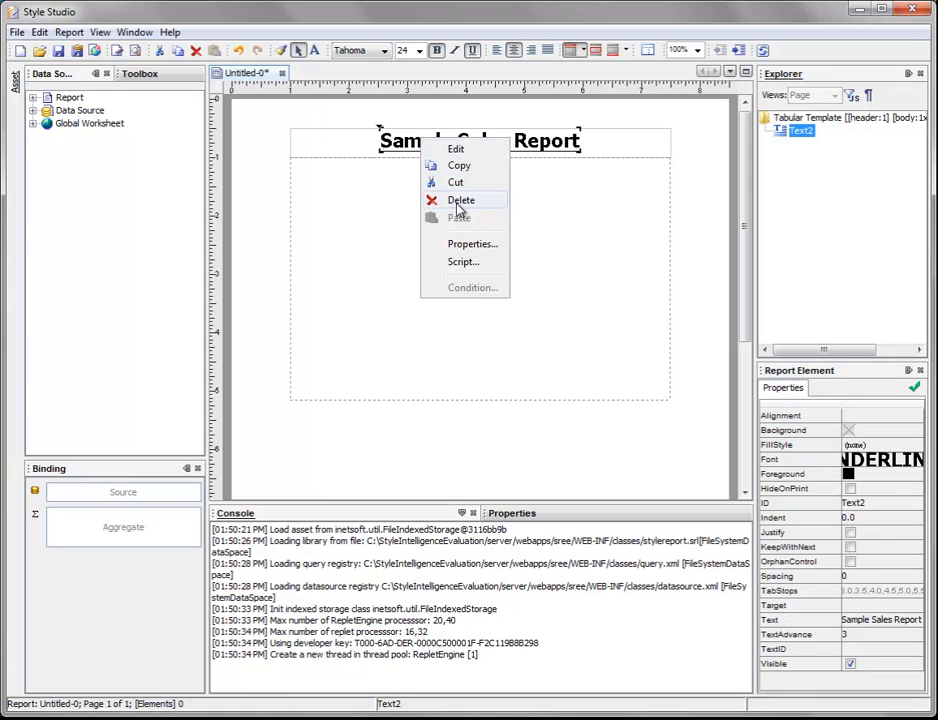
left_click(478, 244)
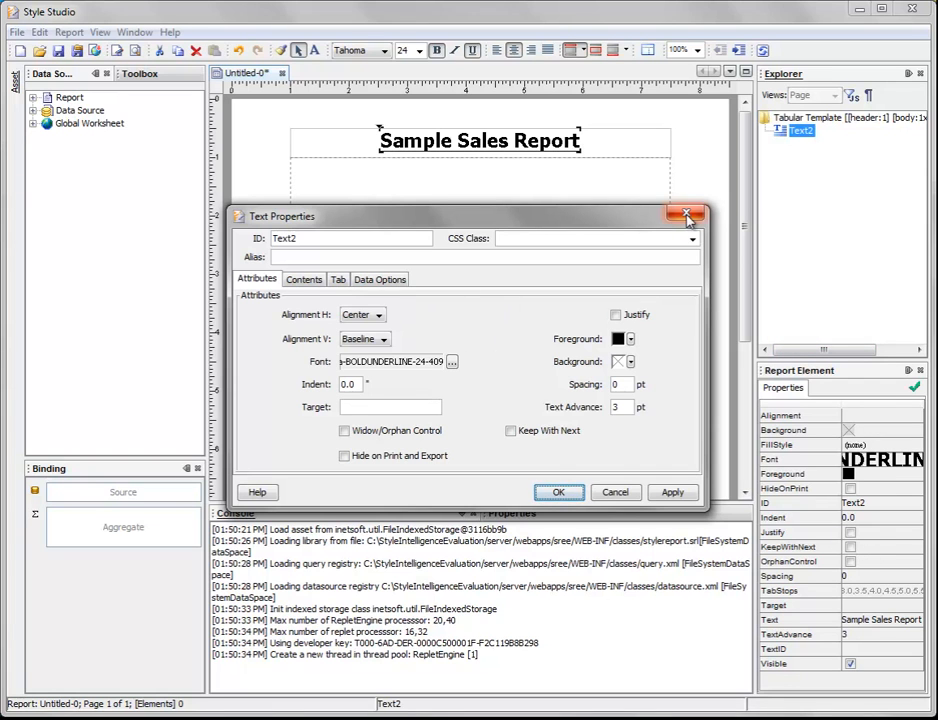
left_click(686, 213)
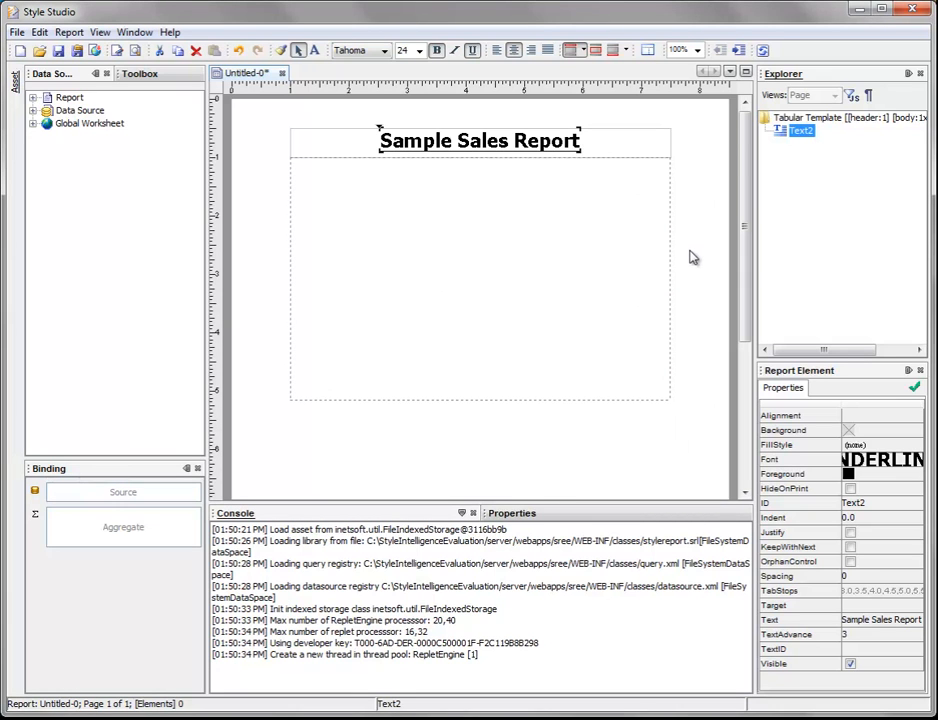
Step: Make the report's page footer active for editing
scroll(690, 257, "down", 5)
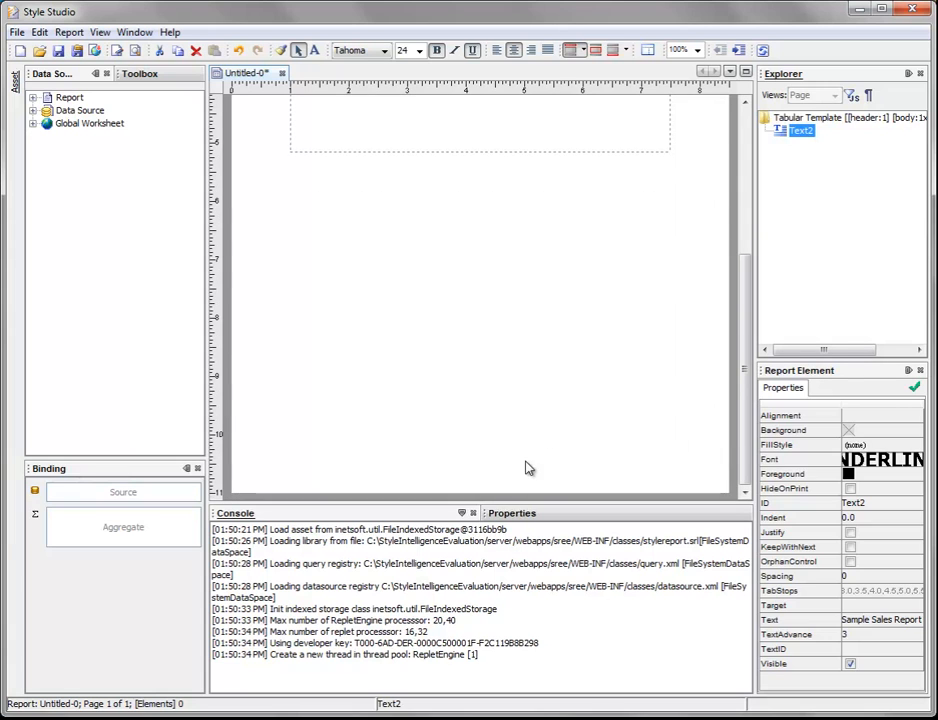
left_click(484, 462)
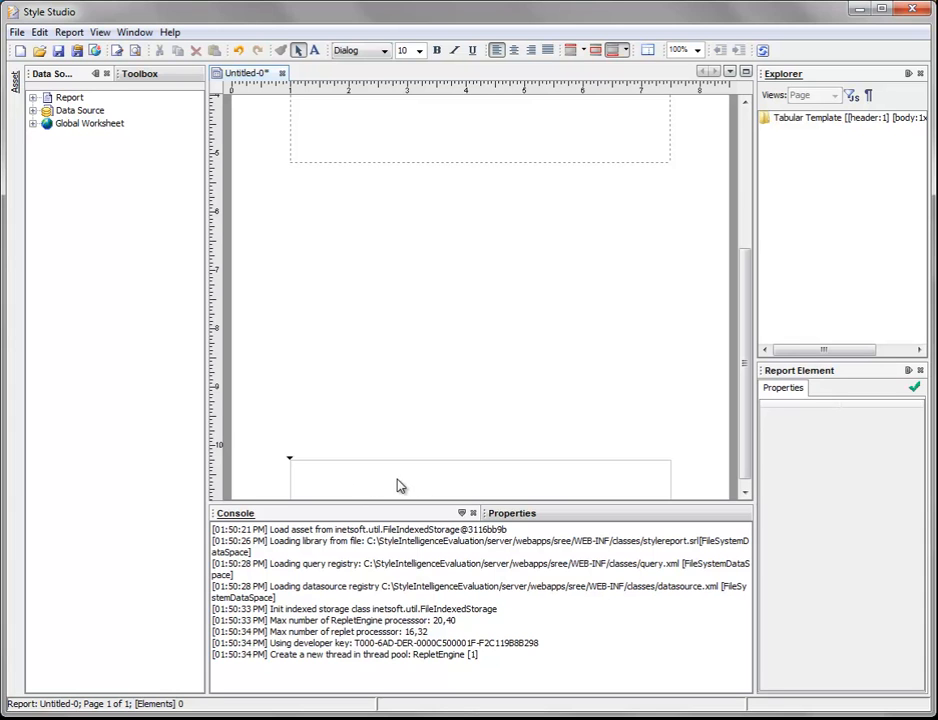
scroll(482, 304, "up", 5)
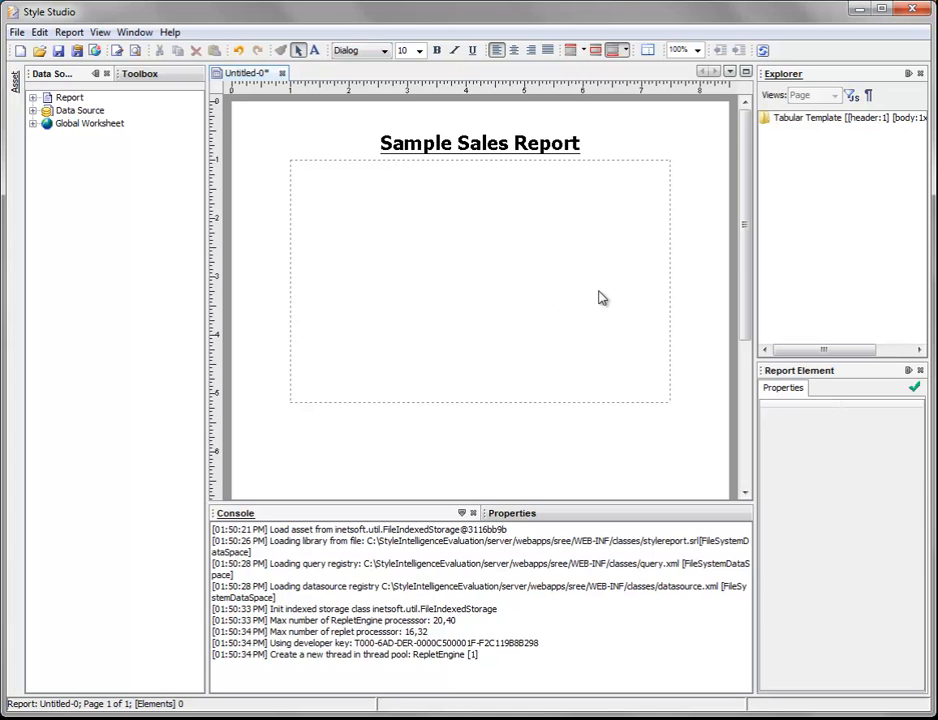
scroll(608, 296, "down", 5)
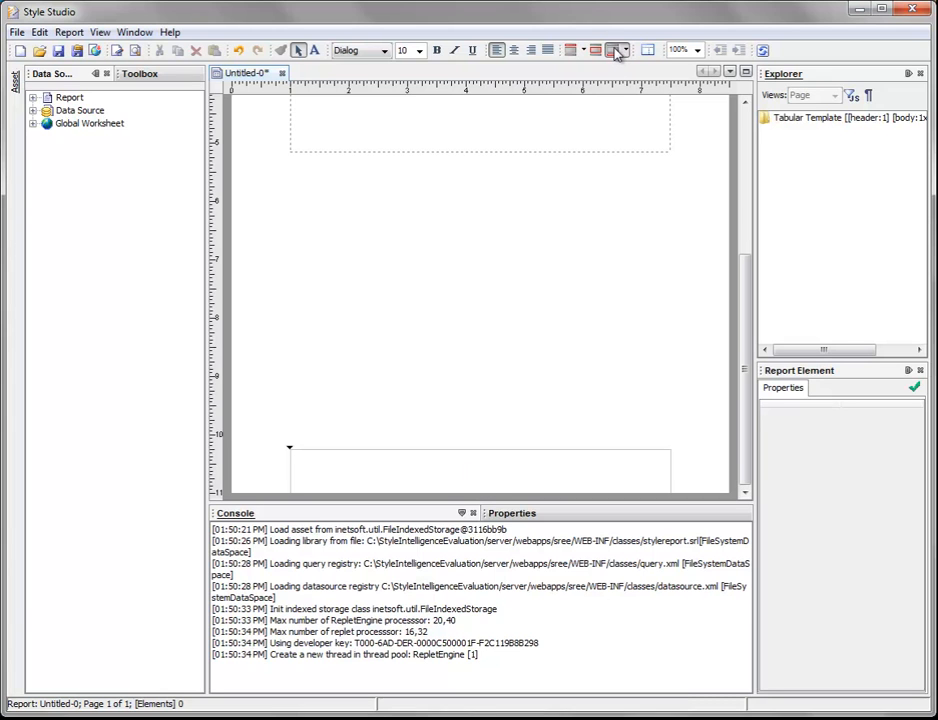
Step: Insert a Text element reading "Page {P} of {N}" into the page footer
left_click(152, 75)
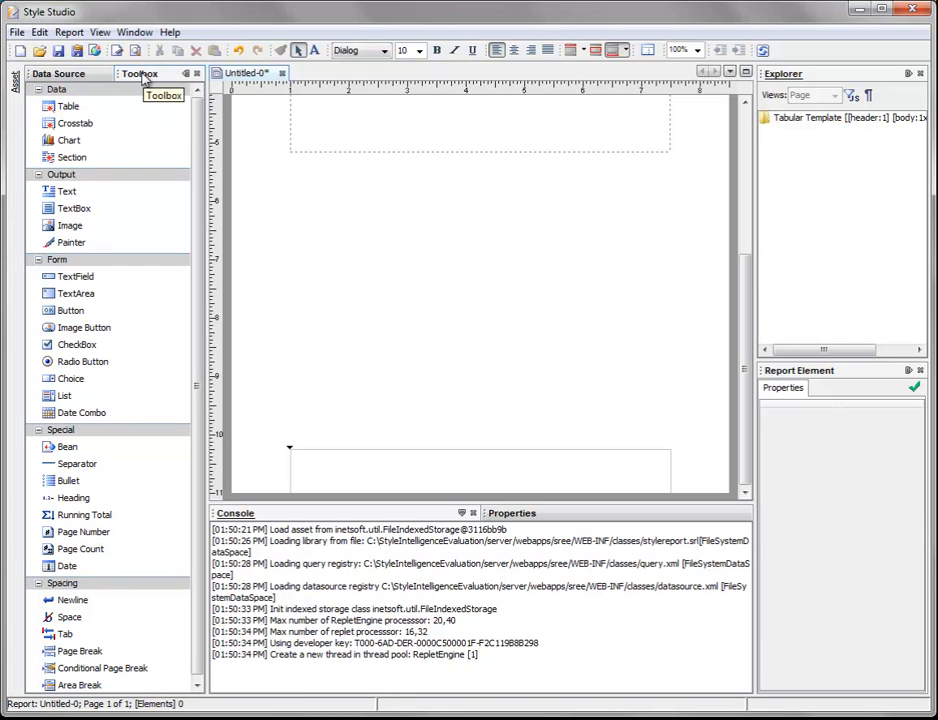
left_click(67, 193)
left_click_drag(67, 197, 423, 479)
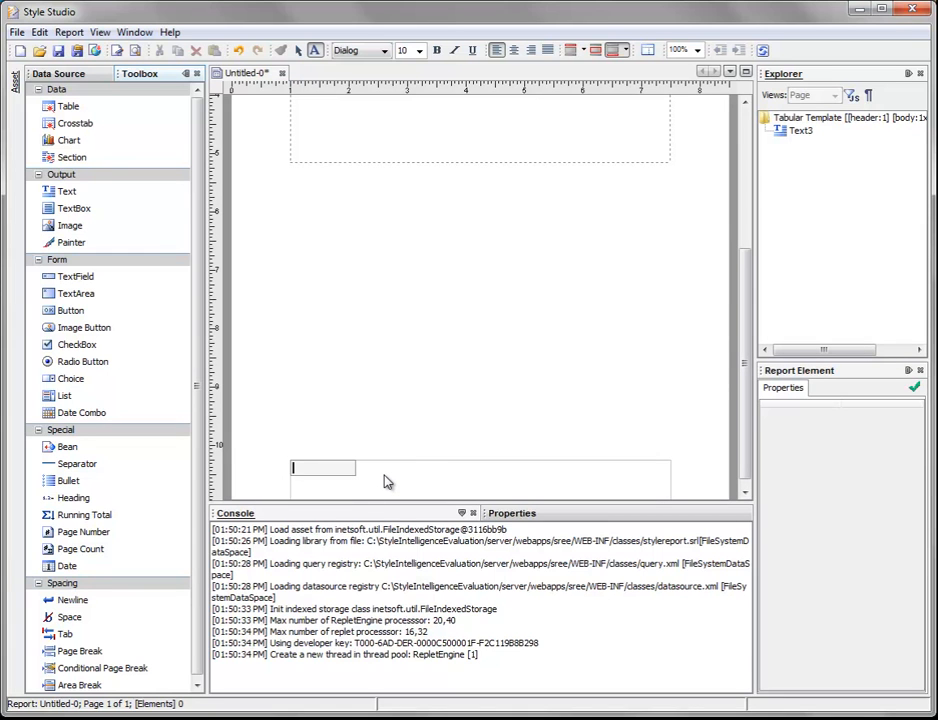
type("Page")
type("{P")
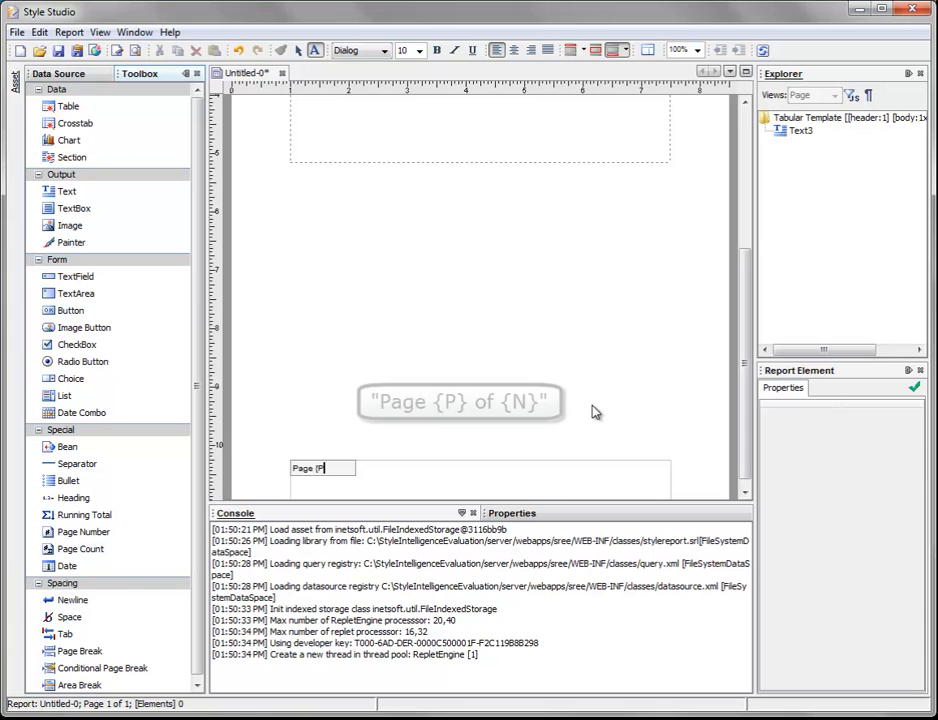
type("}")
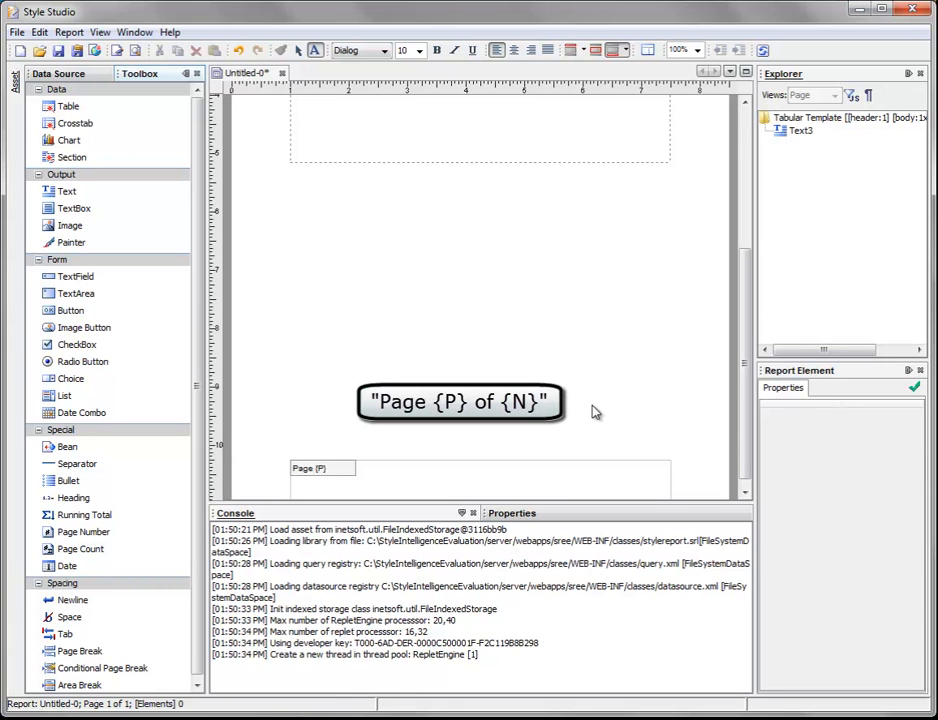
type(" of {N}")
double_click(323, 483)
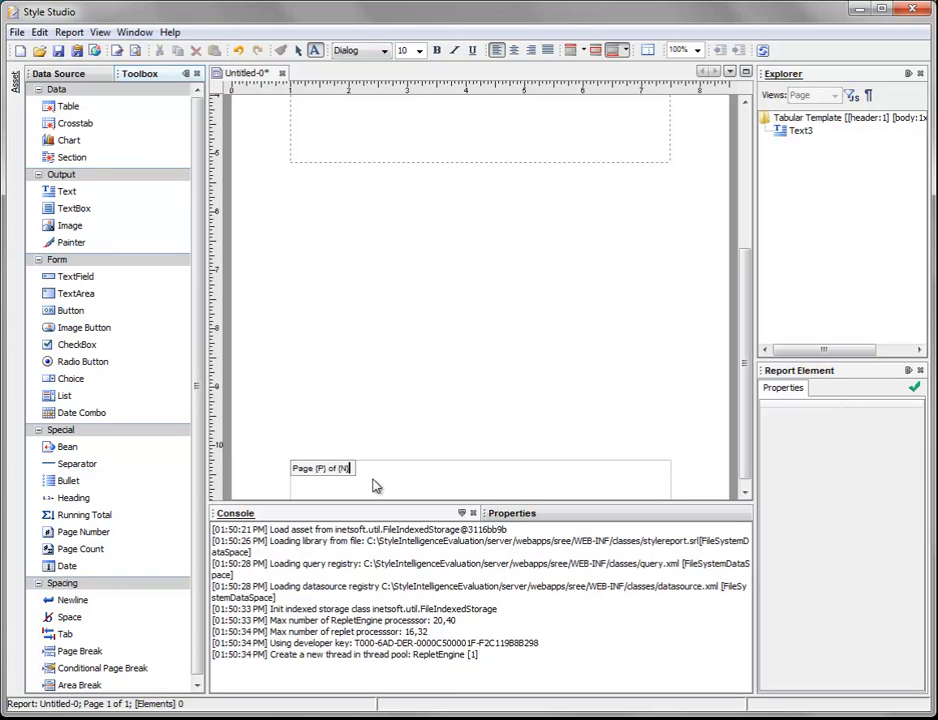
left_click(412, 487)
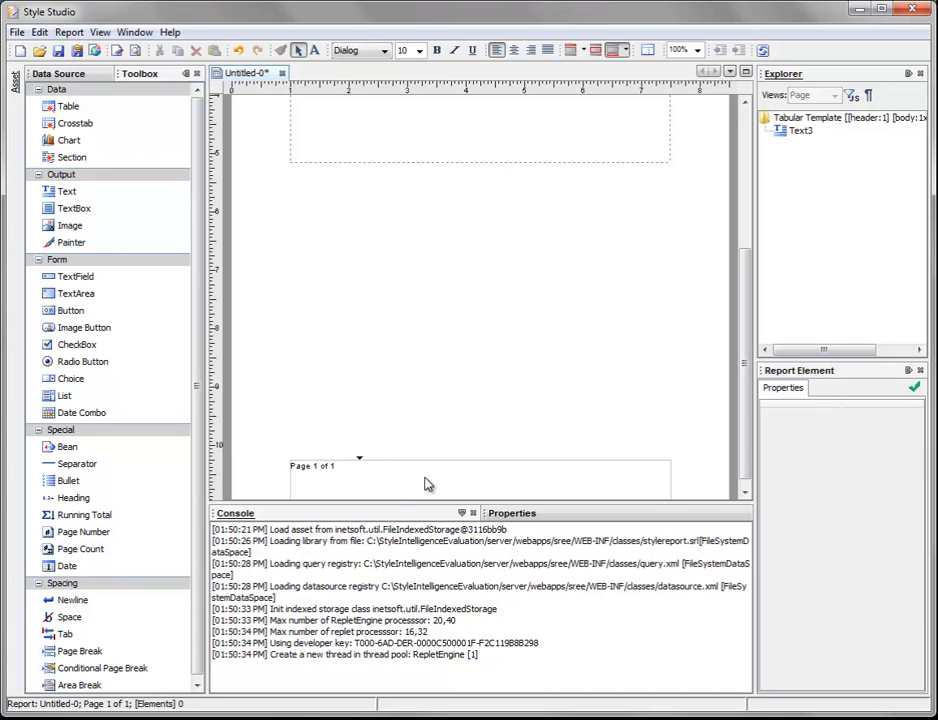
Step: Try right alignment on the page number text in the footer, then leave it centered
left_click(324, 476)
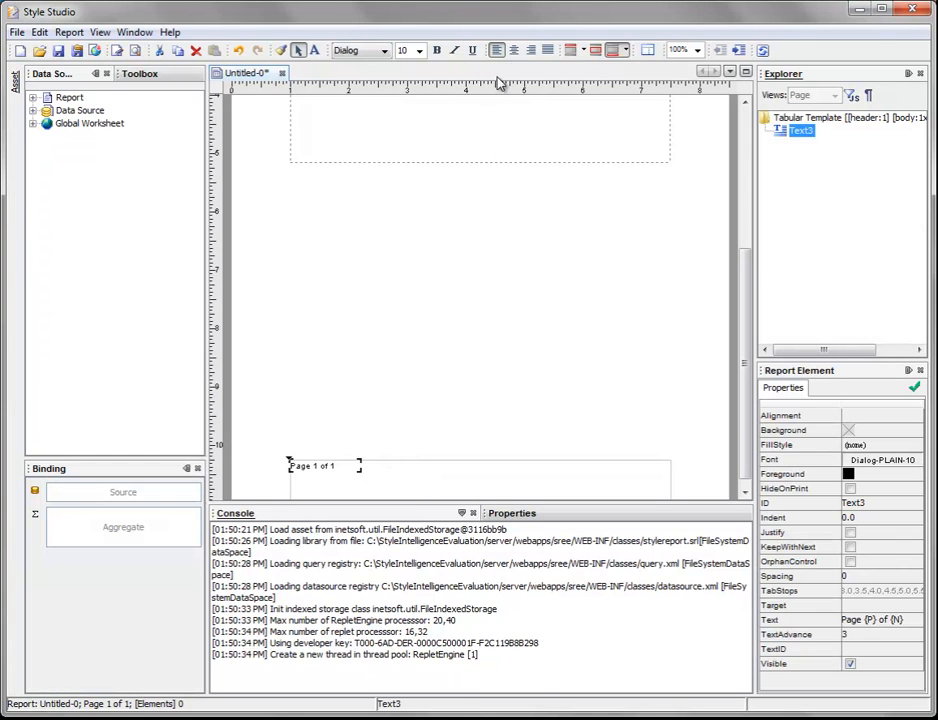
left_click(516, 57)
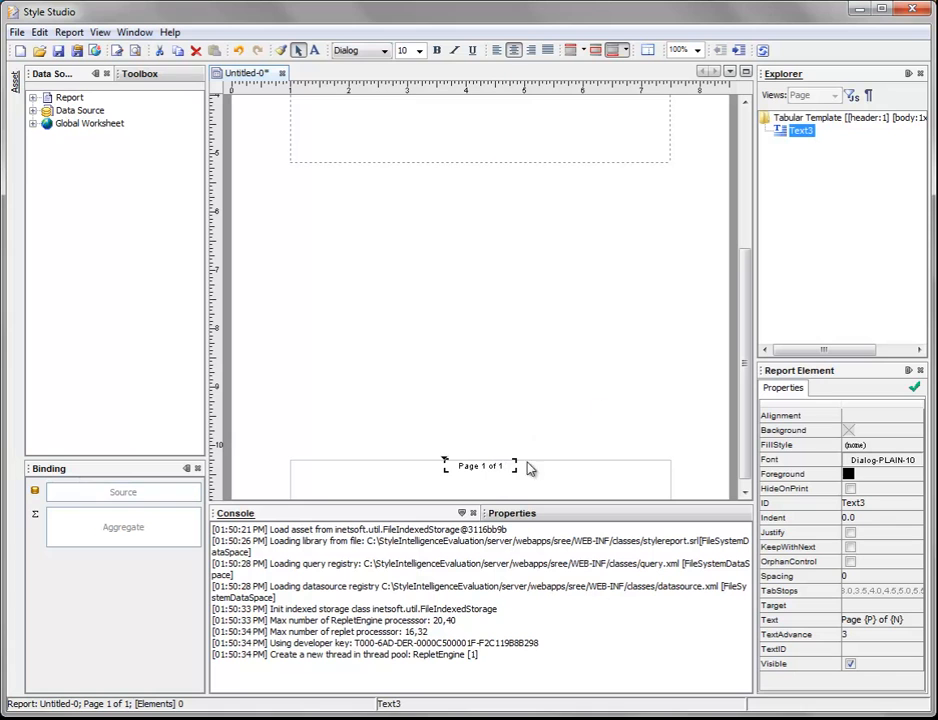
left_click(532, 51)
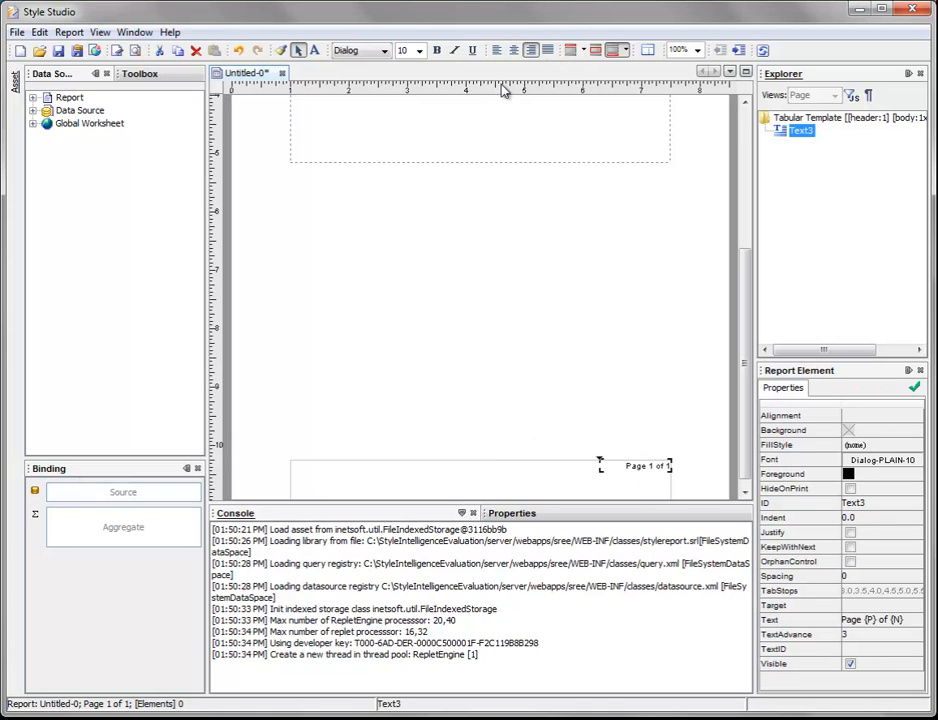
left_click(516, 57)
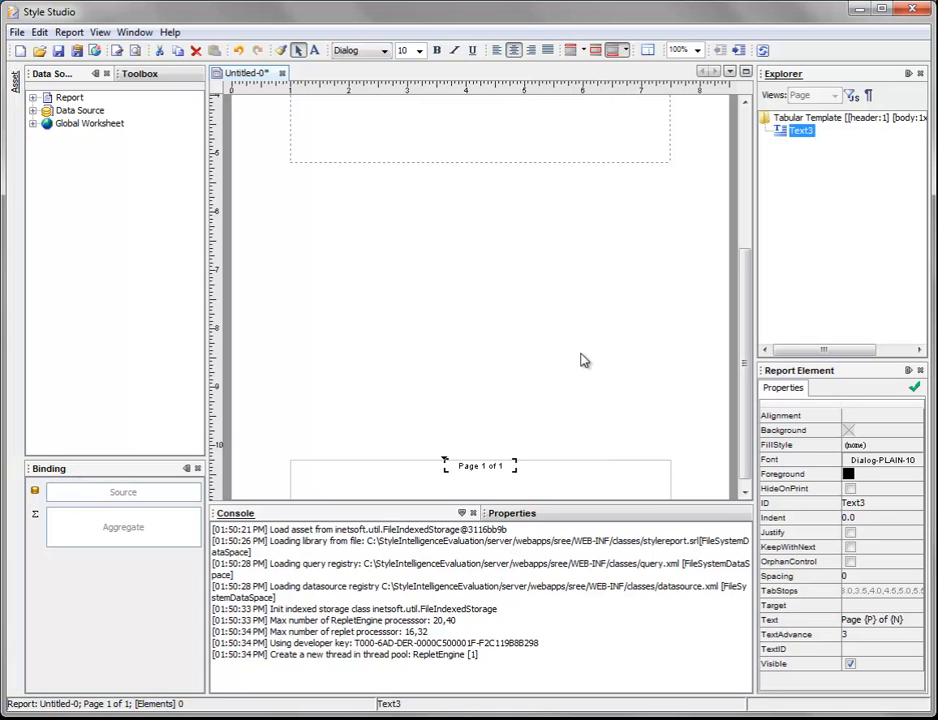
scroll(540, 385, "up", 5)
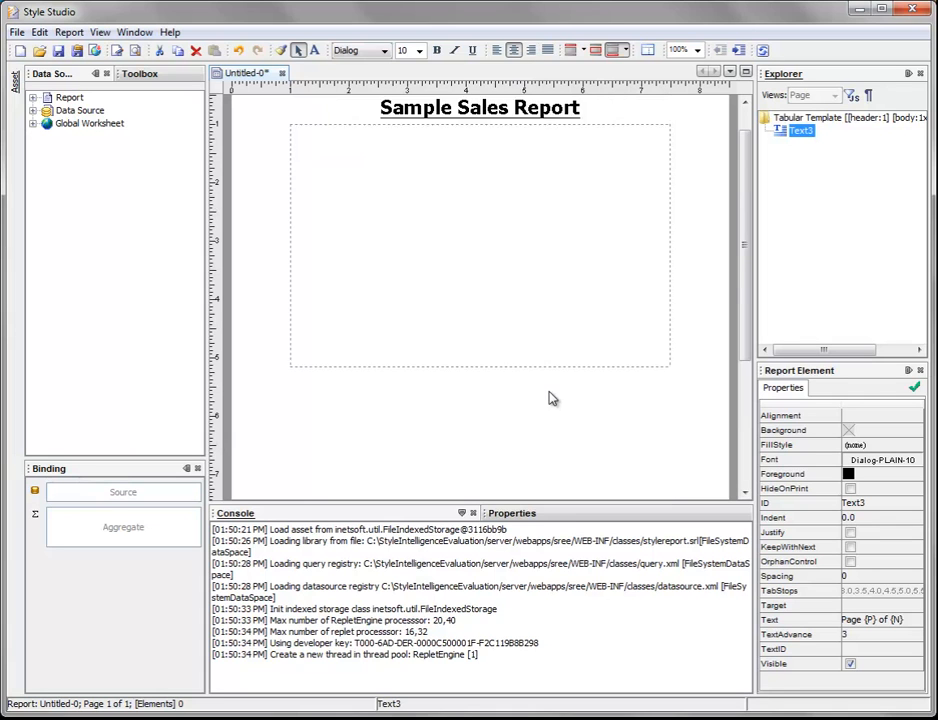
scroll(676, 368, "down", 5)
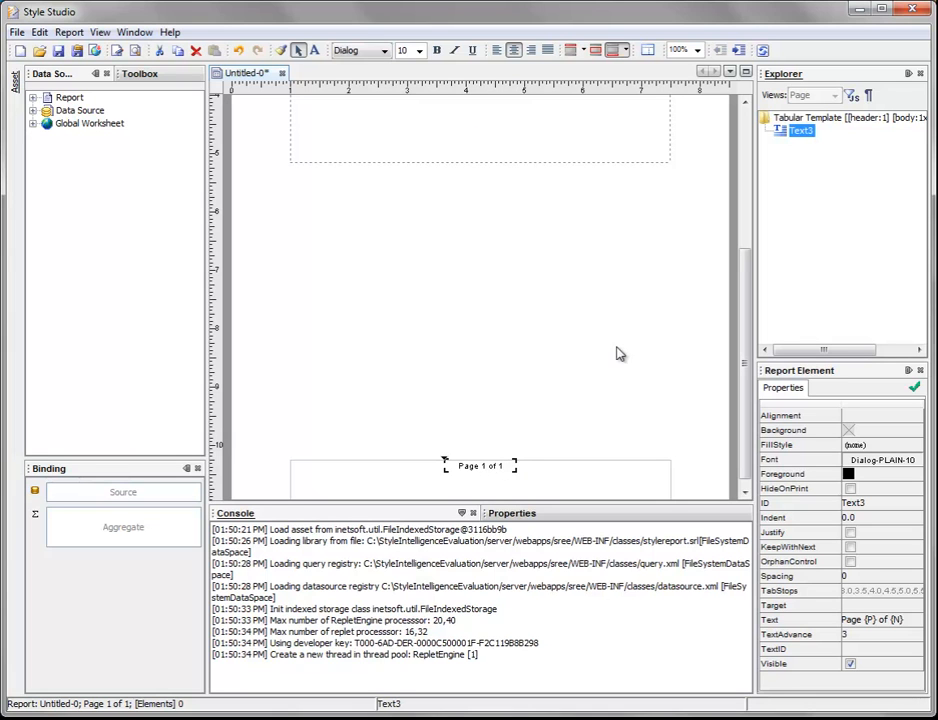
scroll(615, 370, "up", 5)
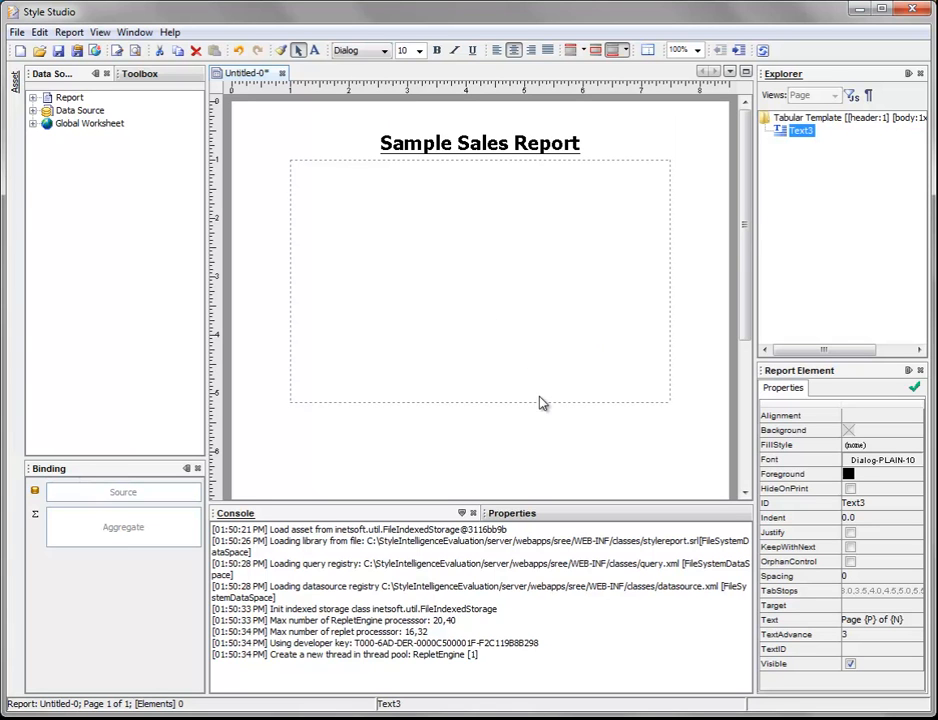
Step: Insert a Table element into the report body below the title
left_click(159, 79)
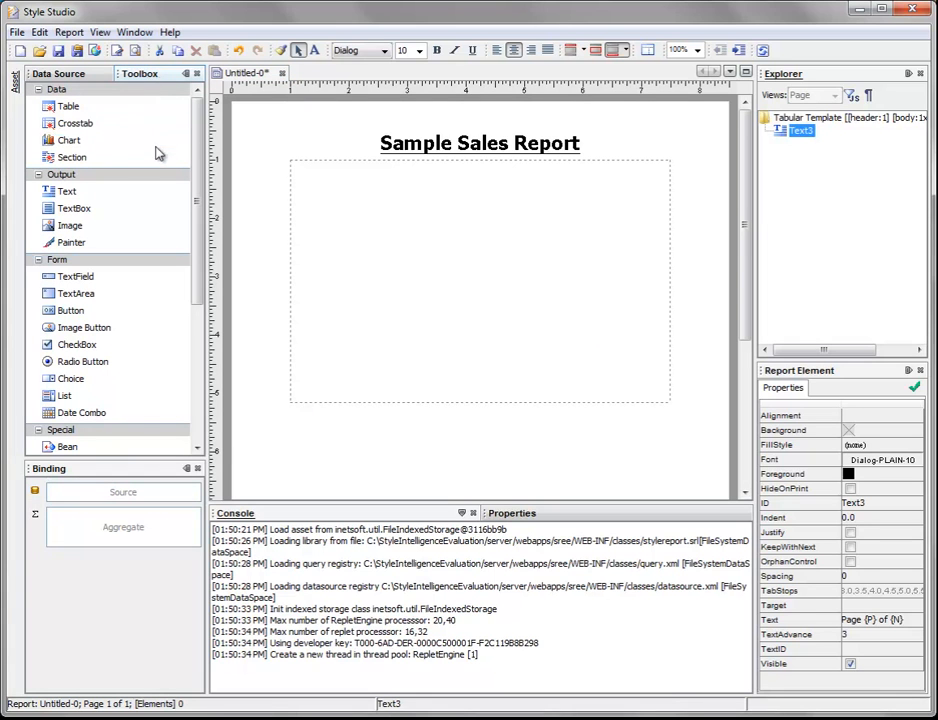
left_click(80, 108)
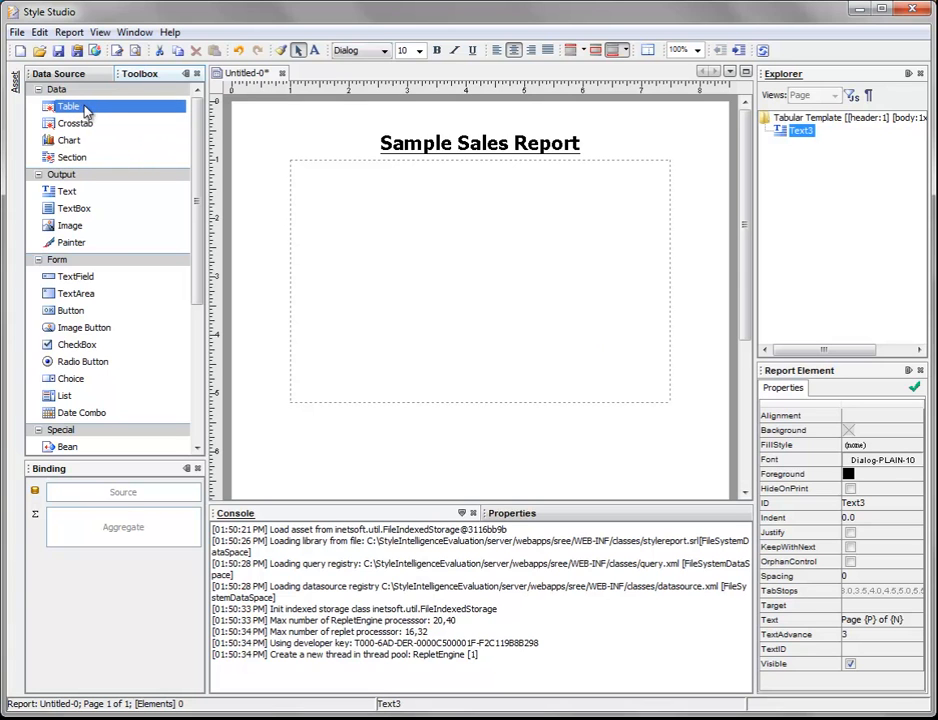
left_click_drag(82, 112, 456, 253)
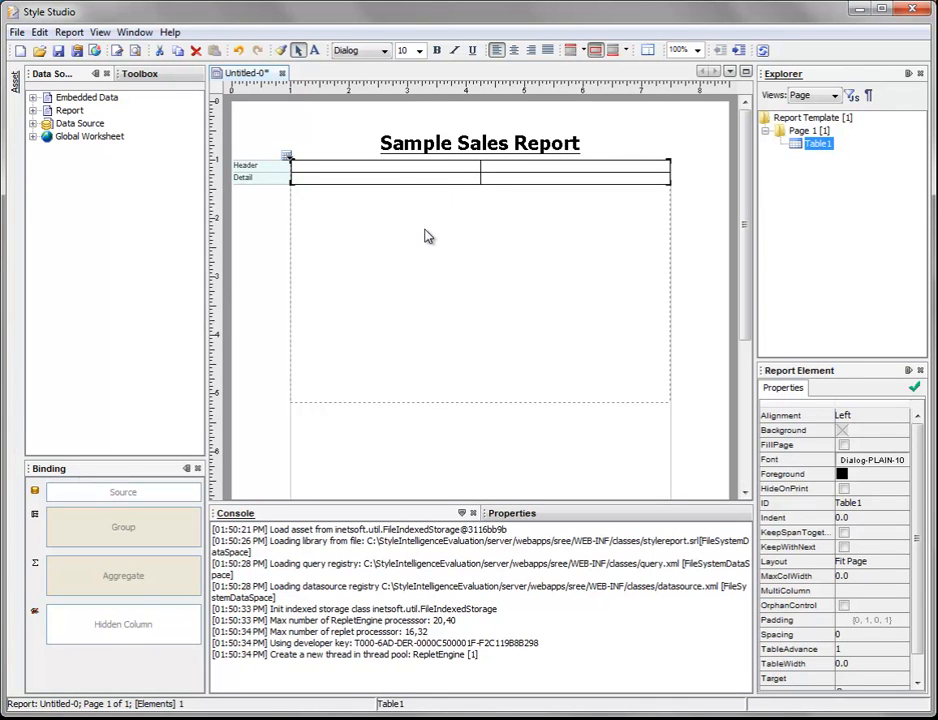
Step: Bind the Company column of the global Order Data Worksheet to the table's first column
left_click(468, 179)
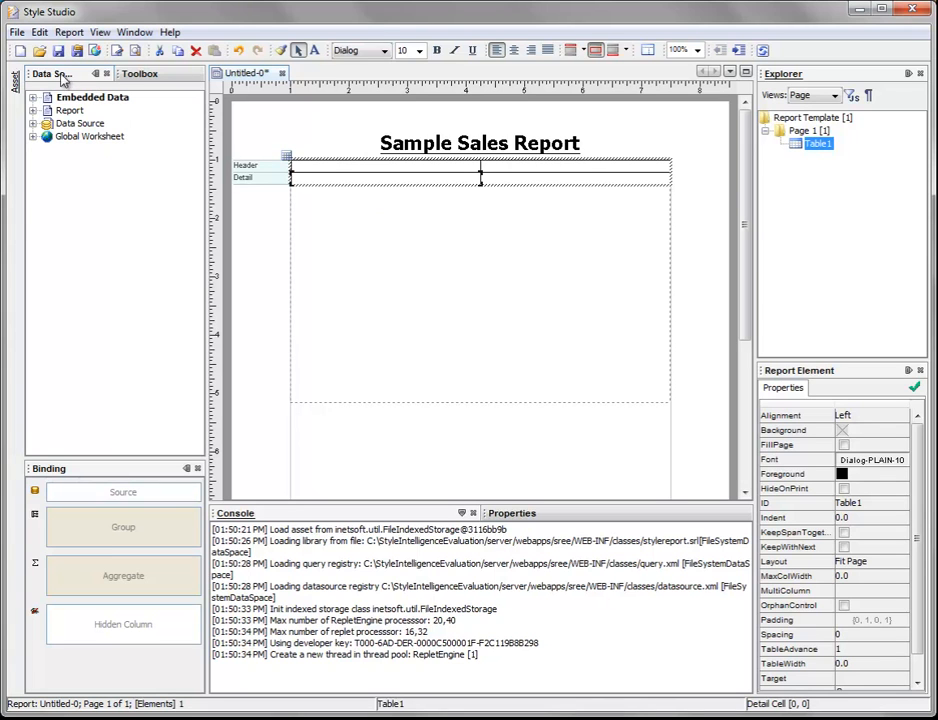
left_click(33, 124)
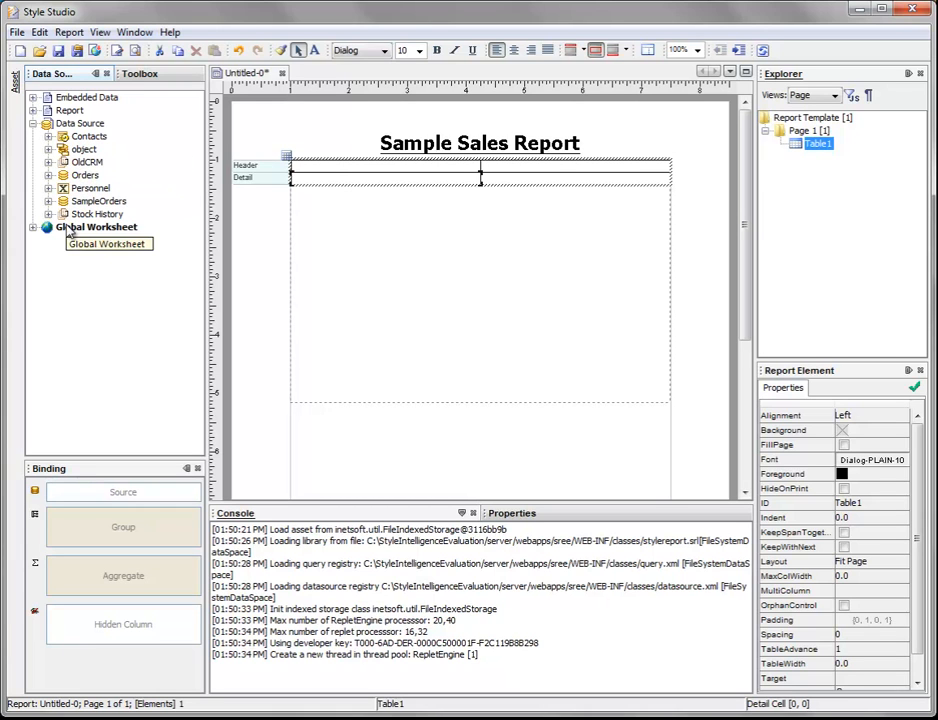
left_click(33, 123)
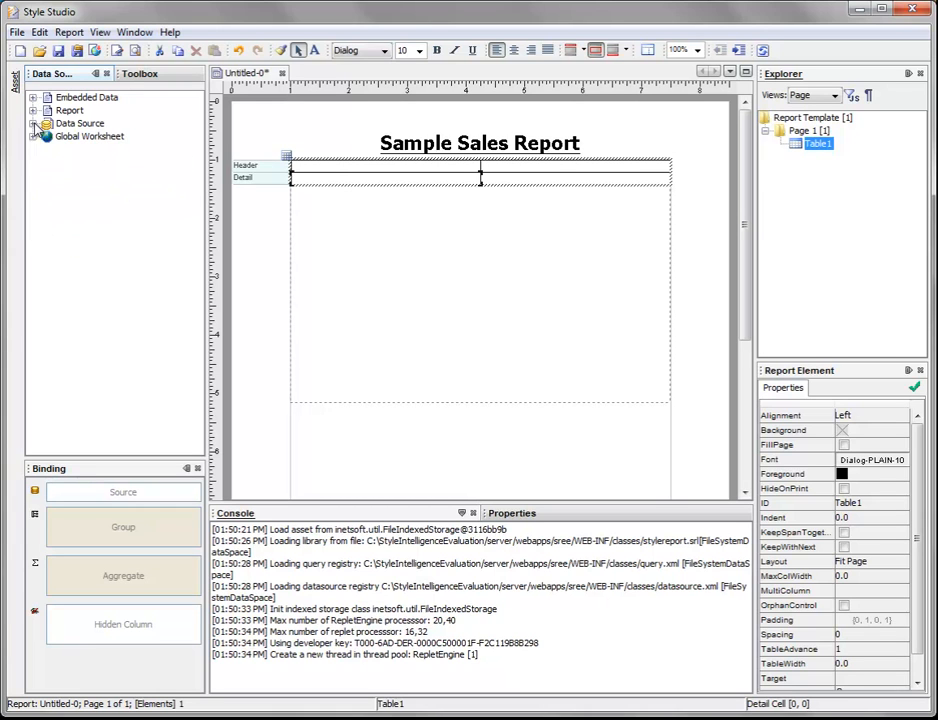
left_click(33, 137)
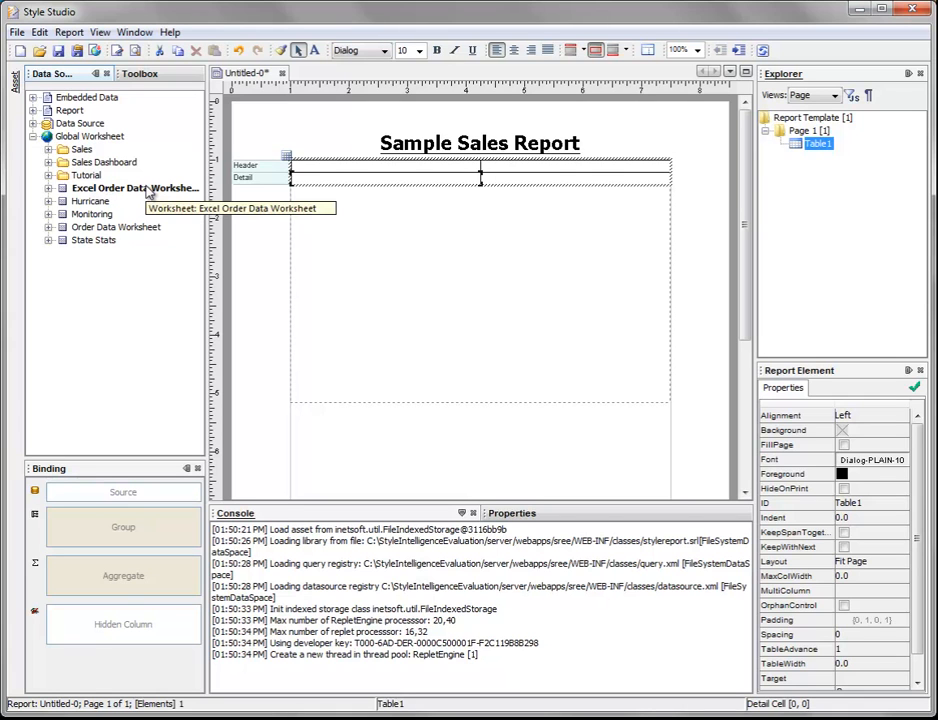
left_click(49, 228)
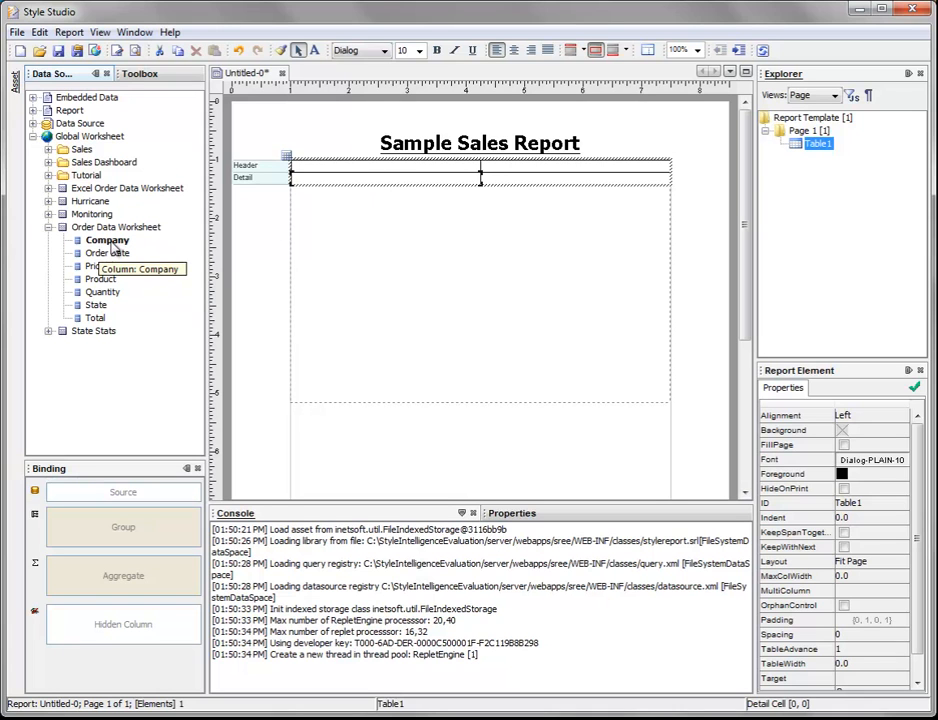
mouse_move(112, 247)
left_mouse_down()
mouse_move(250, 242)
mouse_move(262, 199)
mouse_move(365, 162)
mouse_move(404, 163)
mouse_move(388, 158)
mouse_move(401, 160)
mouse_move(394, 163)
left_mouse_up()
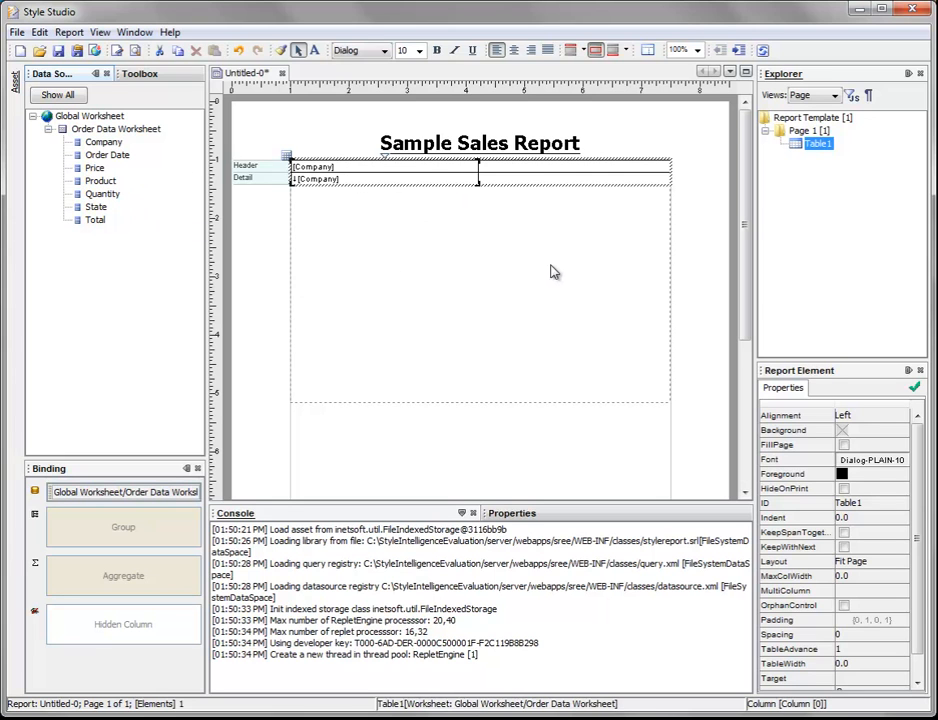
Step: View the column commands for the table's empty second column, then delete the whole table
right_click(547, 174)
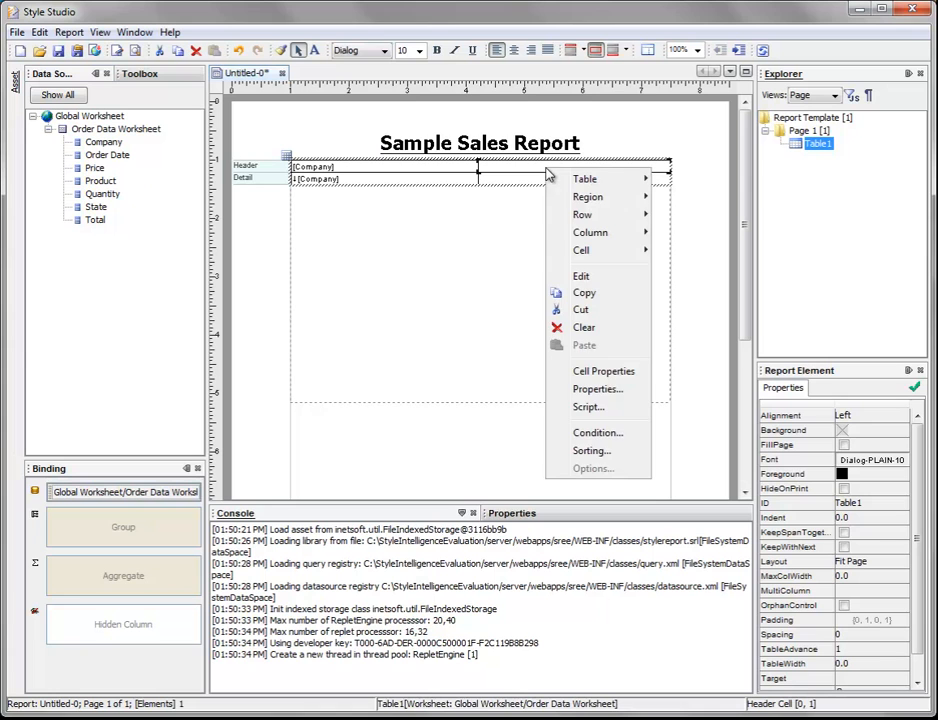
mouse_move(603, 236)
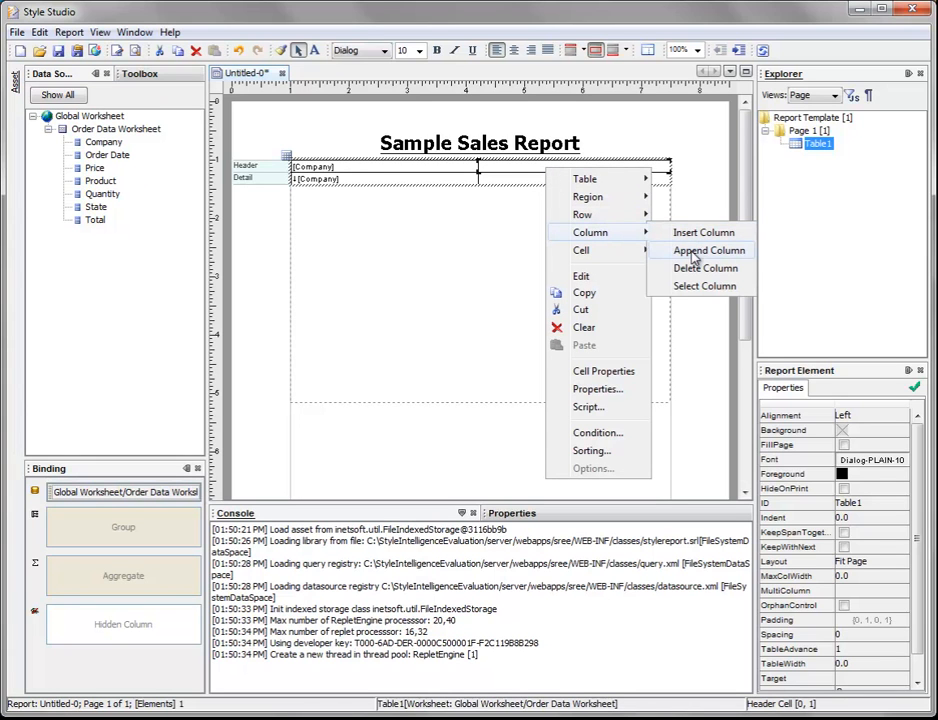
left_click(429, 214)
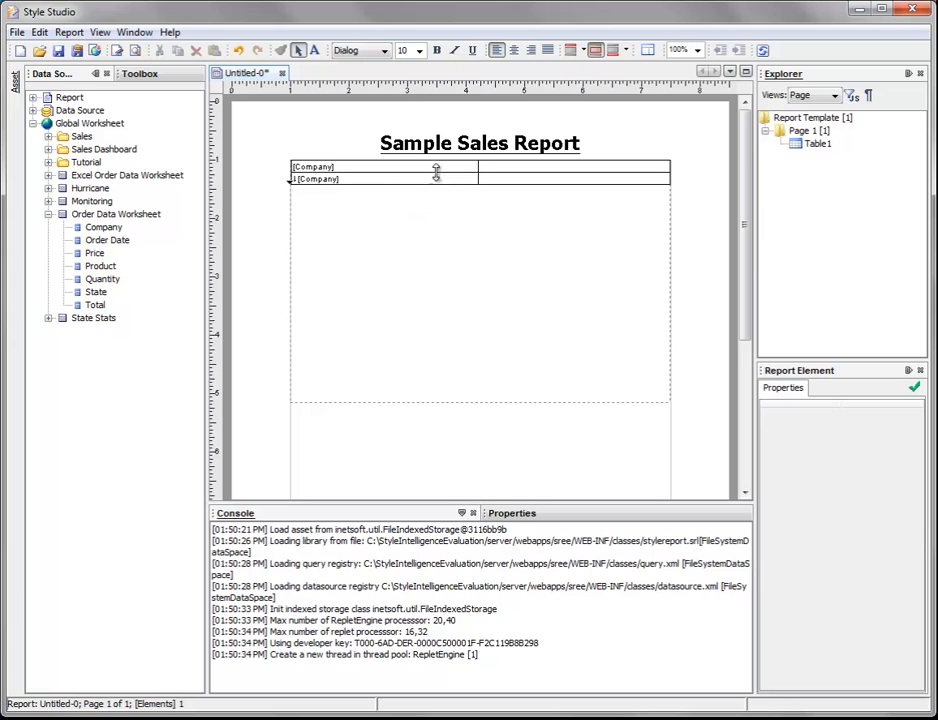
left_click(384, 182)
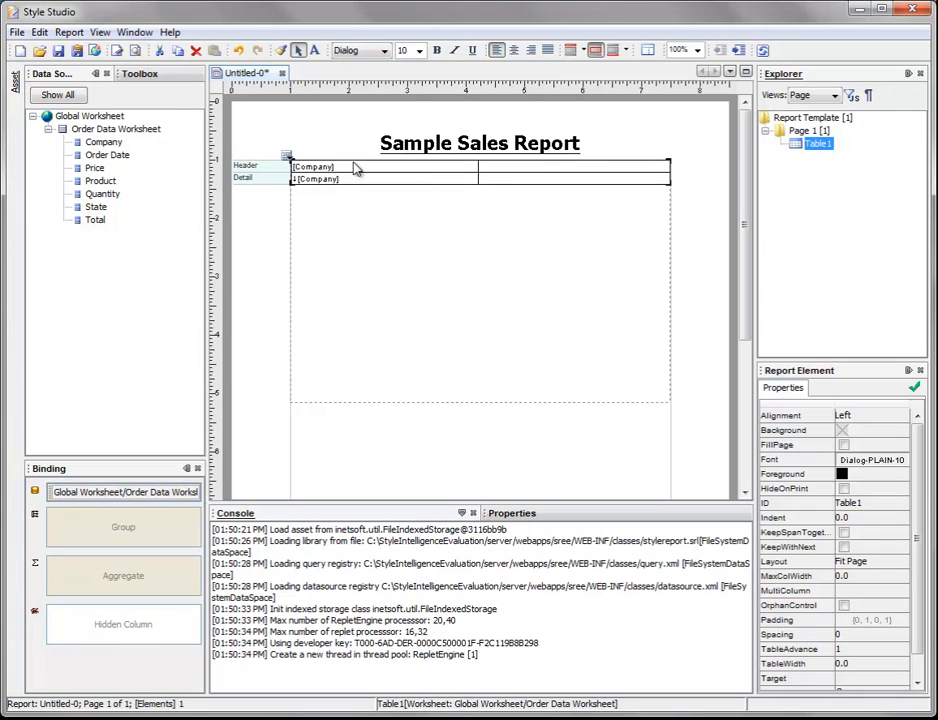
key("Delete")
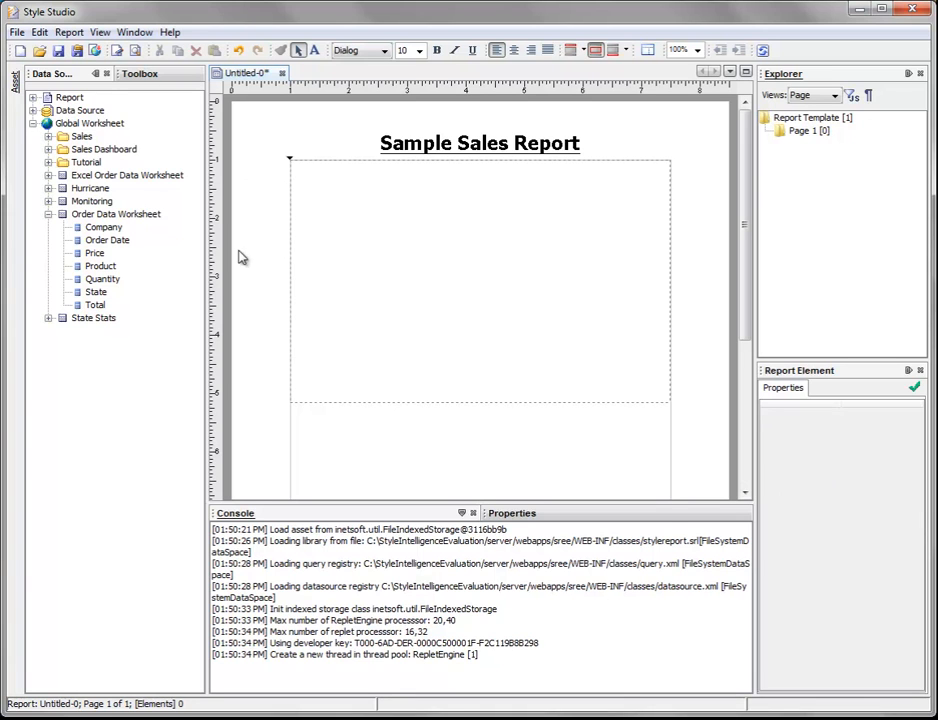
Step: Create a table from the entire Order Data Worksheet in the report body, then delete it
left_click(80, 213)
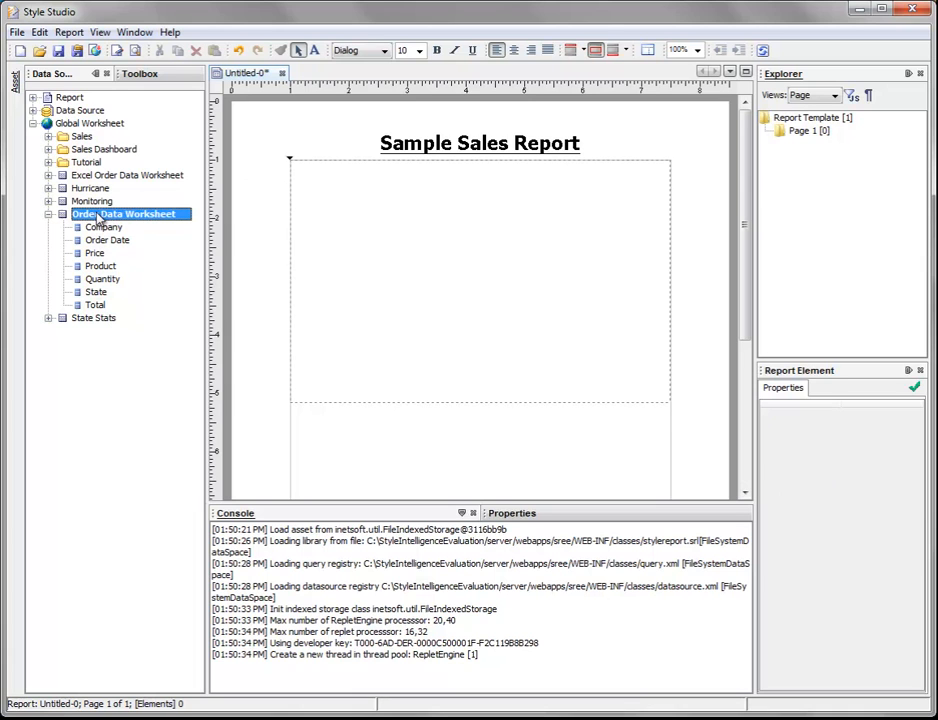
left_click_drag(123, 219, 378, 190)
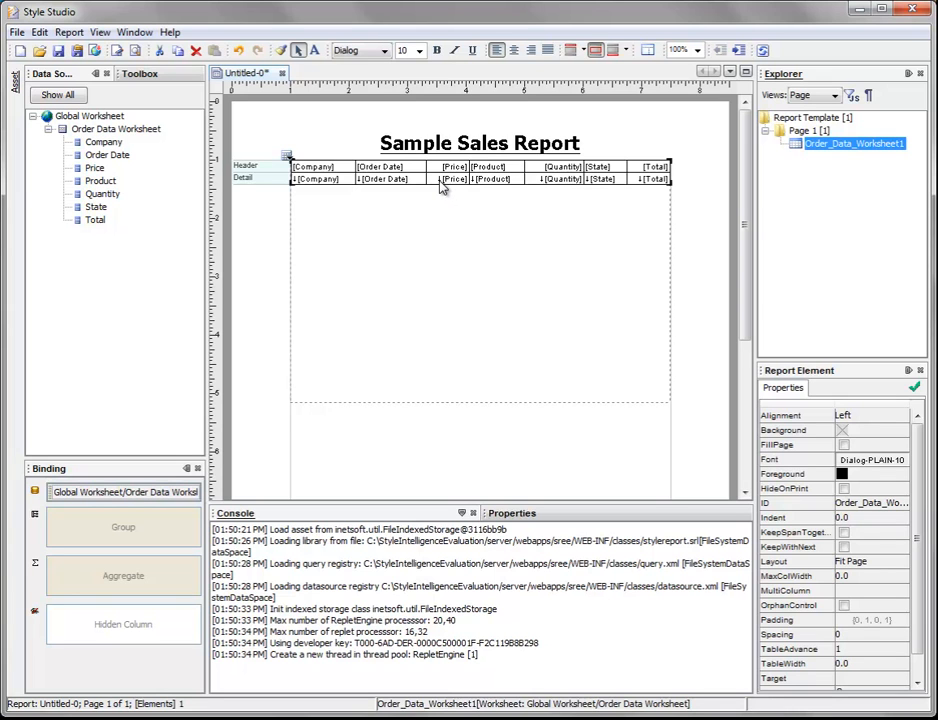
key("Delete")
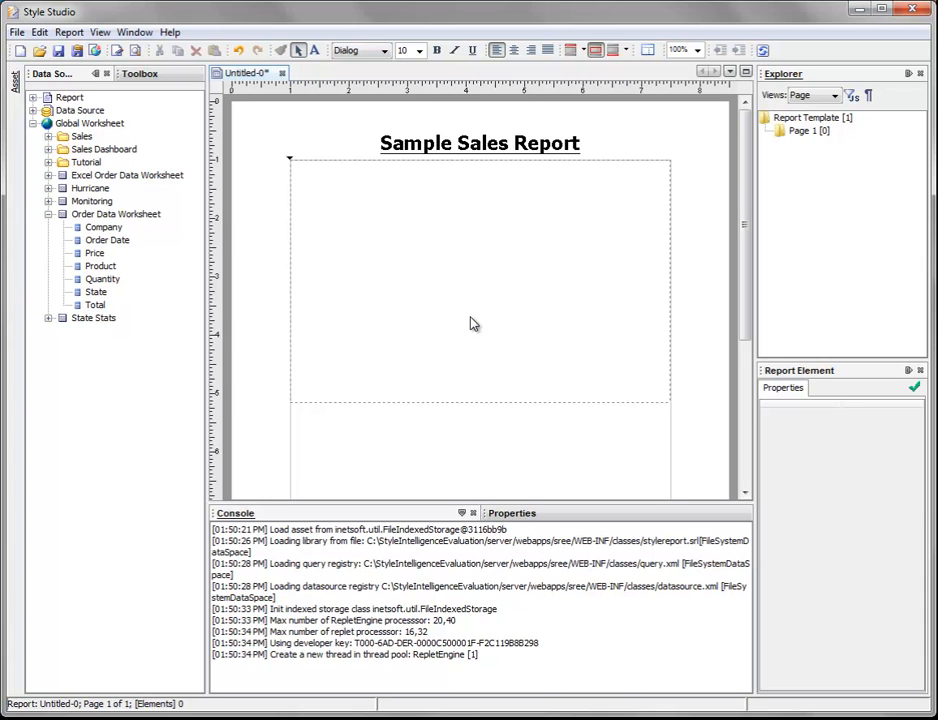
Step: Insert a Table element using the Data Binding wizard and choose the global Order Data Worksheet as its data
left_click(143, 80)
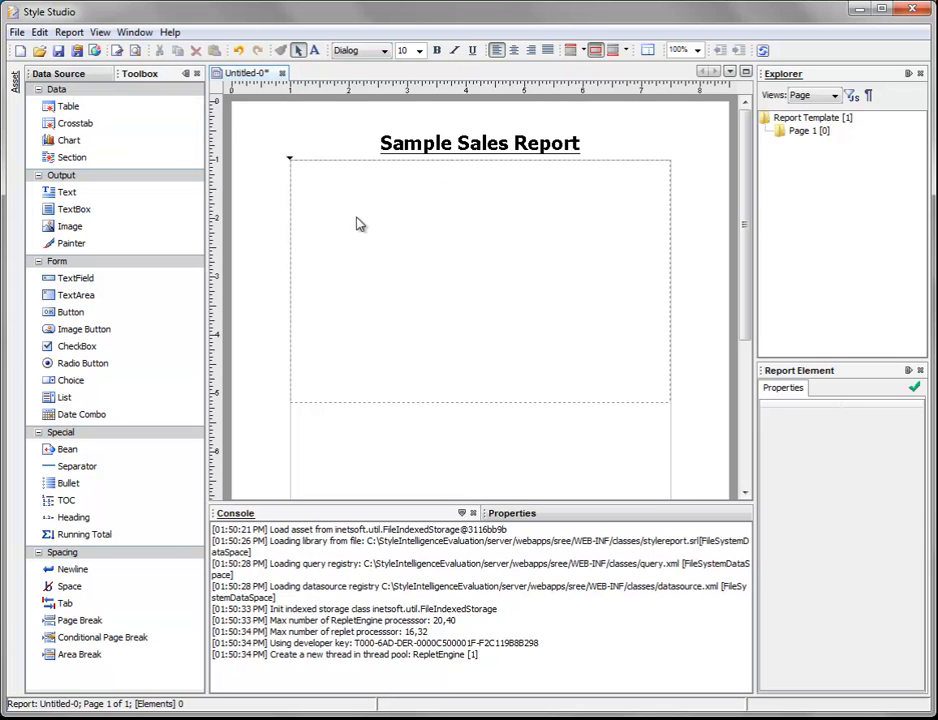
double_click(88, 114)
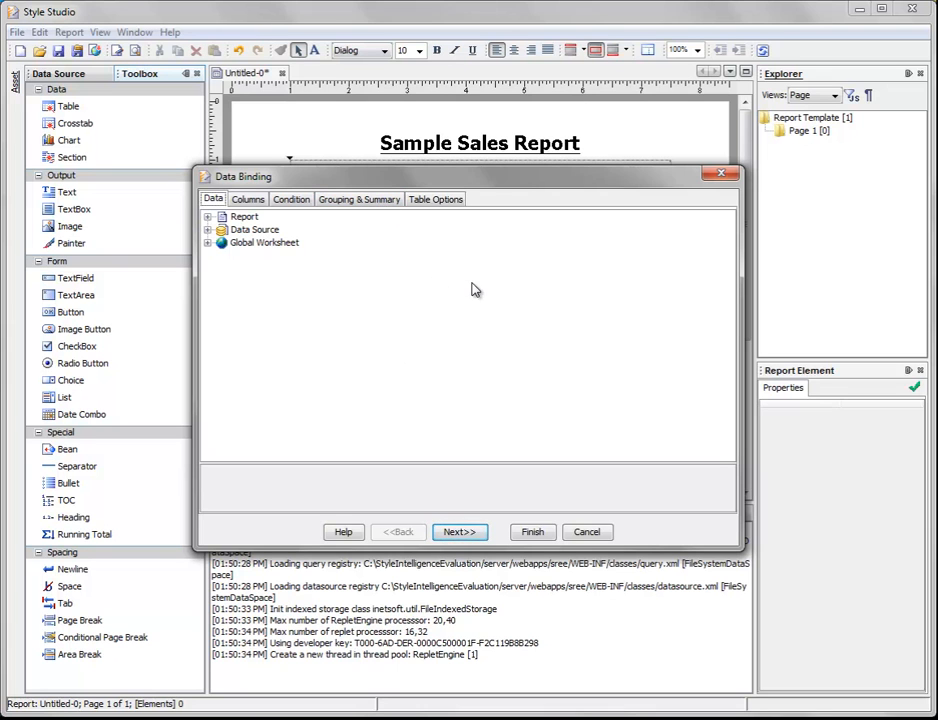
left_click_drag(484, 185, 491, 265)
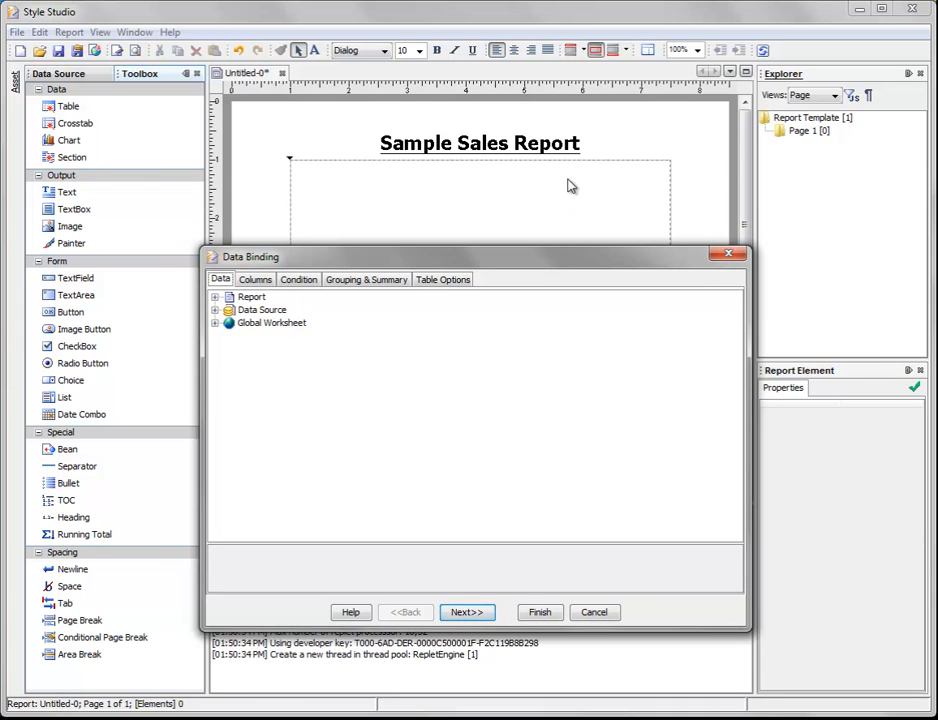
left_click_drag(449, 257, 461, 194)
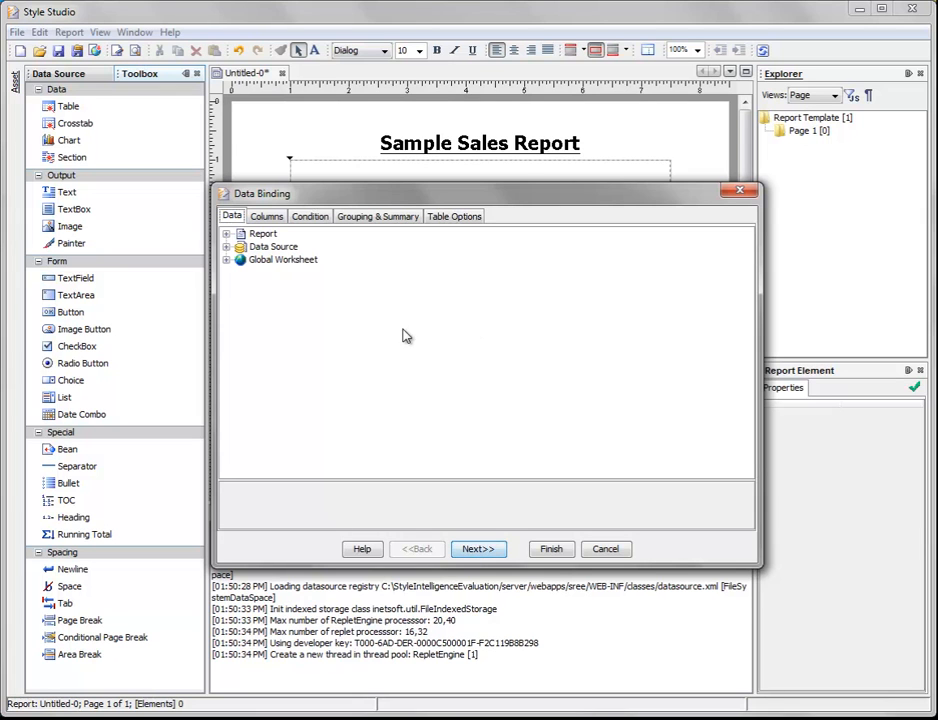
left_click(227, 260)
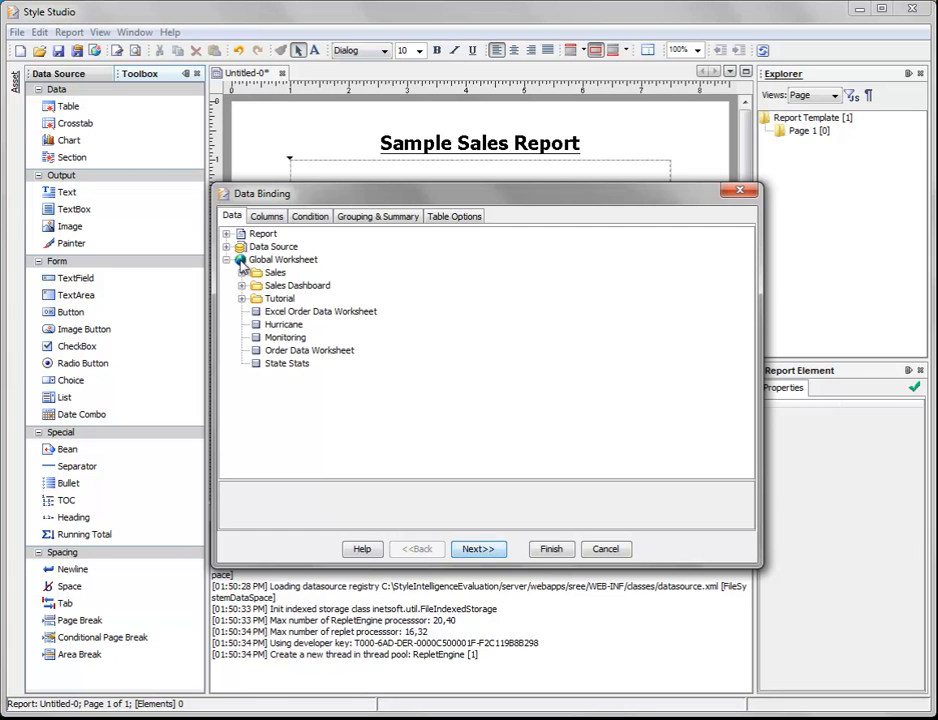
left_click(338, 352)
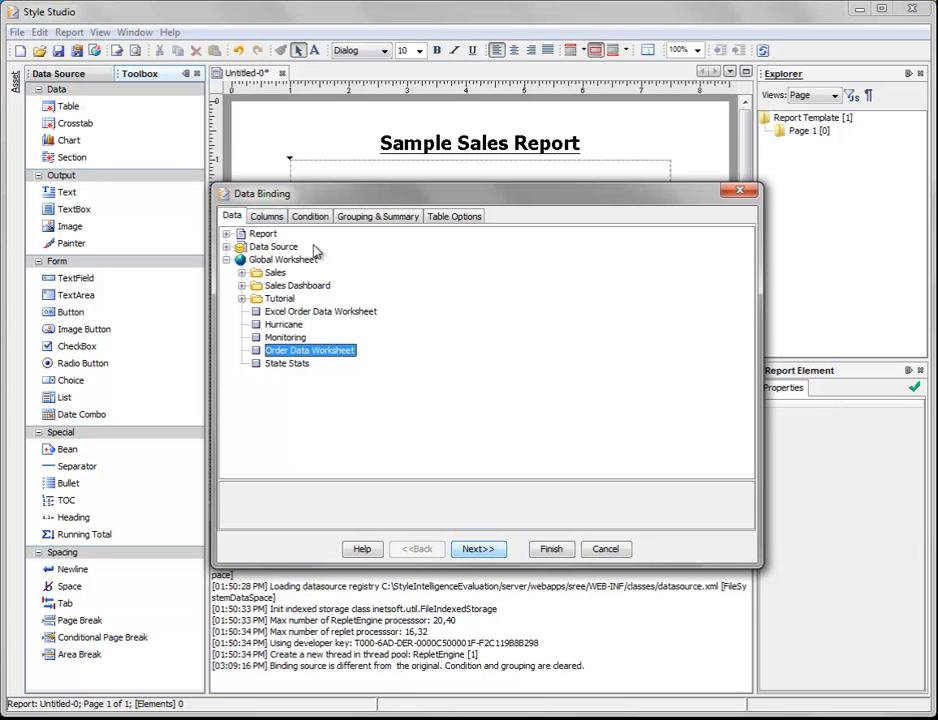
left_click(492, 552)
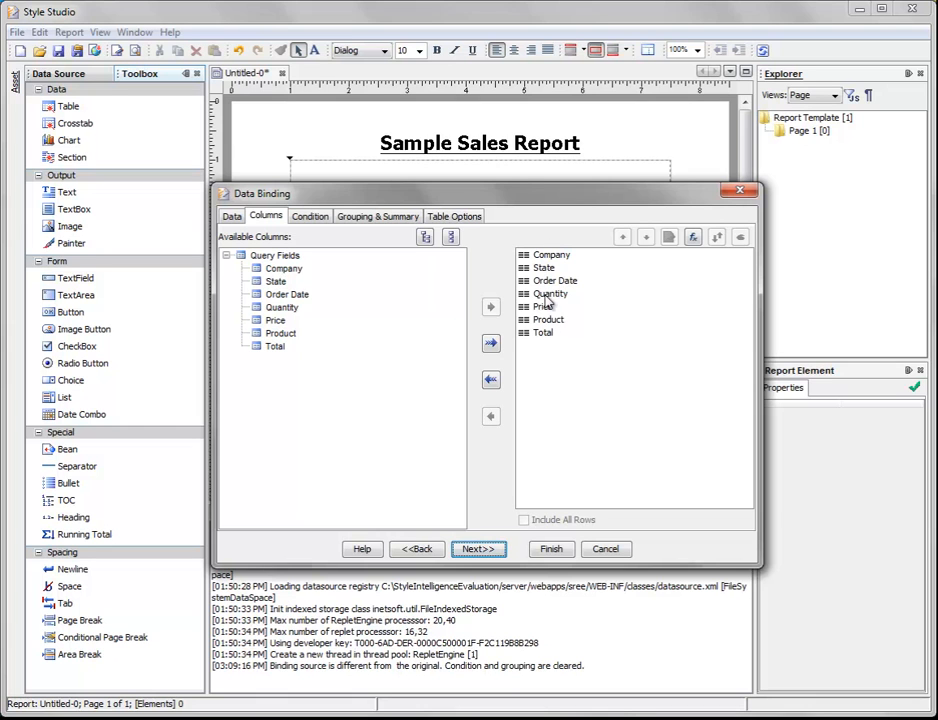
Step: Examine the wizard's column selection and the fields available for conditions, without adding a condition
left_click(284, 295)
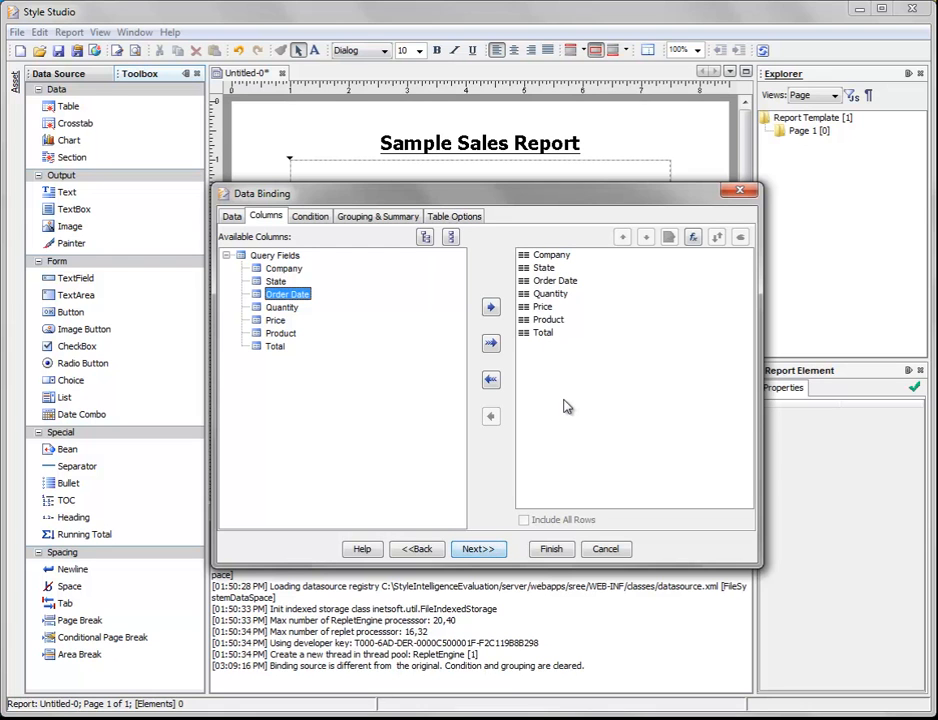
left_click(309, 220)
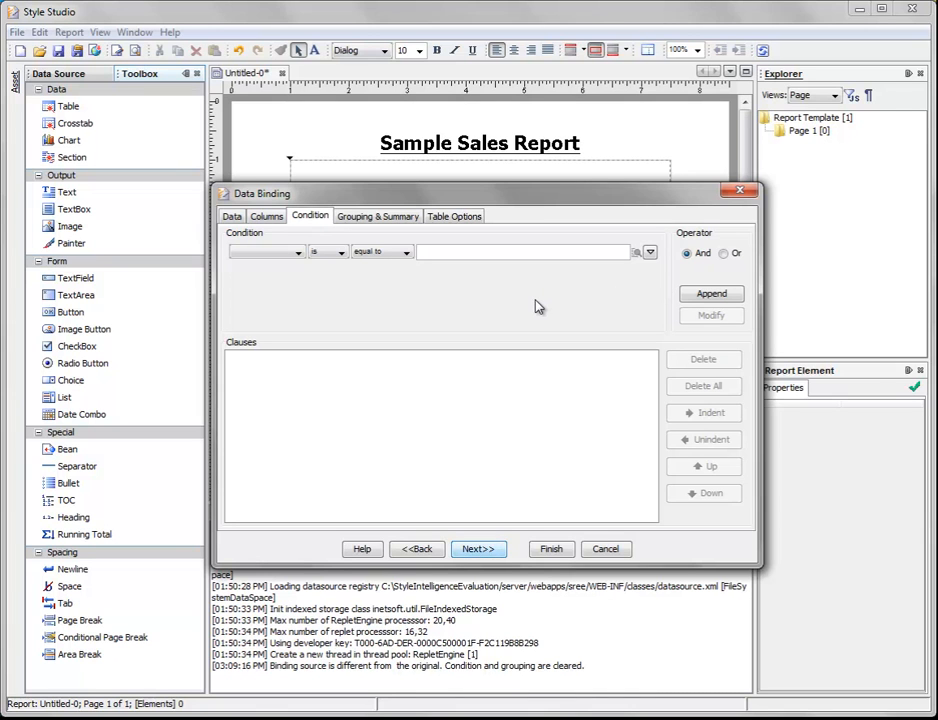
left_click(290, 252)
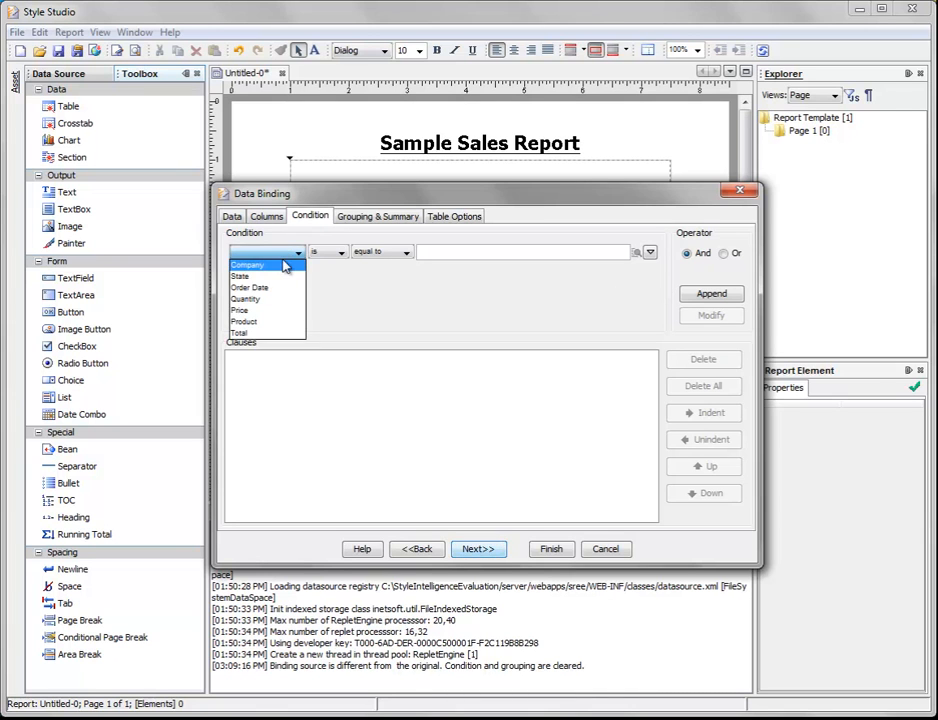
left_click(369, 234)
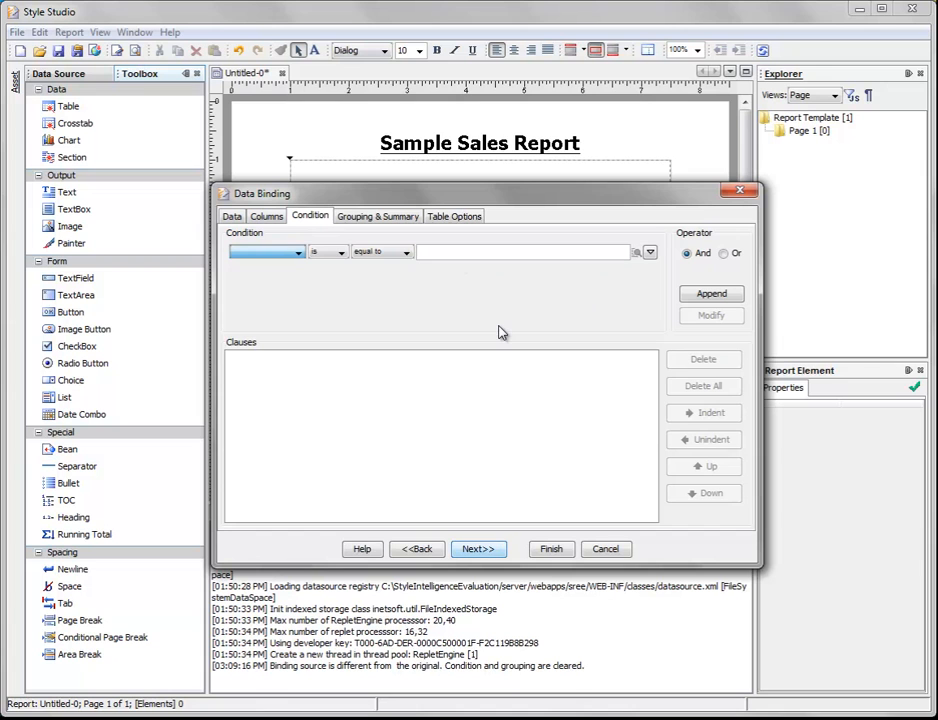
Step: Add Company as the table's grouping field
left_click(390, 220)
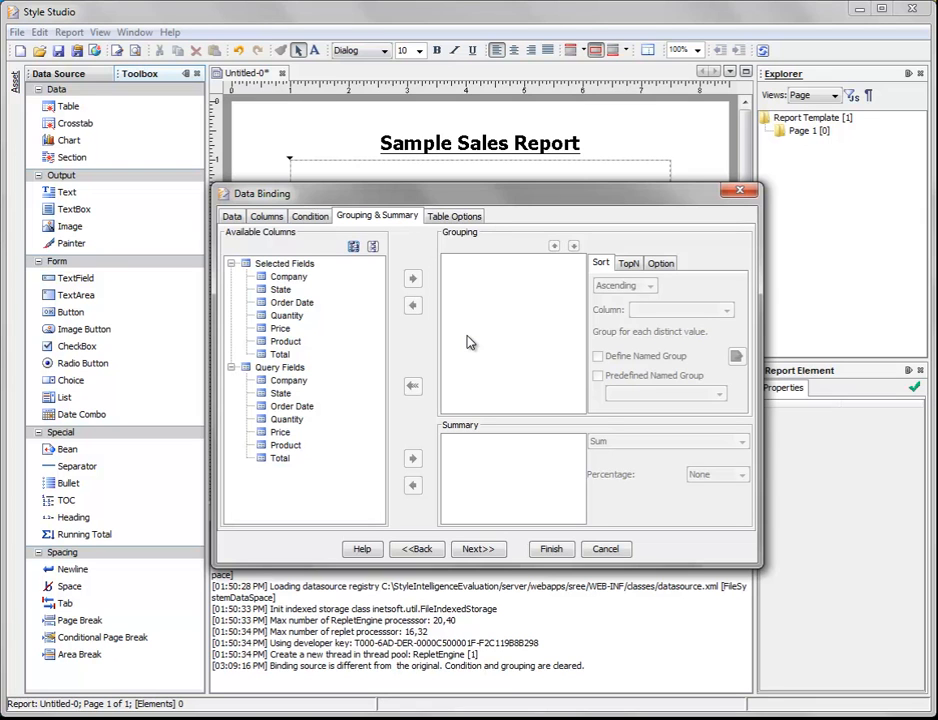
left_click(305, 281)
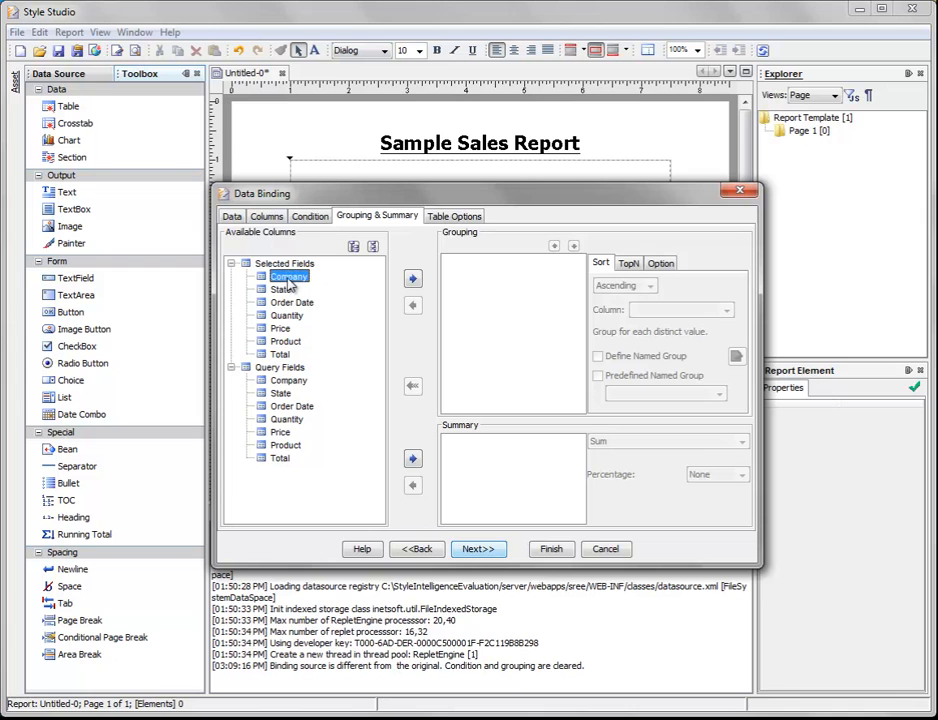
left_click_drag(288, 285, 475, 283)
Step: Add Sum(Quantity) as the table's summary, complete the data binding, and select the inserted table
left_click(292, 421)
left_click(297, 317)
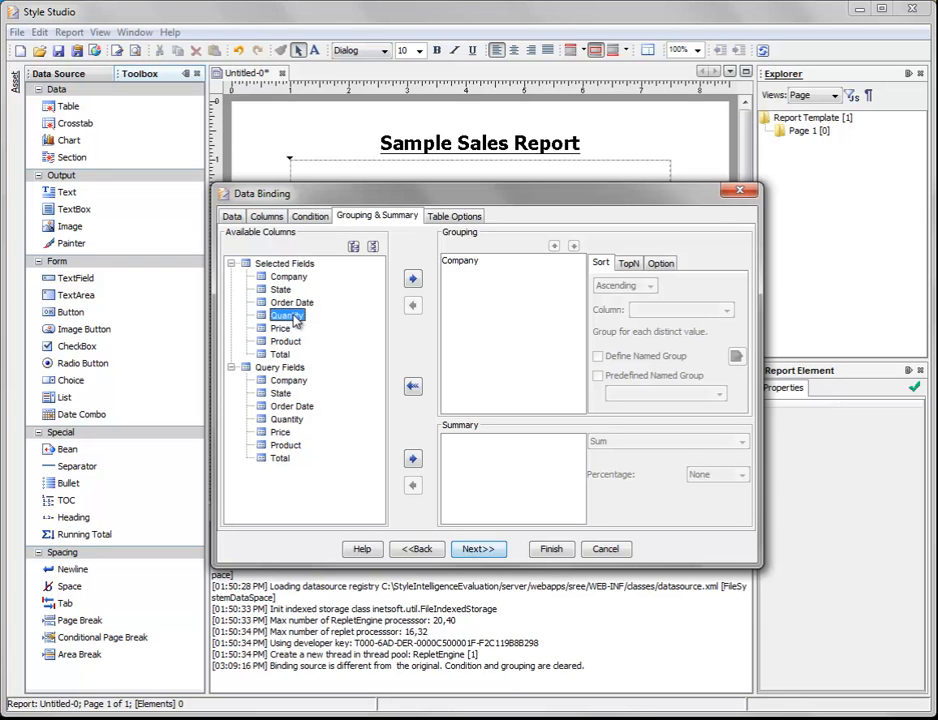
left_click_drag(285, 318, 510, 460)
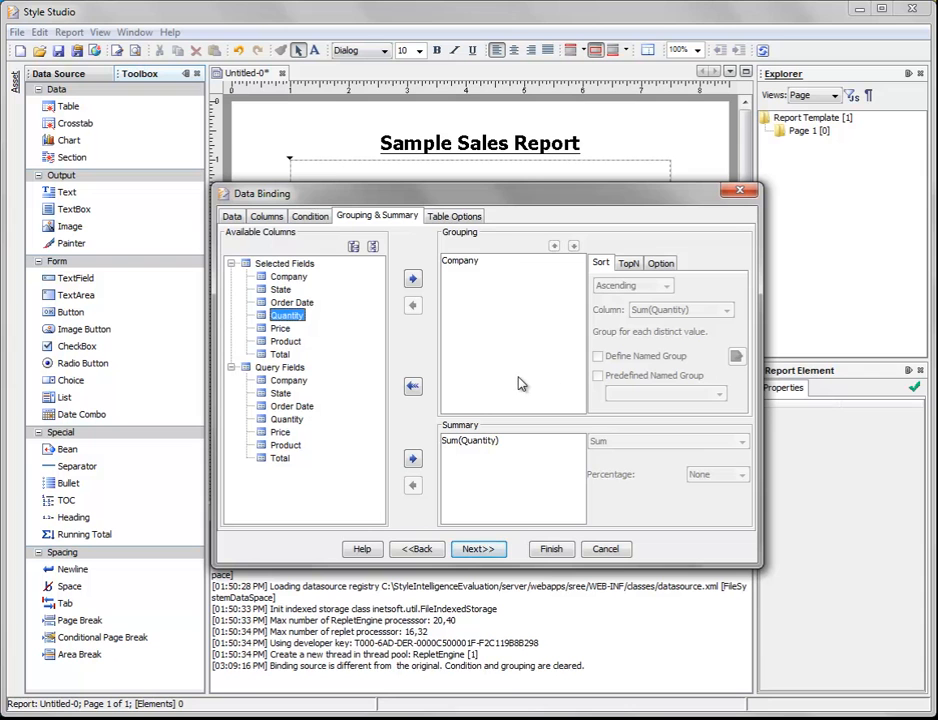
left_click(553, 549)
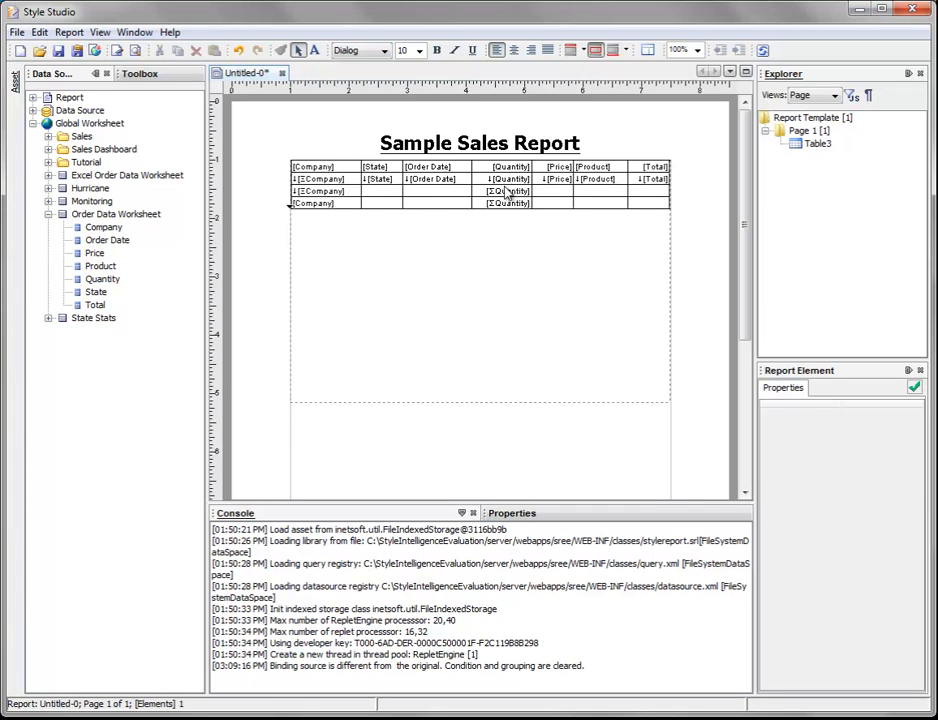
left_click(435, 188)
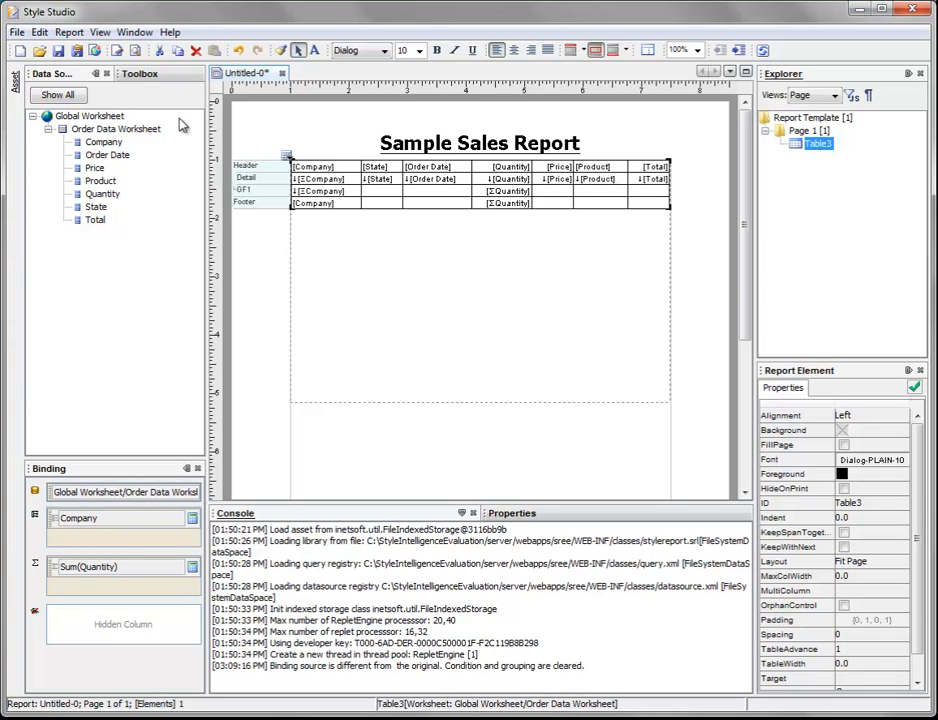
Step: Preview the report and look through its first four pages, checking the Company grouping, quantity subtotal and page-number footer
left_click(137, 53)
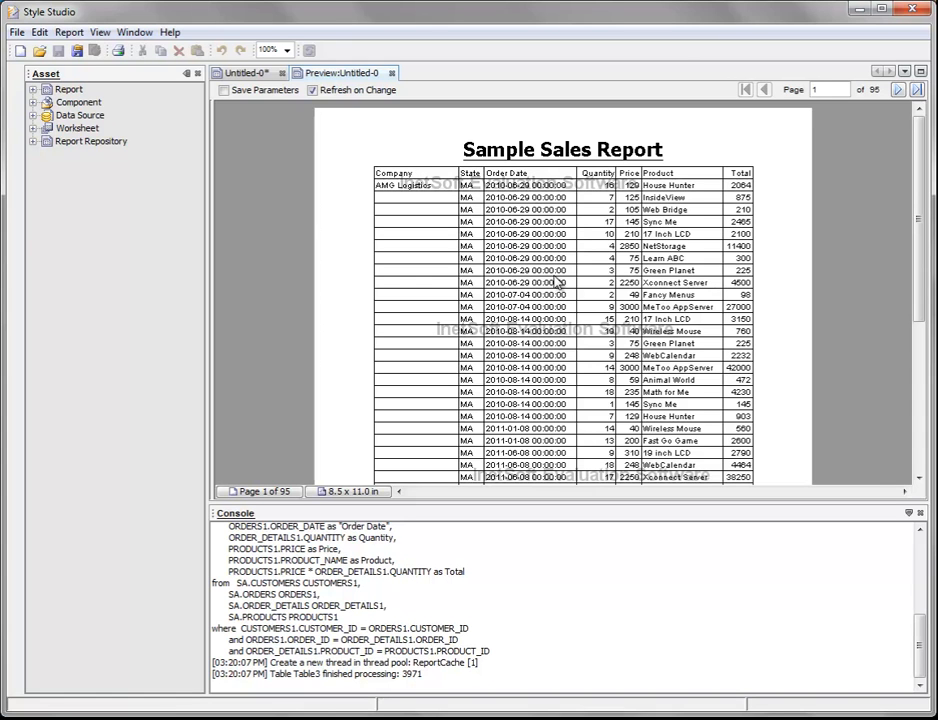
scroll(578, 266, "down", 8)
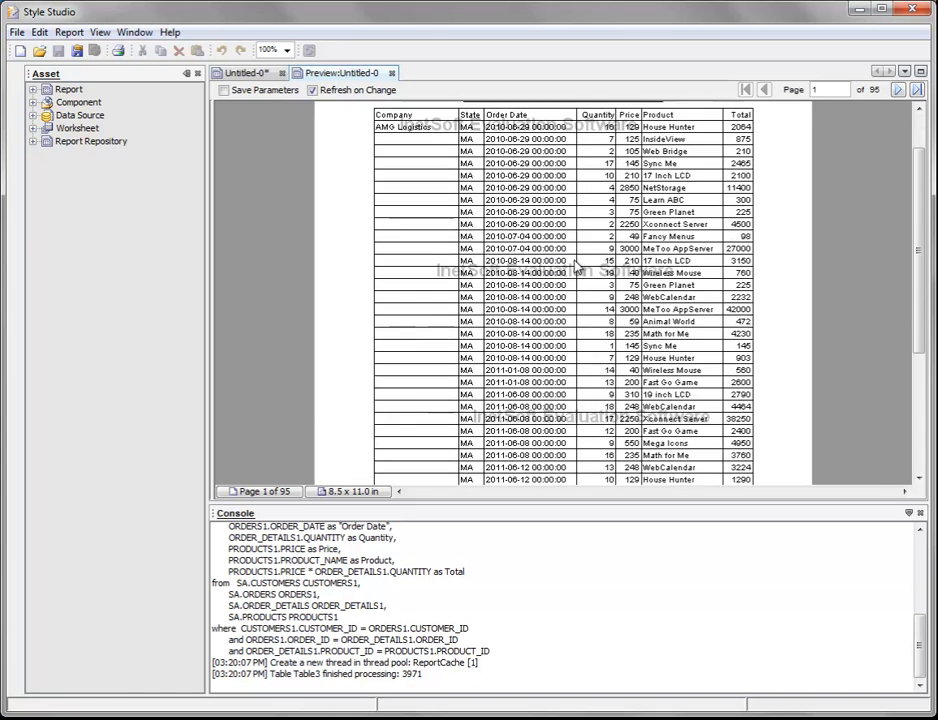
scroll(577, 266, "up", 7)
scroll(576, 266, "up", 1)
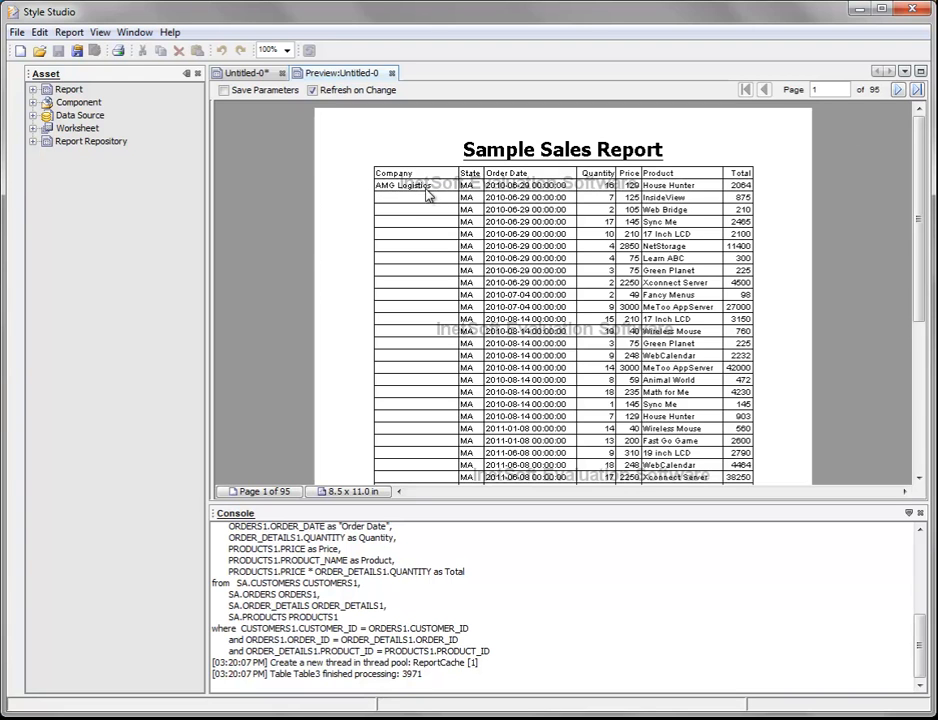
scroll(430, 198, "down", 5)
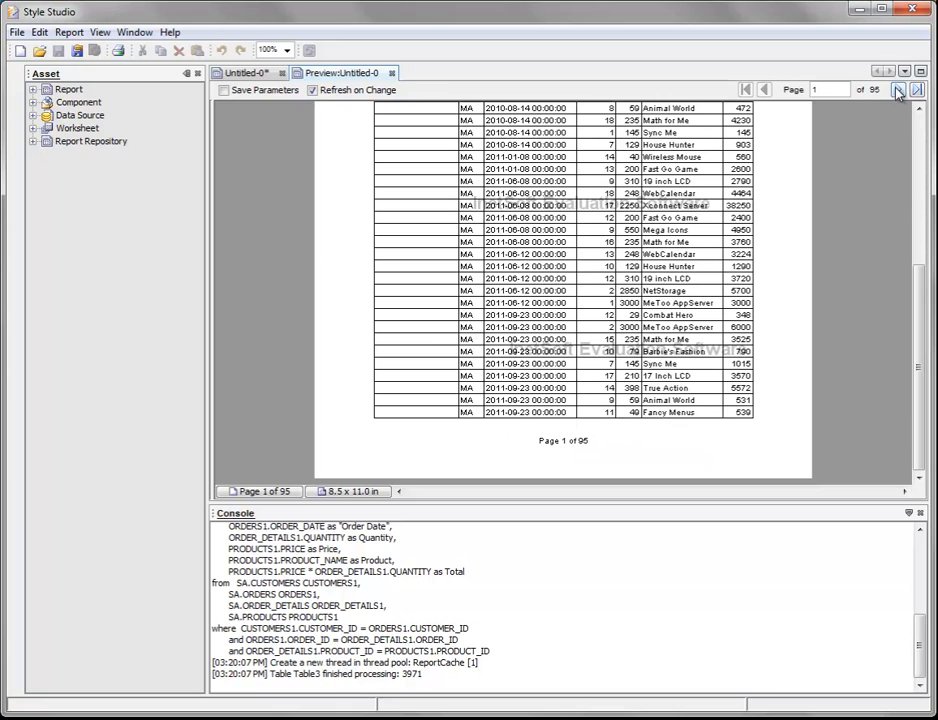
left_click(897, 90)
left_click(897, 90)
left_click(897, 90)
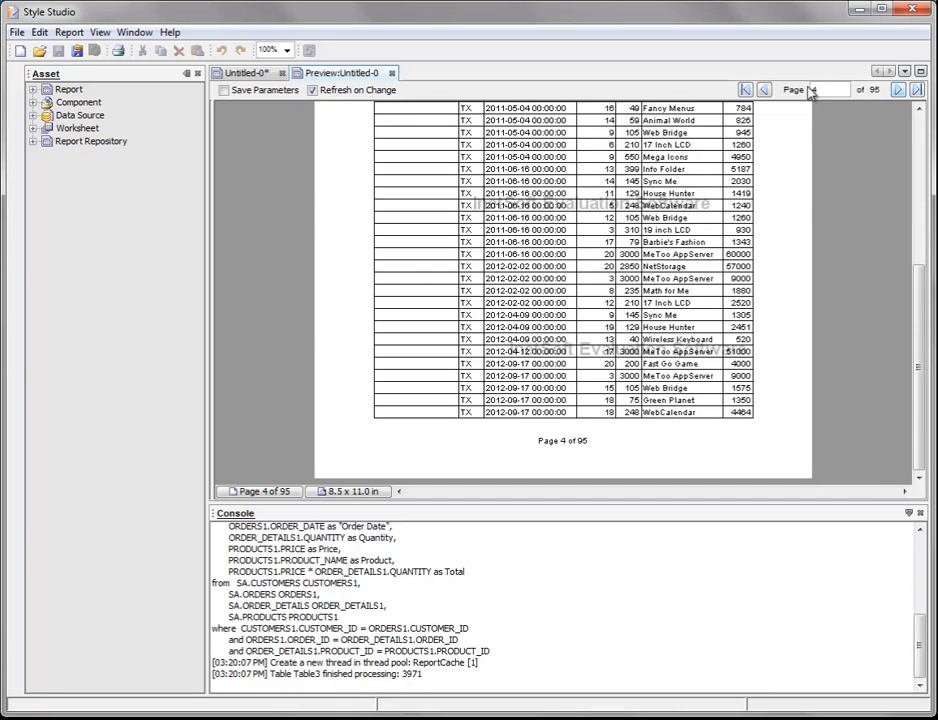
left_click(764, 90)
scroll(566, 243, "up", 5)
scroll(566, 243, "up", 1)
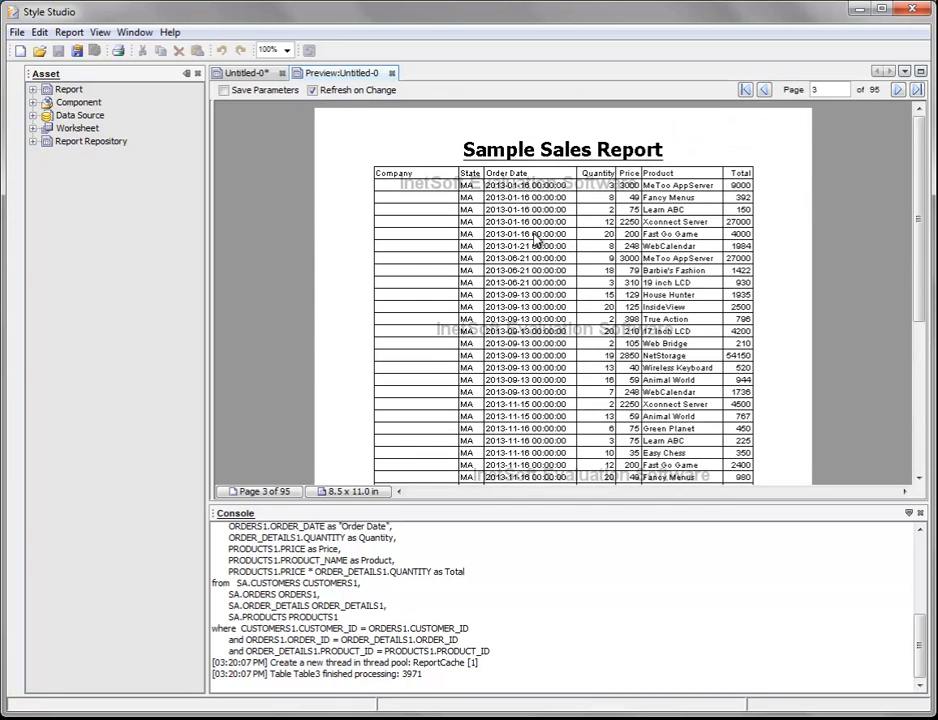
scroll(430, 250, "down", 6)
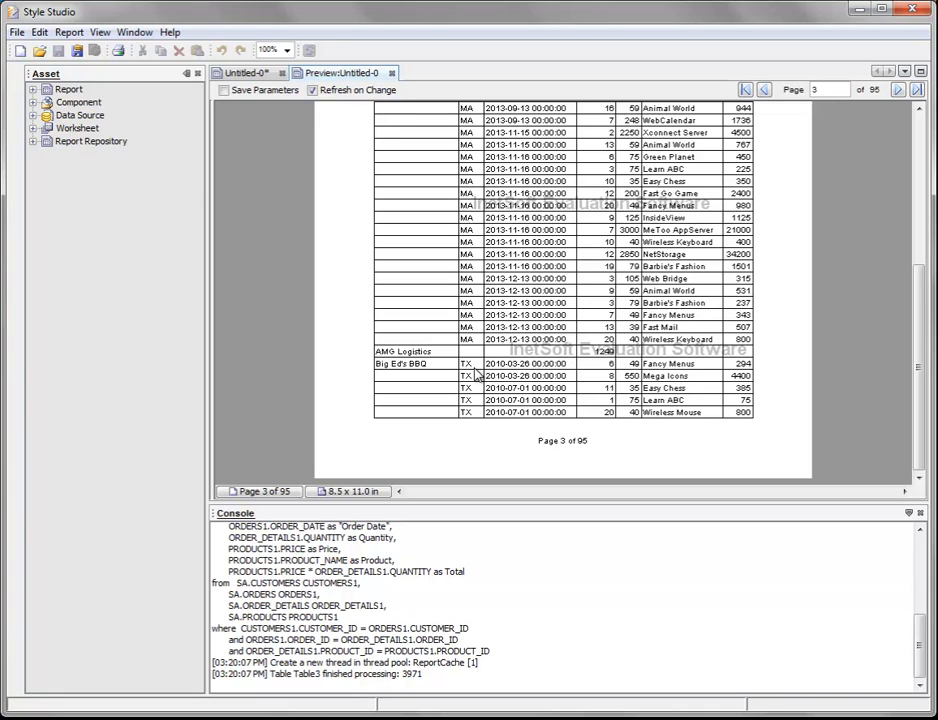
Step: Check the grand total on the preview's last page and return to its first page
left_click(917, 90)
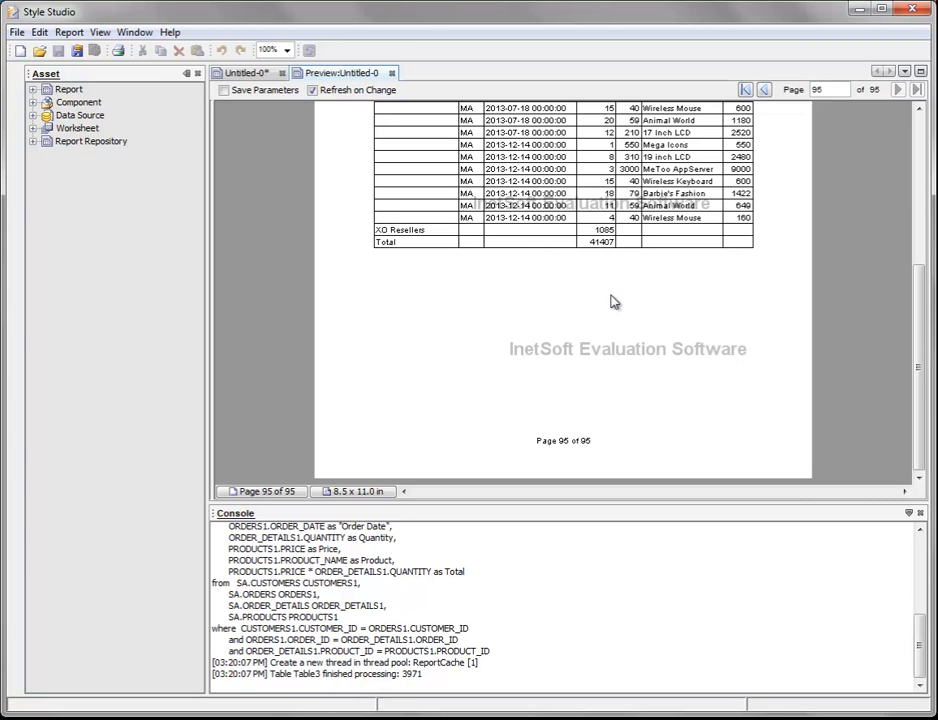
scroll(429, 210, "up", 5)
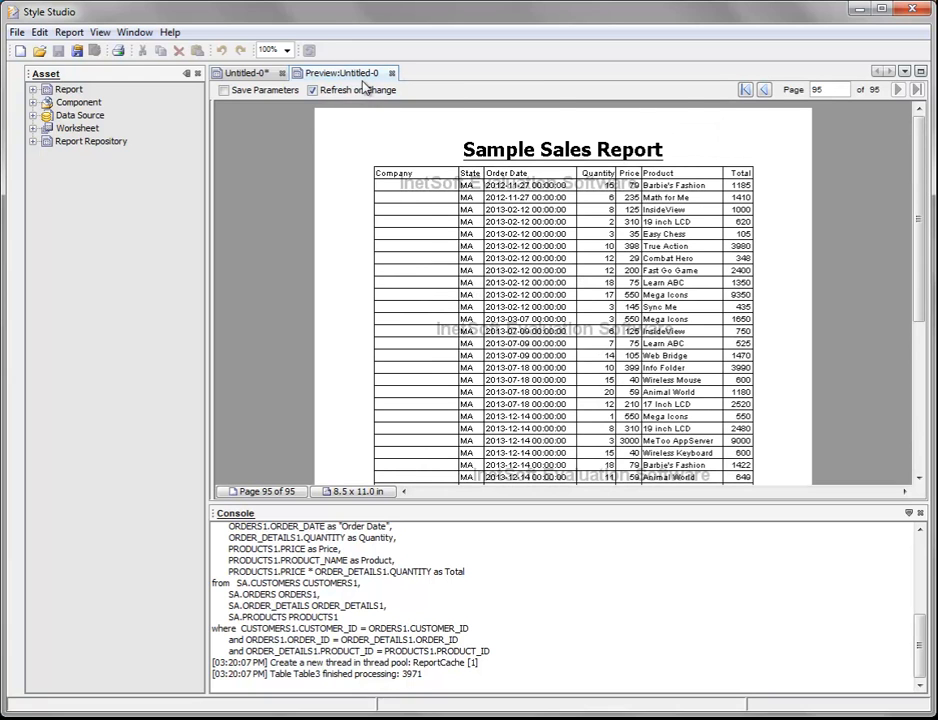
left_click(745, 90)
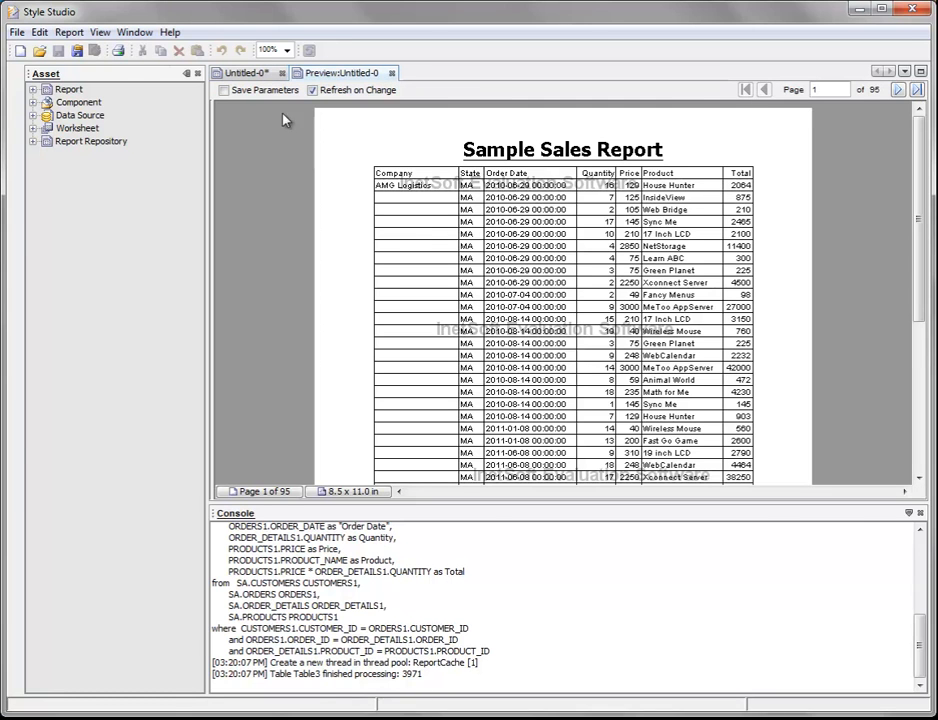
Step: Return to the report design, examine the table with live data across its pages, and switch back to the template layout
left_click(245, 73)
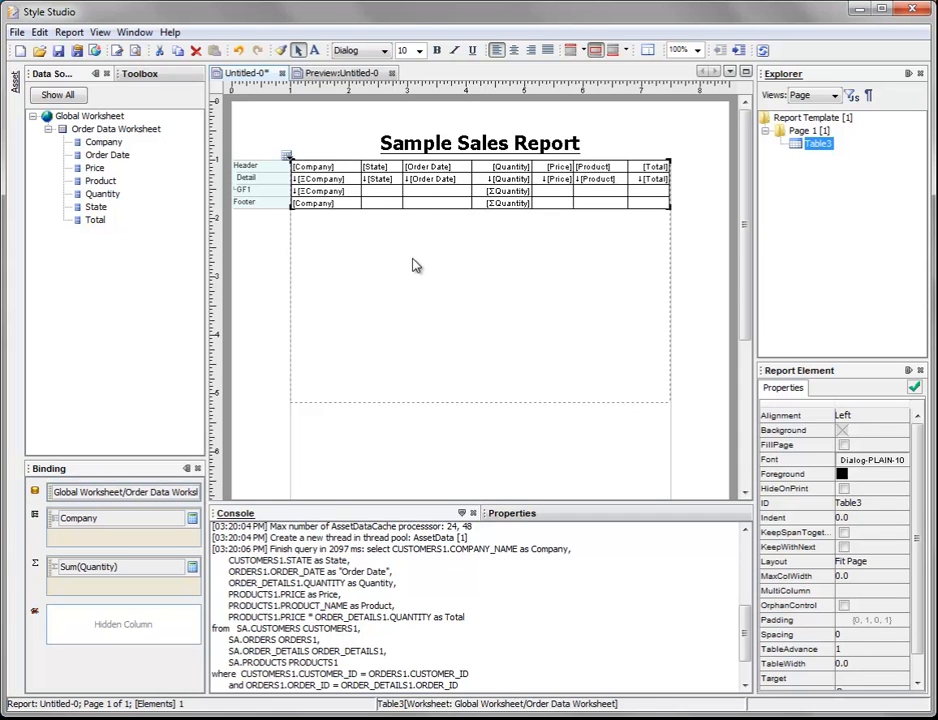
left_click(117, 52)
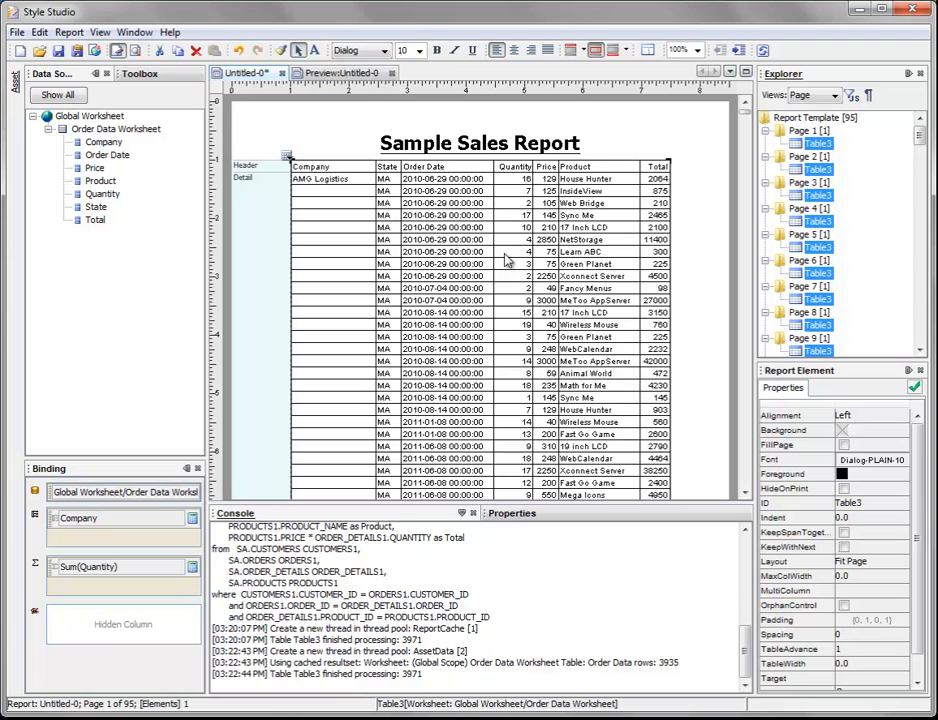
scroll(503, 262, "down", 4)
scroll(495, 278, "up", 2)
scroll(495, 278, "up", 2)
scroll(383, 270, "down", 2)
scroll(383, 270, "up", 2)
scroll(450, 300, "down", 4)
scroll(495, 285, "down", 6)
scroll(485, 300, "down", 6)
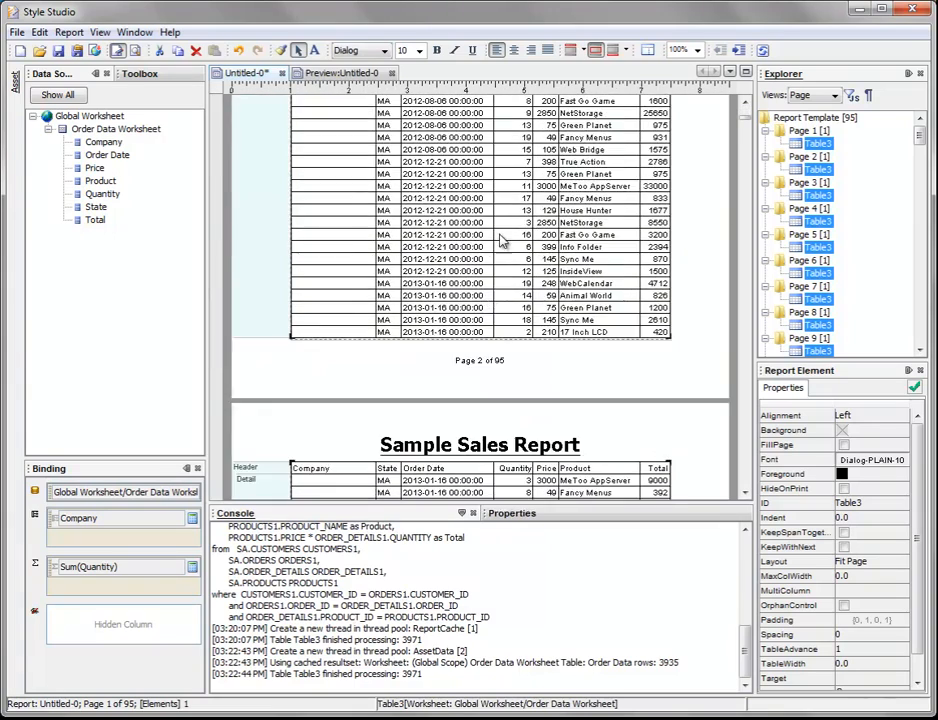
scroll(488, 330, "down", 3)
scroll(490, 343, "up", 10)
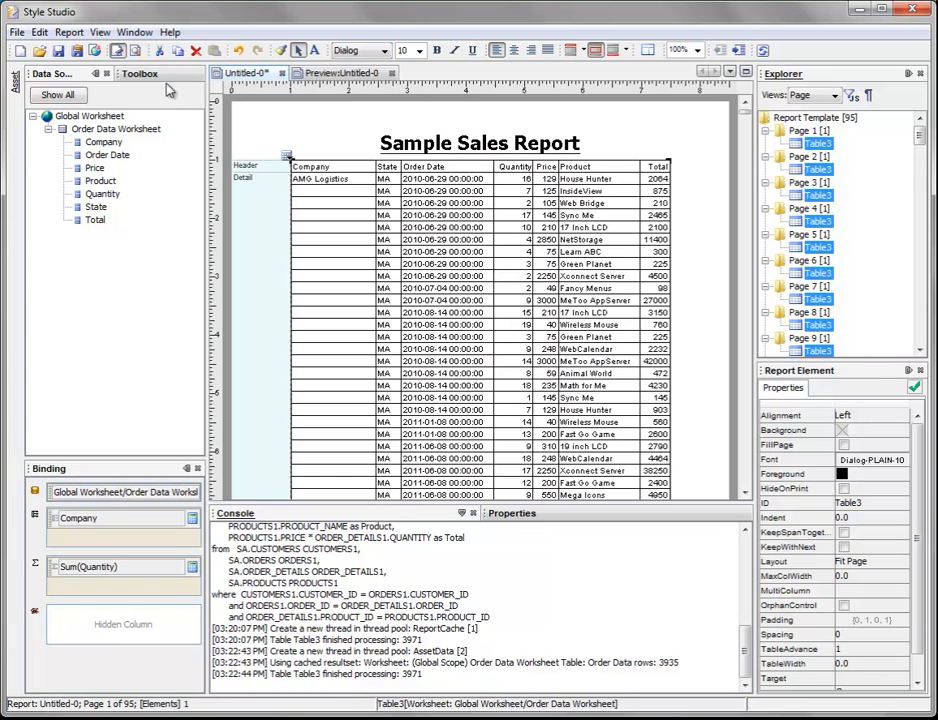
left_click(117, 50)
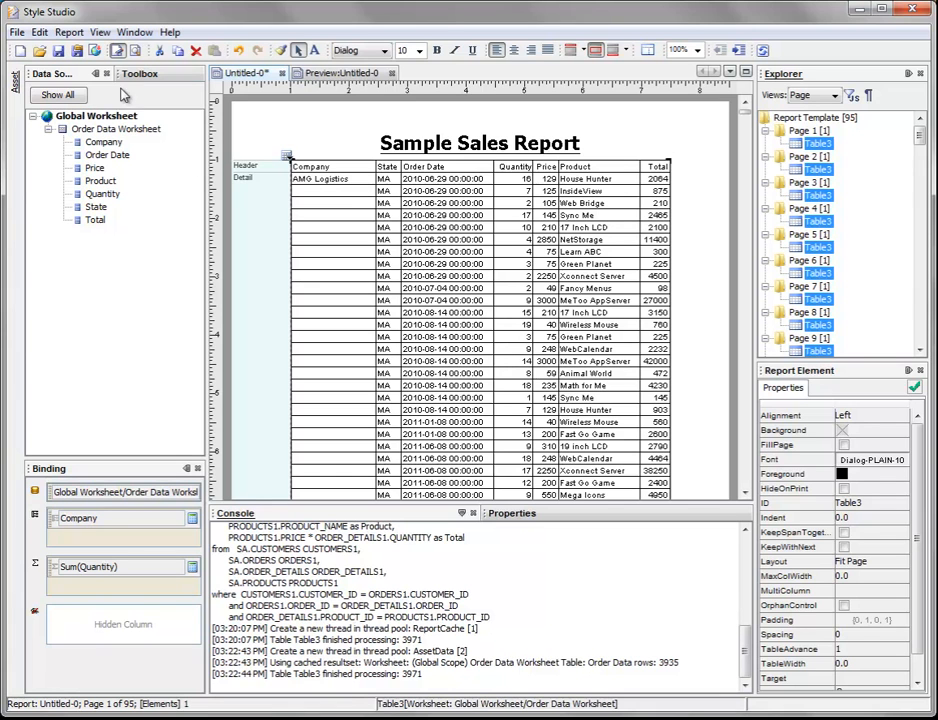
left_click(117, 51)
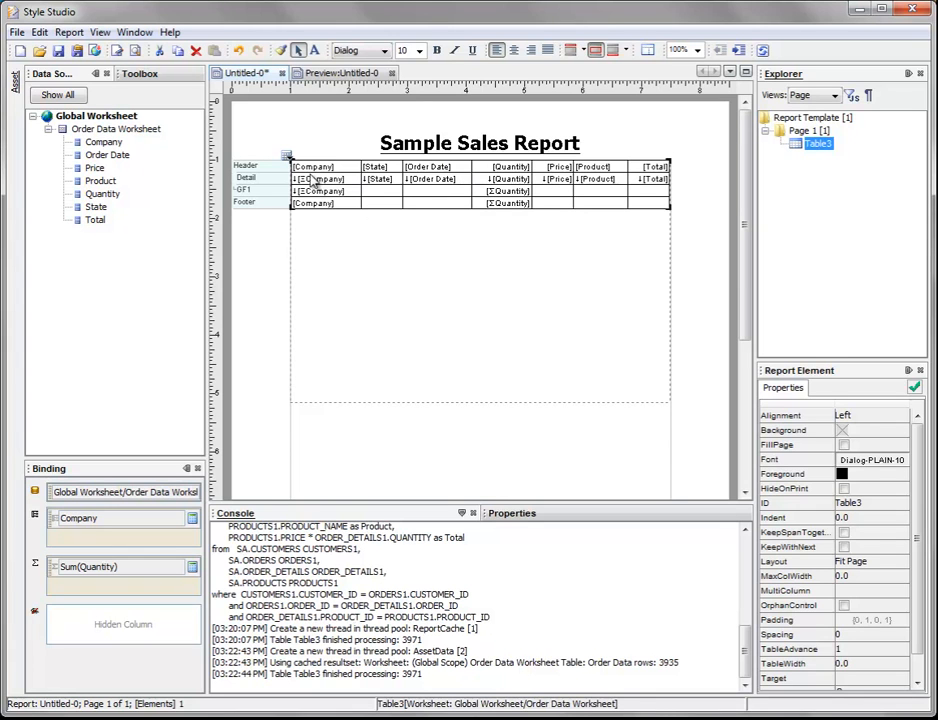
Step: Group the detail row's Order Date cell by Quarter
left_click(430, 185)
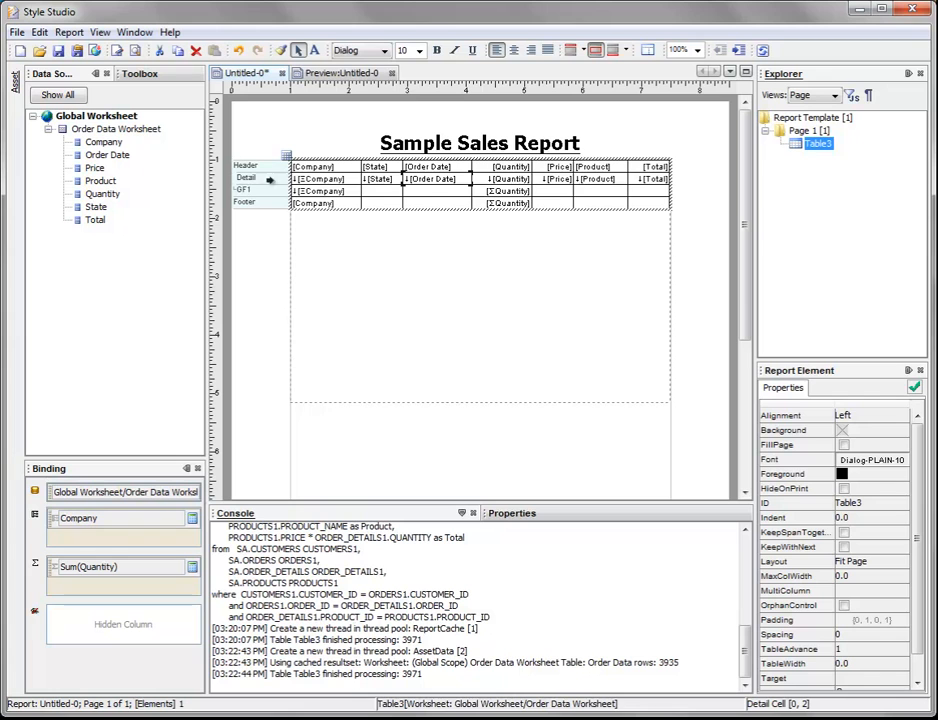
right_click(426, 184)
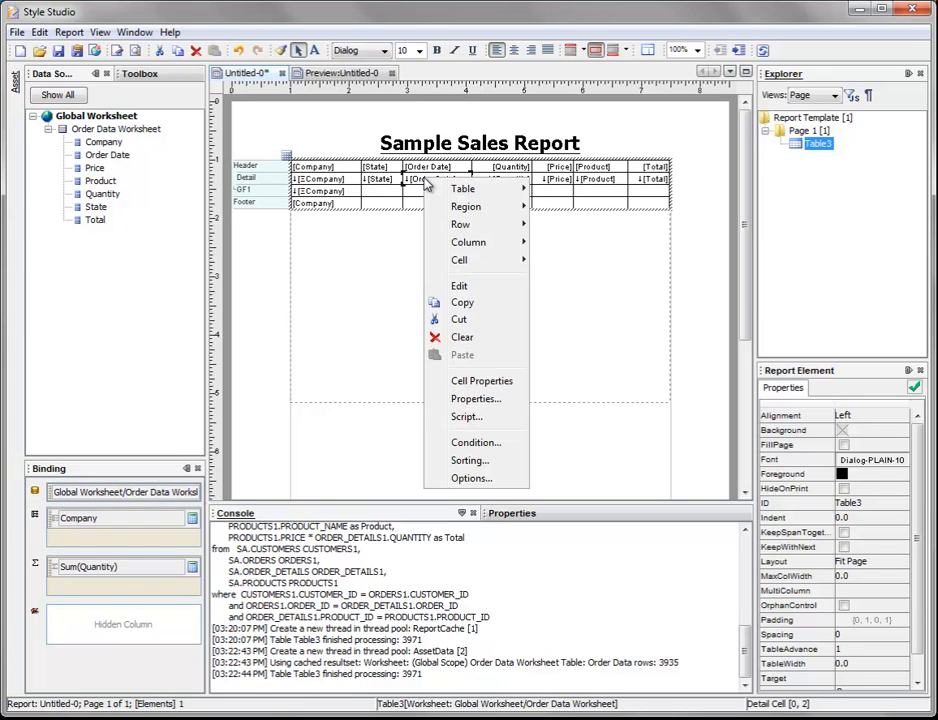
mouse_move(490, 261)
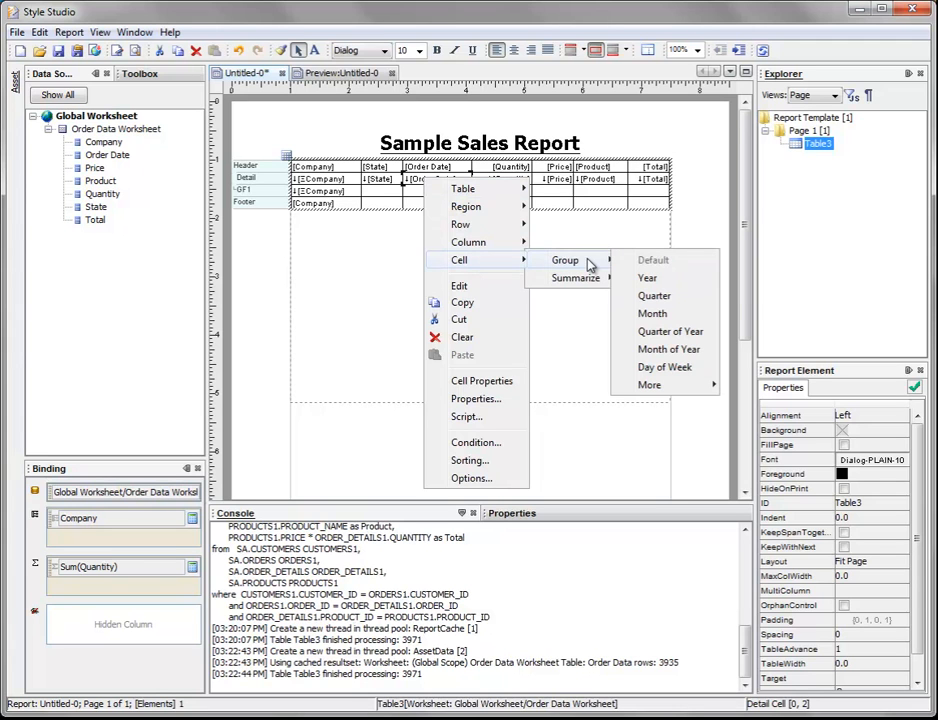
left_click(686, 297)
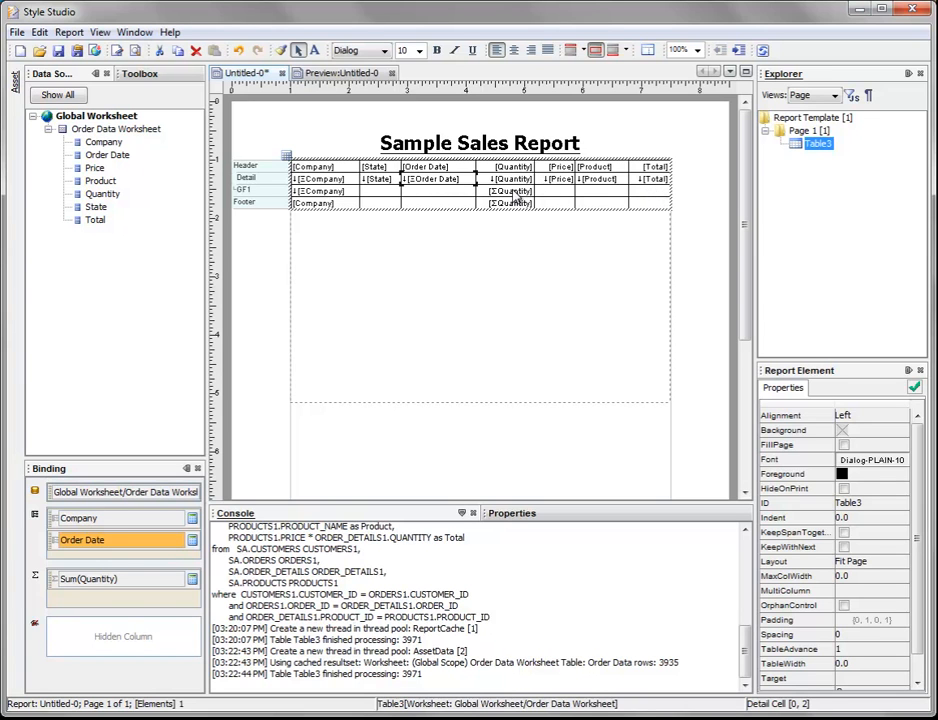
Step: Bind the empty Total cell in the GF1 row to the Total column and clear that cell again
left_click(653, 192)
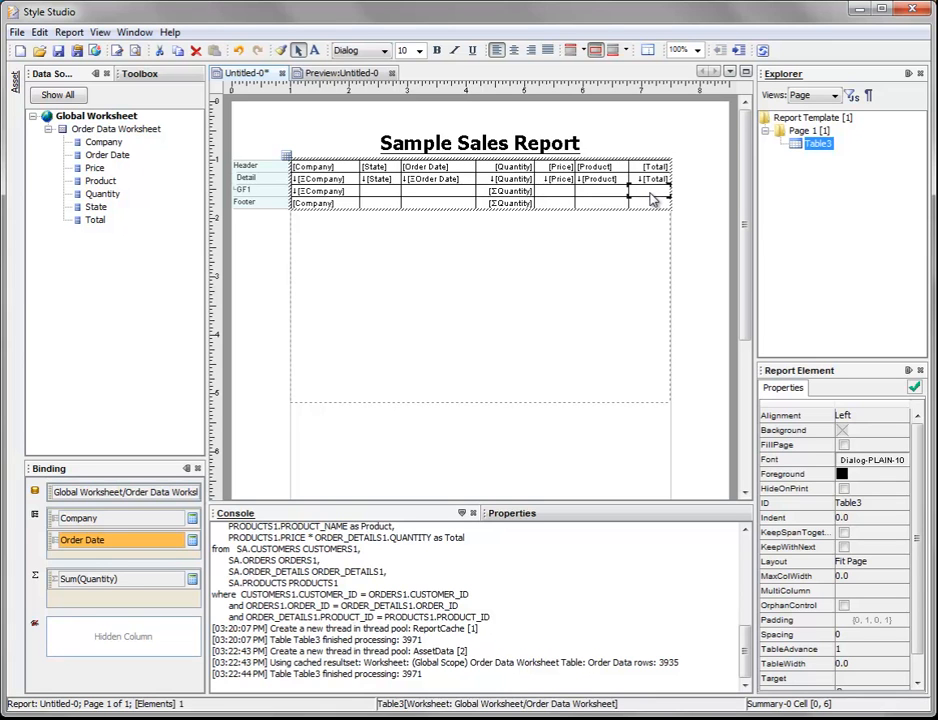
left_click(559, 515)
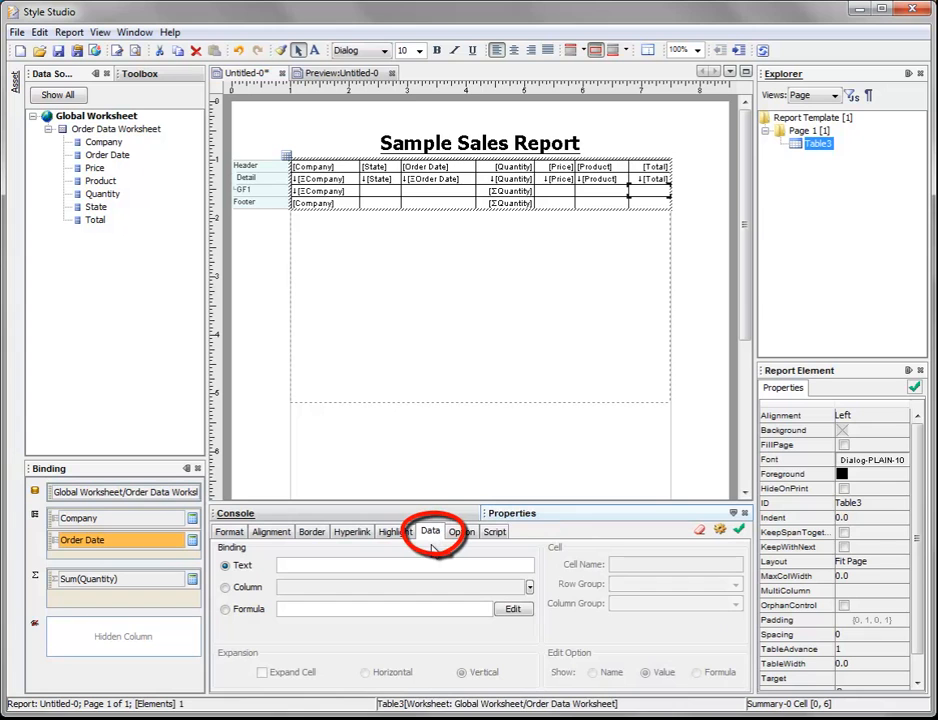
left_click(226, 588)
left_click(530, 588)
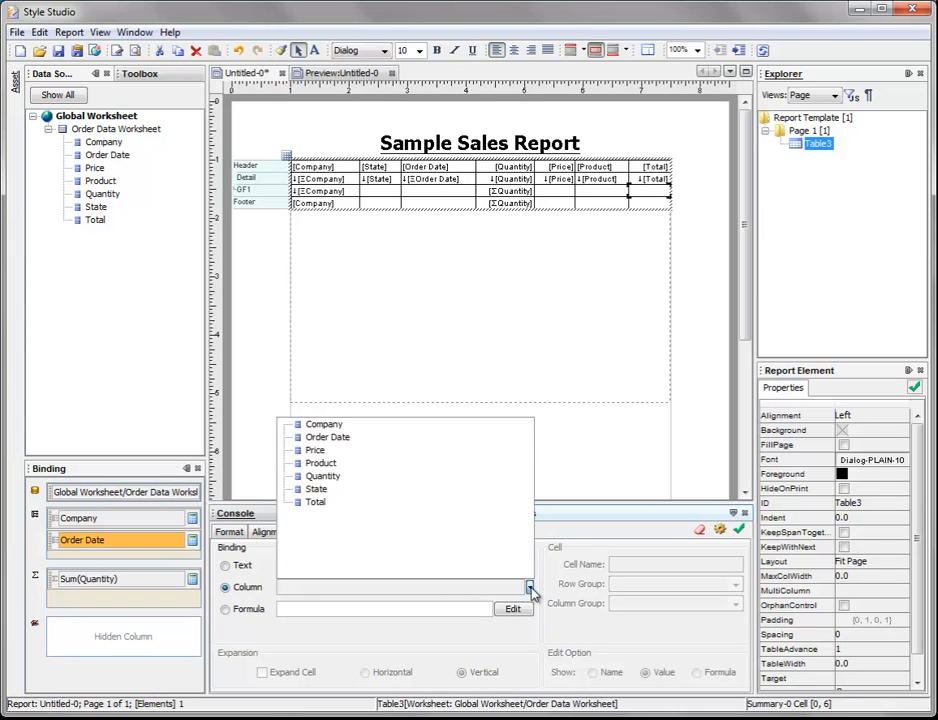
left_click(316, 502)
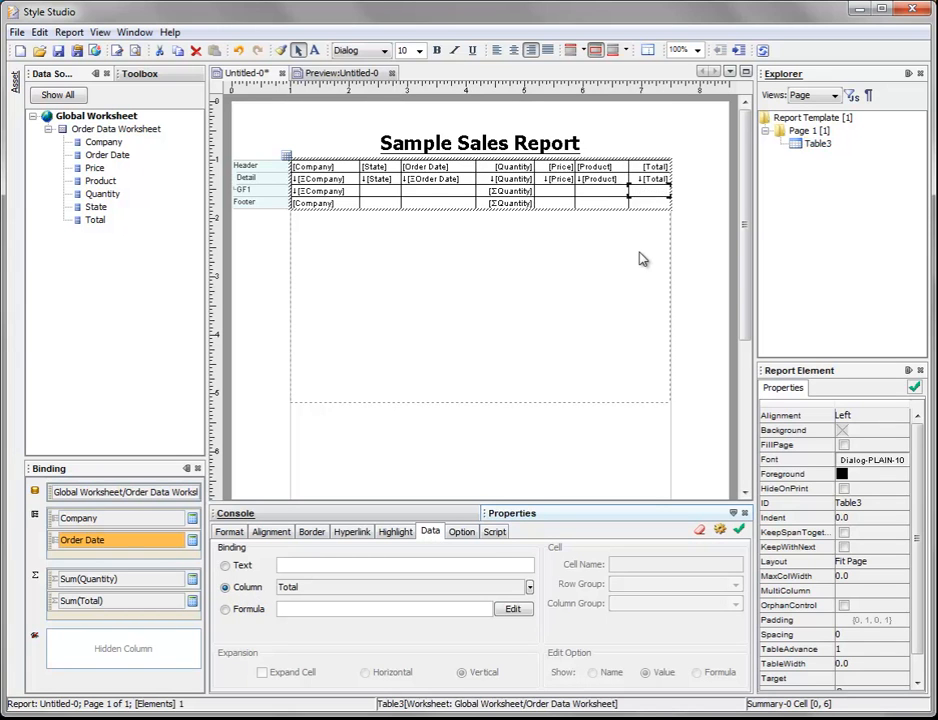
key("Delete")
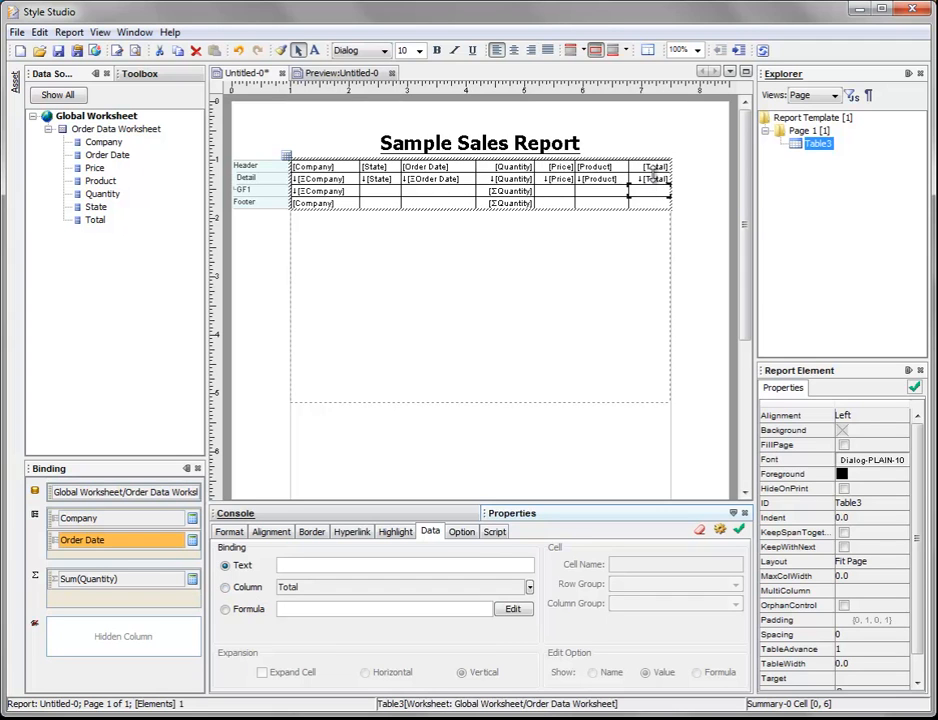
Step: Copy the detail row's Total cell and paste it into the empty Total cell of the GF1 row
left_click(653, 182)
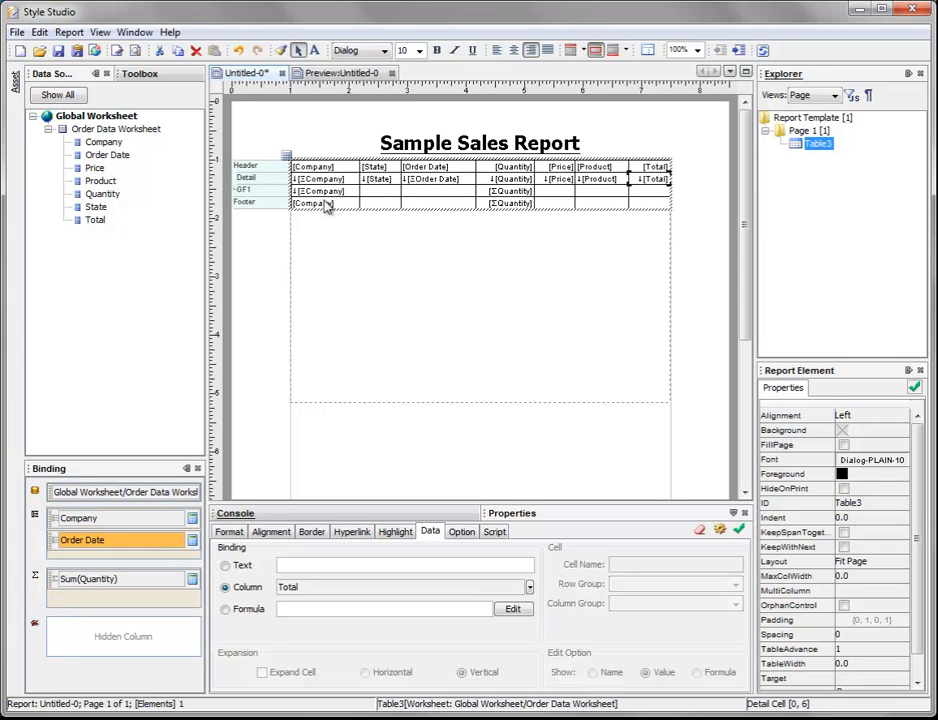
right_click(655, 186)
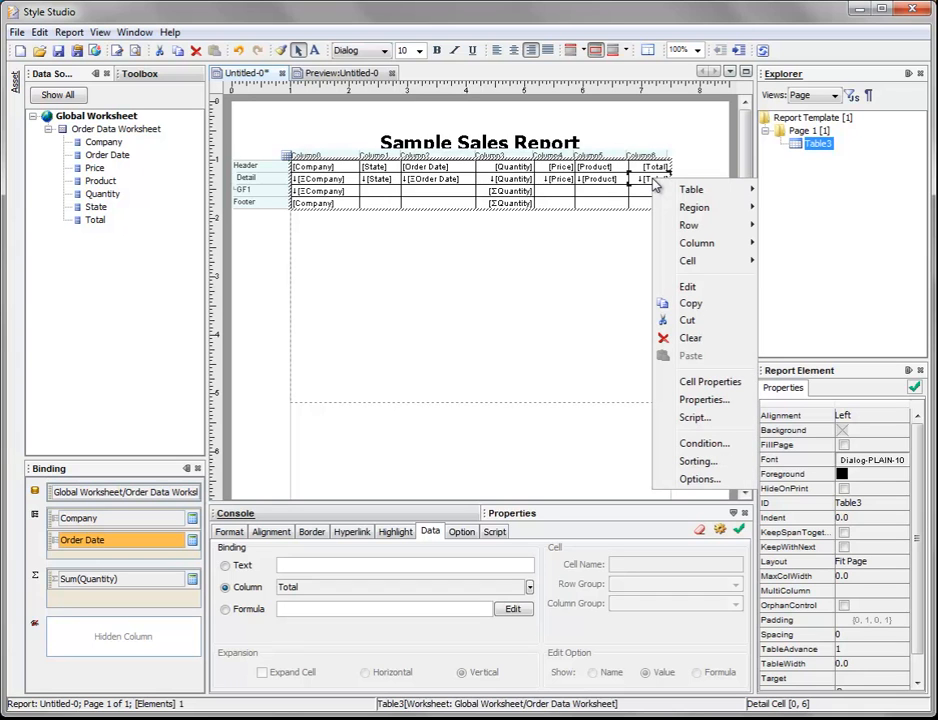
left_click(716, 304)
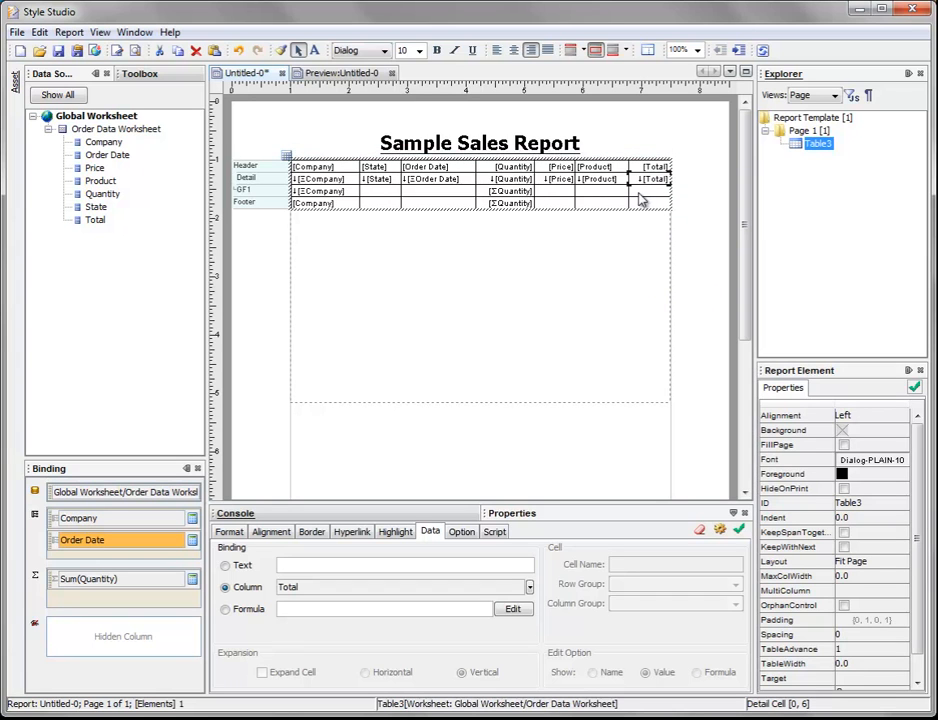
left_click(648, 192)
right_click(639, 194)
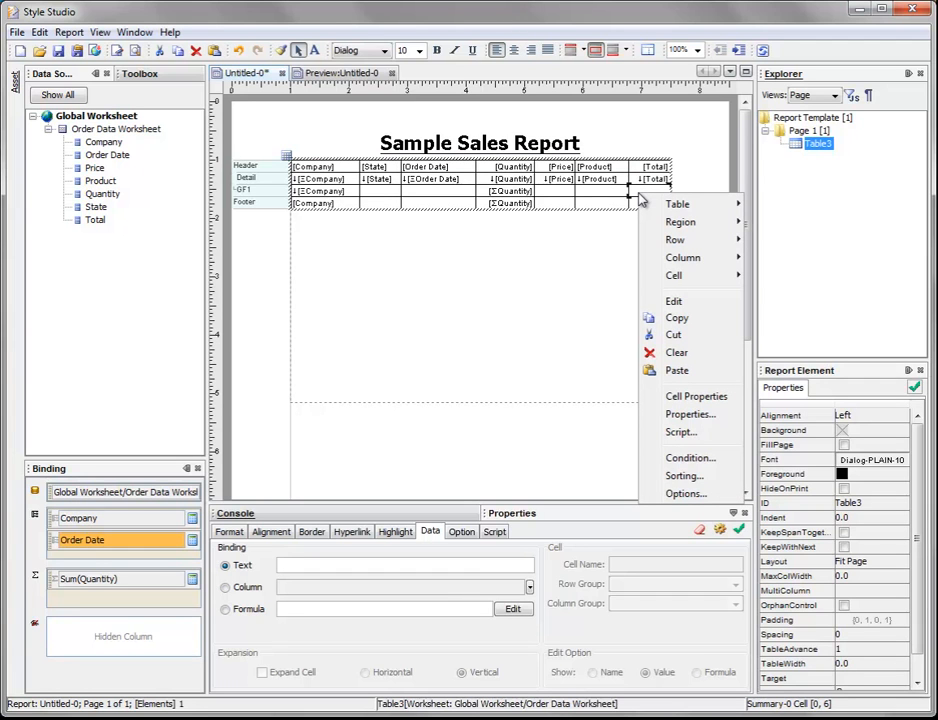
left_click(684, 371)
left_click(655, 196)
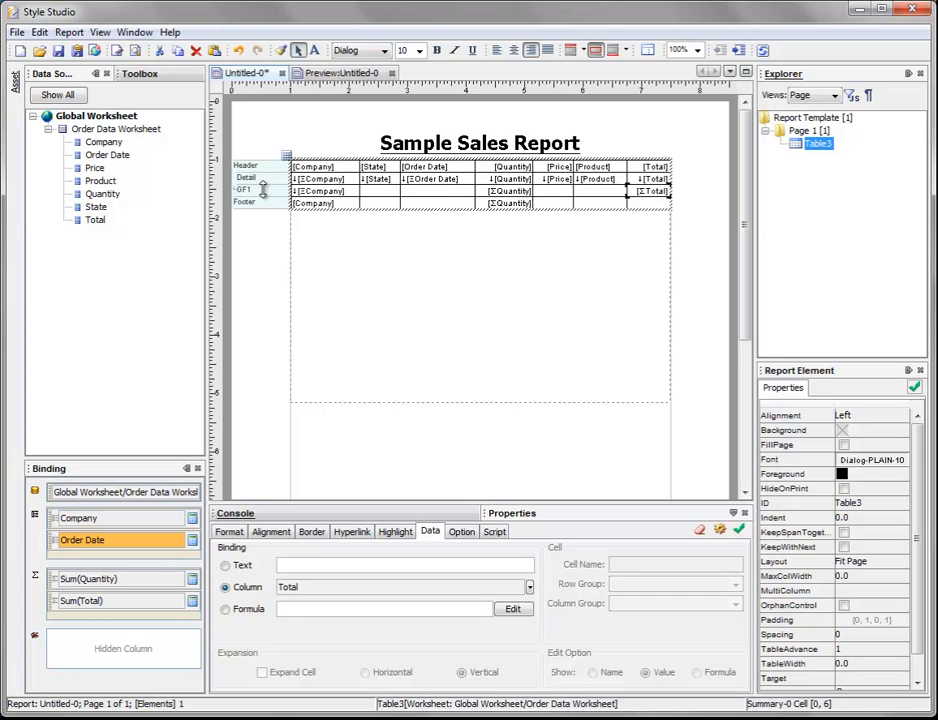
Step: Insert a group footer region at the Company cell of the GF1 row
left_click(320, 191)
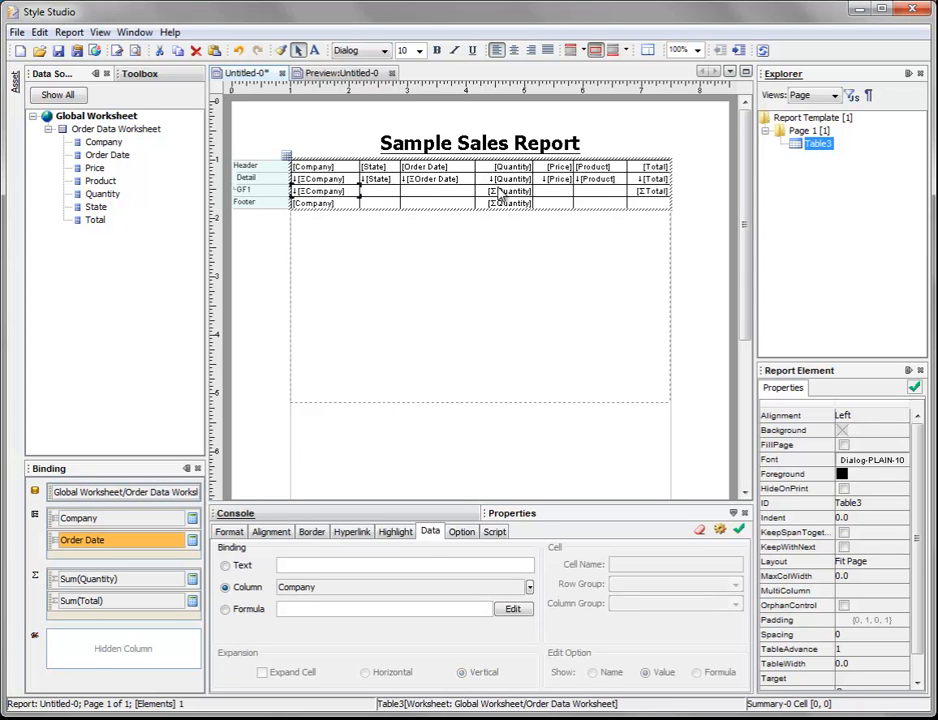
right_click(350, 196)
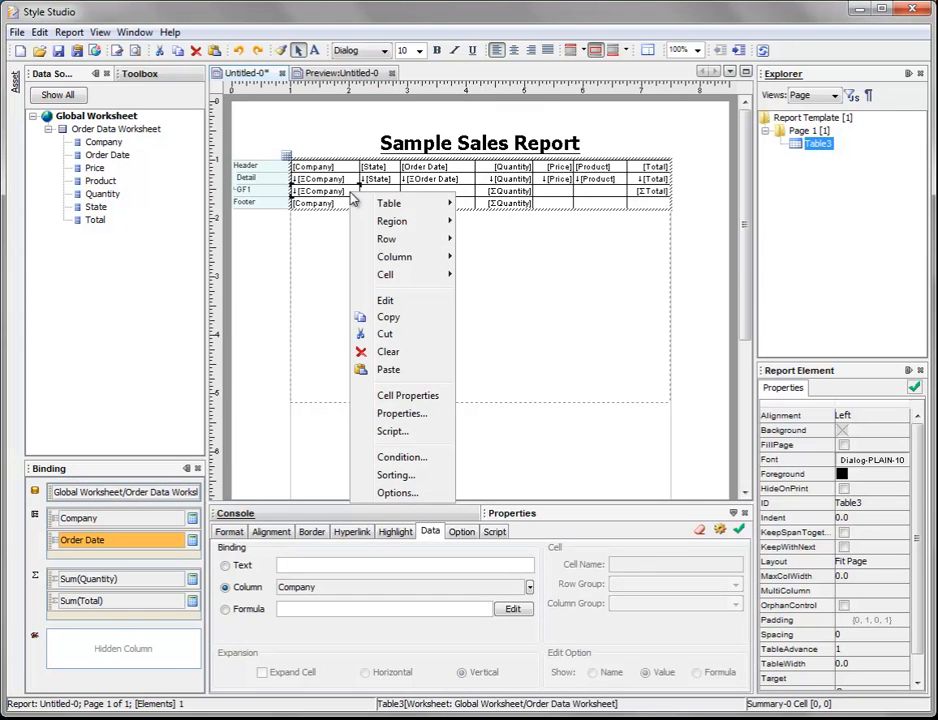
mouse_move(407, 227)
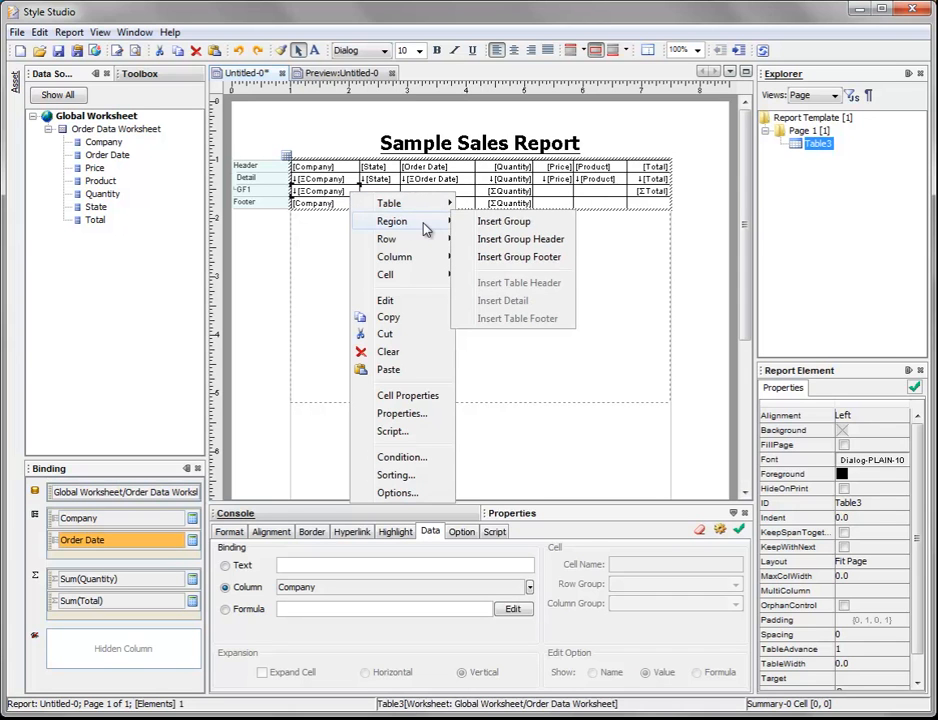
left_click(569, 260)
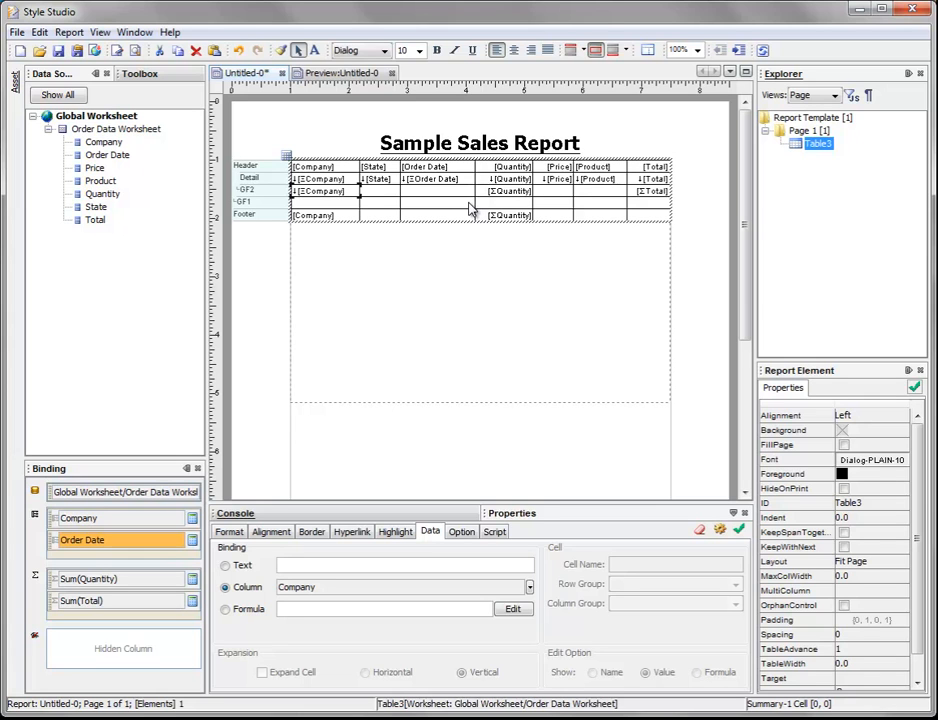
Step: Move the Order Date column to the first position of the table, ahead of Company
left_click(452, 170)
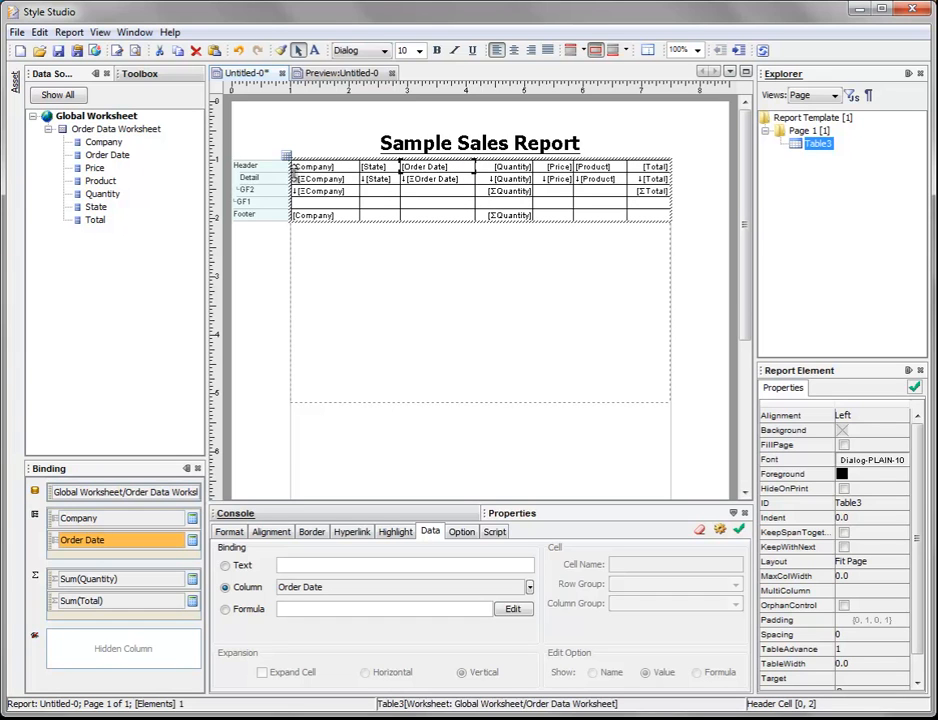
left_click(439, 156)
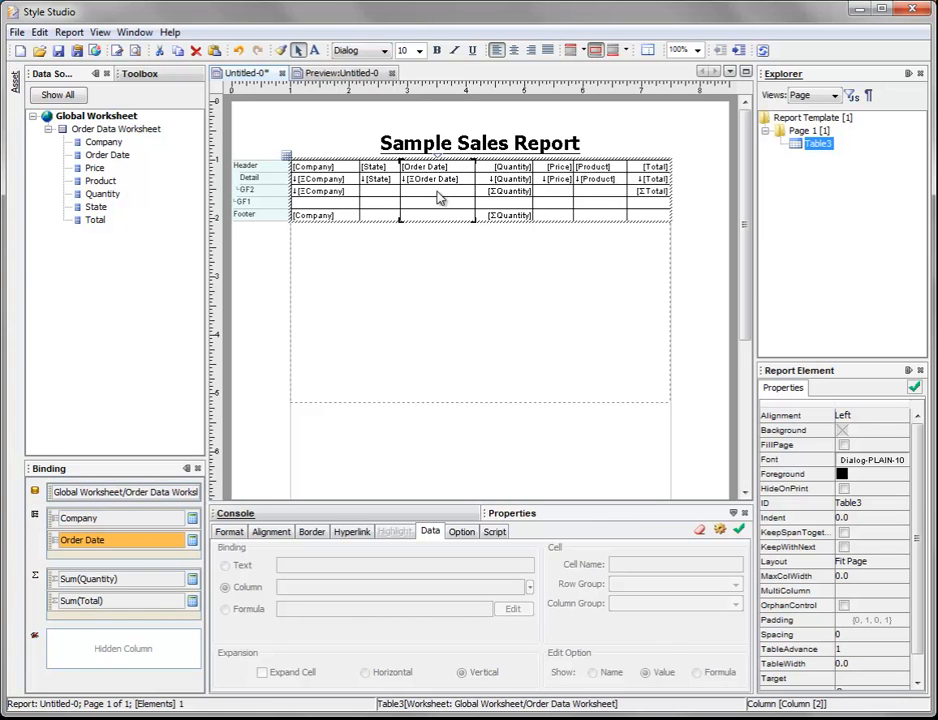
left_click_drag(440, 152, 291, 134)
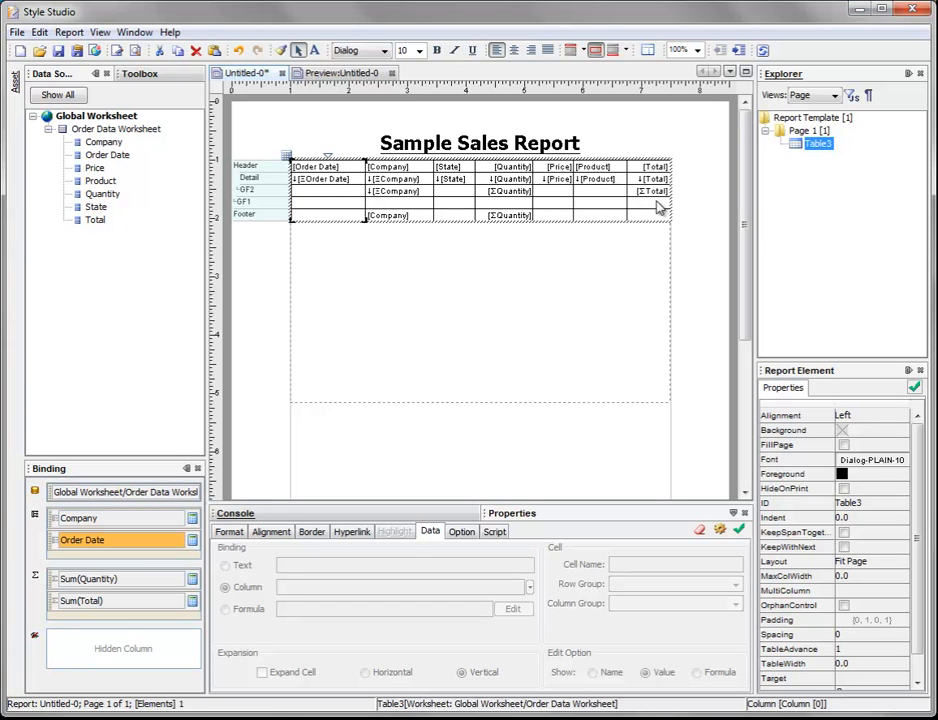
Step: Copy the detail row's Order Date cell and paste it into the first cell of the GF1 row
left_click(323, 182)
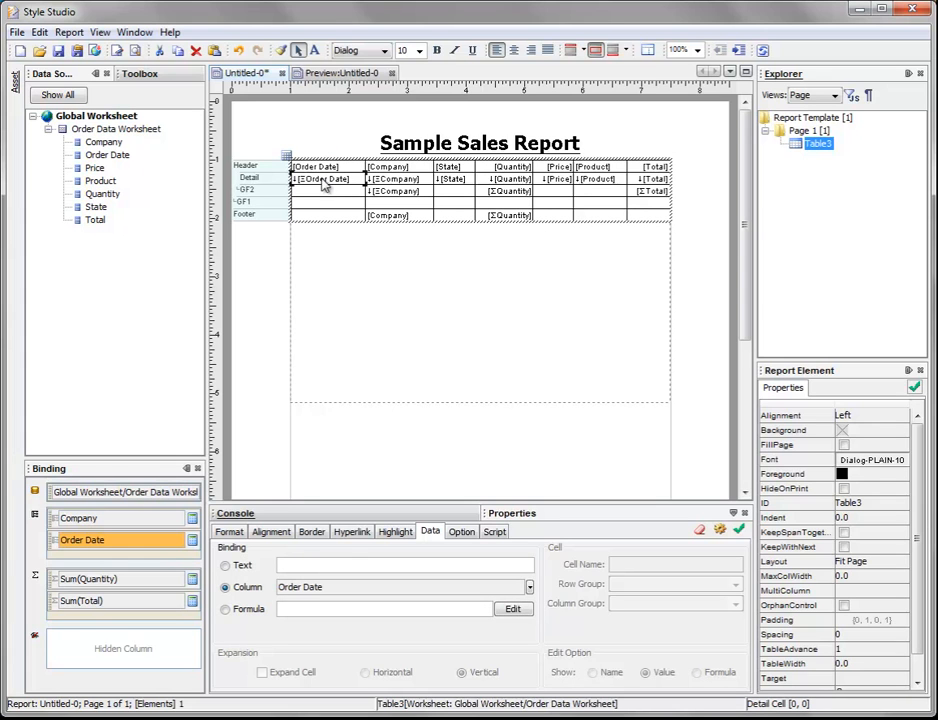
right_click(329, 185)
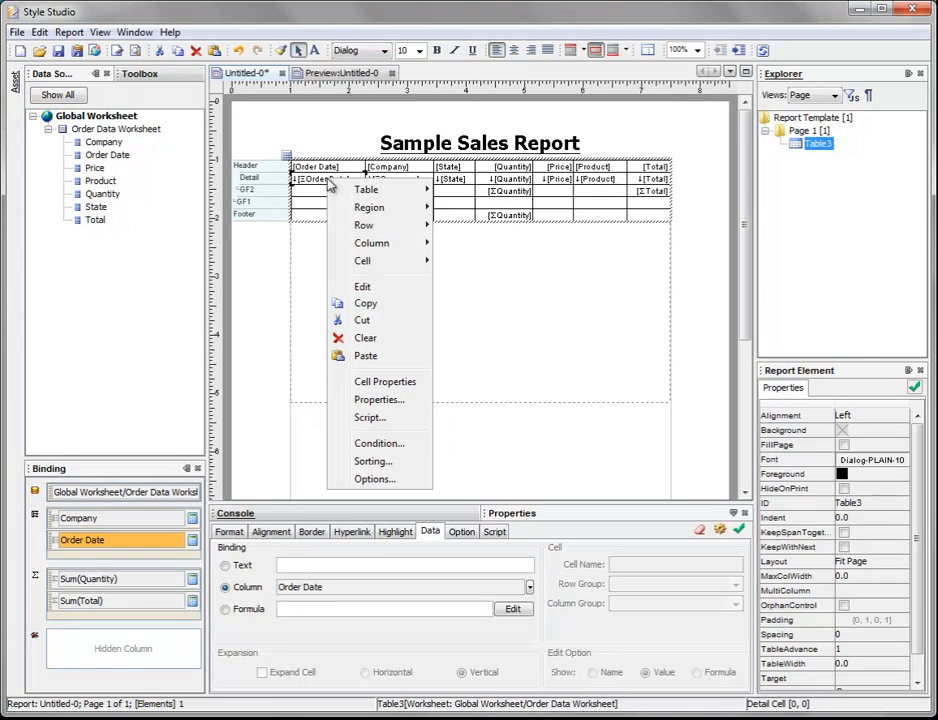
key("Escape")
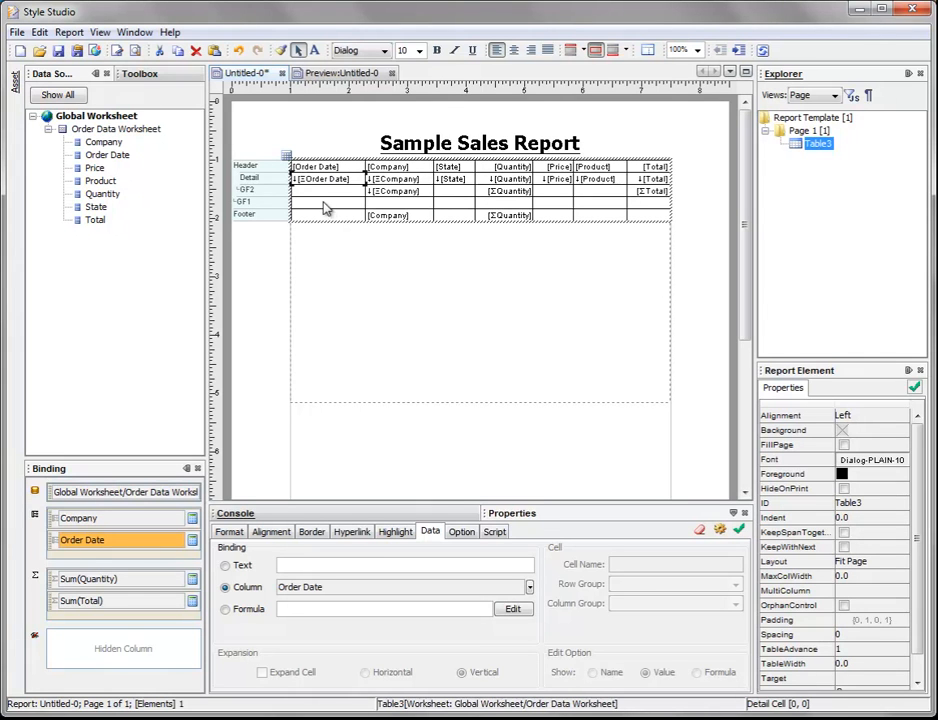
left_click(325, 206)
right_click(321, 208)
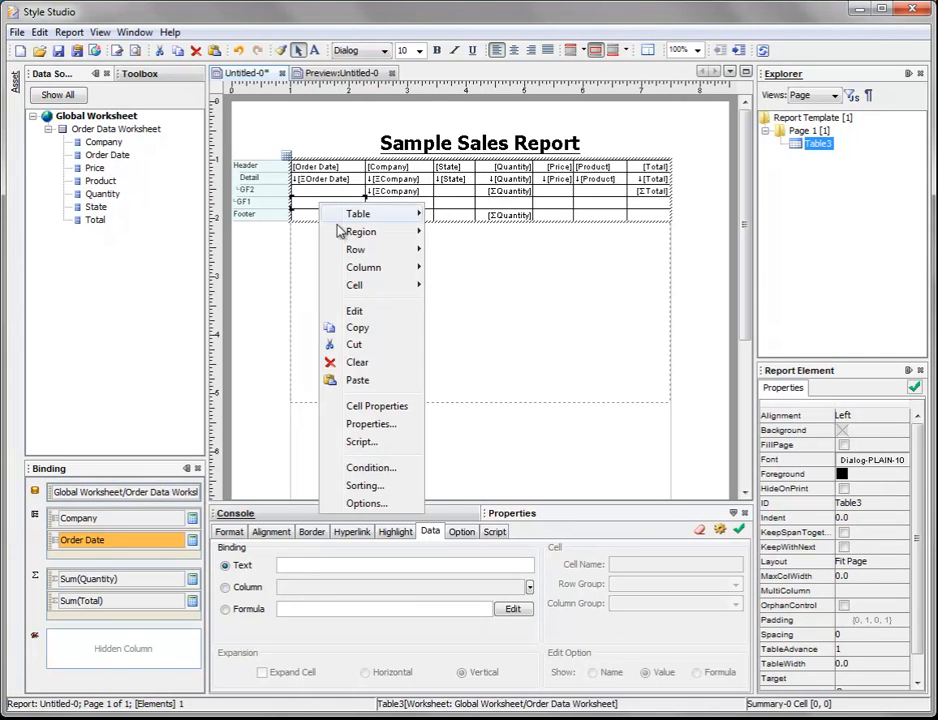
left_click(357, 381)
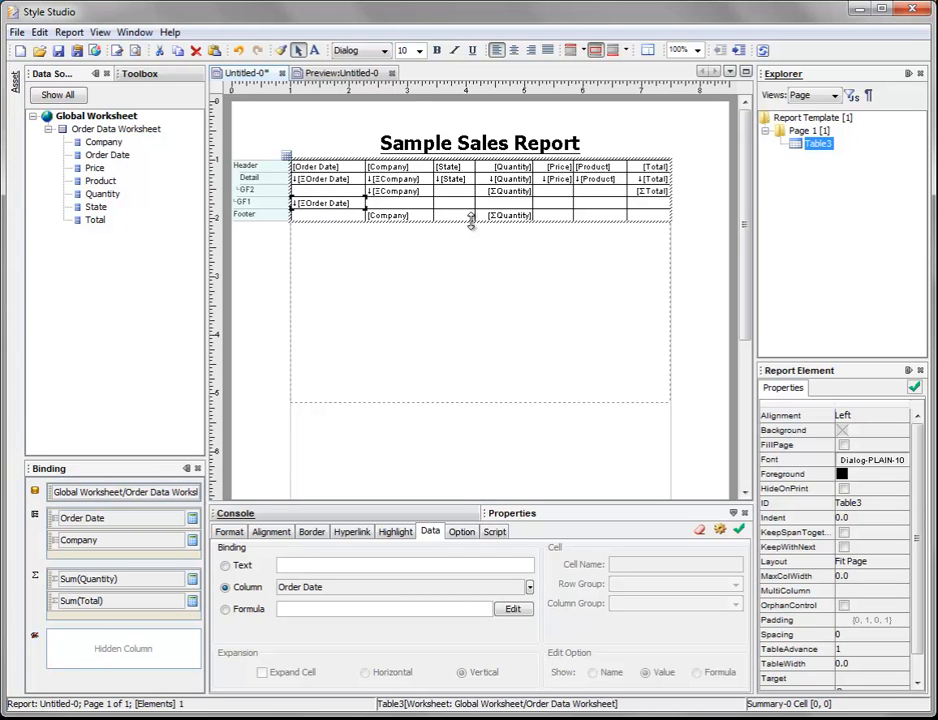
Step: Copy the Quantity and Total sum cells of the GF2 row into the matching empty cells of the GF1 row
left_click(513, 193)
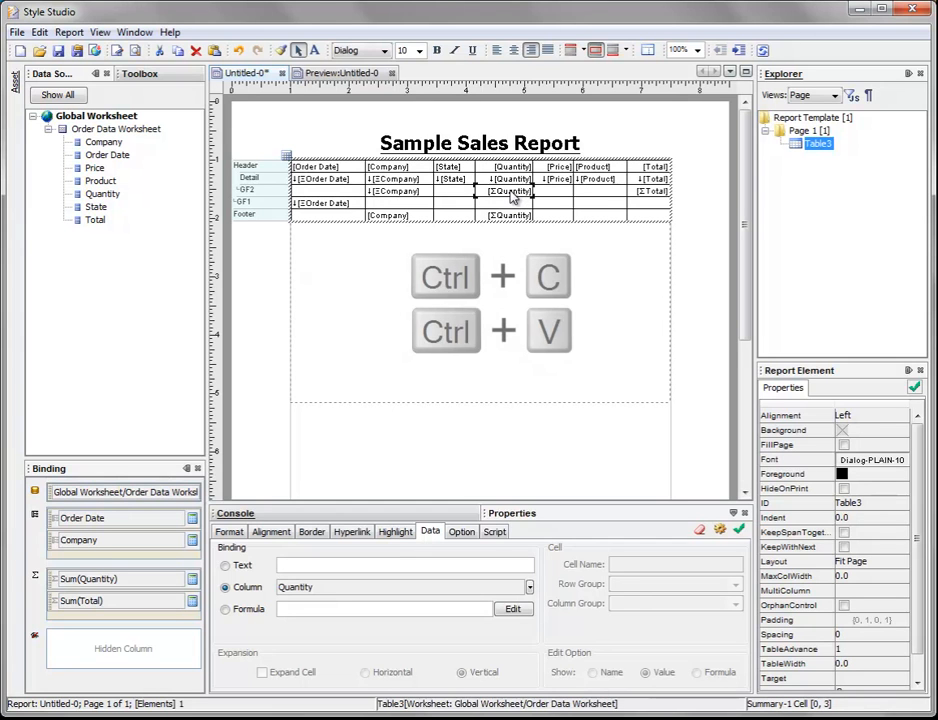
left_click(502, 205)
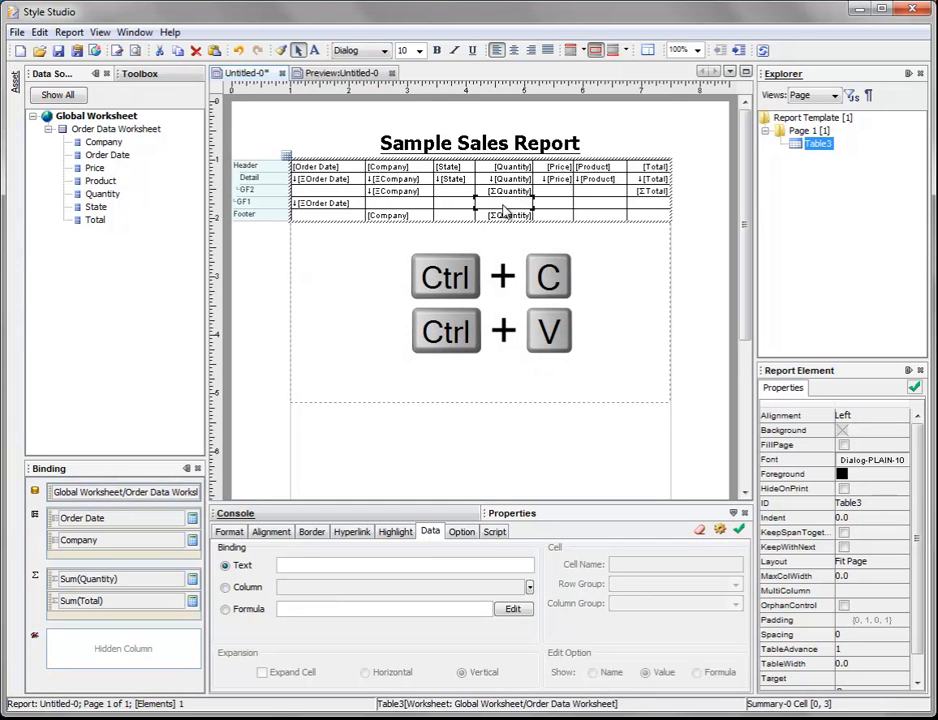
key("ctrl+v")
left_click(652, 193)
left_click(650, 205)
key("ctrl+v")
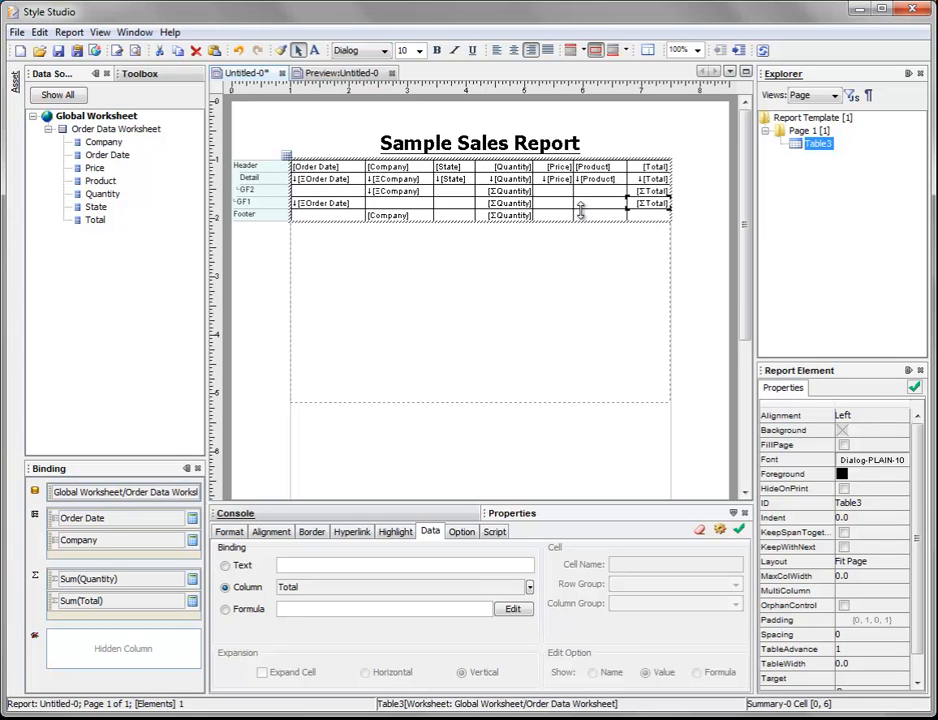
Step: Preview the report and examine the company and quarter subtotals on its first two pages
left_click(340, 74)
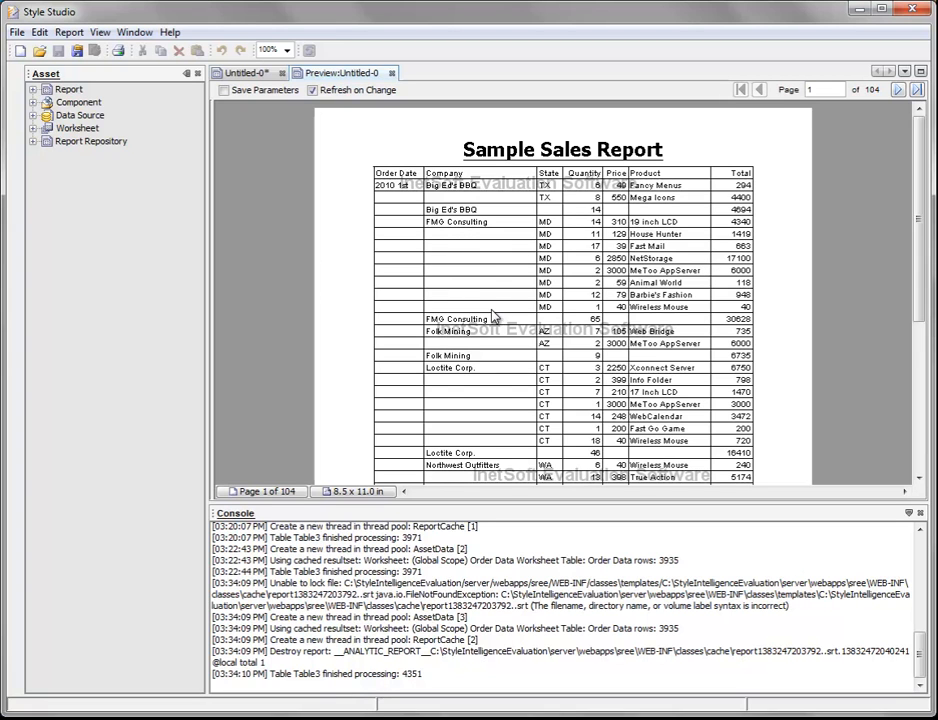
scroll(468, 306, "down", 3)
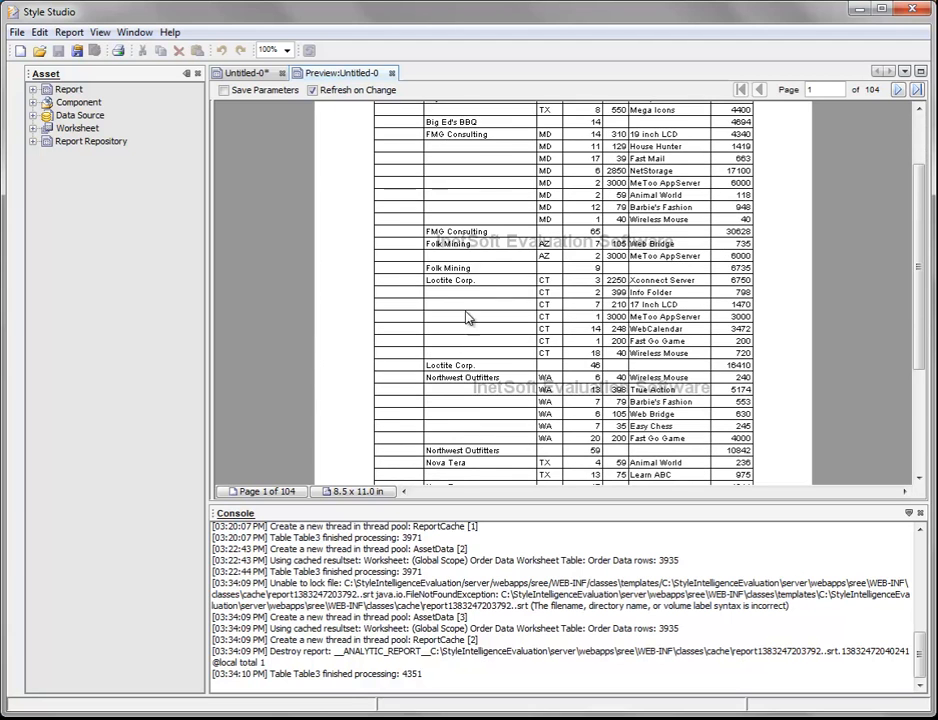
scroll(496, 272, "down", 3)
scroll(500, 319, "down", 3)
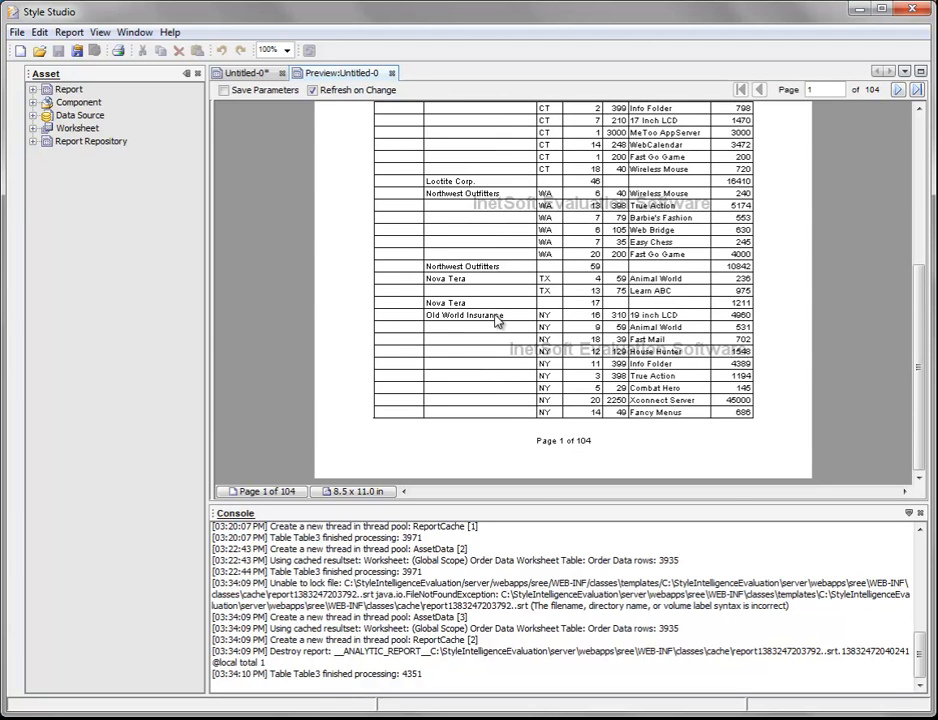
left_click(897, 91)
scroll(537, 261, "up", 9)
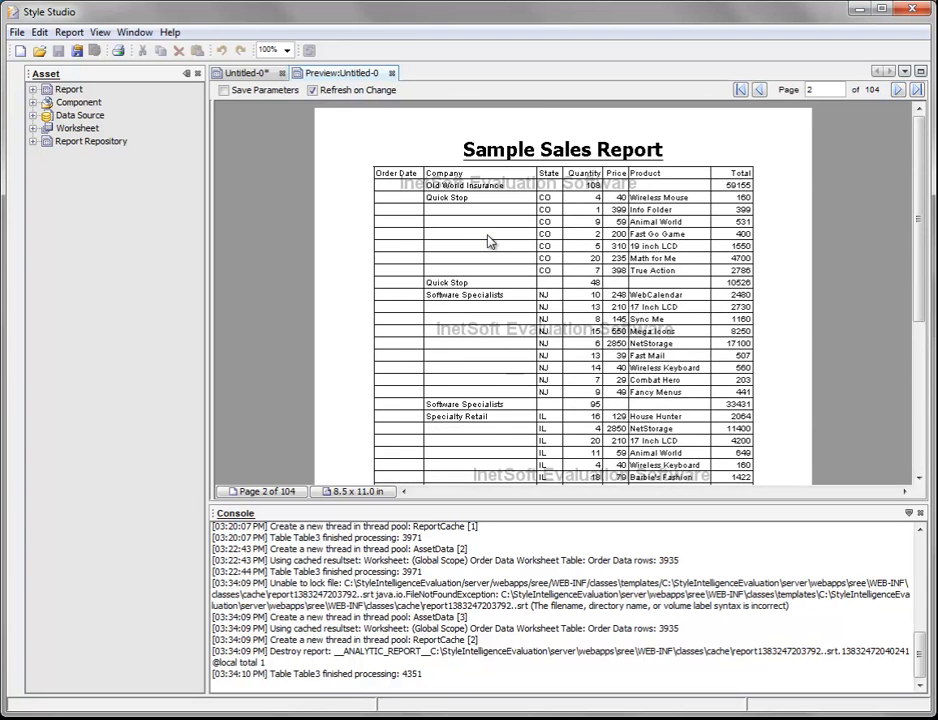
scroll(537, 261, "down", 8)
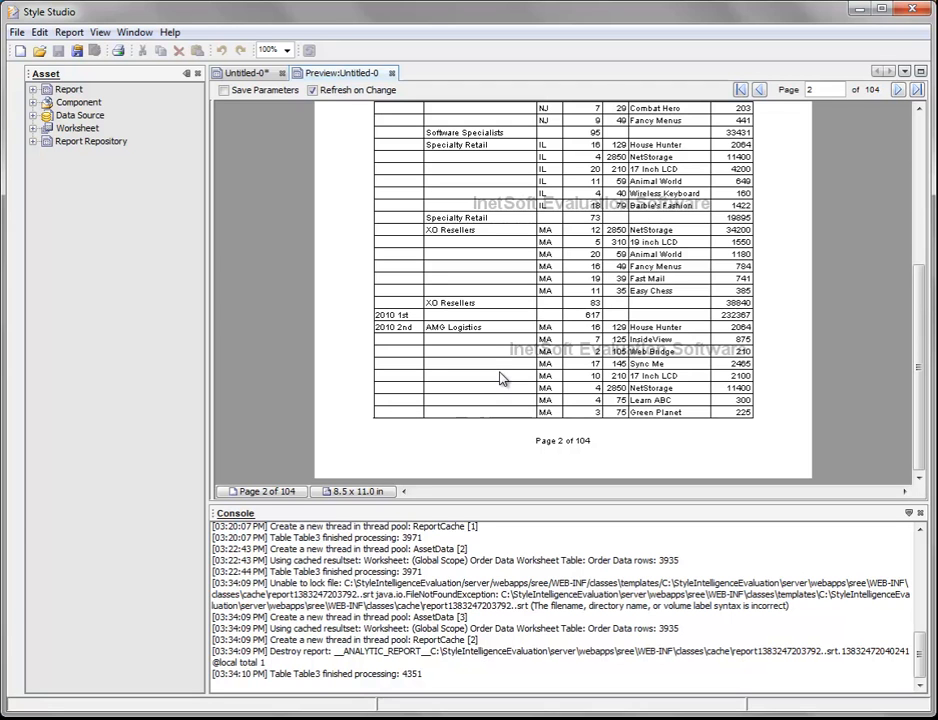
scroll(502, 378, "up", 10)
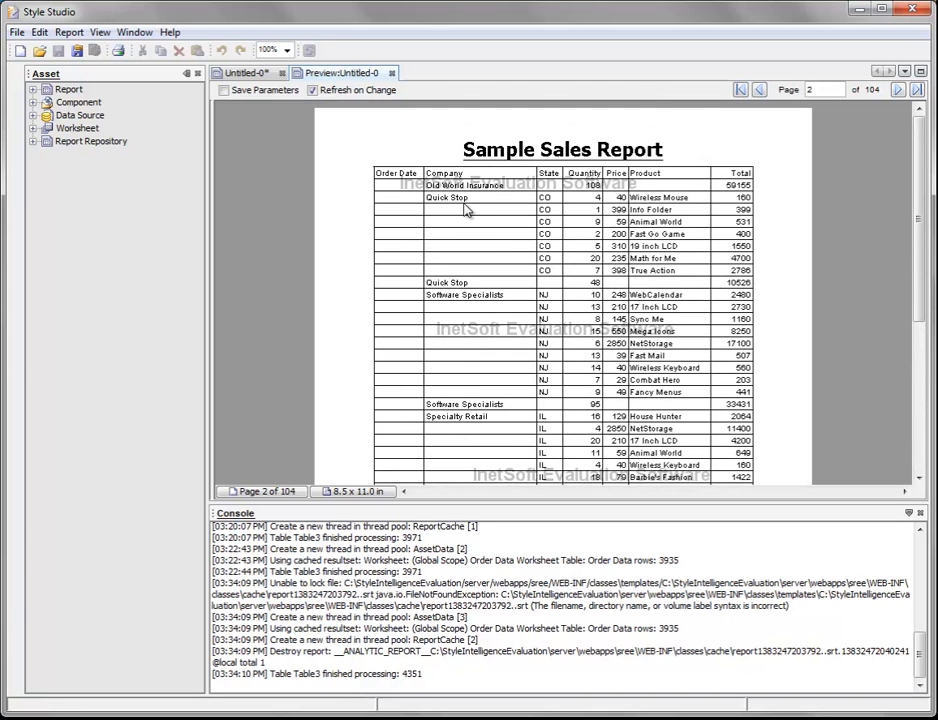
left_click(741, 90)
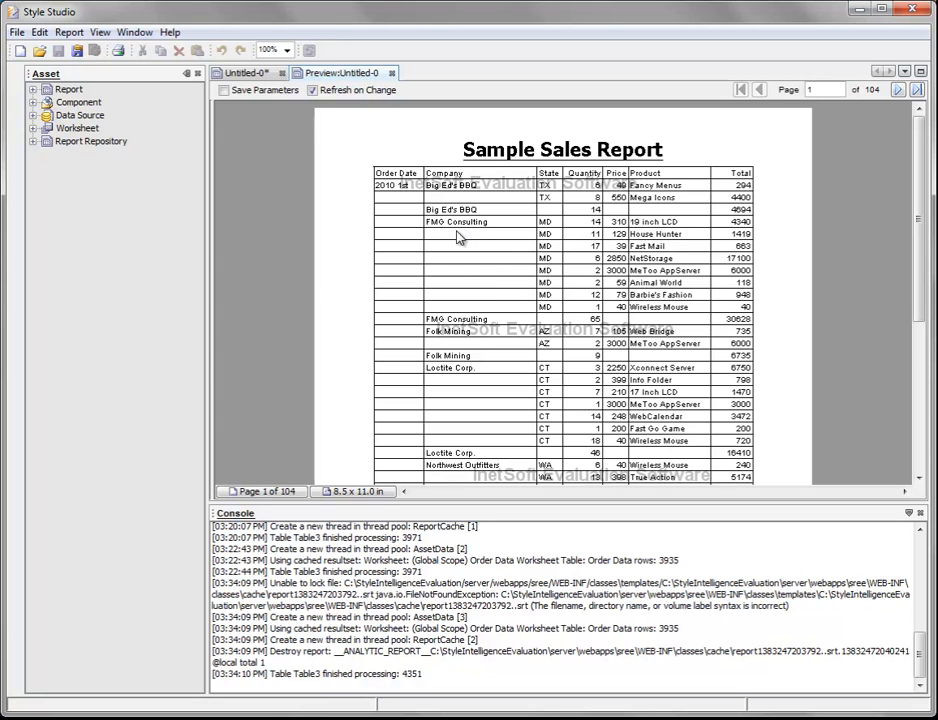
Step: Set the detail row's Company cell to As Detail, apply the change and preview the report
left_click(245, 74)
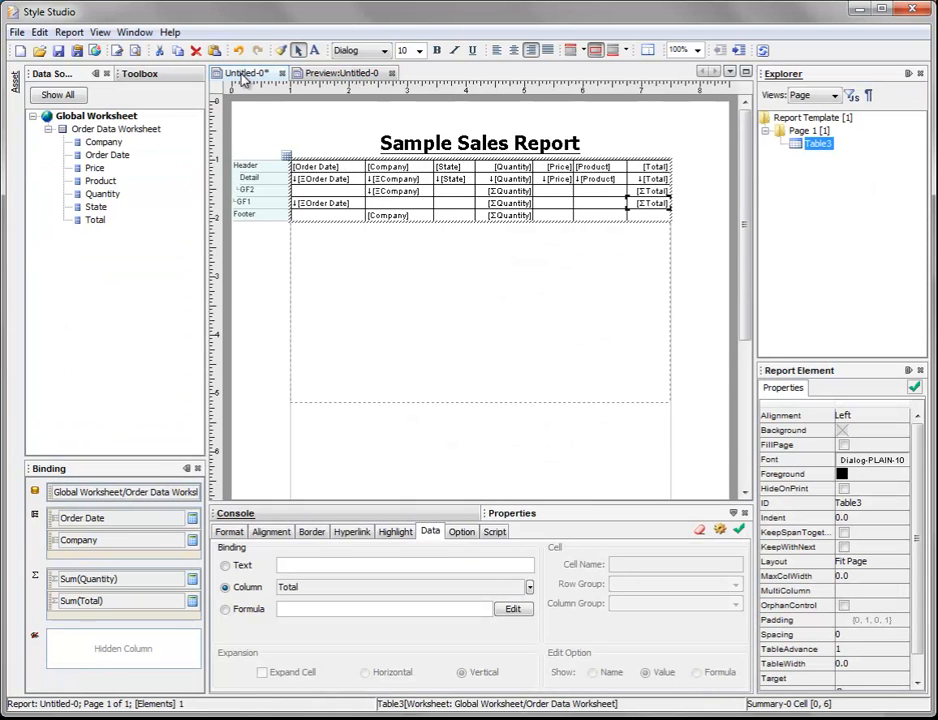
left_click(402, 182)
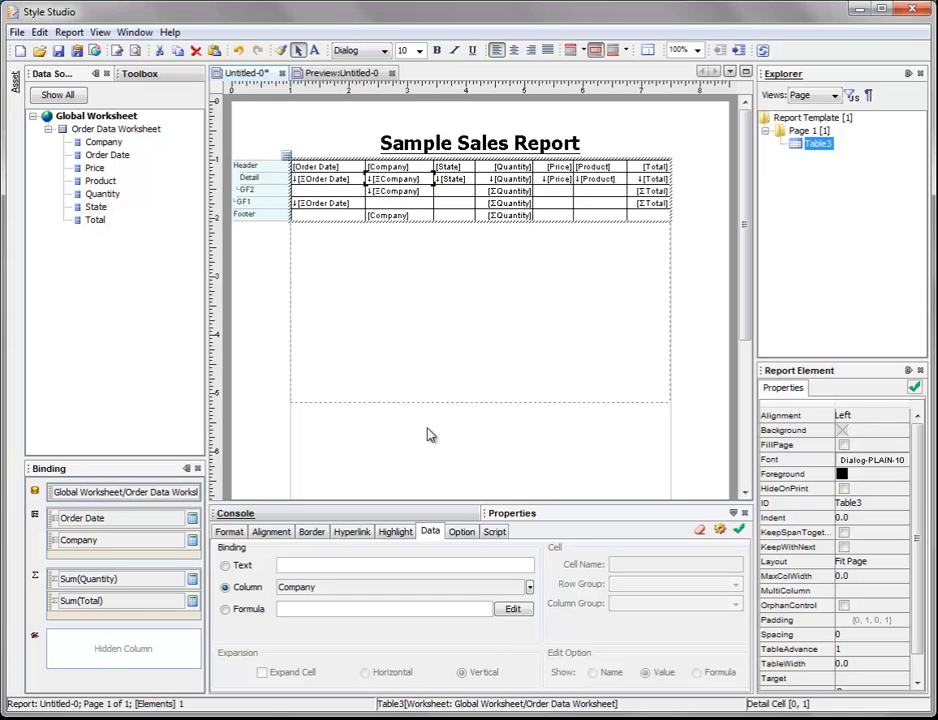
left_click(461, 532)
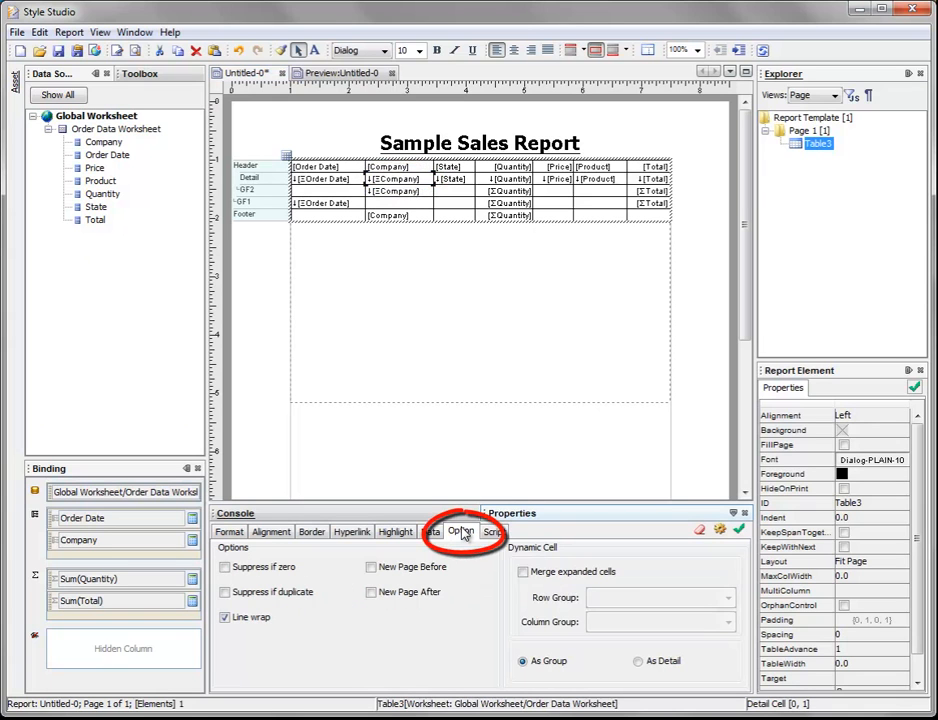
left_click(640, 662)
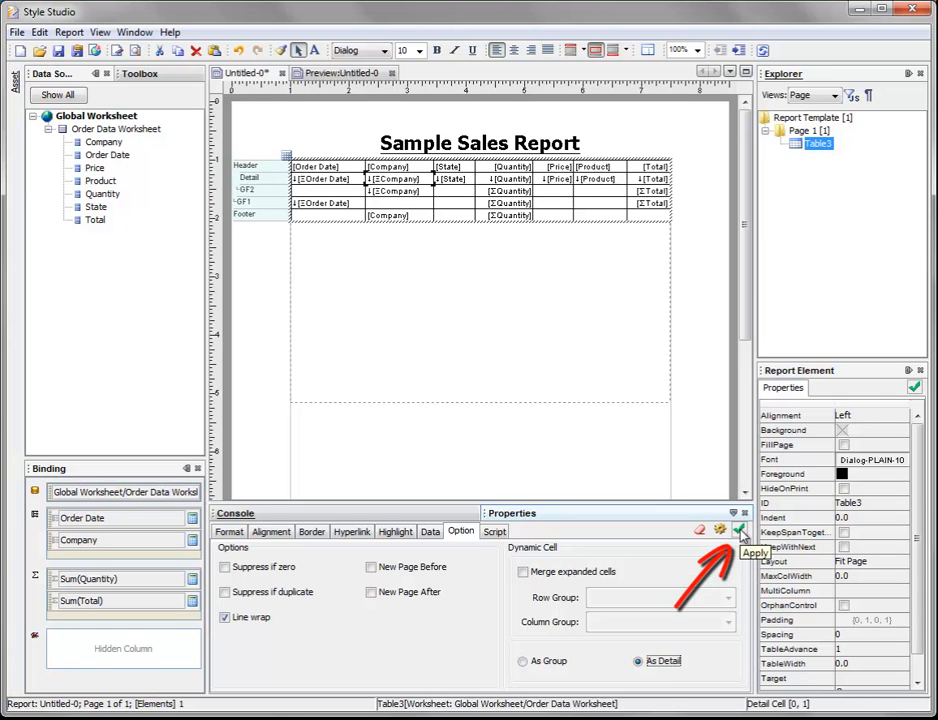
left_click(742, 535)
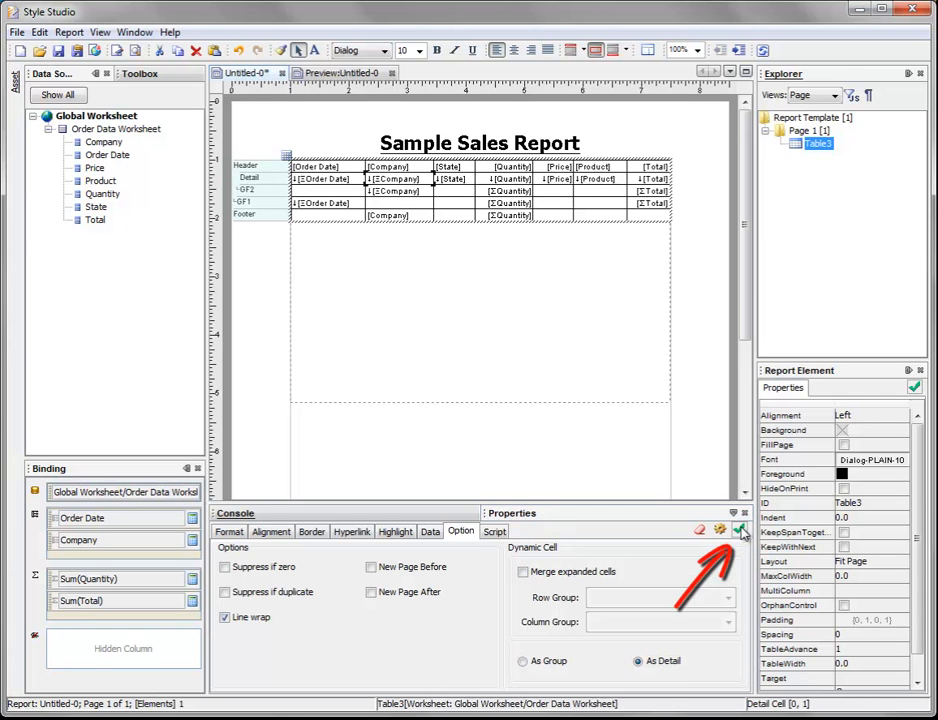
left_click(360, 76)
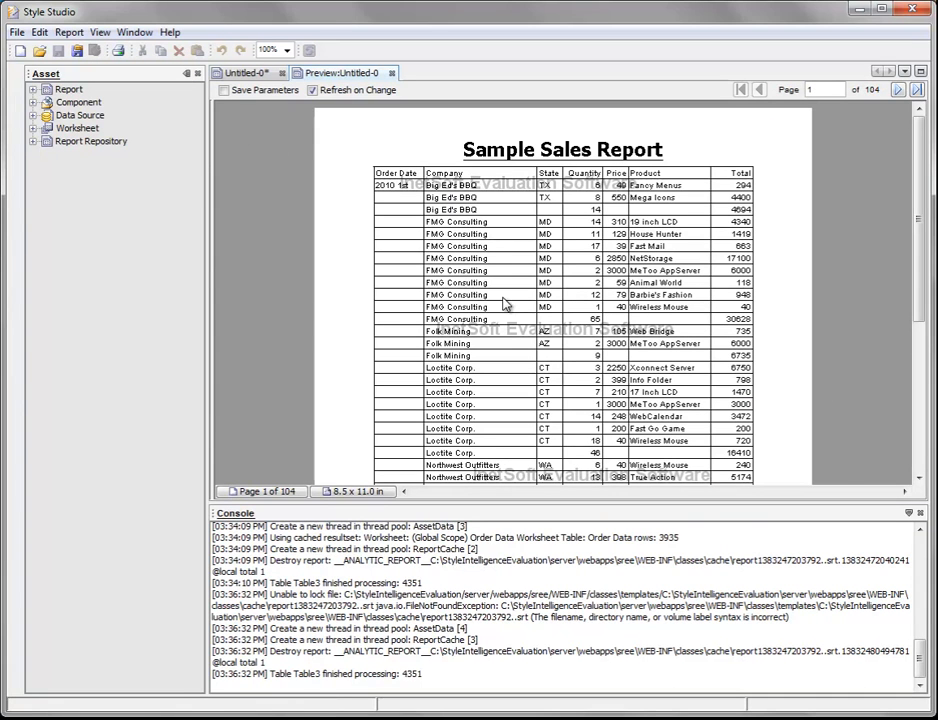
Step: Return to the report design, start saving it and review the local folder and file type options
left_click(252, 72)
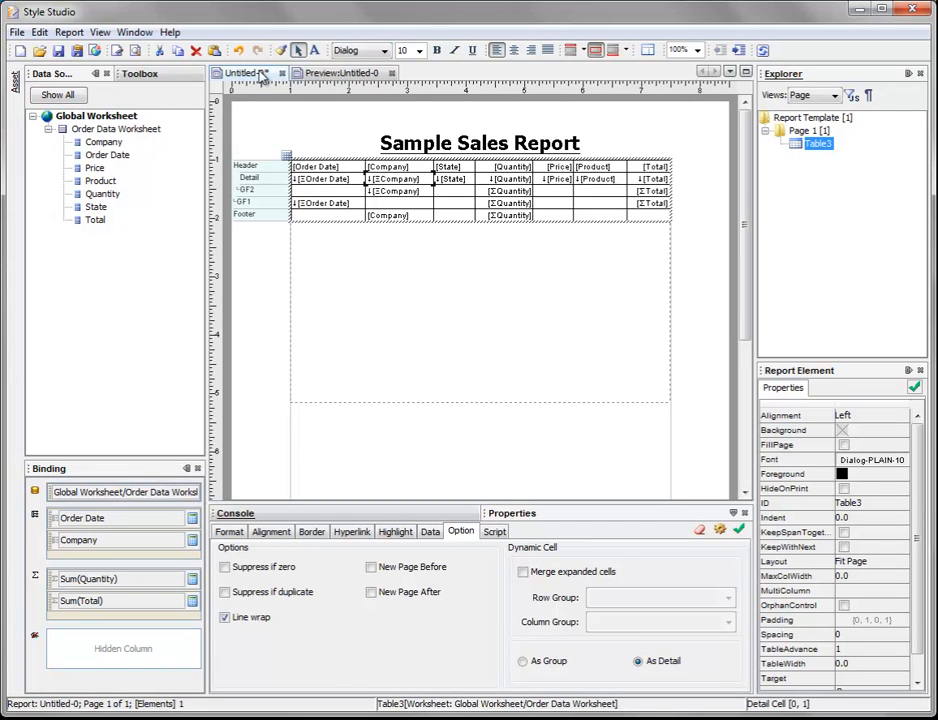
left_click(60, 51)
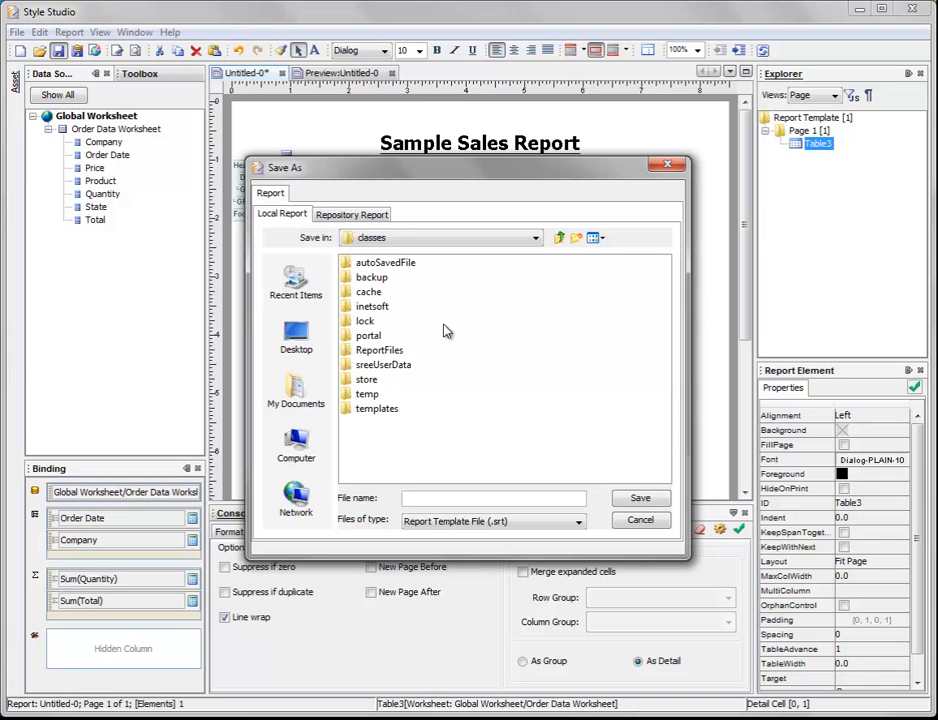
left_click(537, 245)
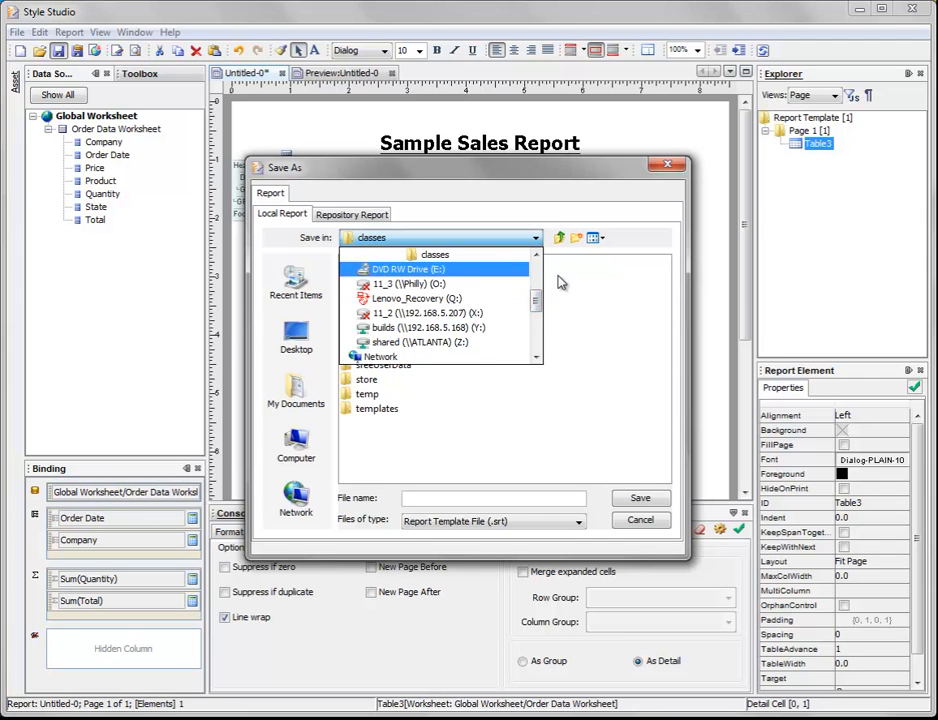
left_click(562, 283)
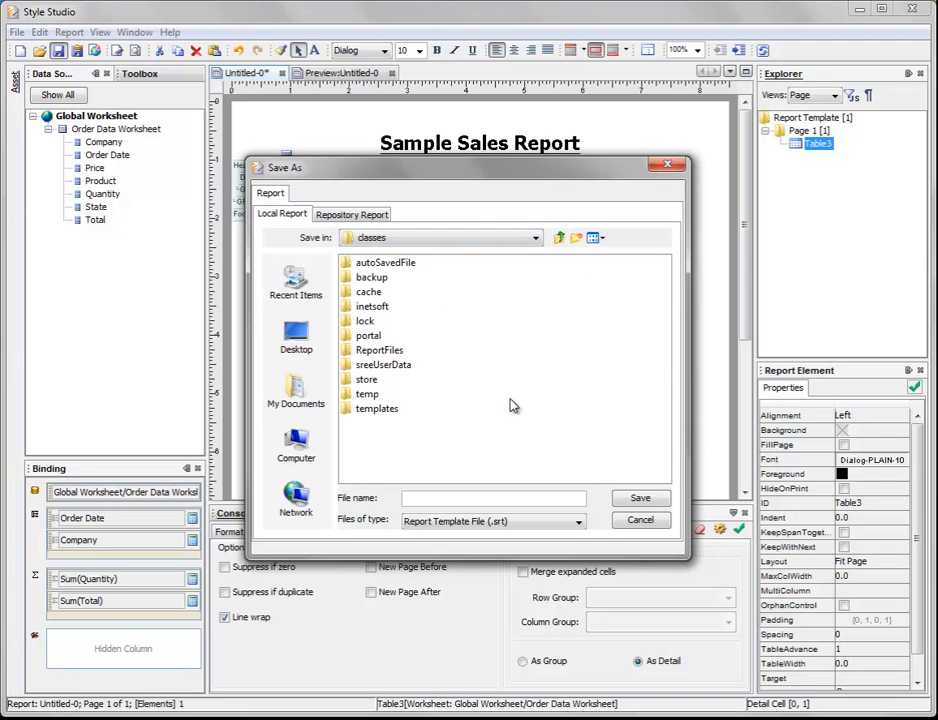
left_click(478, 522)
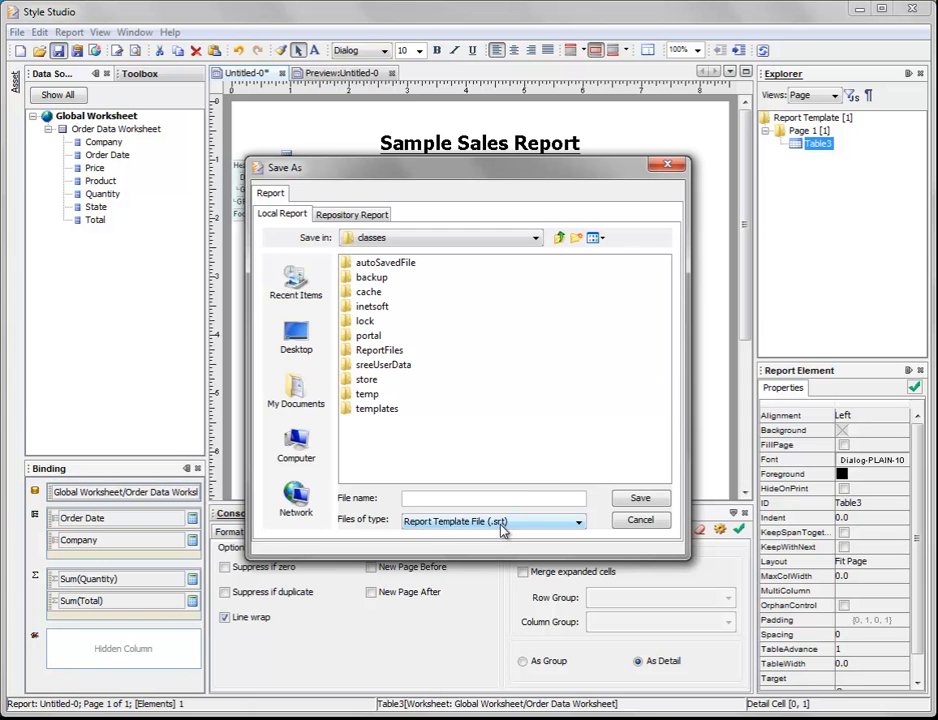
left_click_drag(504, 170, 492, 199)
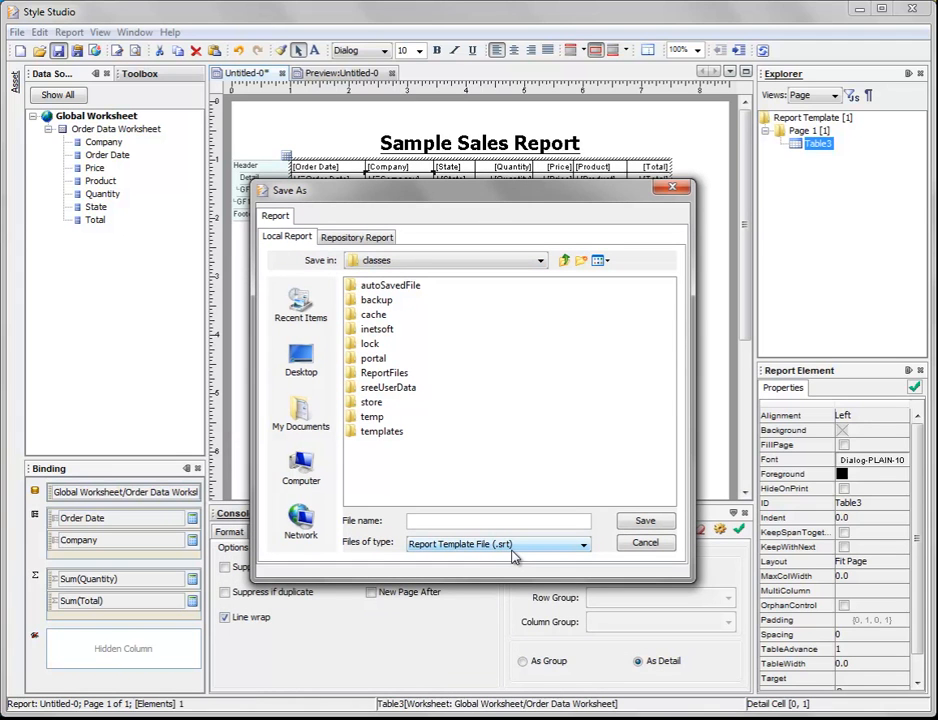
left_click_drag(461, 205, 462, 286)
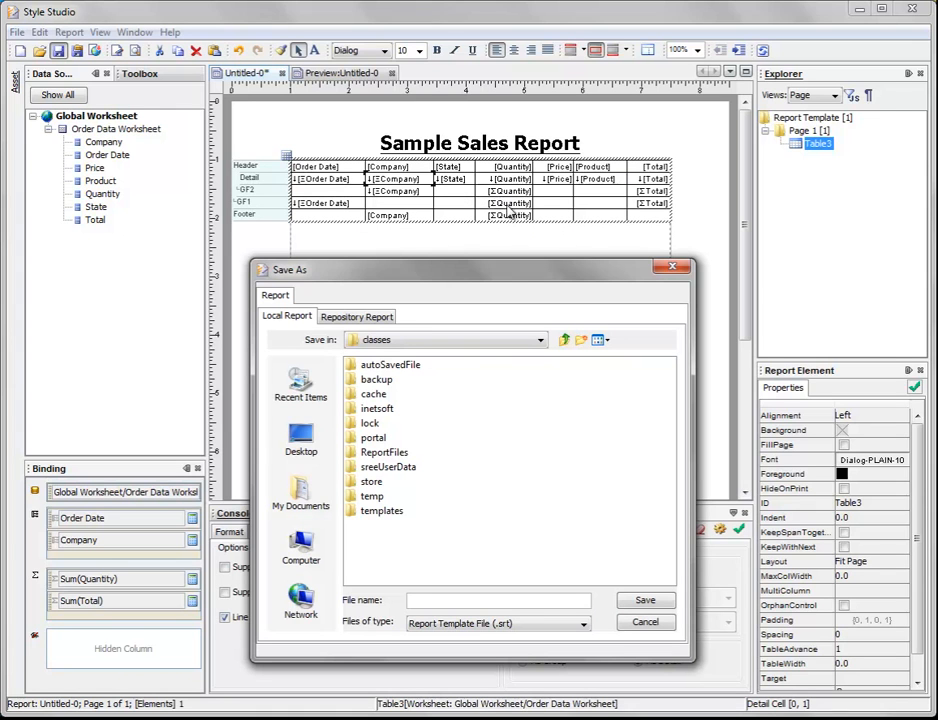
left_click_drag(494, 262, 500, 210)
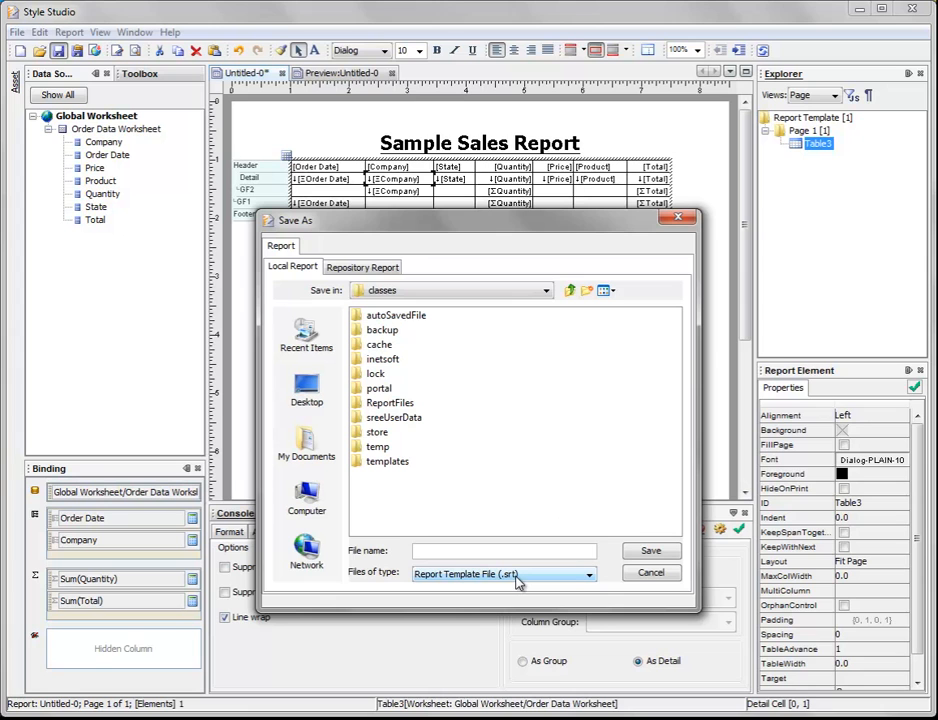
Step: Save the report as a repository report named "Sample Sales Report" at the root of the Report Repository
left_click(370, 267)
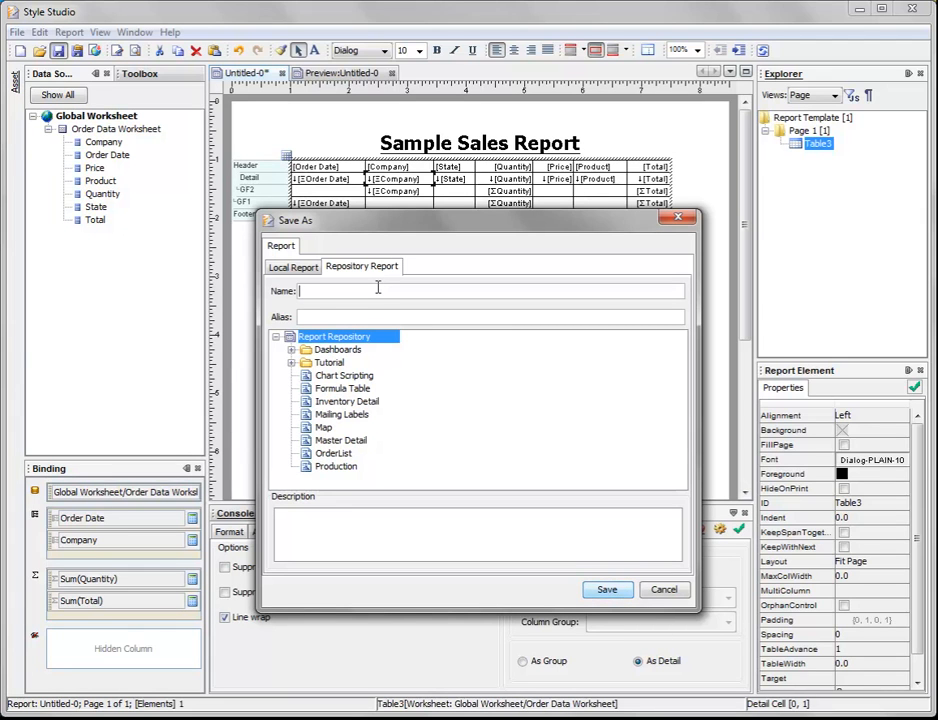
type("Sample Sales Report")
key("BackSpace")
key("BackSpace")
type("rt")
left_click(606, 589)
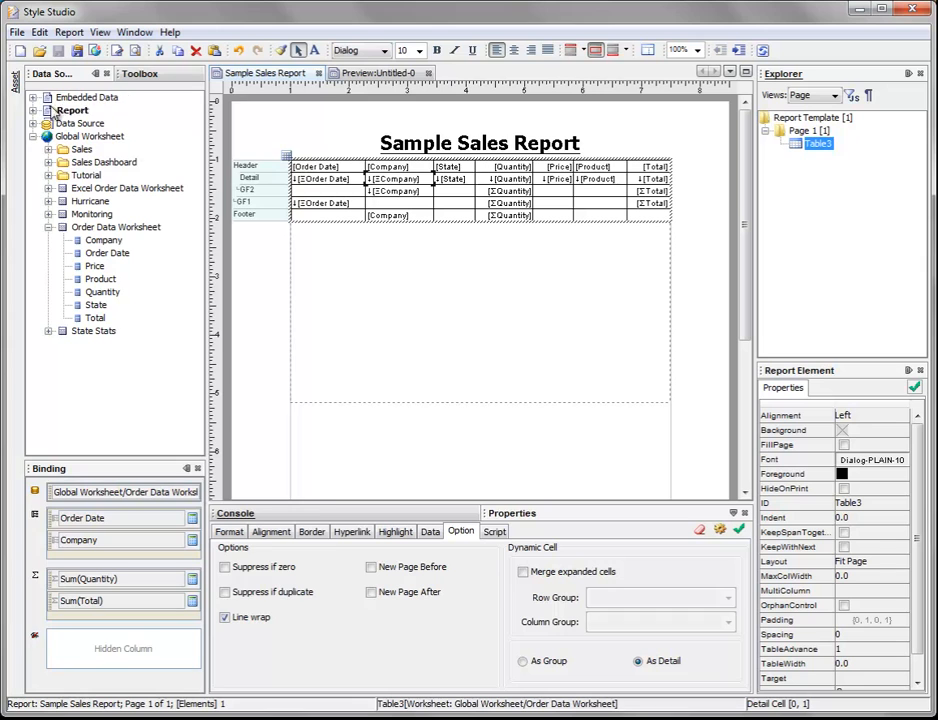
Step: Expand the Report Repository in the asset tree to check for the saved report
left_click(14, 82)
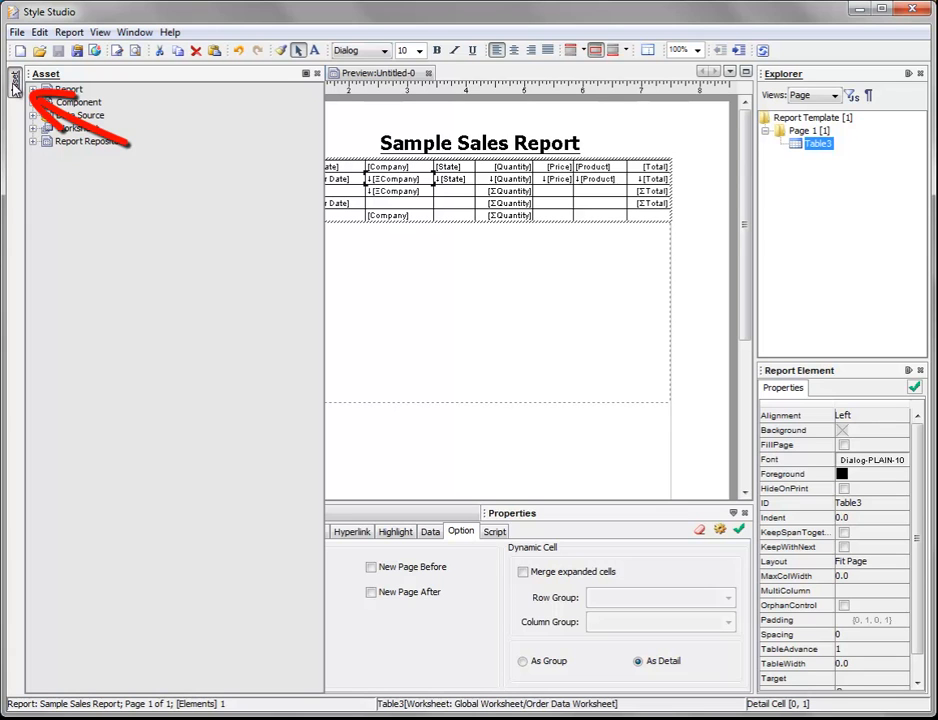
left_click(33, 142)
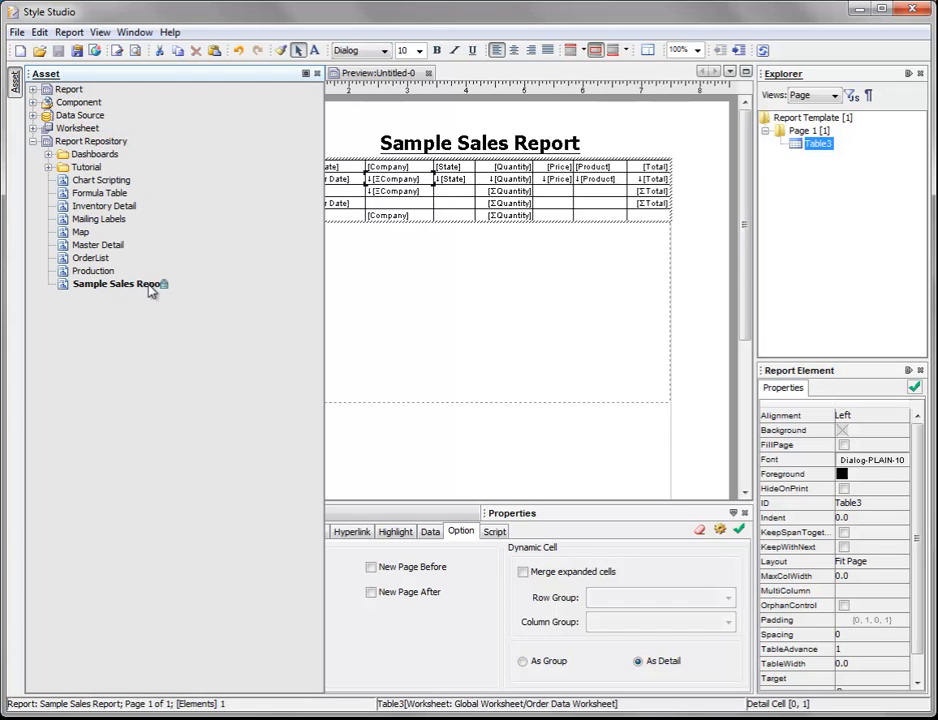
Step: Return to the report design and apply the Dark Header Borders style from the Blue styles to the sales table
mouse_move(151, 290)
mouse_move(110, 292)
left_click(490, 274)
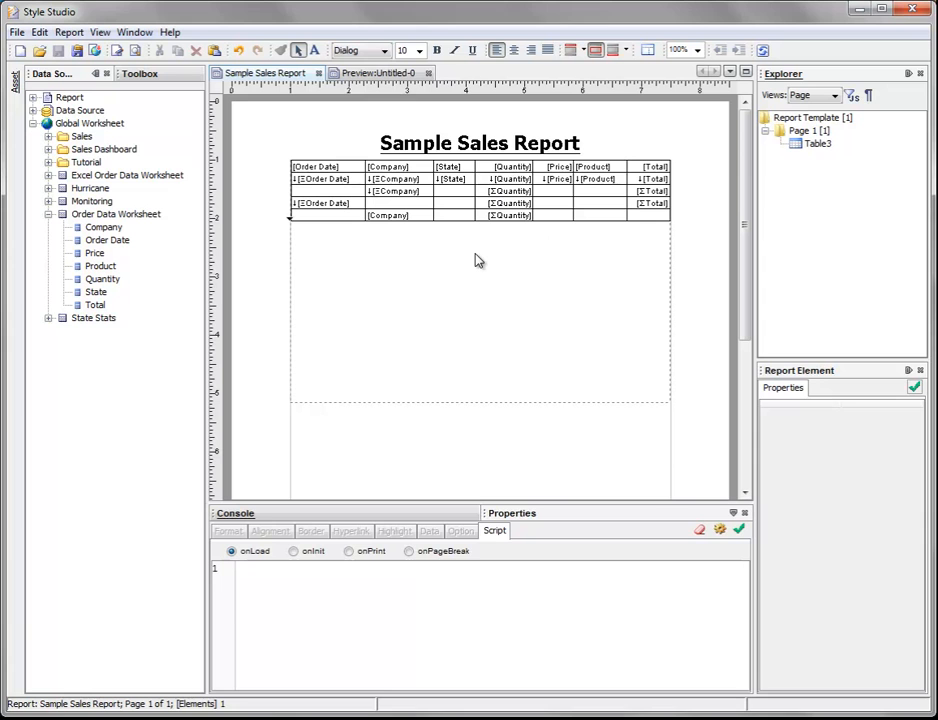
left_click(460, 200)
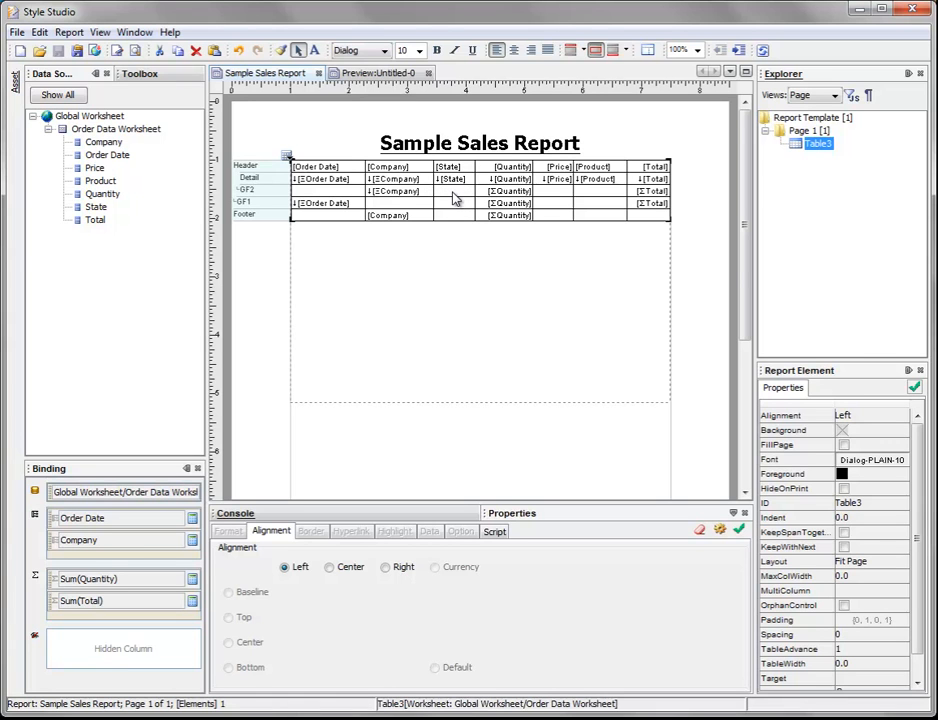
right_click(453, 199)
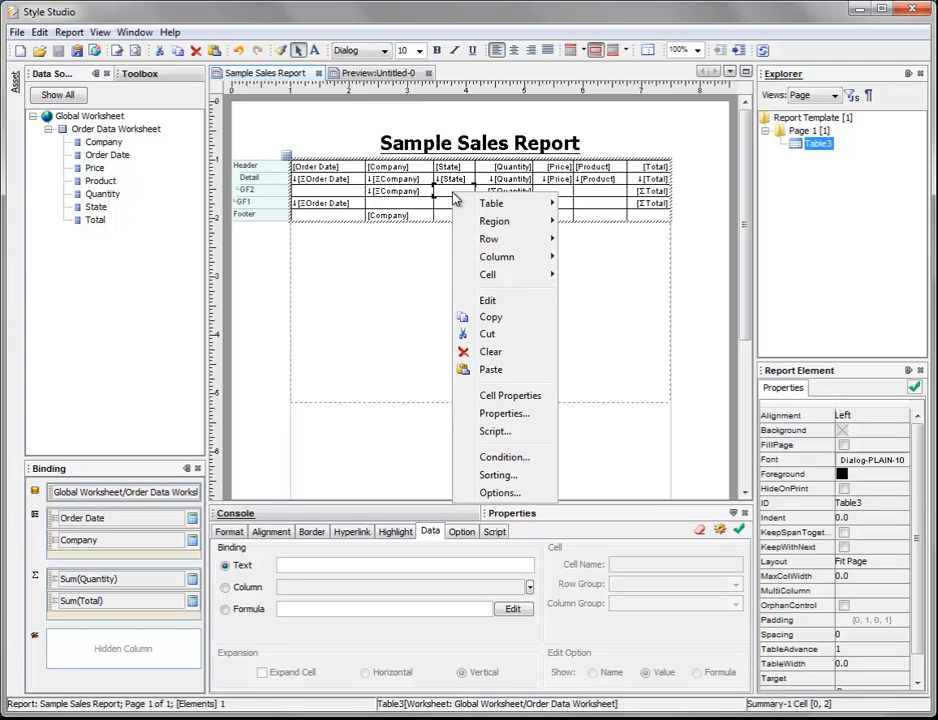
left_click(546, 418)
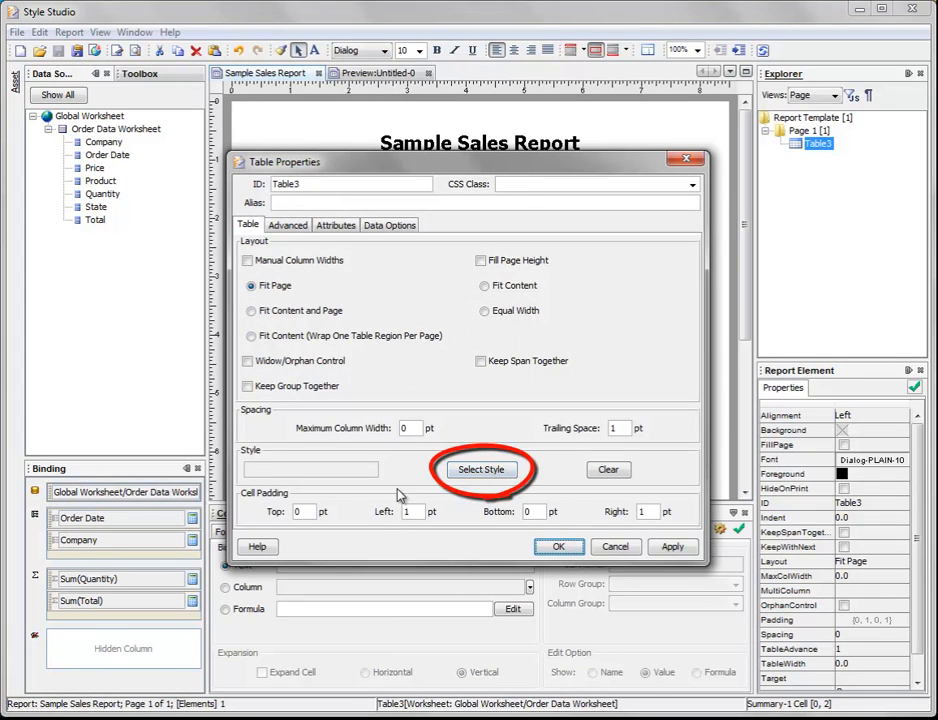
left_click(514, 470)
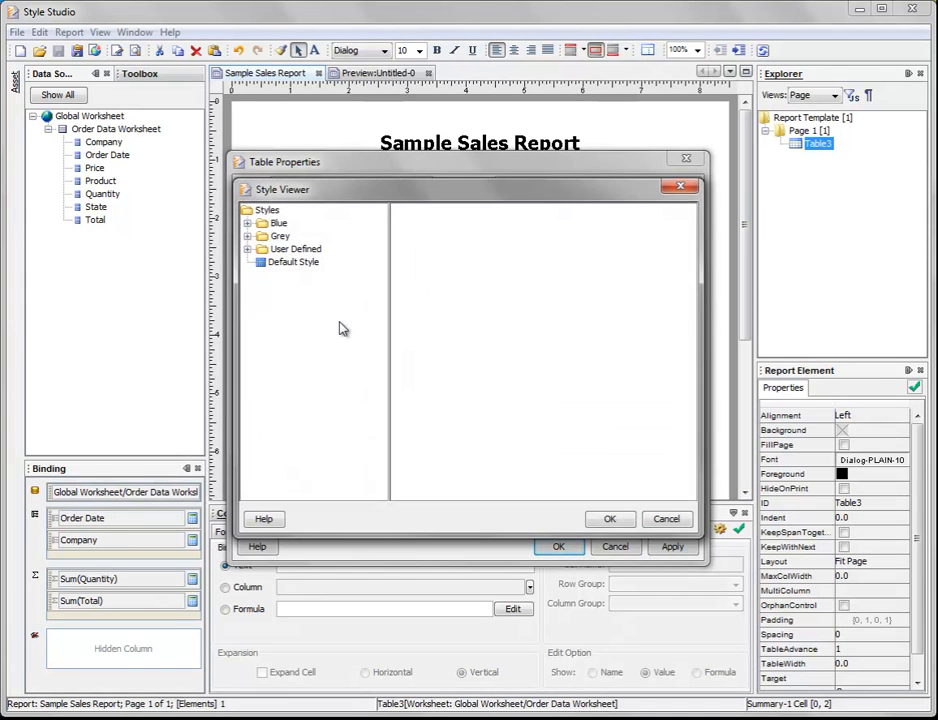
left_click(247, 223)
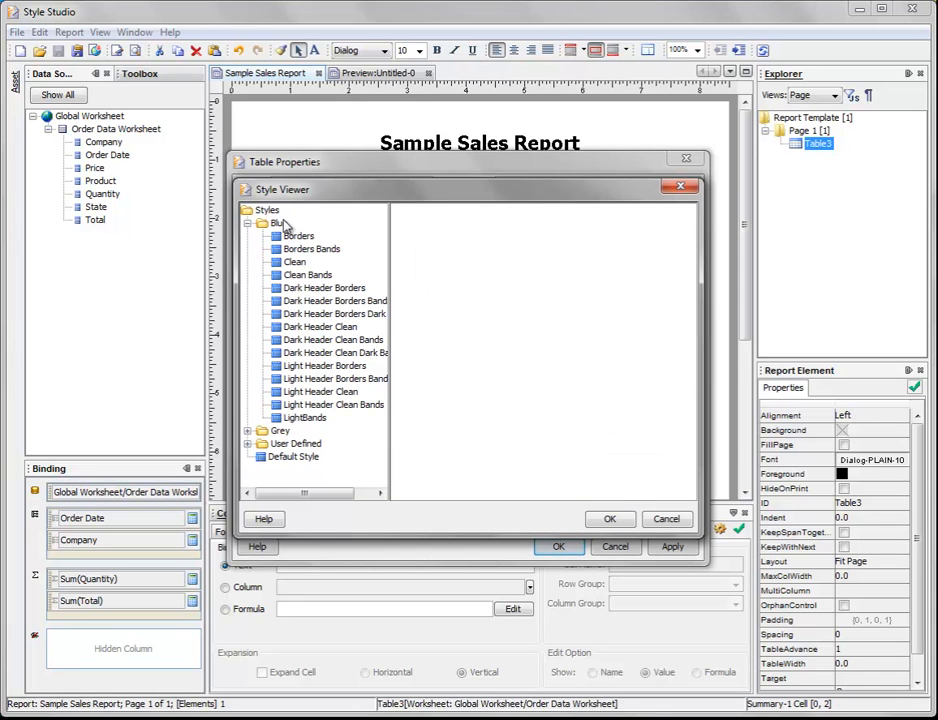
left_click(312, 288)
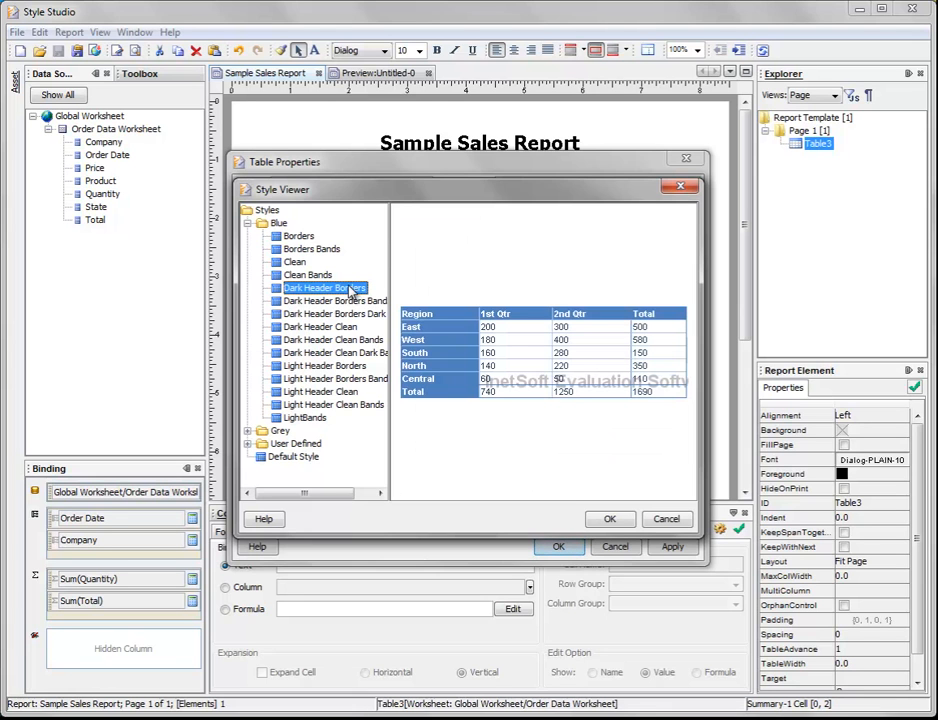
left_click(614, 519)
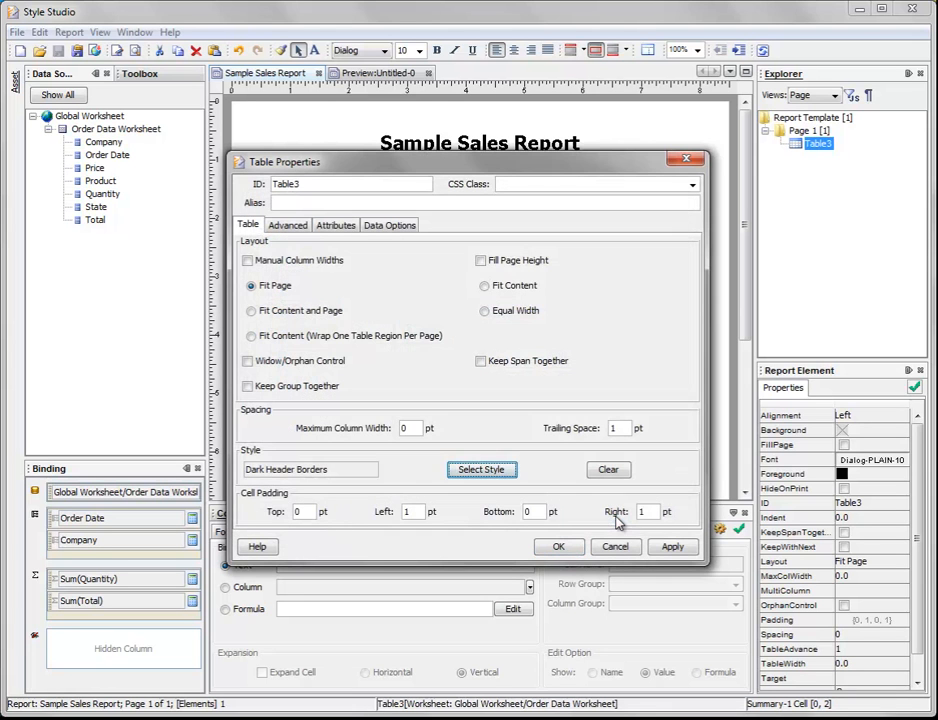
left_click(553, 546)
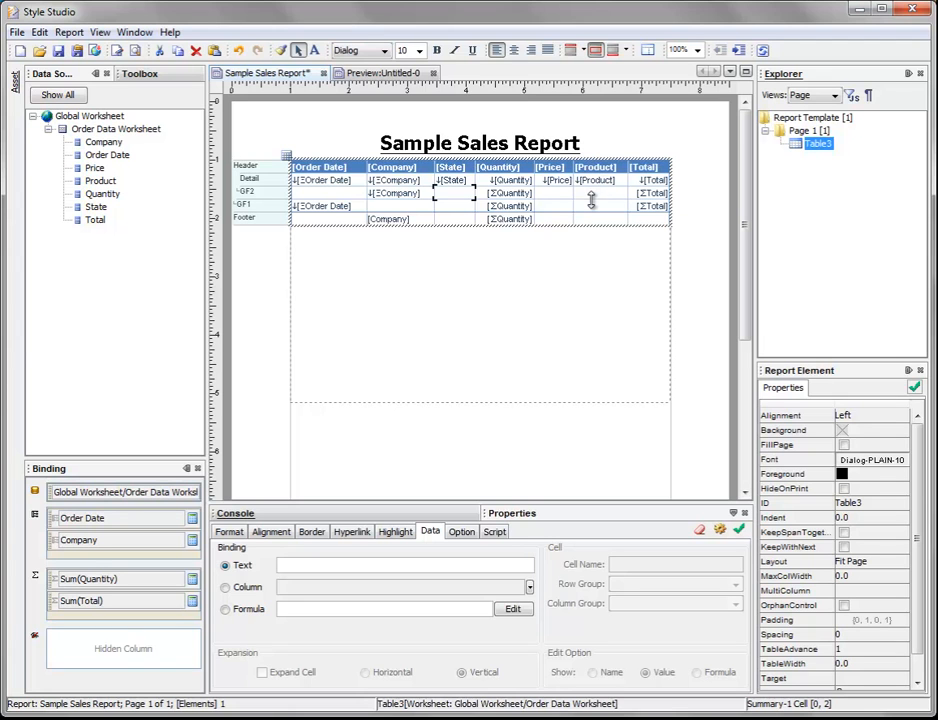
Step: Move the table's Product column between the State and Quantity columns
left_click(595, 157)
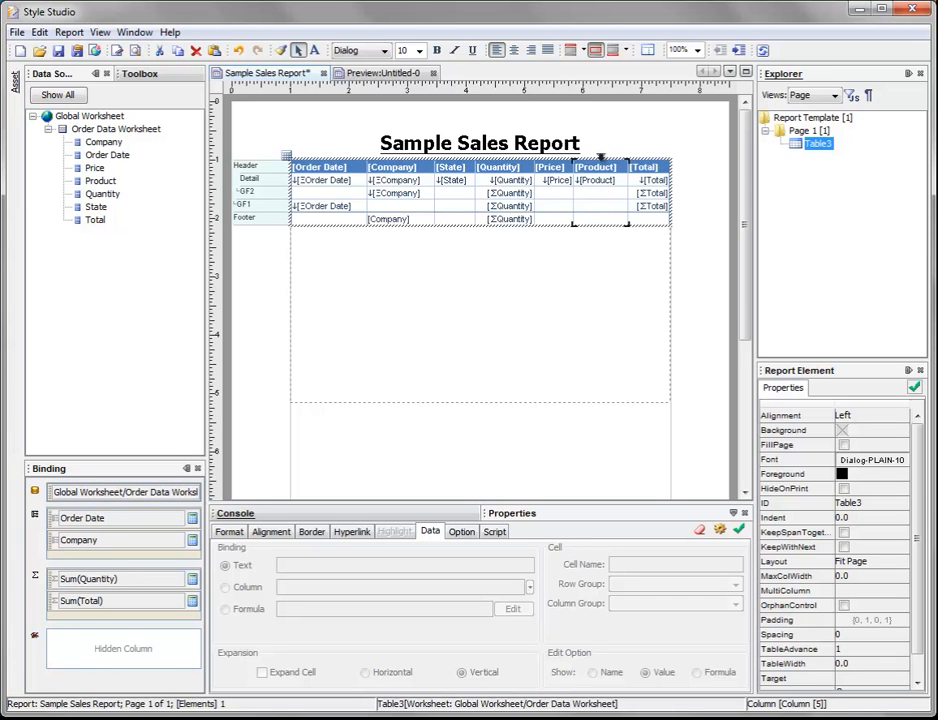
left_click_drag(601, 155, 487, 168)
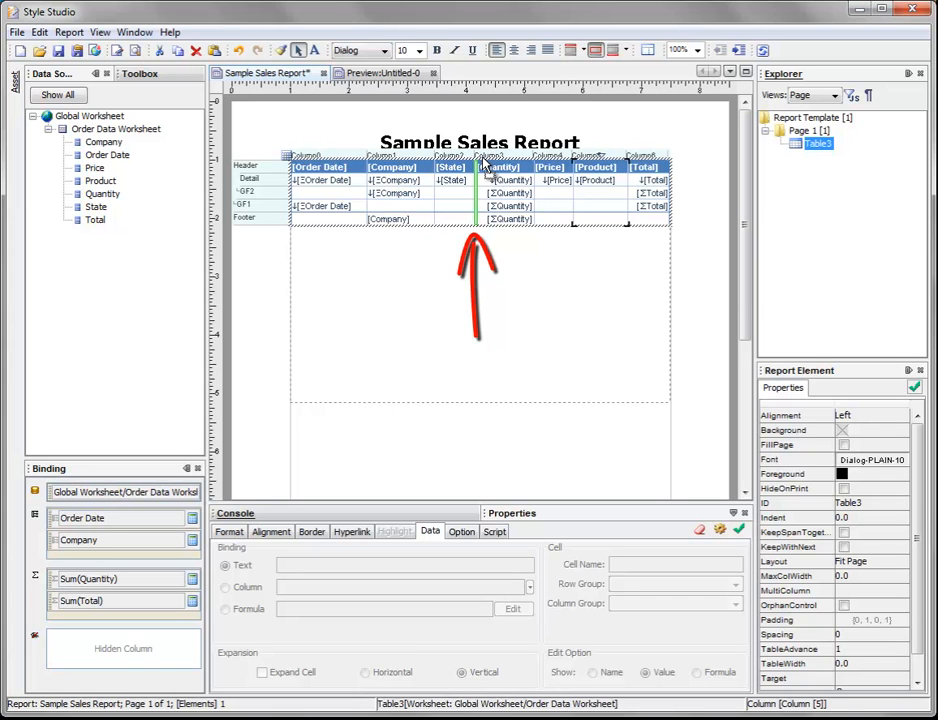
left_click_drag(487, 168, 490, 172)
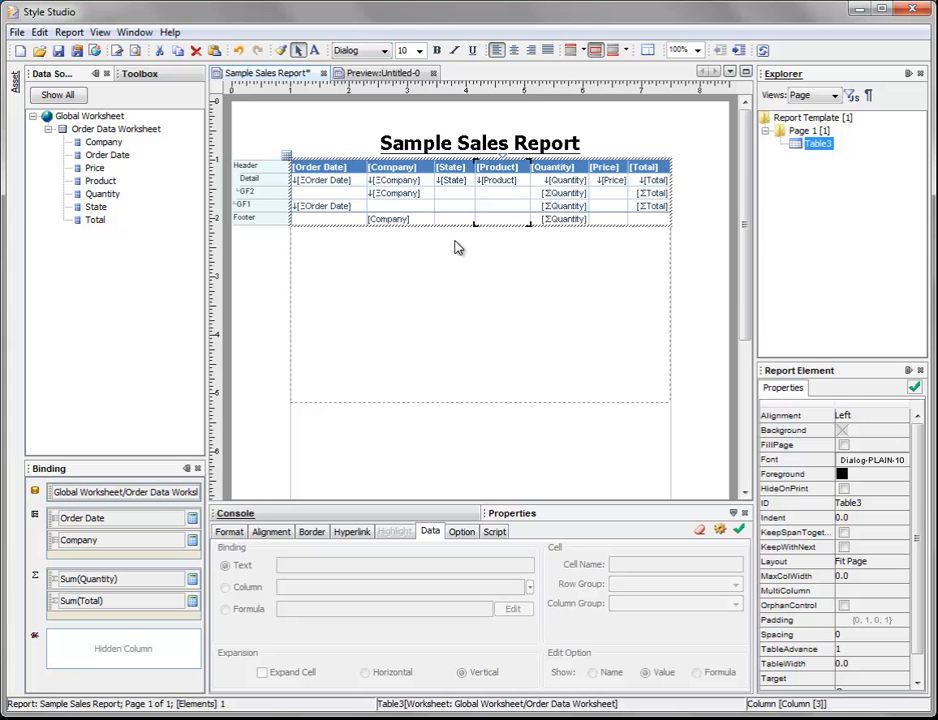
Step: Preview the report and check the table style, column order and Order Date column on the first page
left_click(396, 76)
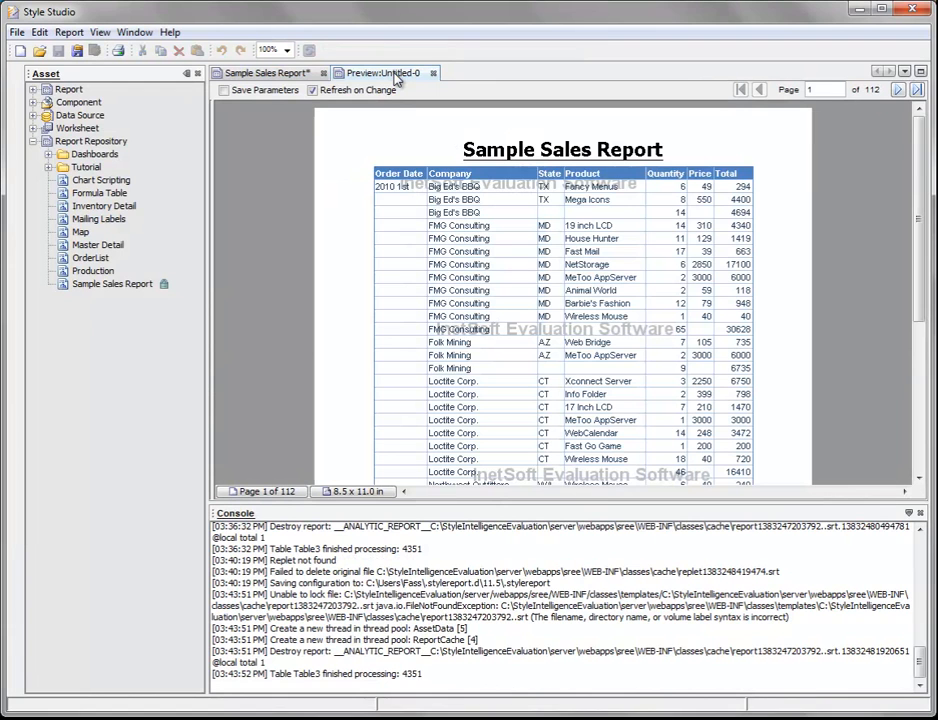
scroll(358, 258, "down", 2)
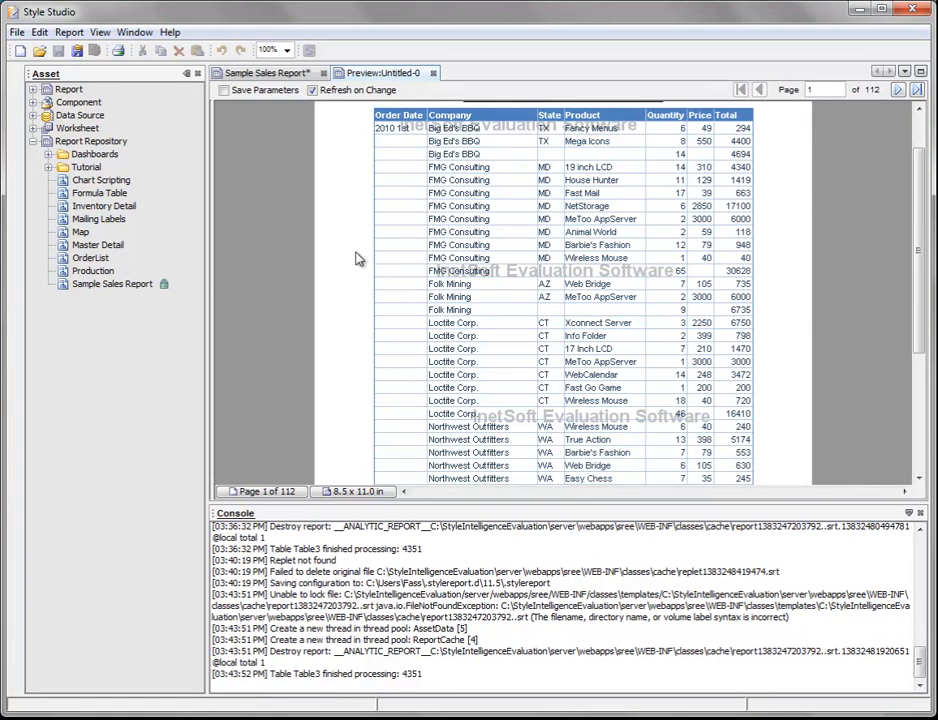
scroll(405, 230, "up", 2)
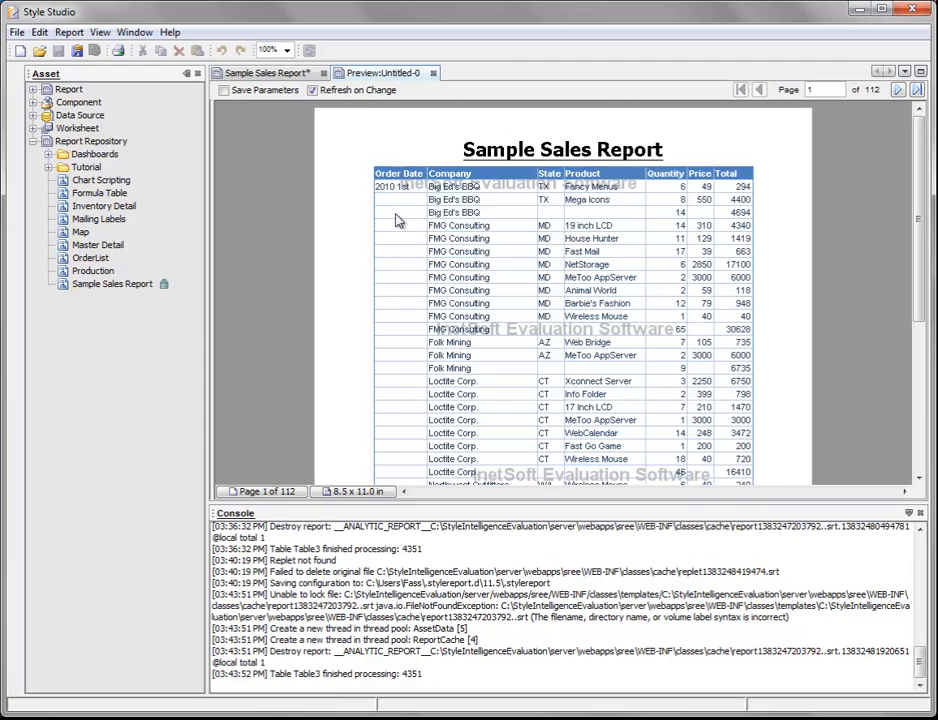
scroll(399, 259, "down", 5)
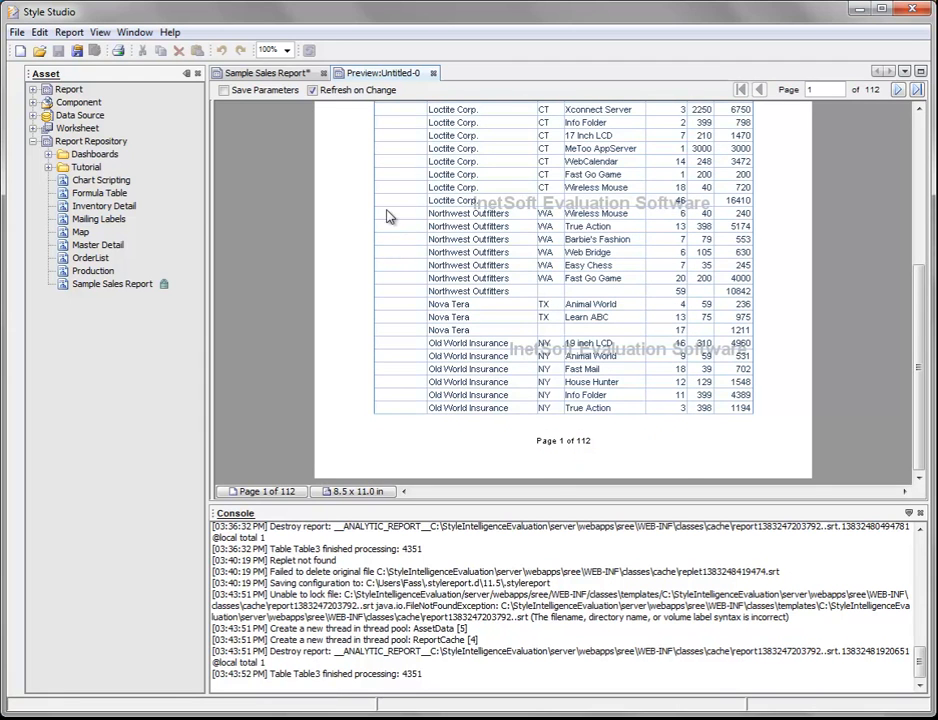
scroll(398, 224, "up", 5)
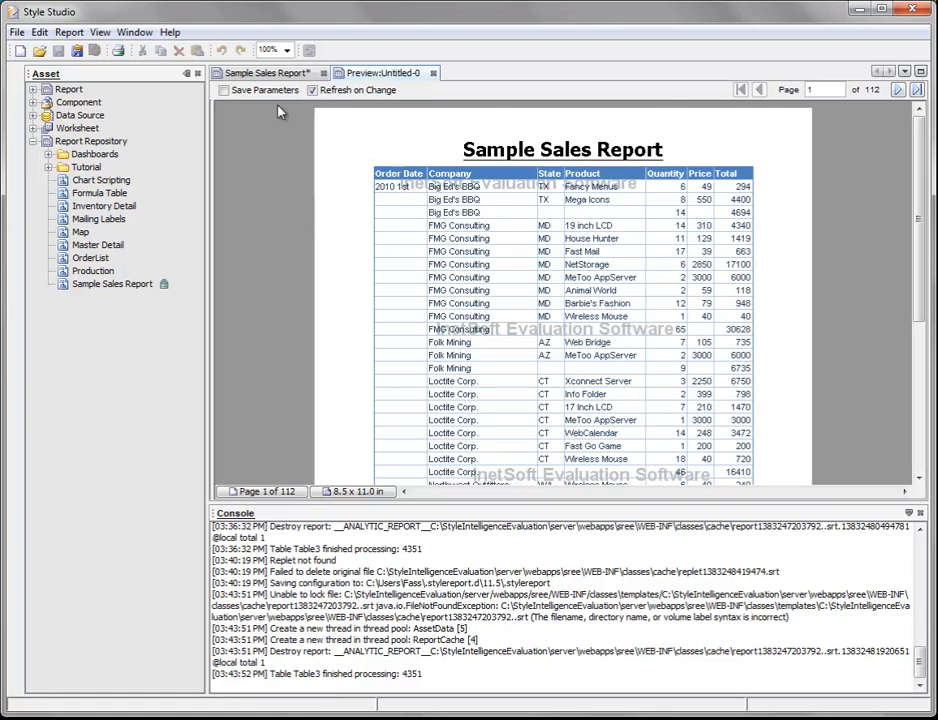
Step: In the report design, merge the detail row's Order Date cell with the empty GF2 cell below it
left_click(265, 74)
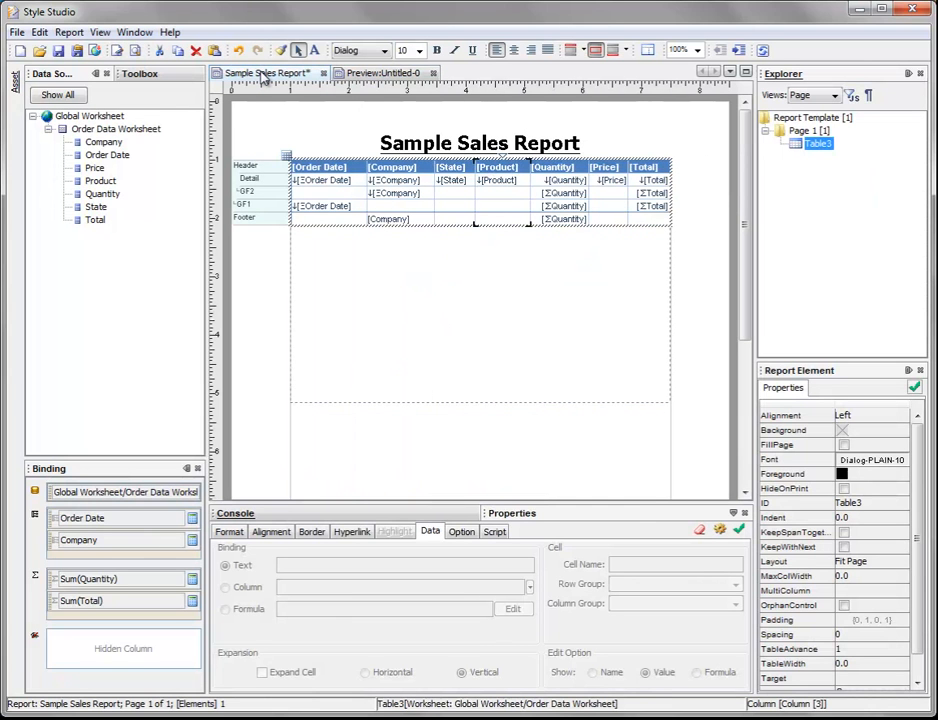
left_click(321, 183)
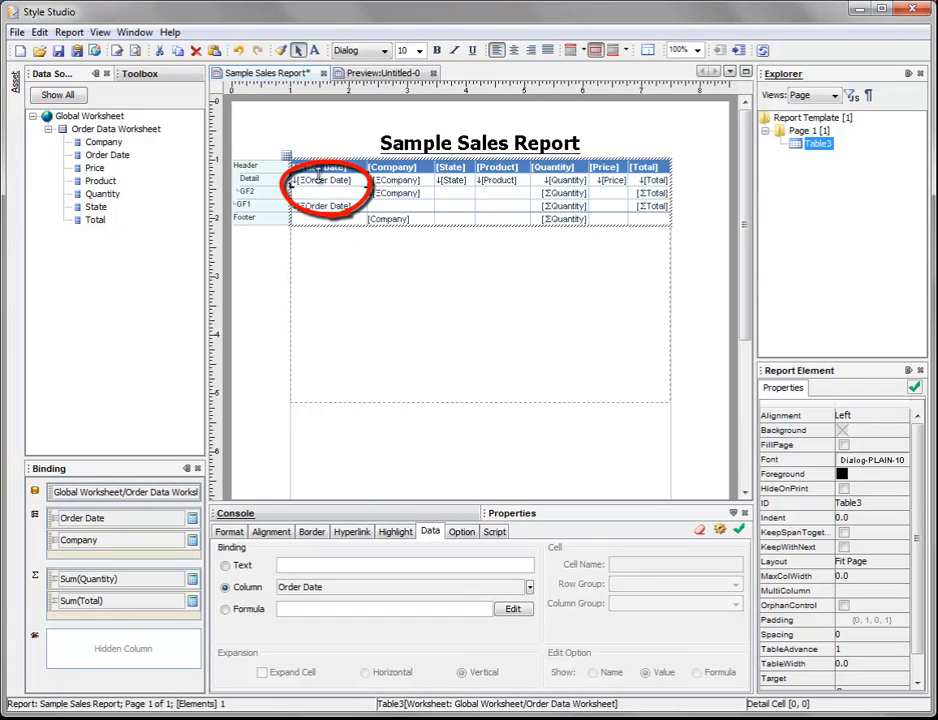
left_click(328, 193, "shift")
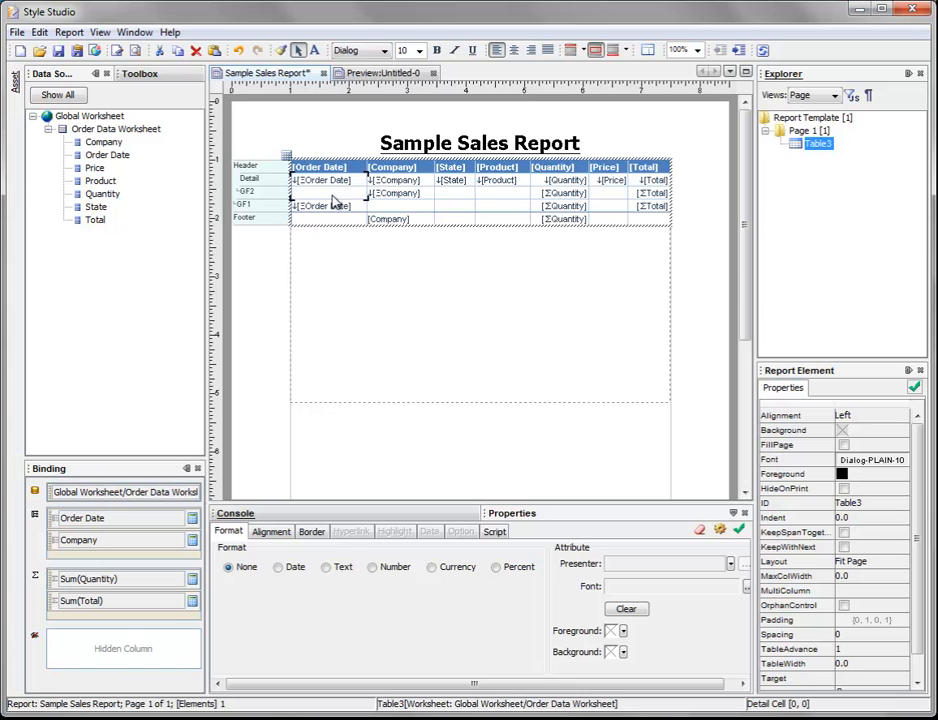
right_click(335, 188)
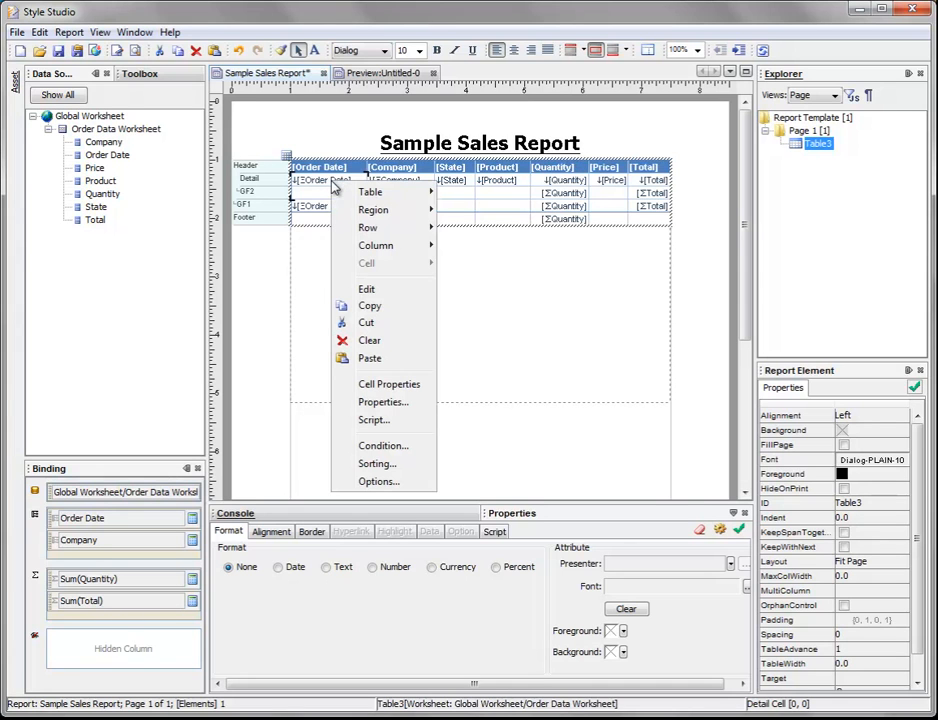
mouse_move(402, 194)
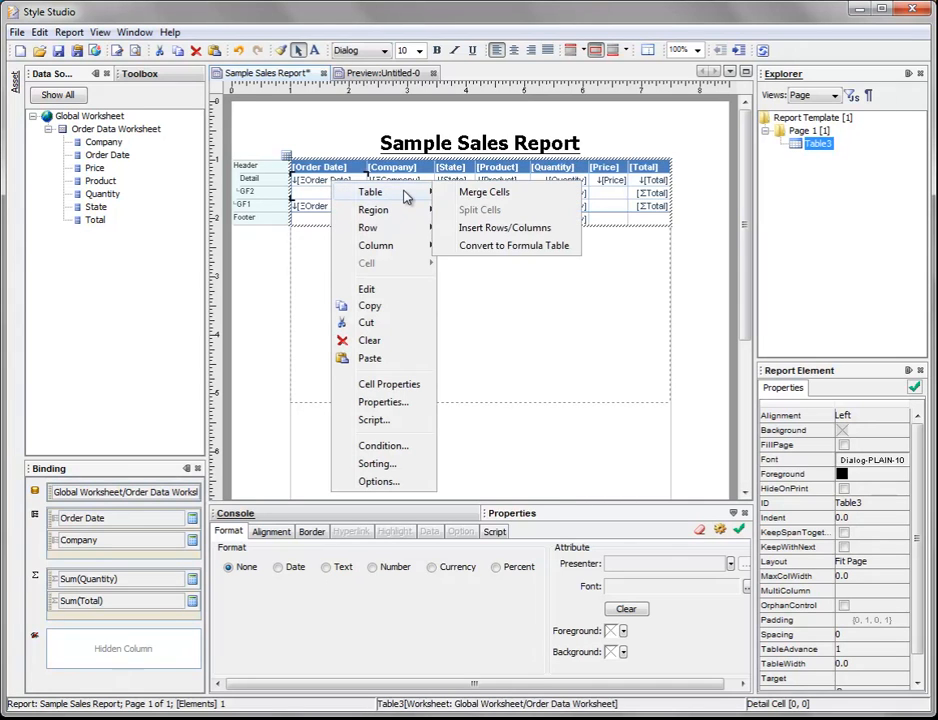
left_click(545, 200)
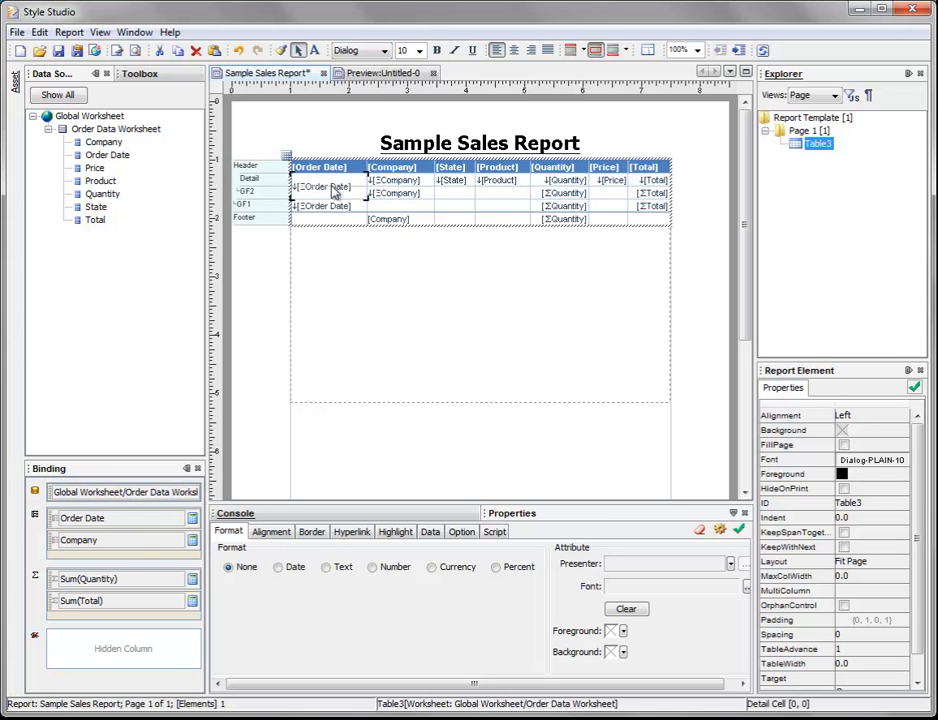
Step: Preview the report and page through it to examine how the merged Order Date cell spans each quarter's rows
left_click(400, 77)
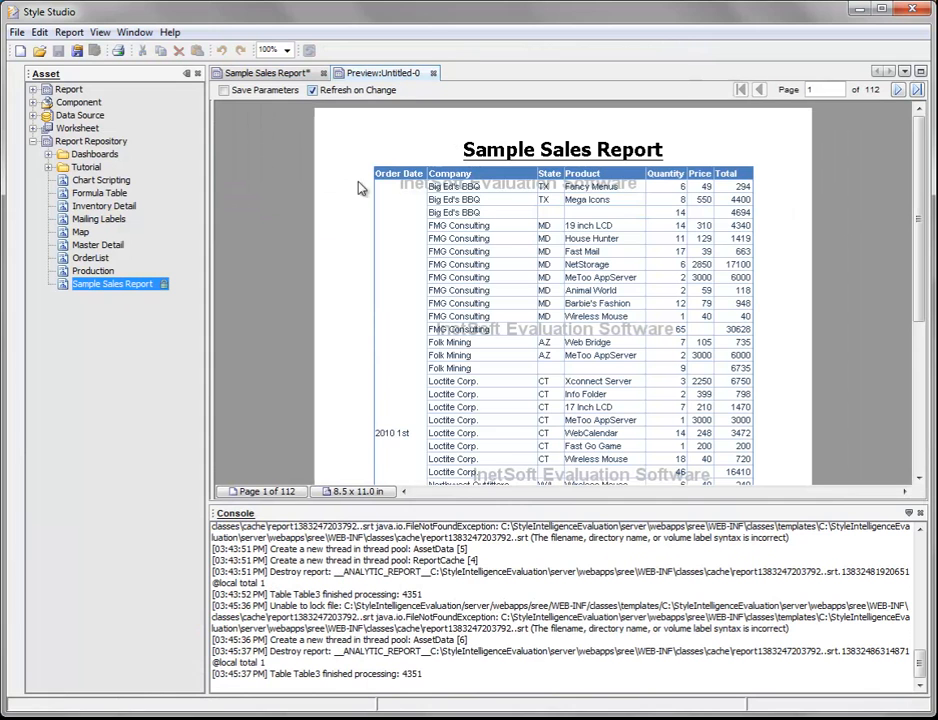
scroll(398, 346, "down", 3)
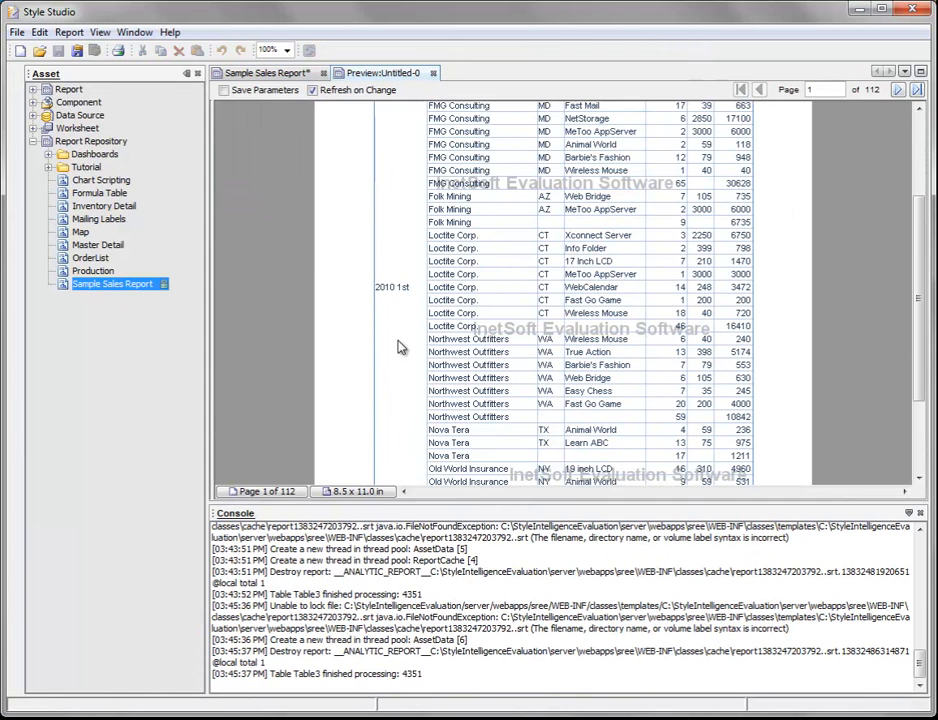
scroll(401, 245, "up", 3)
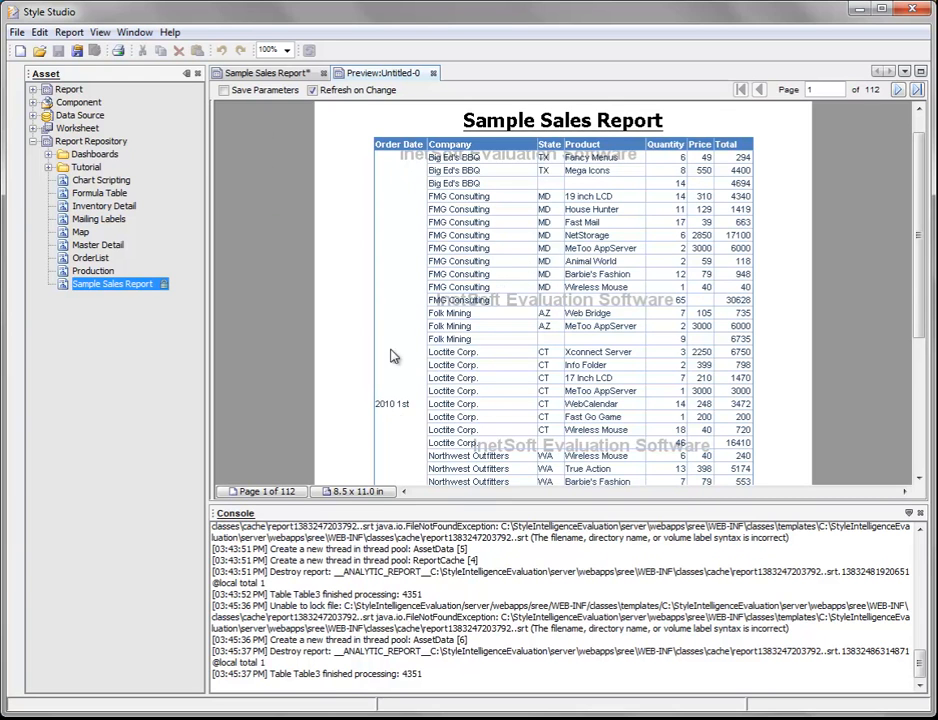
scroll(427, 230, "down", 3)
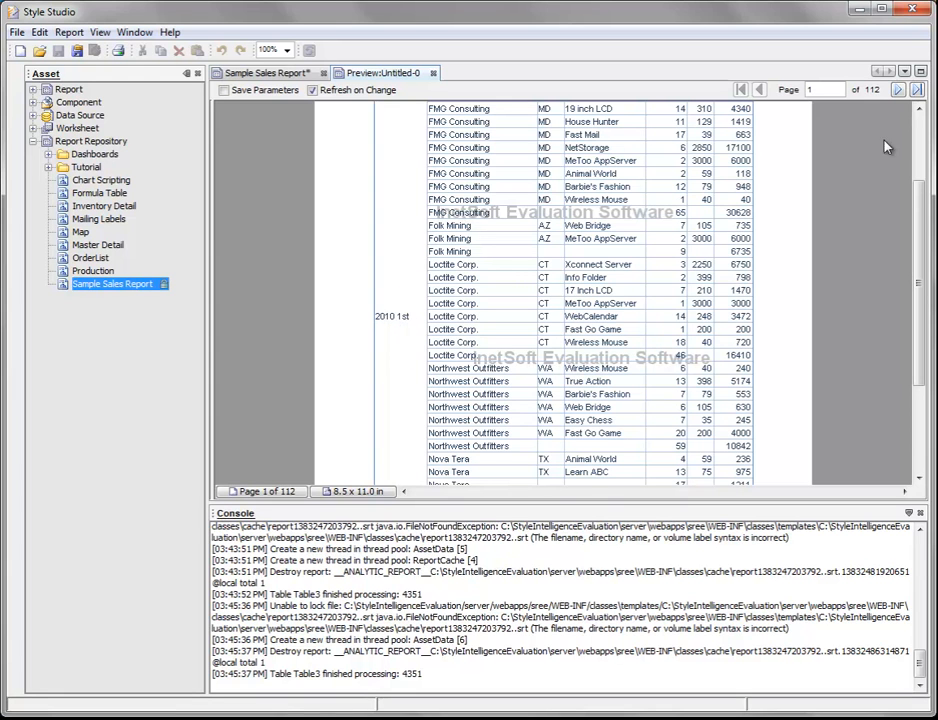
left_click(898, 89)
left_click(898, 89)
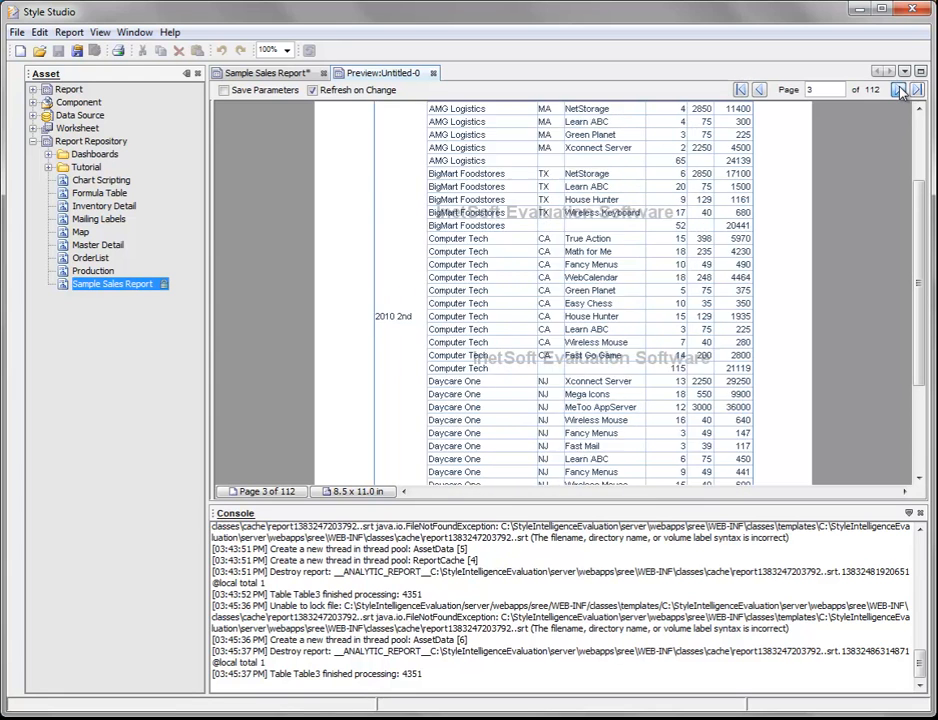
scroll(437, 325, "up", 3)
scroll(394, 291, "down", 5)
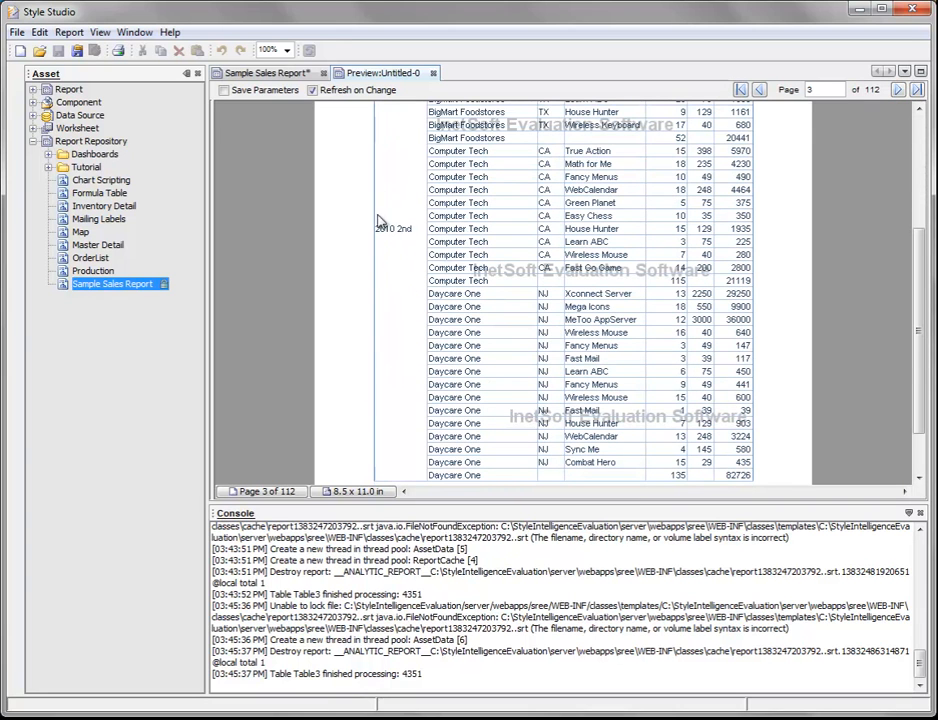
scroll(398, 249, "down", 2)
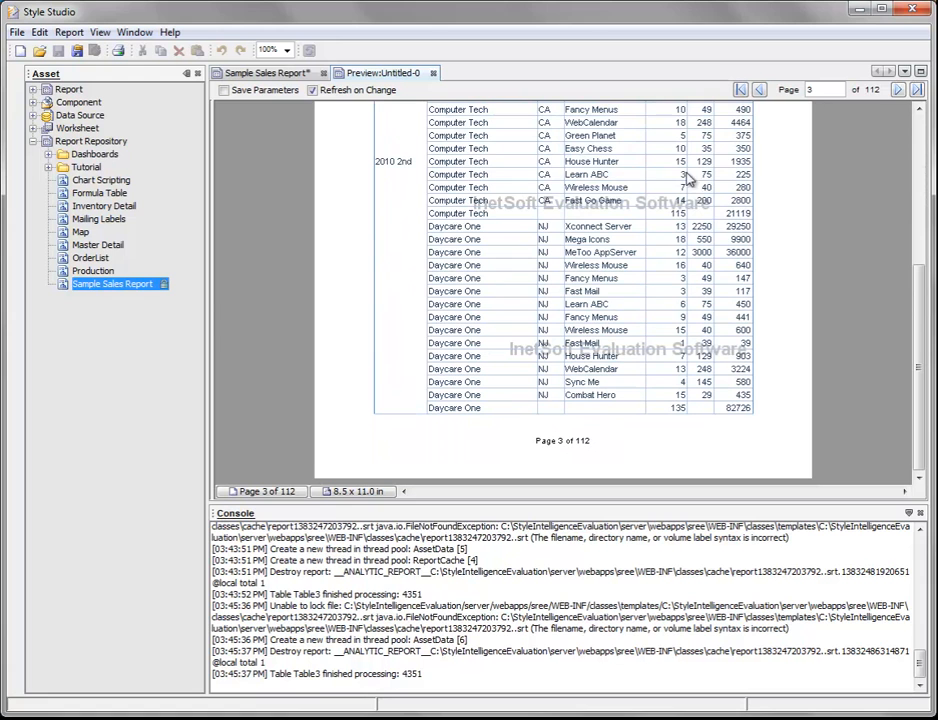
left_click(899, 91)
left_click(899, 91)
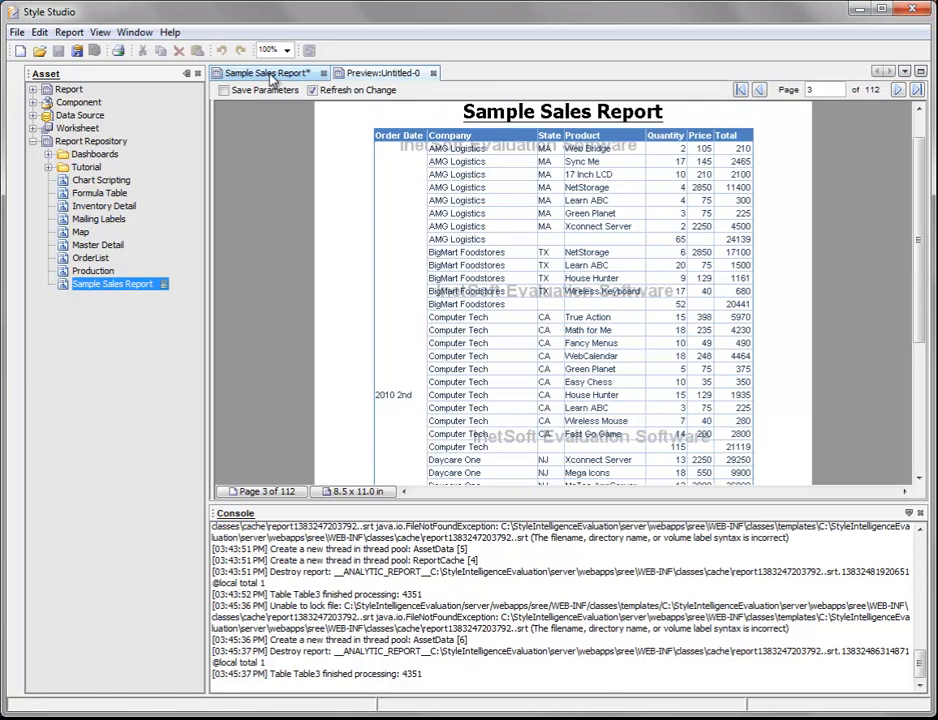
Step: Back in the report design, make the merged Order Date cell bold with font size 12
left_click(268, 74)
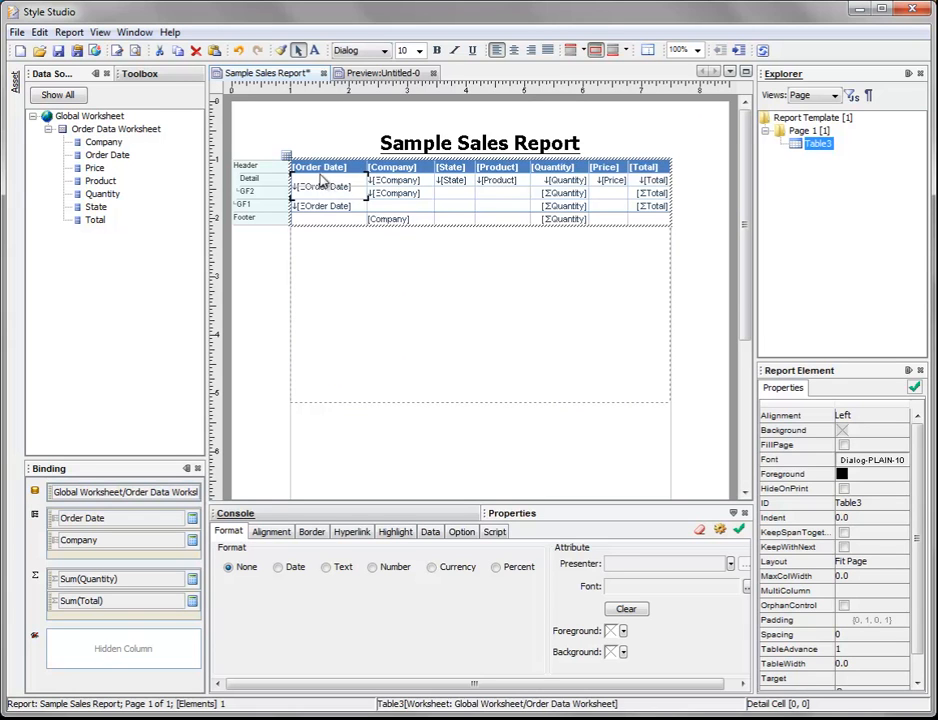
left_click(448, 219)
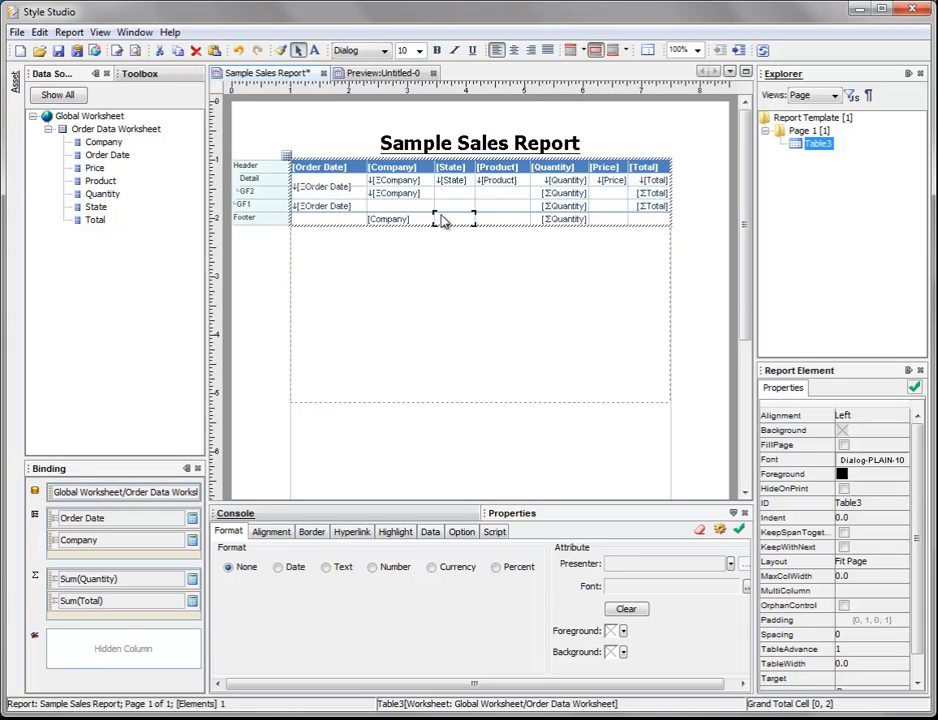
left_click(339, 187)
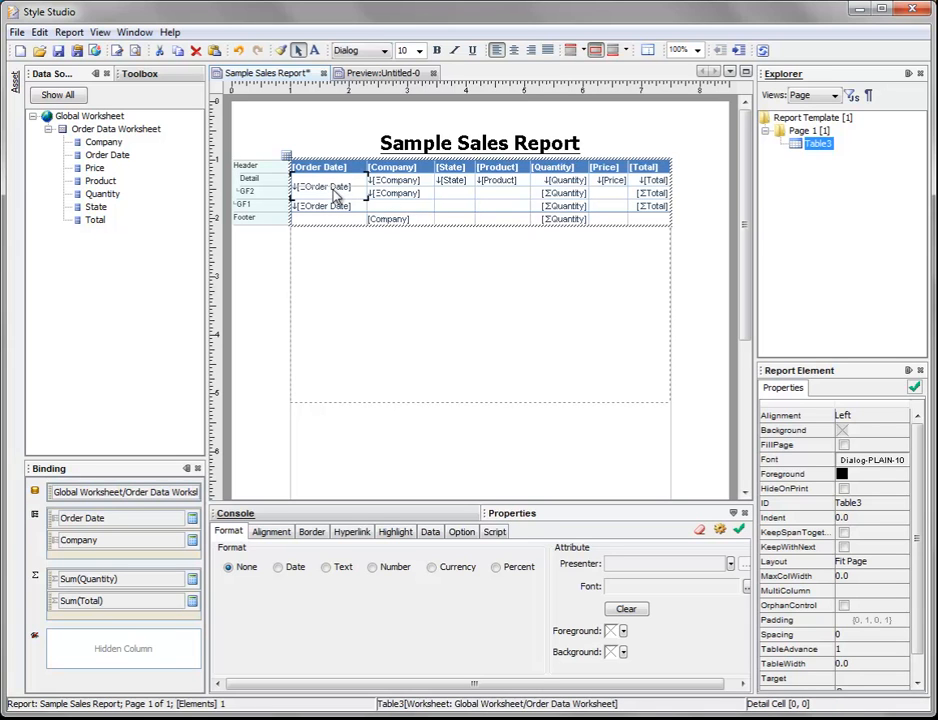
left_click(436, 50)
left_click(420, 50)
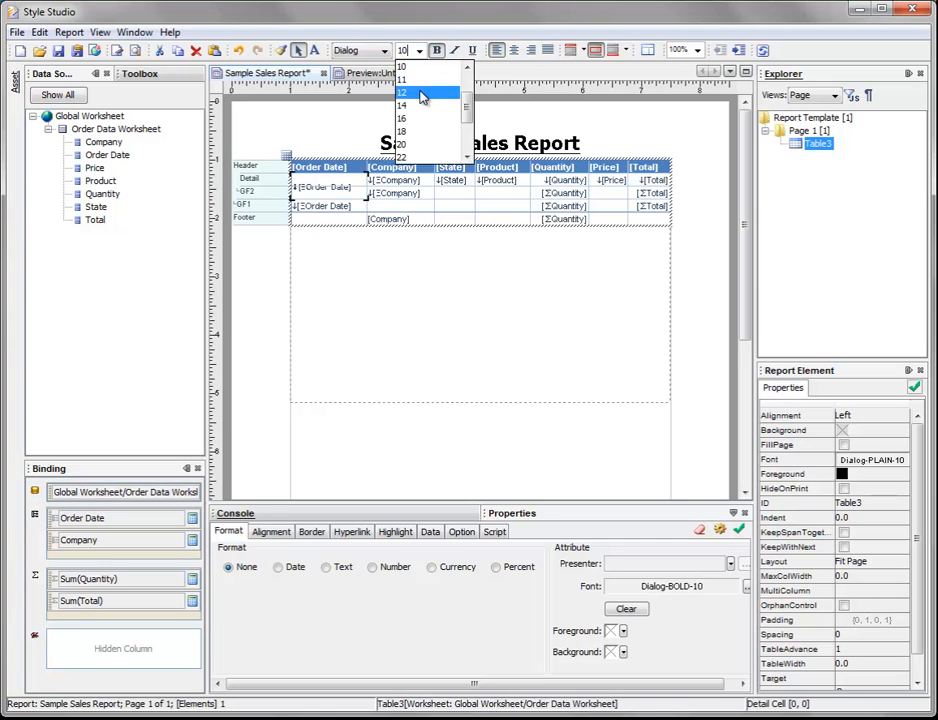
left_click(424, 92)
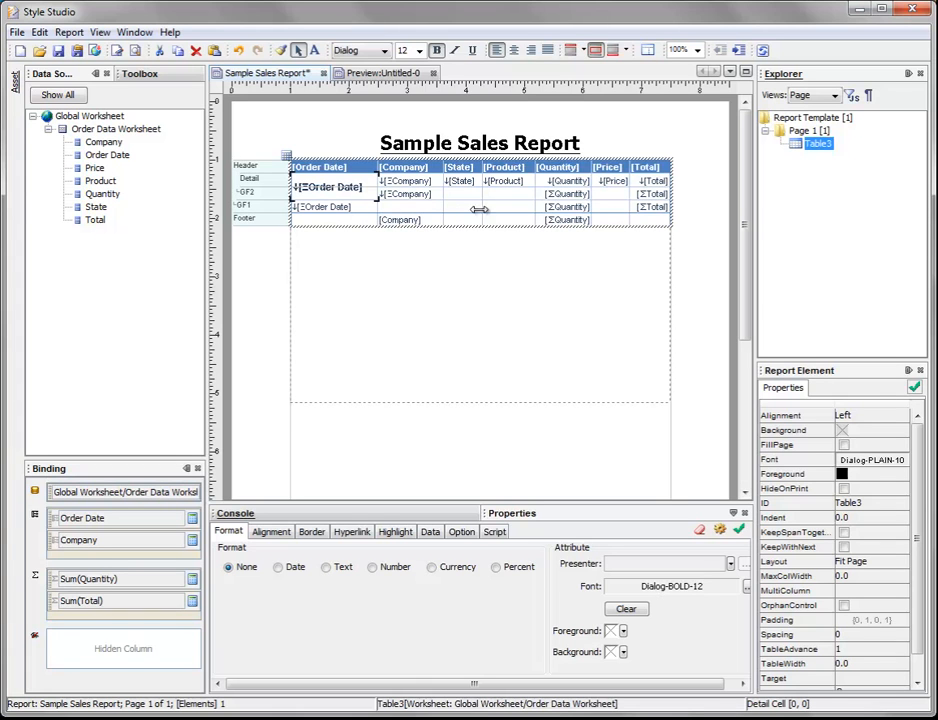
Step: Give the whole GF1 row of the sales table a light gray background
left_click(338, 208)
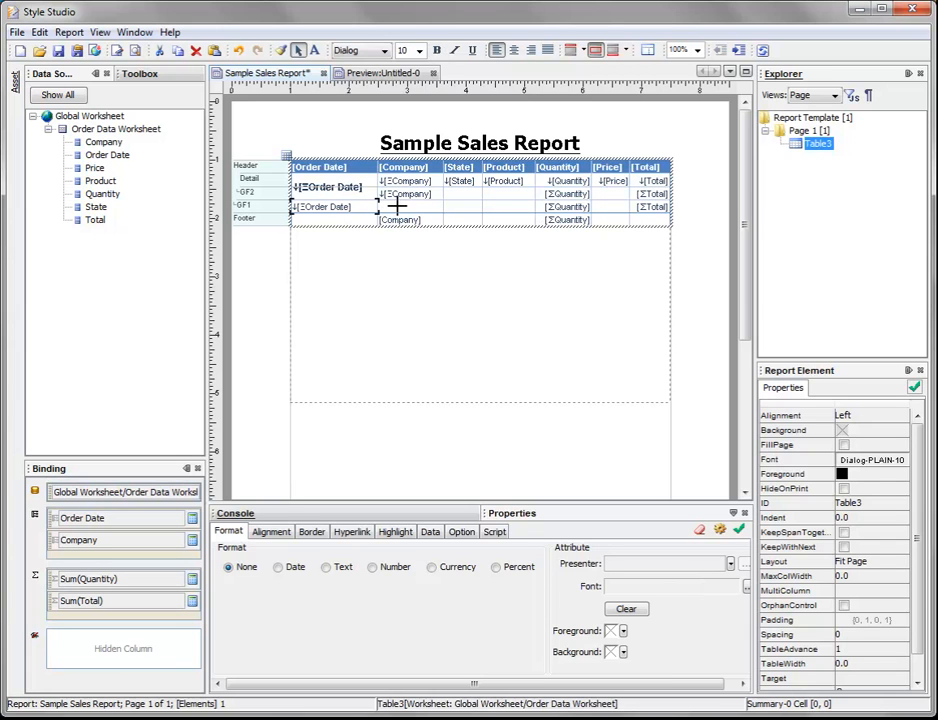
left_click_drag(426, 204, 649, 205)
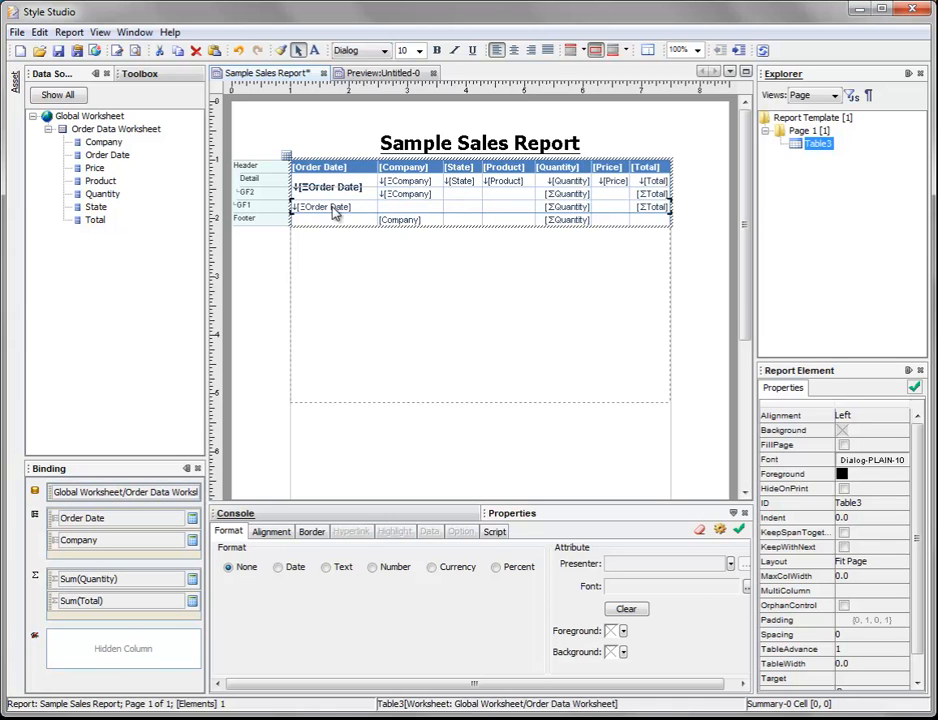
left_click(340, 209)
left_click(651, 207, "shift")
left_click(280, 207)
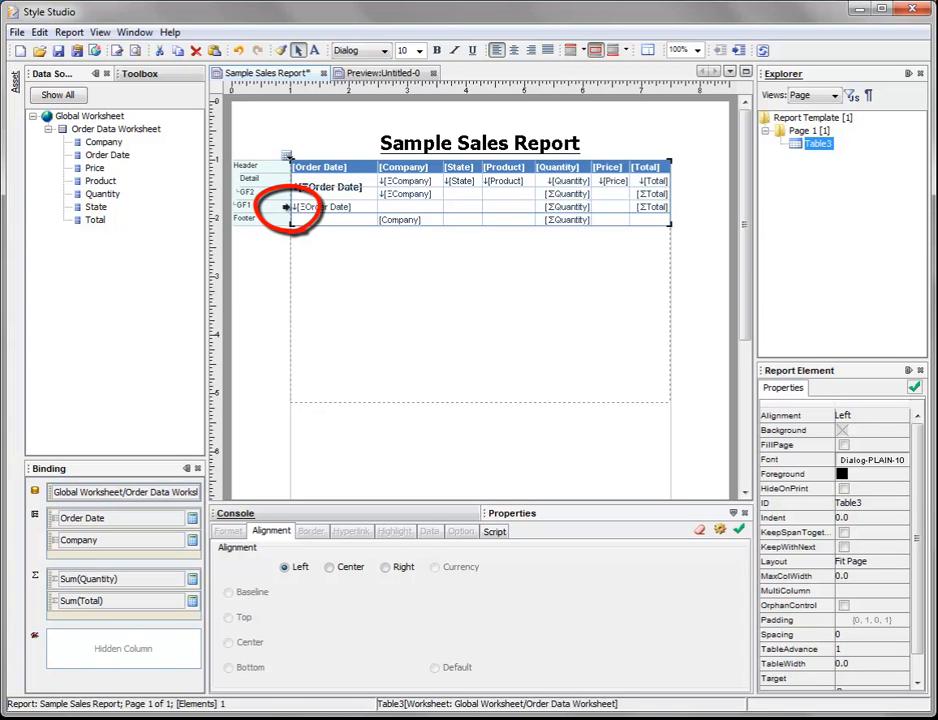
left_click(286, 207)
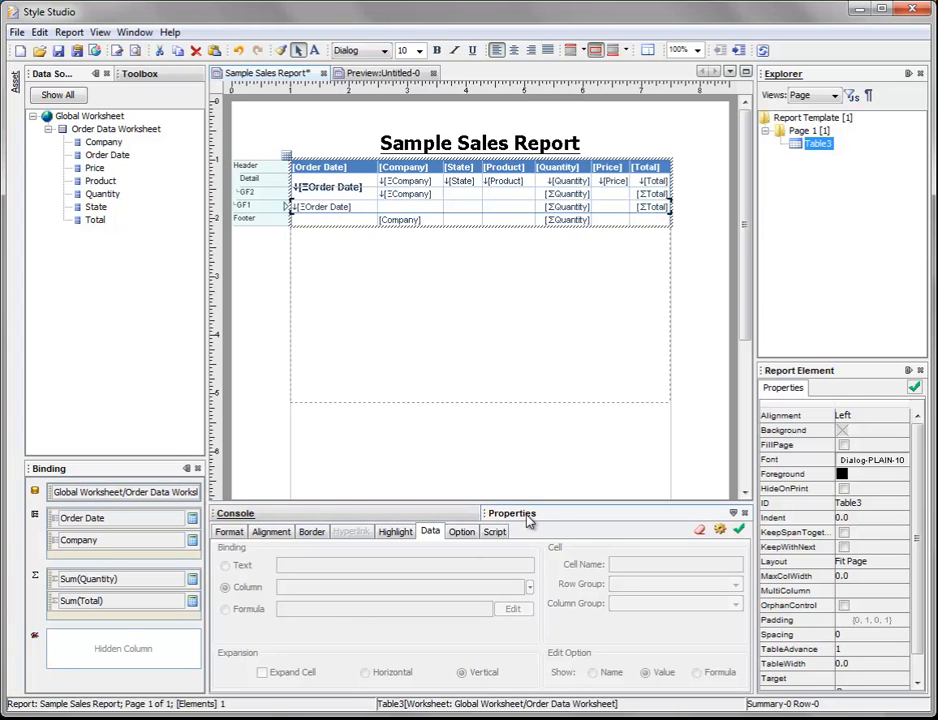
left_click(228, 532)
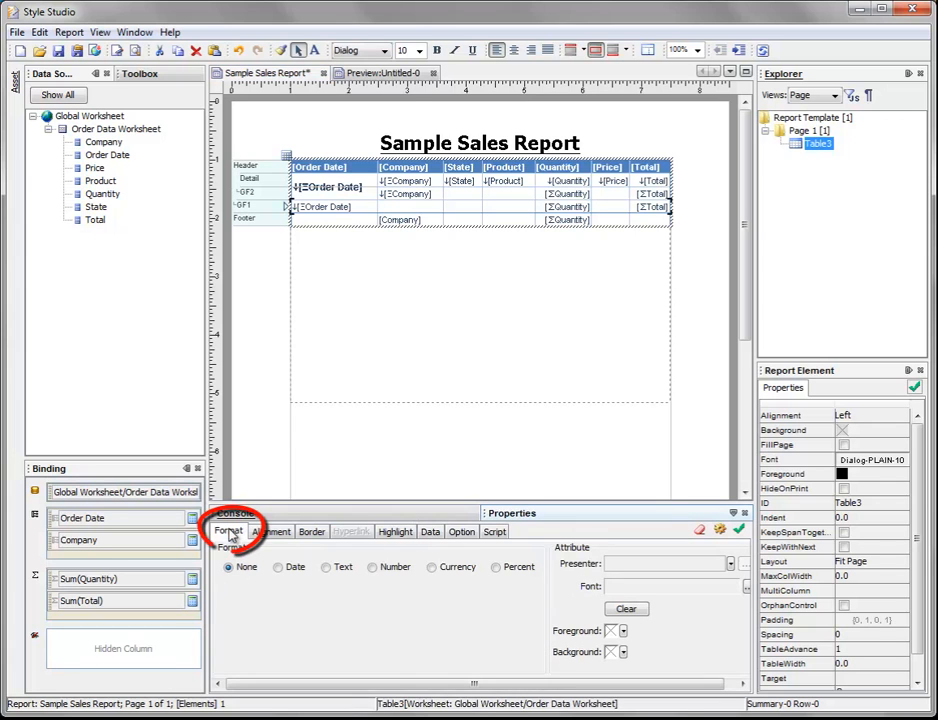
left_click(623, 652)
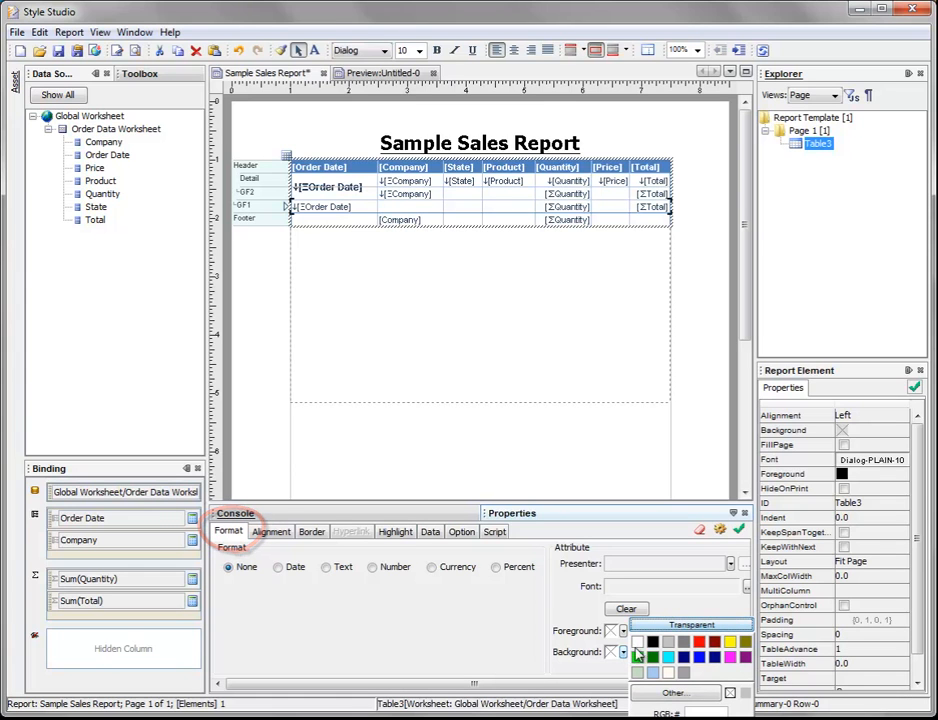
left_click(671, 644)
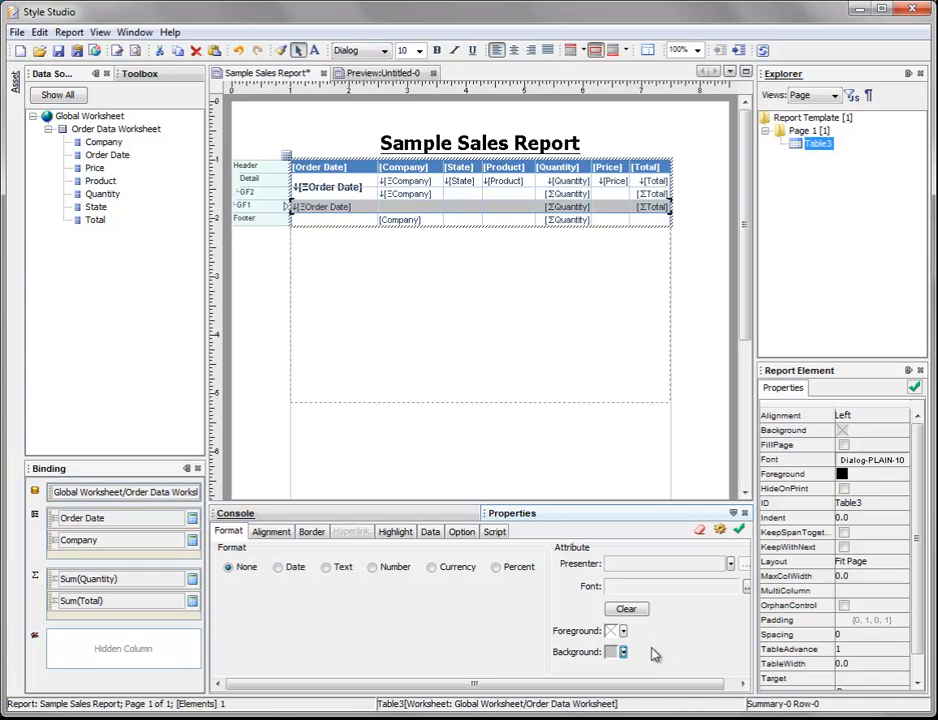
Step: Enter the label "Quarter Total:" in the GF1 row's empty cell under Company
left_click(429, 208)
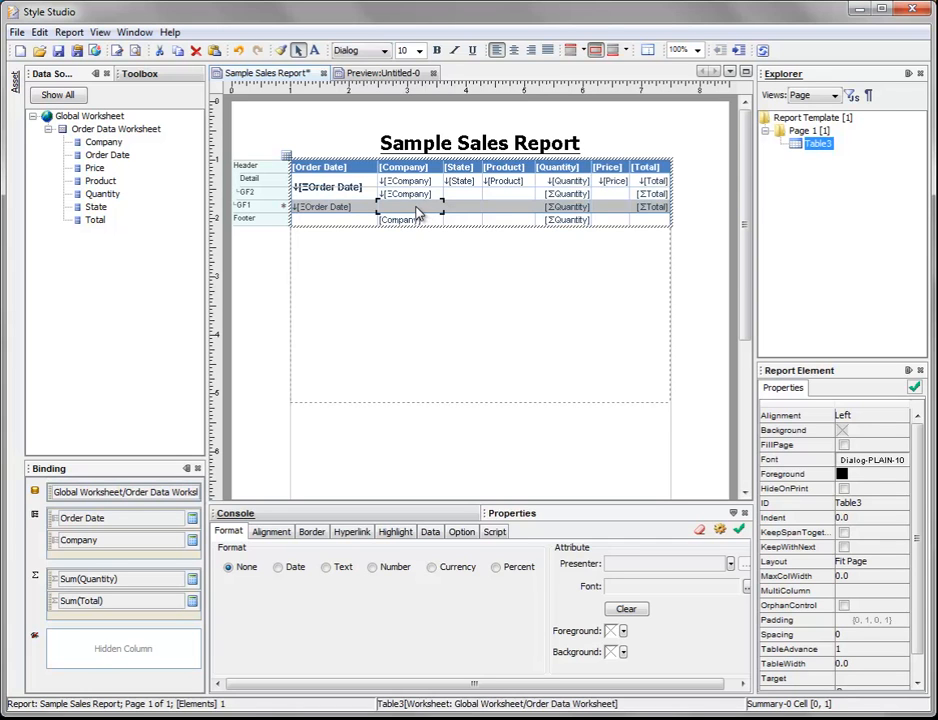
type("q")
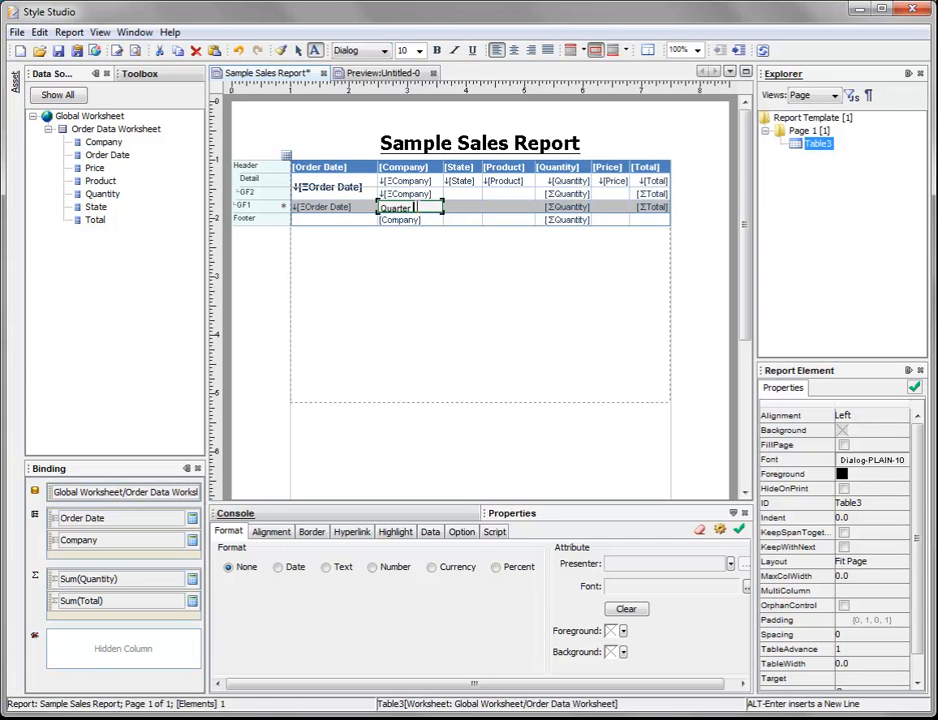
type("uarter Total:")
left_click(460, 213)
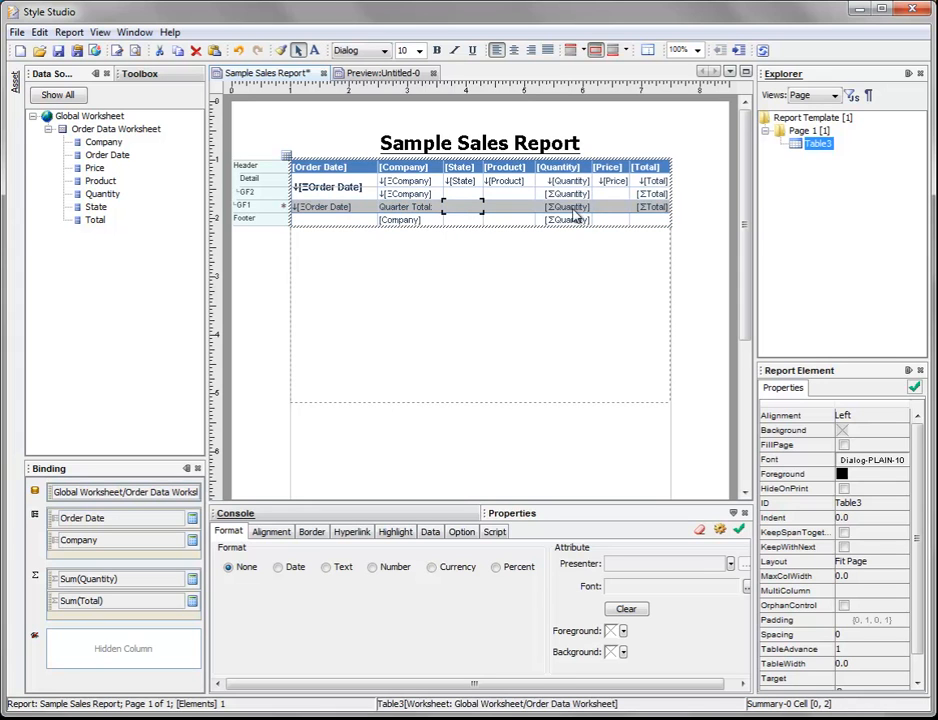
Step: Merge the GF1 row's "Quarter Total:" cell with the empty State and Product cells beside it
left_click(386, 210)
left_click_drag(447, 206, 503, 206)
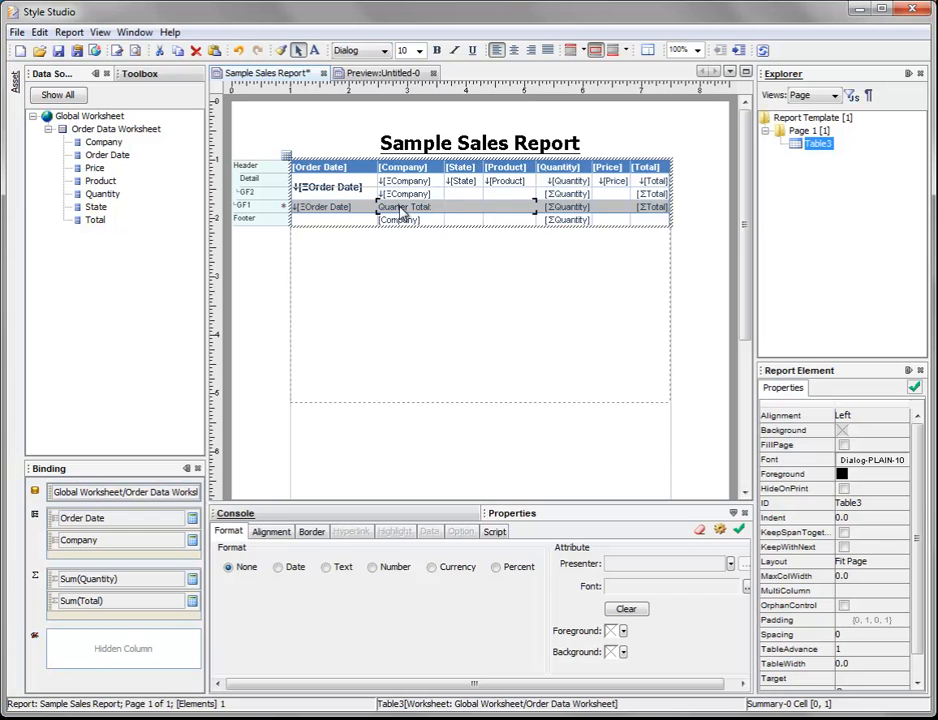
right_click(500, 206)
mouse_move(537, 216)
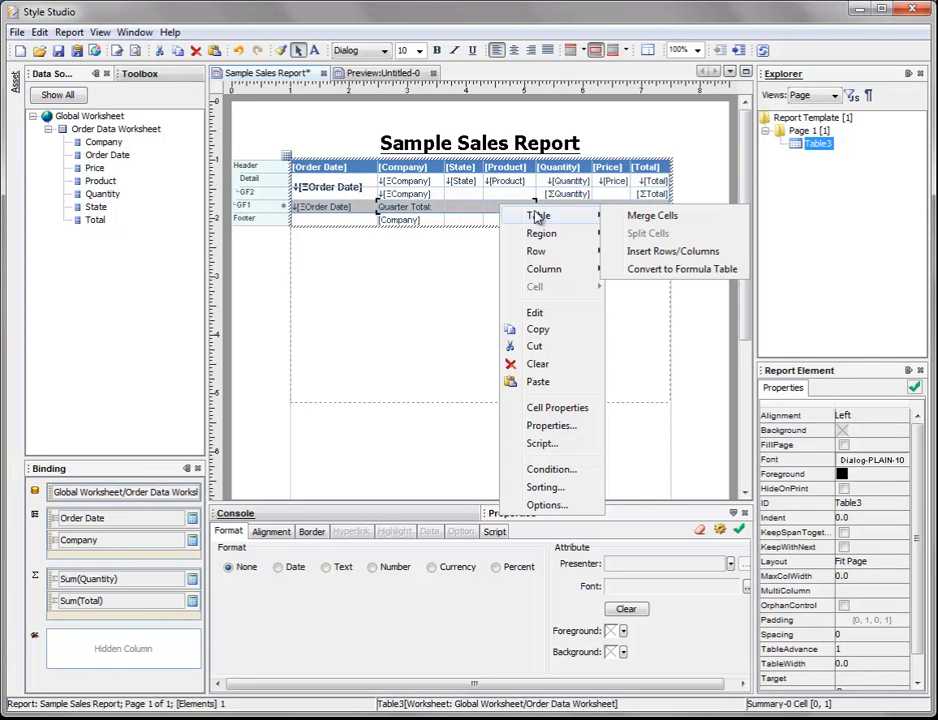
left_click(630, 216)
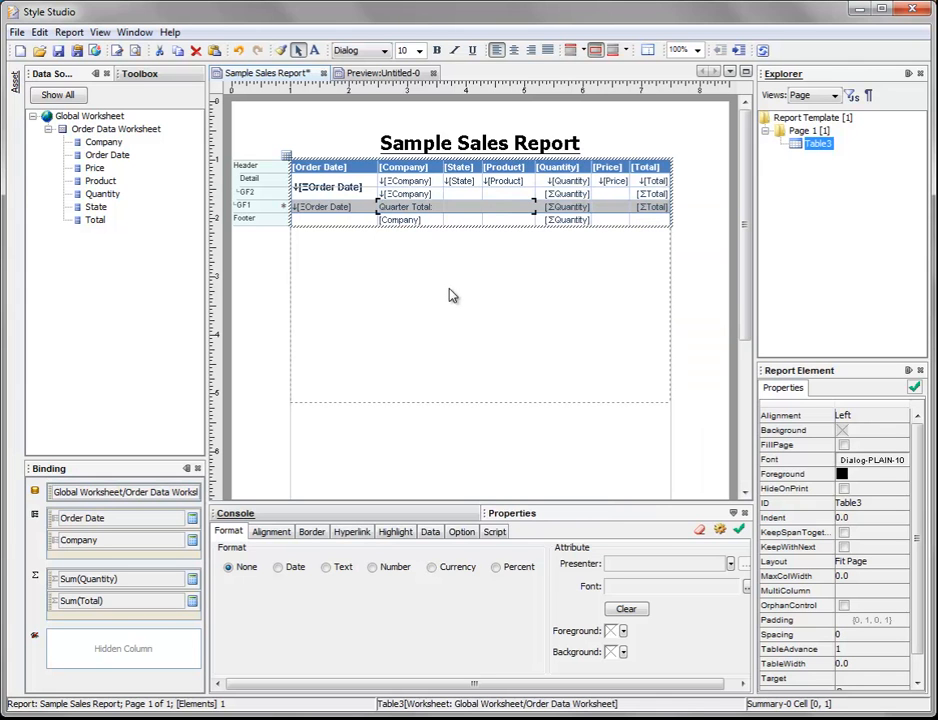
Step: Preview the report and page through it to examine the shaded Quarter Total row at the end of the first quarter
left_click(375, 75)
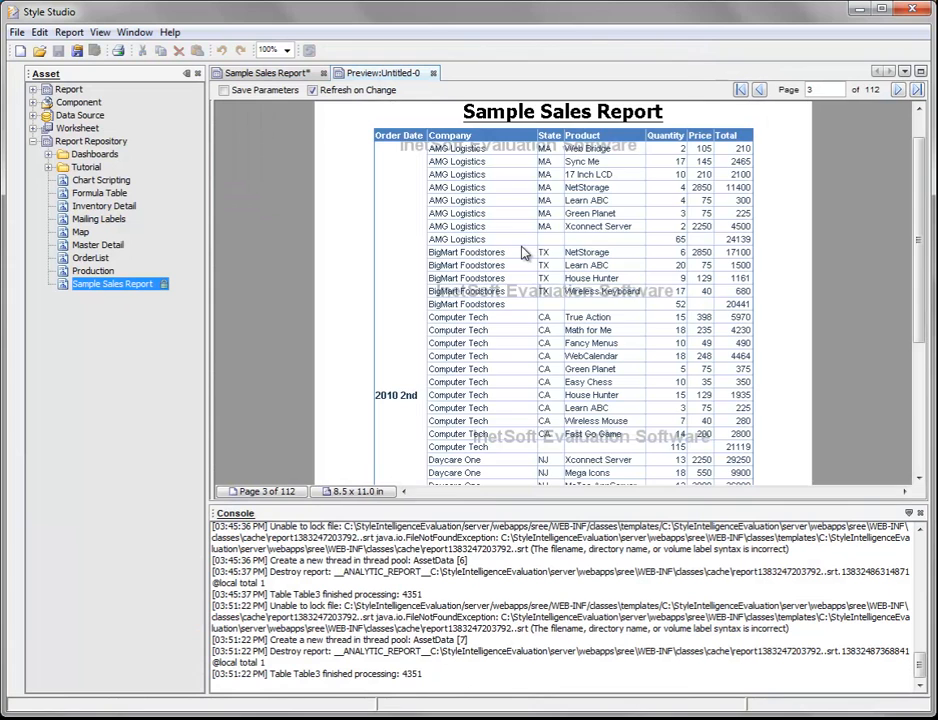
scroll(520, 252, "down", 3)
scroll(520, 252, "down", 3)
scroll(520, 252, "up", 6)
left_click(899, 90)
scroll(575, 218, "down", 3)
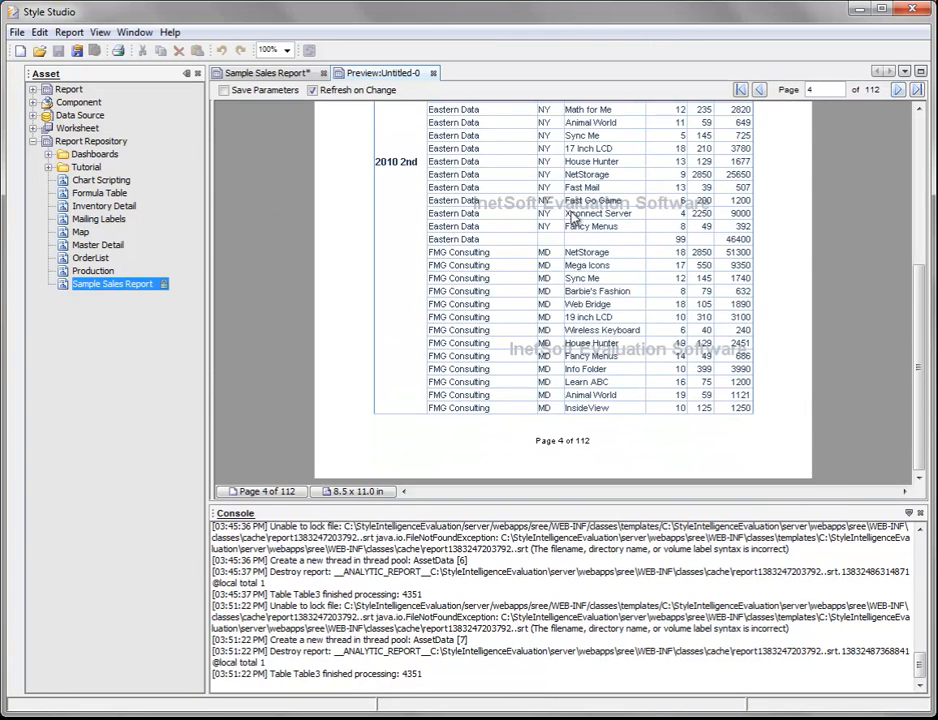
left_click(897, 91)
scroll(820, 113, "up", 3)
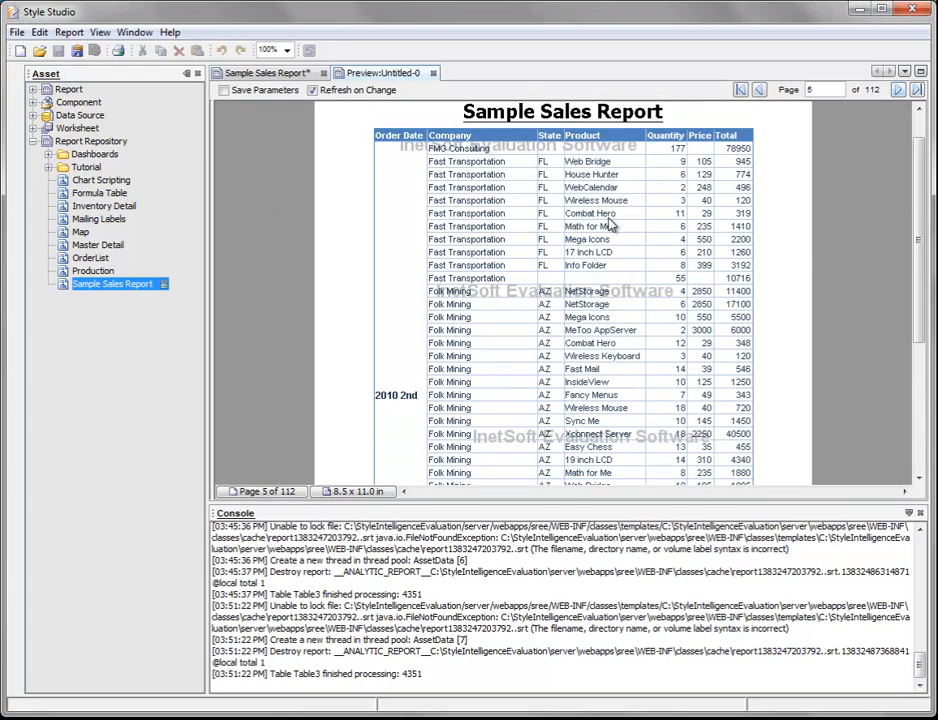
left_click(899, 90)
left_click(742, 90)
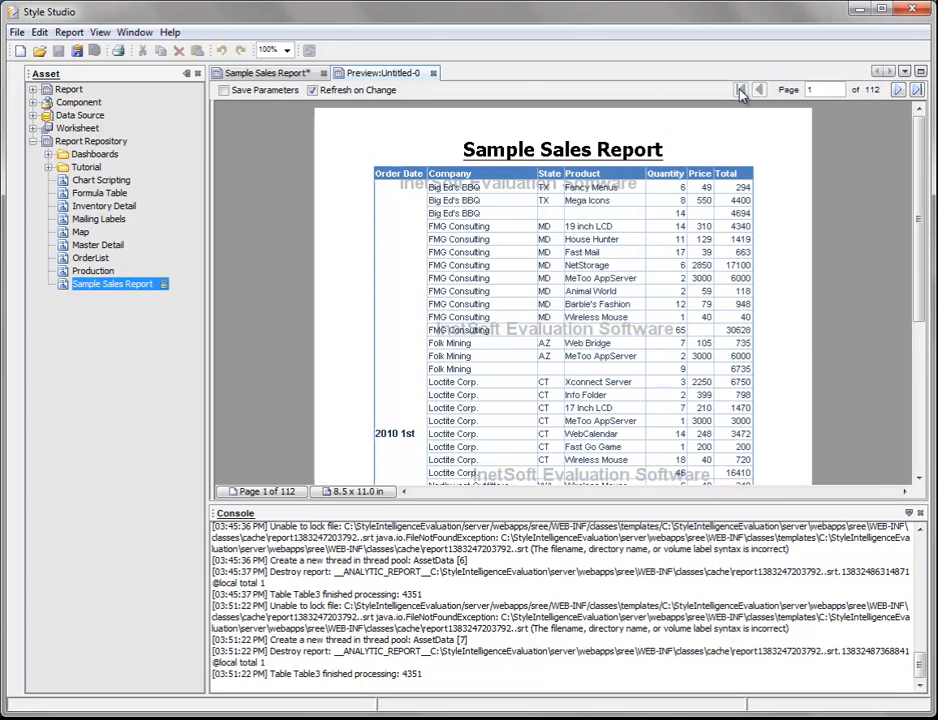
scroll(476, 255, "down", 5)
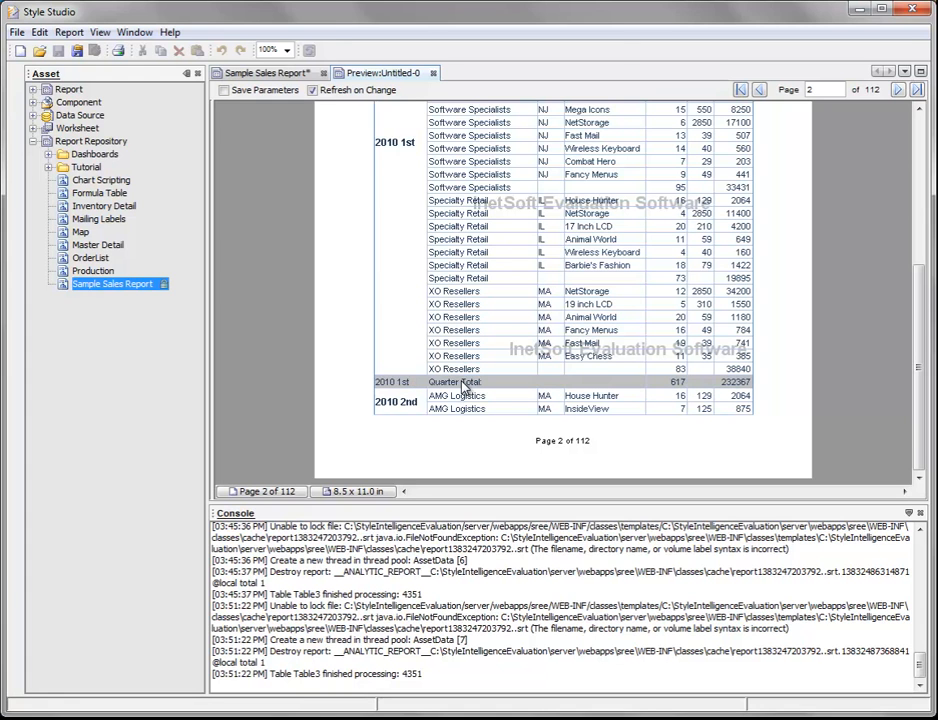
Step: Back in the report design, make the entire GF1 row bold with font size 11 and preview the result
left_click(285, 74)
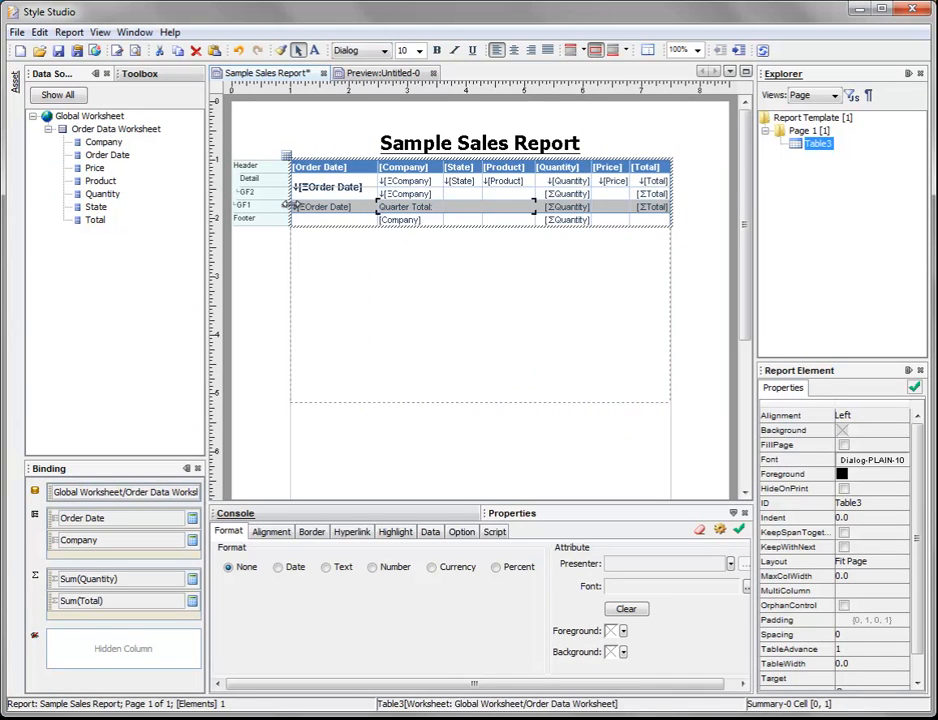
left_click(281, 206)
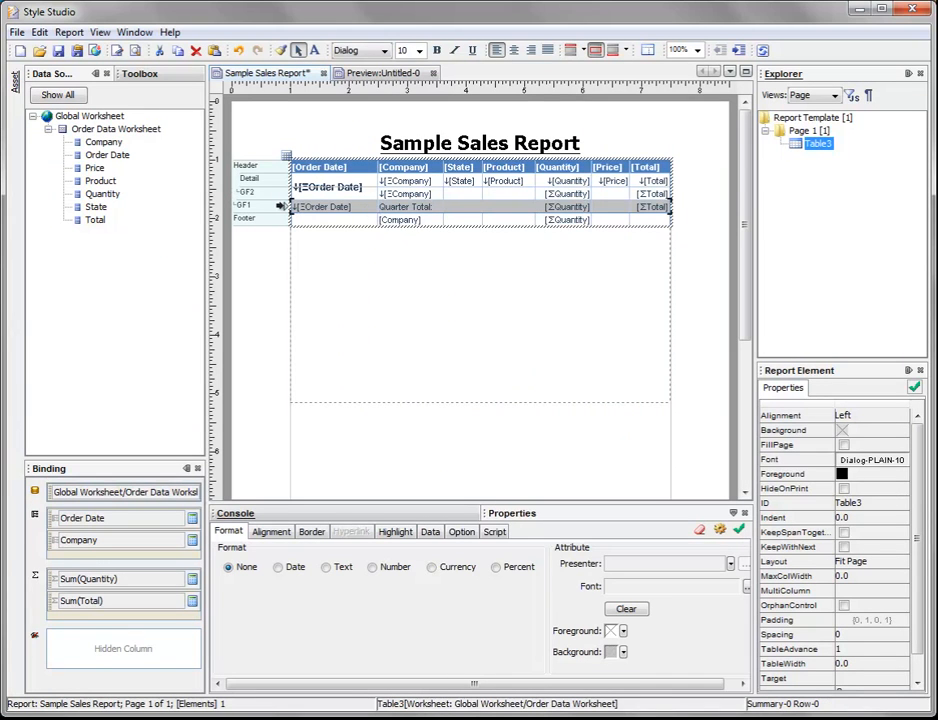
left_click(419, 50)
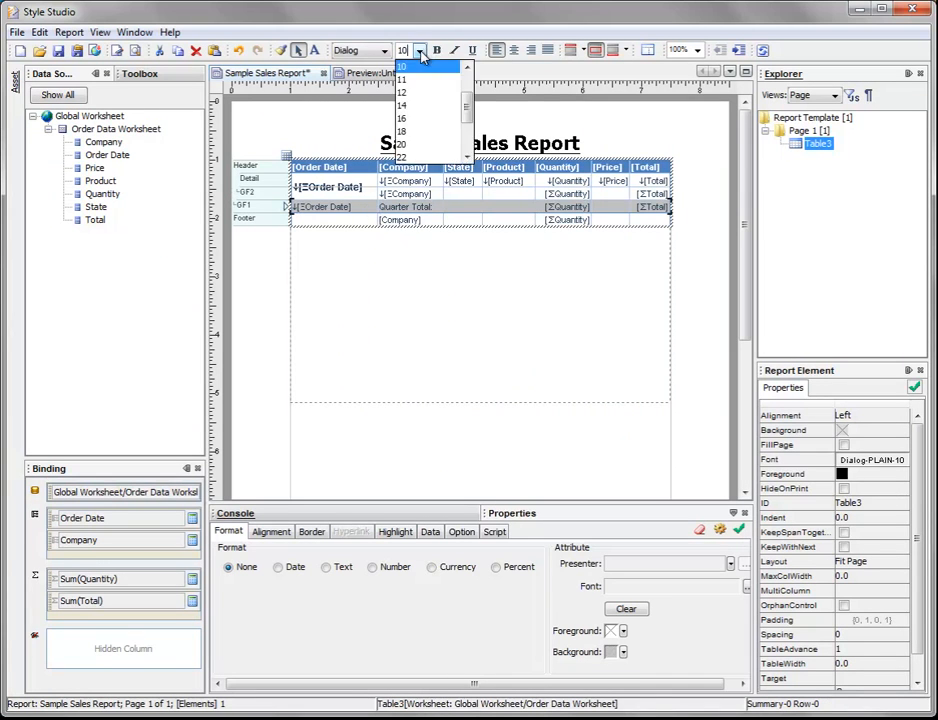
left_click(419, 80)
left_click(436, 50)
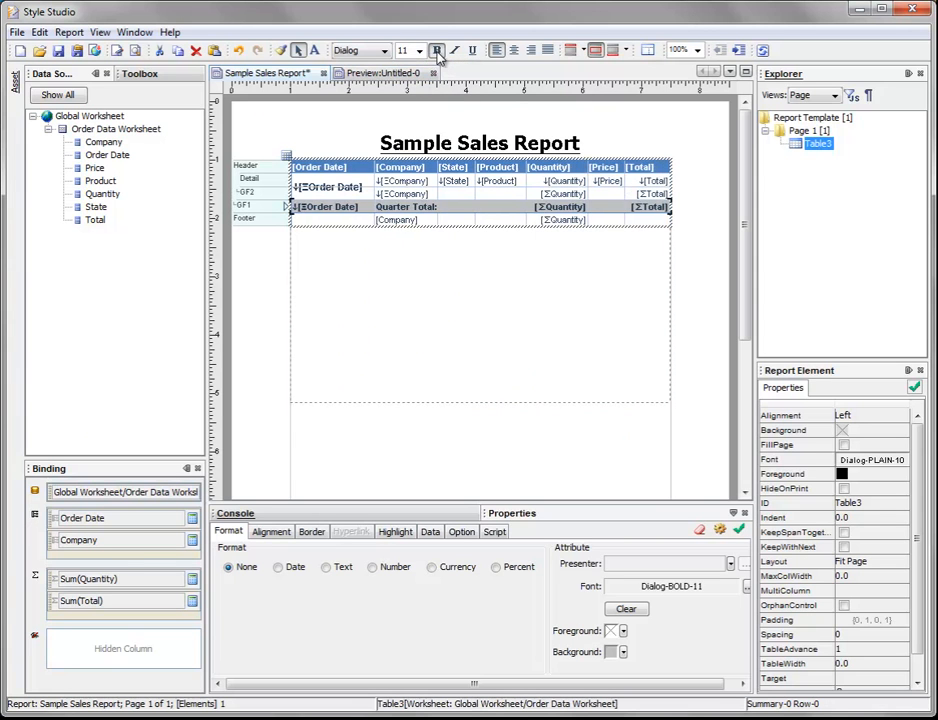
left_click(412, 73)
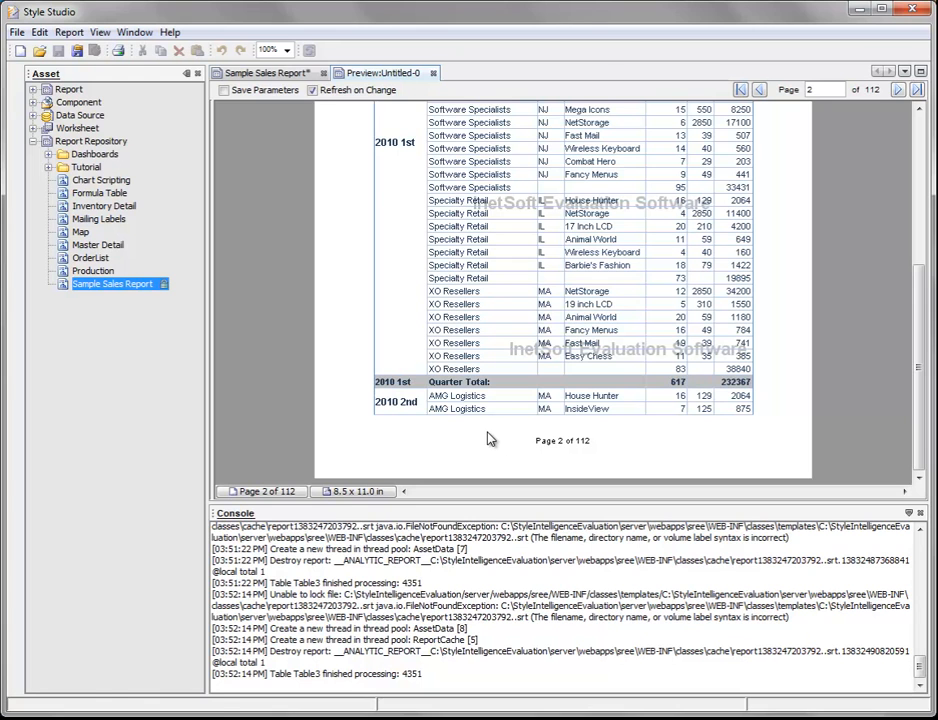
Step: In the report design, give the whole GF2 row a light blue background
left_click(285, 74)
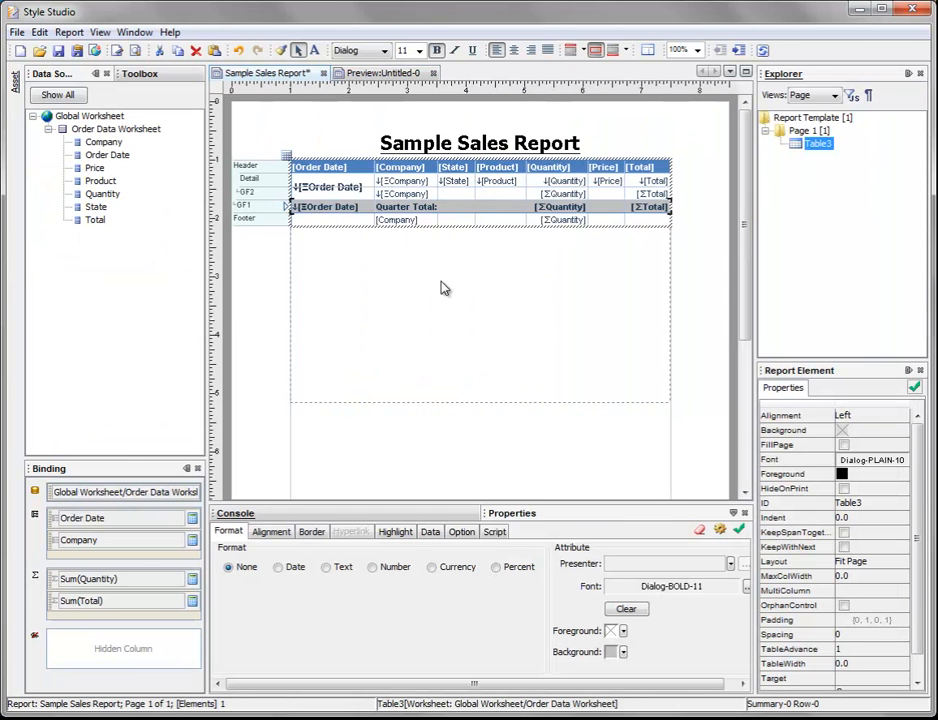
left_click(281, 193)
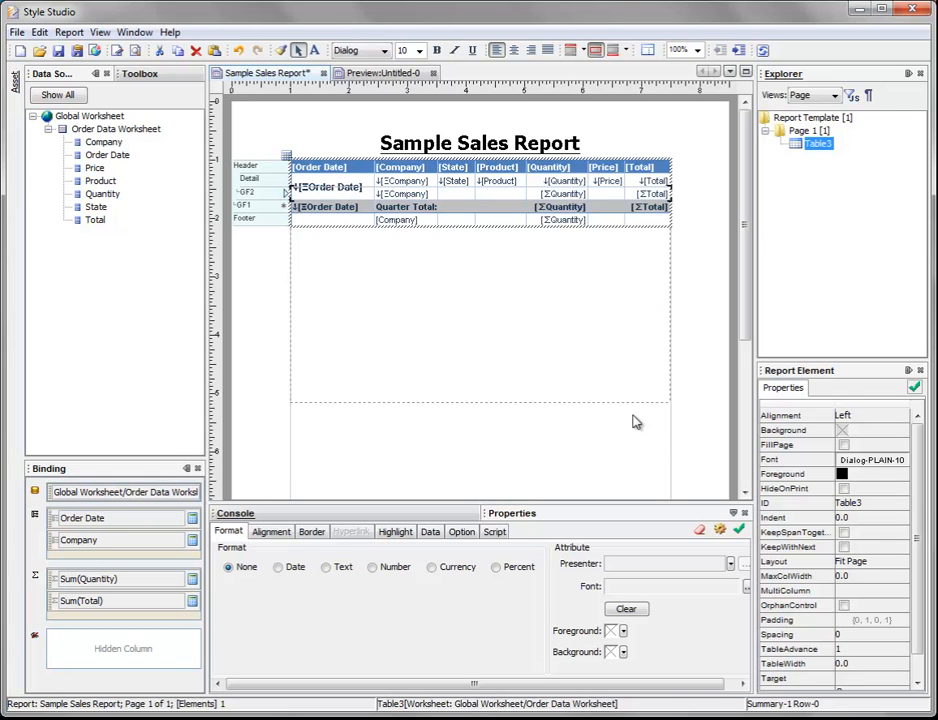
left_click(624, 652)
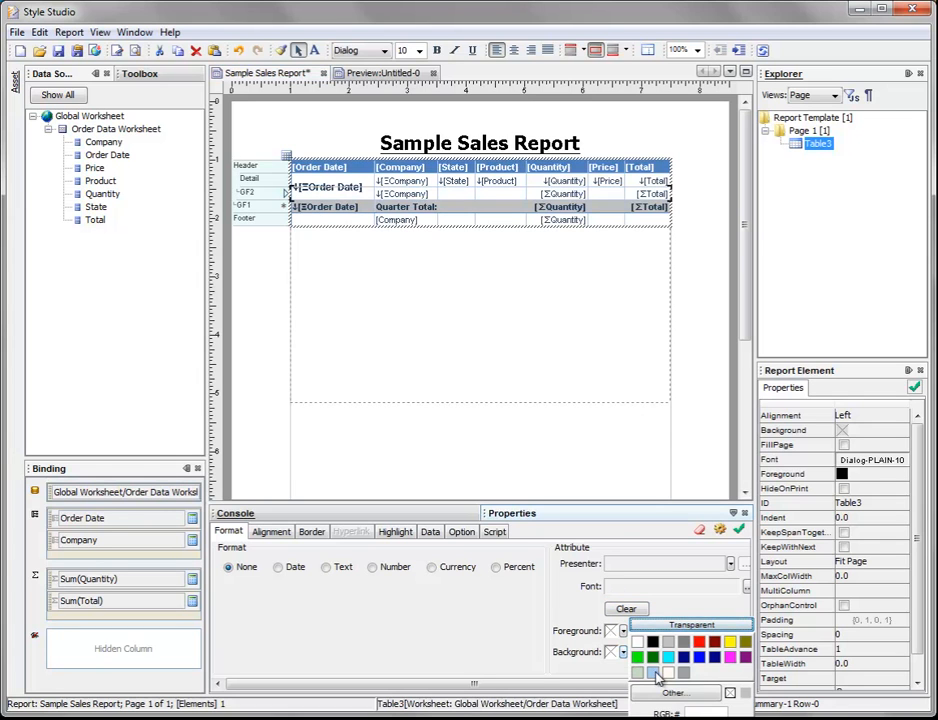
left_click(656, 677)
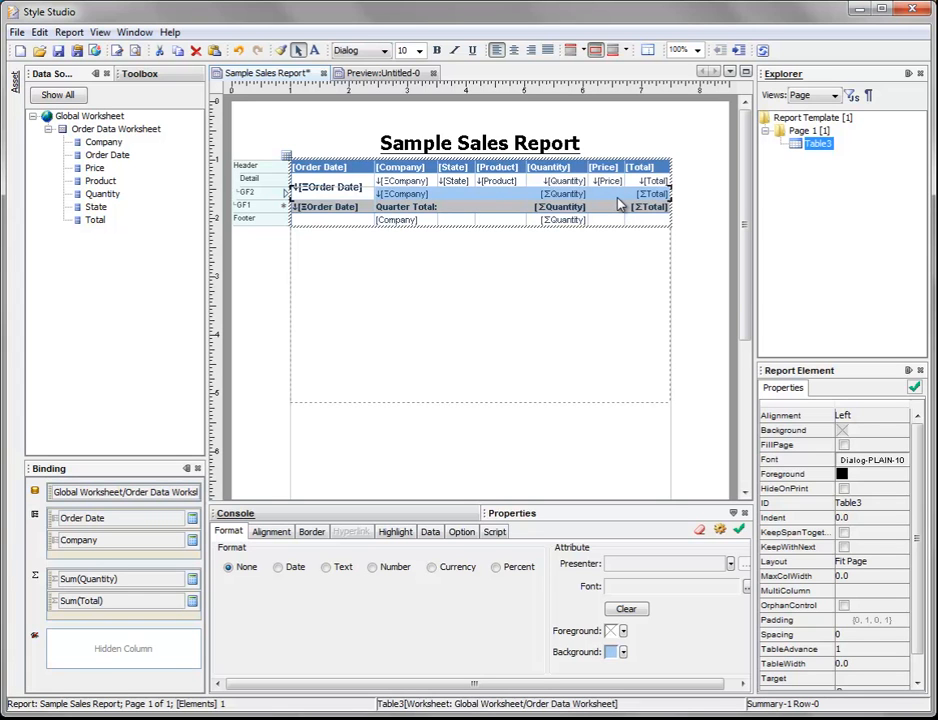
Step: Enter the label "Company Total:" in the GF2 row's empty cell under State
left_click(456, 195)
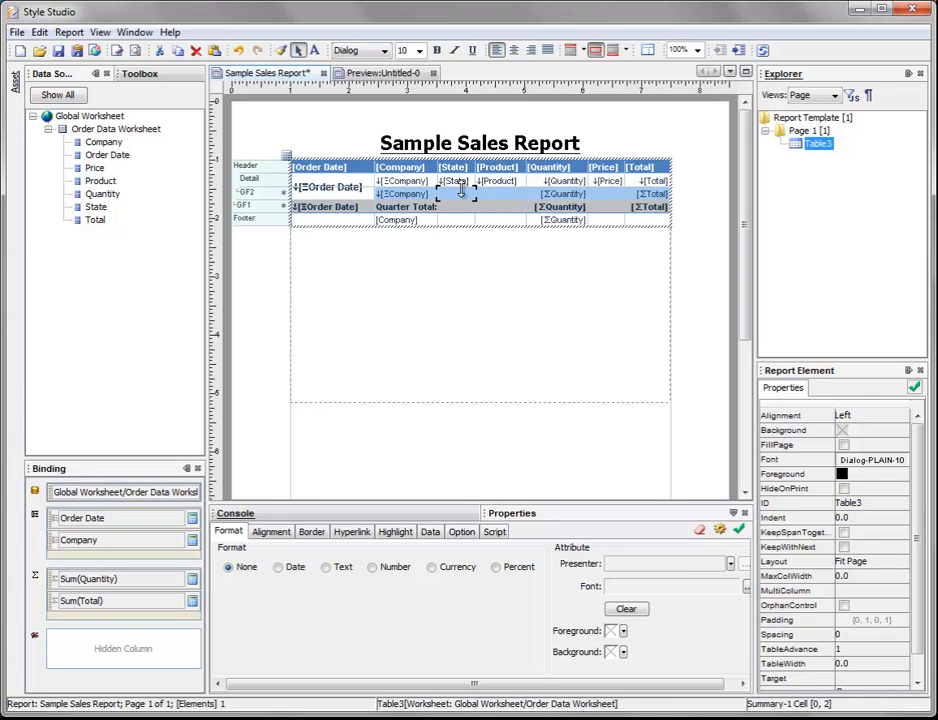
double_click(460, 192)
type("Company")
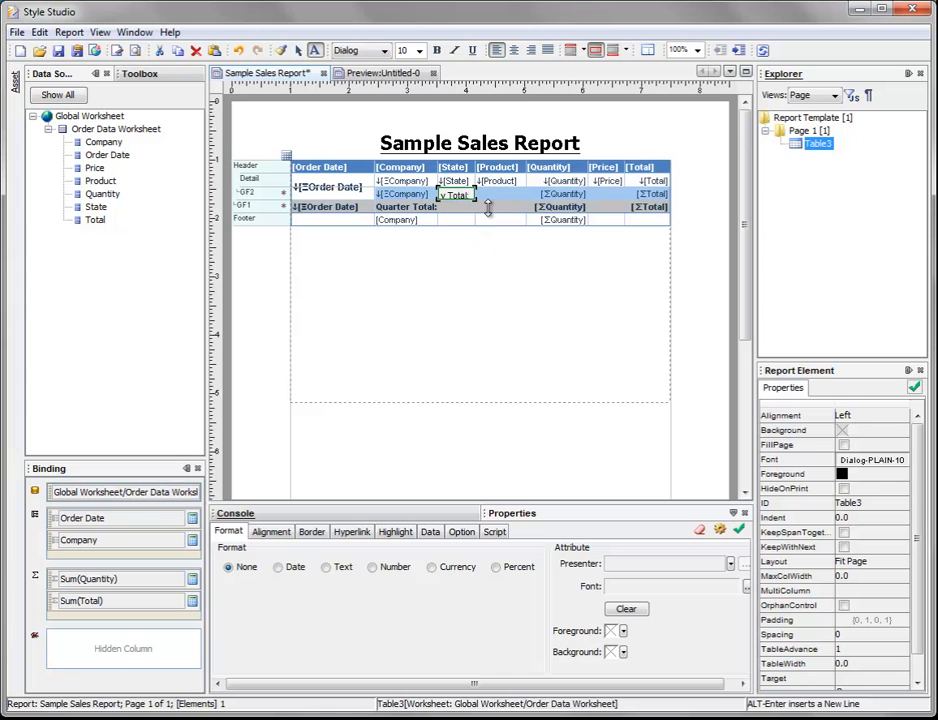
left_click(489, 203)
Step: Merge the GF2 row's "Company Total:" cell with the empty Product cell beside it
left_click(467, 194)
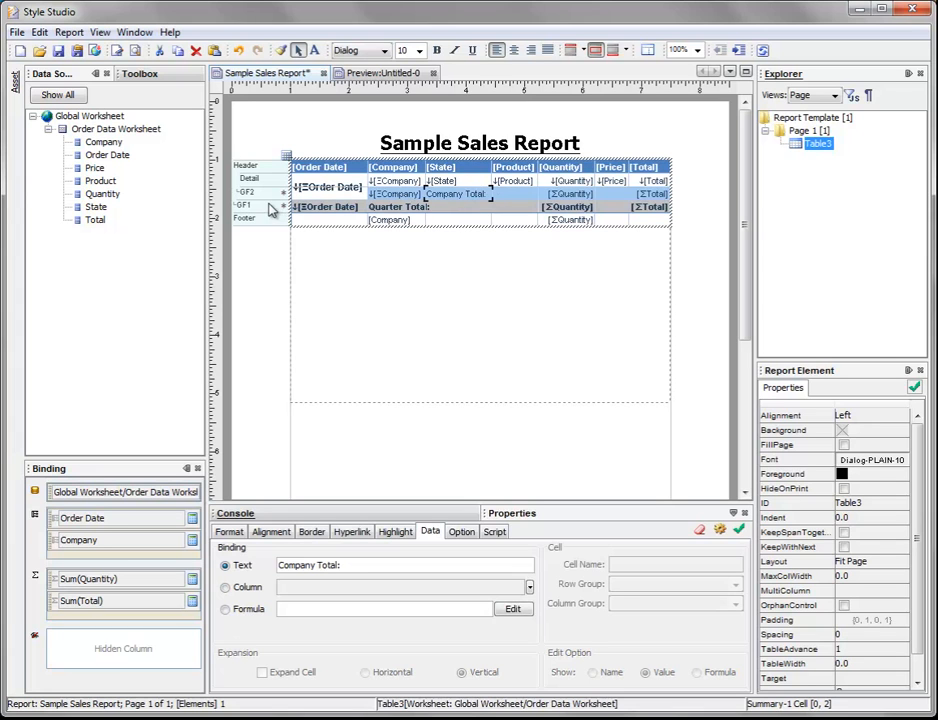
left_click(511, 192, "shift")
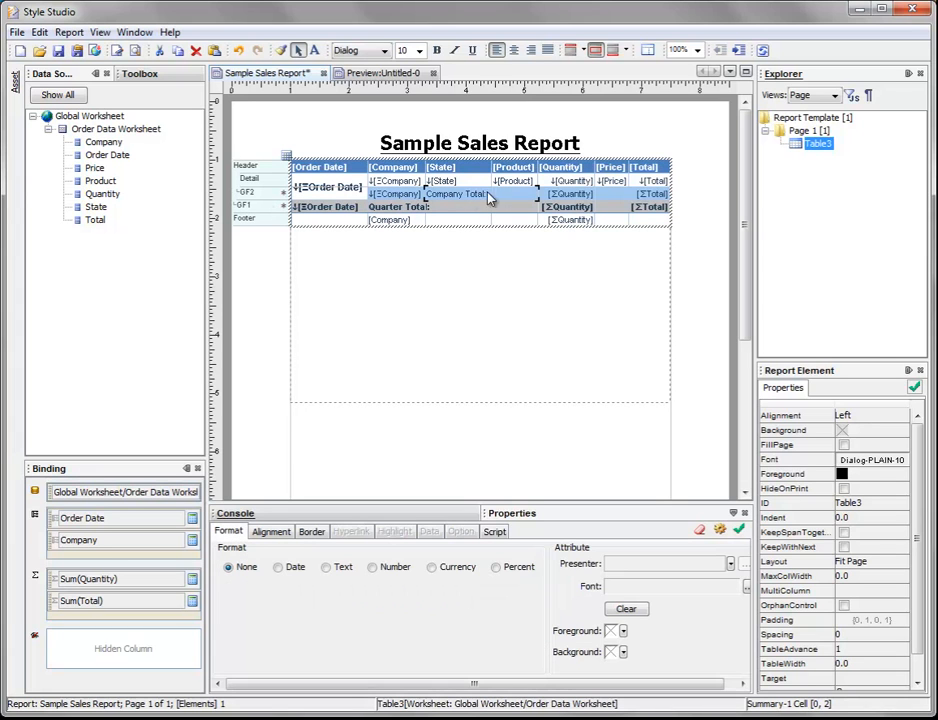
right_click(504, 198)
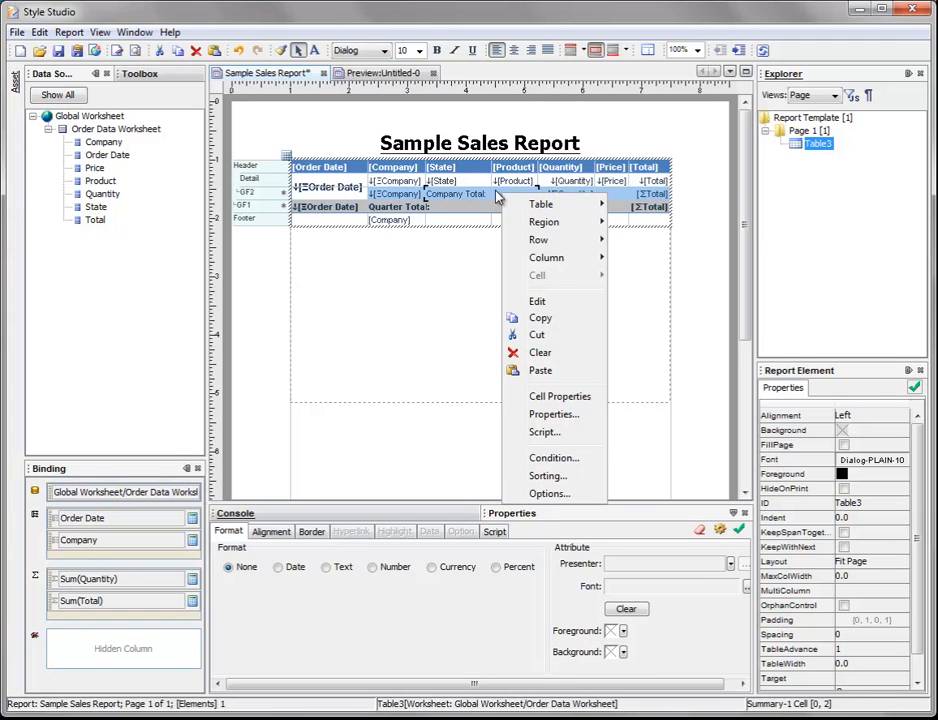
mouse_move(560, 207)
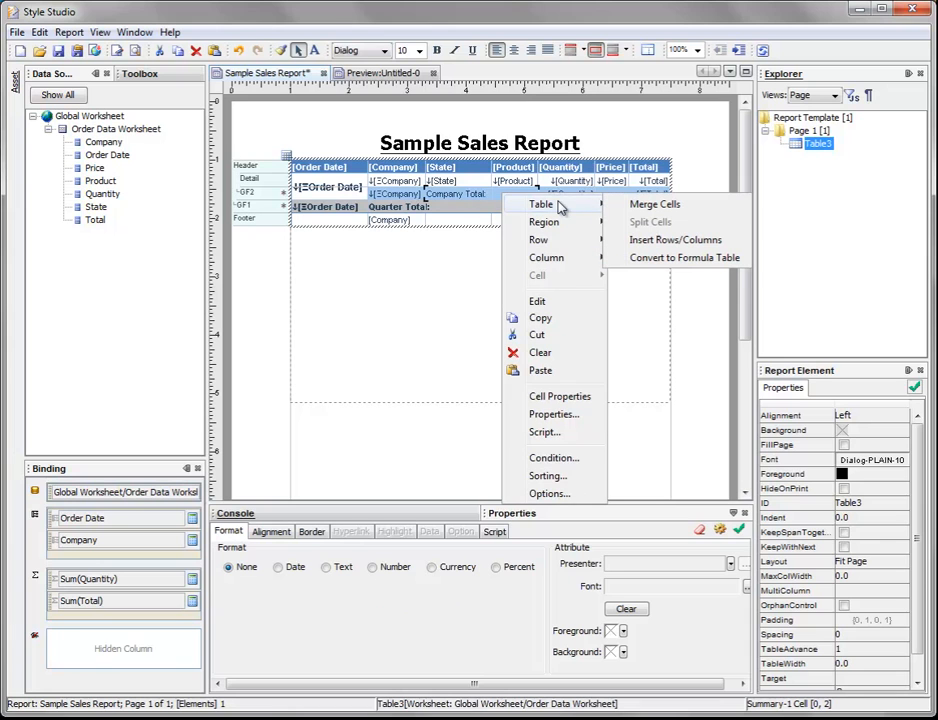
left_click(641, 205)
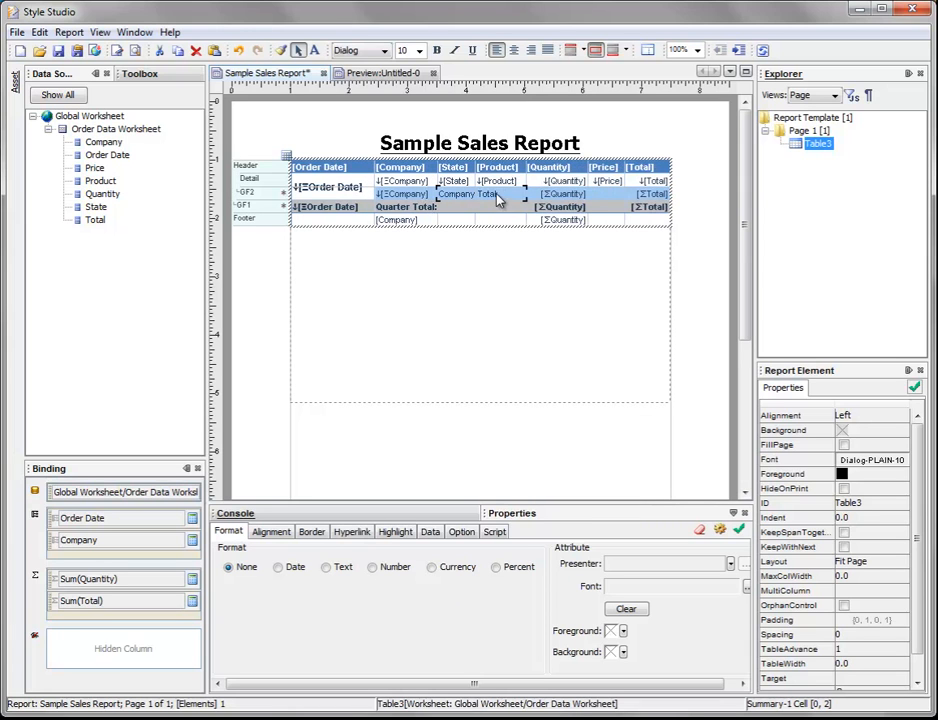
Step: Make the entire GF2 row bold with font size 11
left_click(632, 192, "shift")
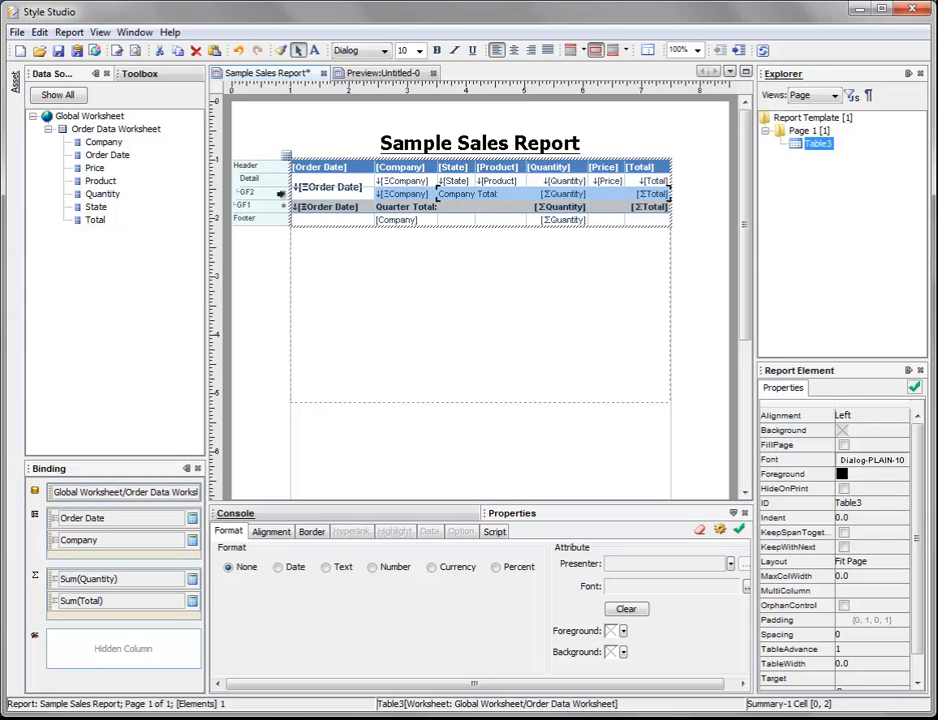
left_click(282, 193)
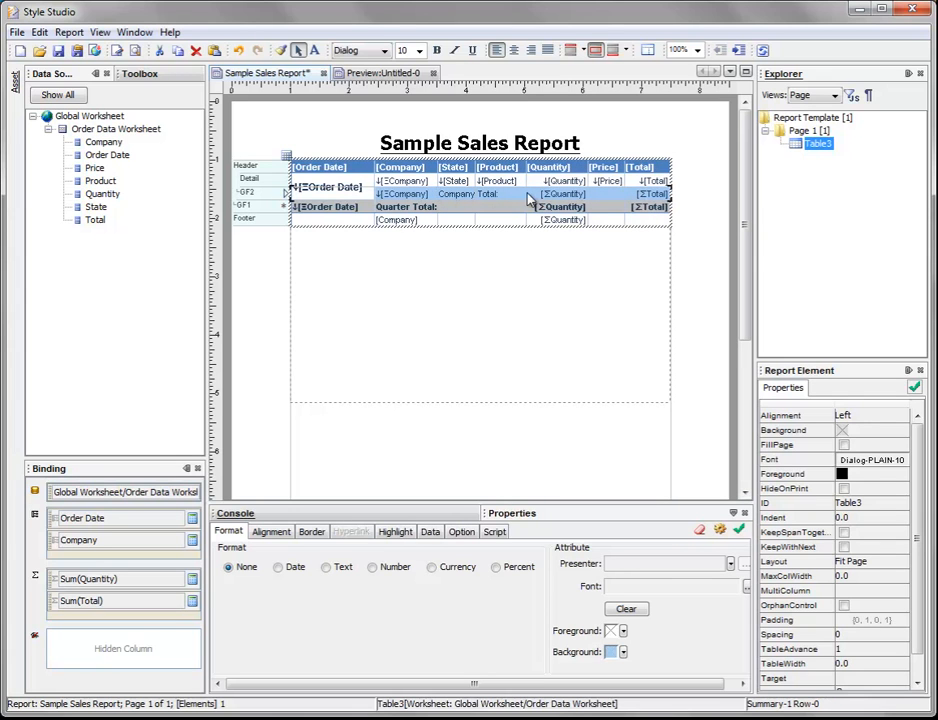
left_click(436, 50)
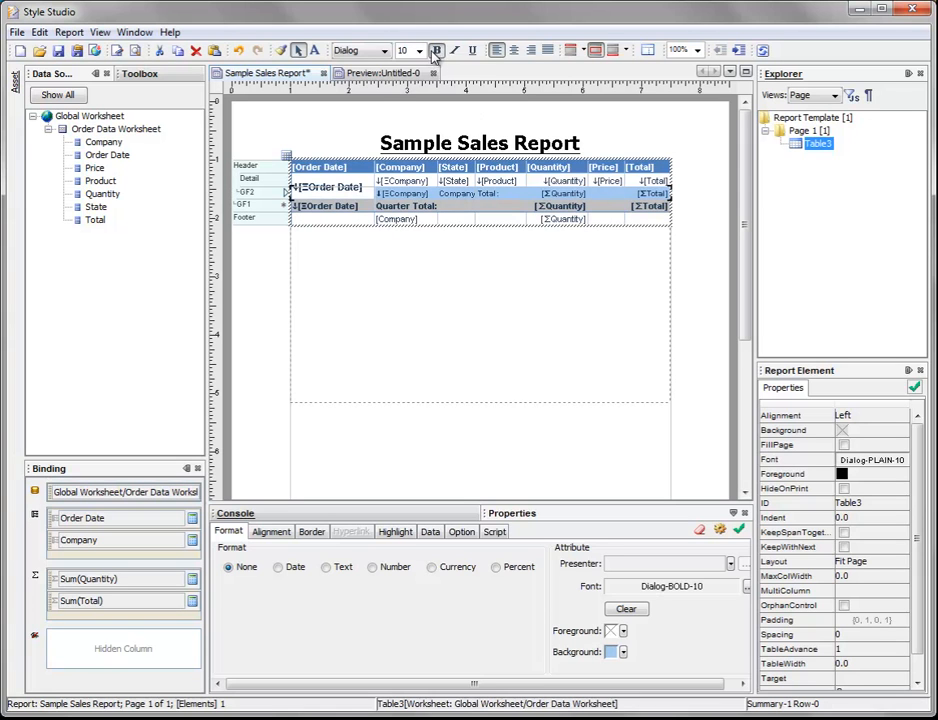
left_click(419, 50)
left_click(410, 78)
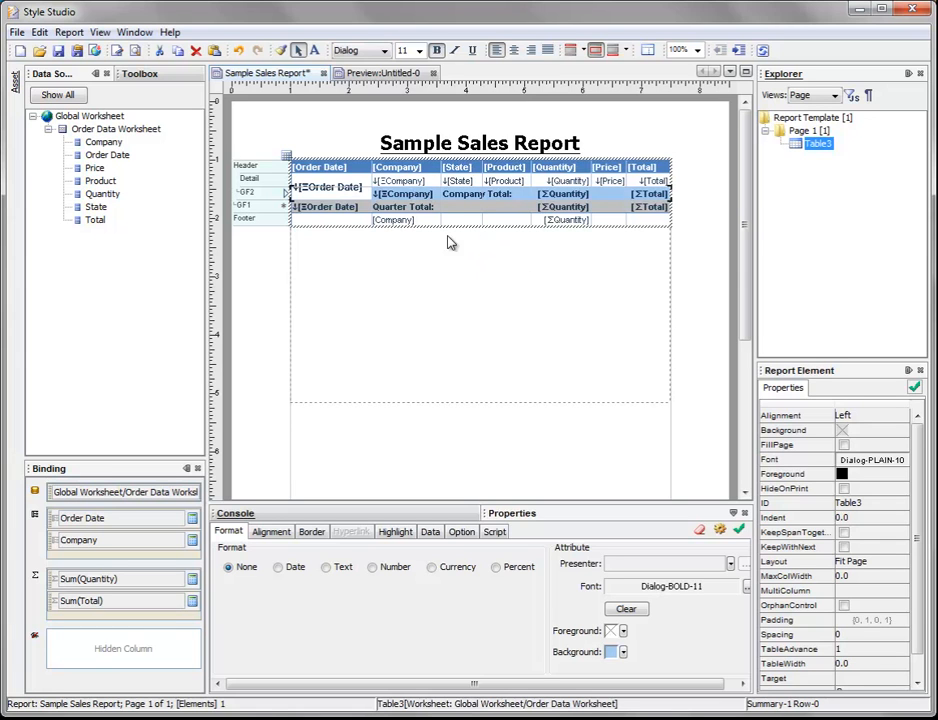
left_click(480, 273)
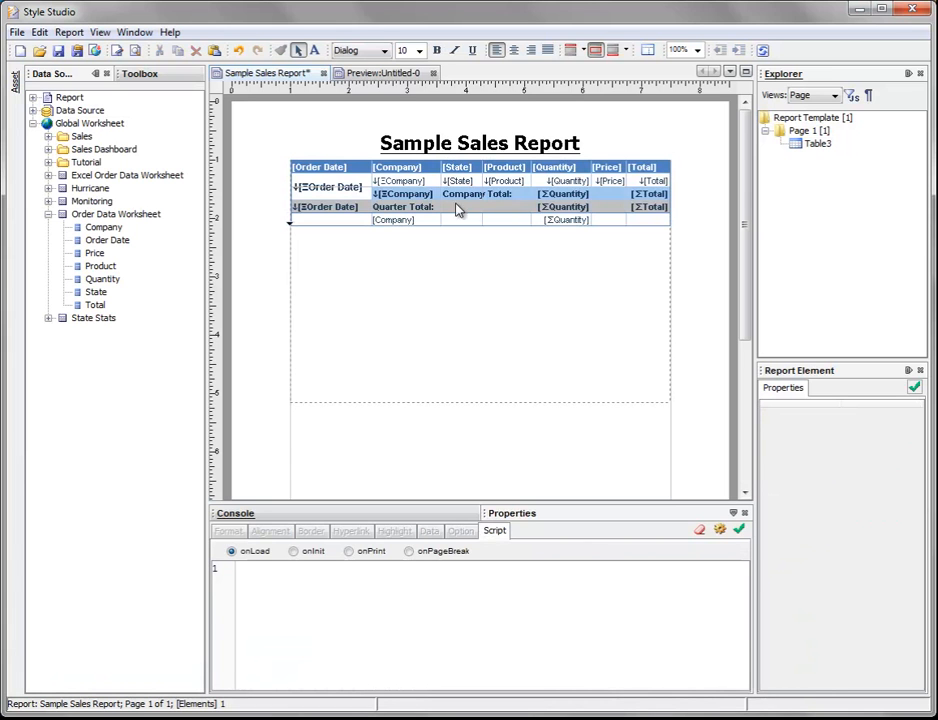
Step: Preview the report and examine the company subtotal rows throughout its first page
left_click(386, 72)
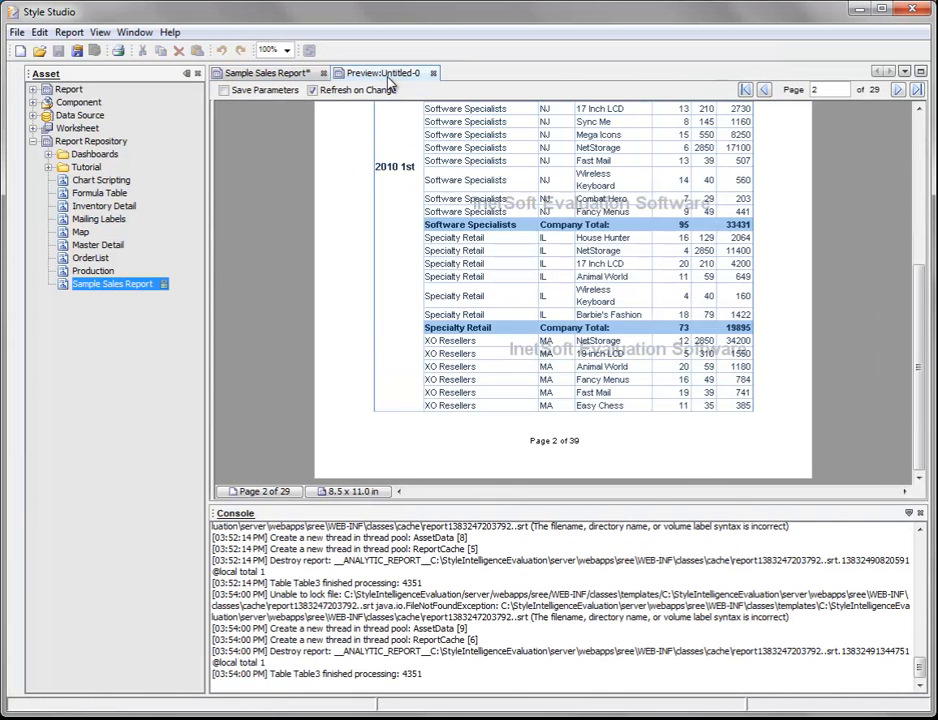
scroll(777, 215, "up", 1)
scroll(777, 215, "up", 5)
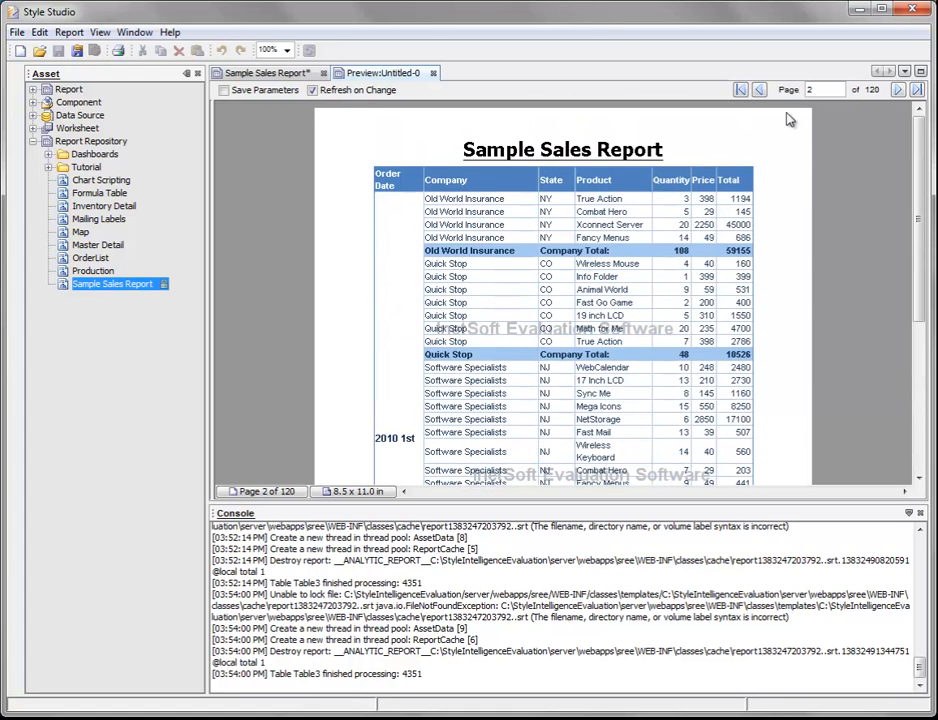
left_click(759, 89)
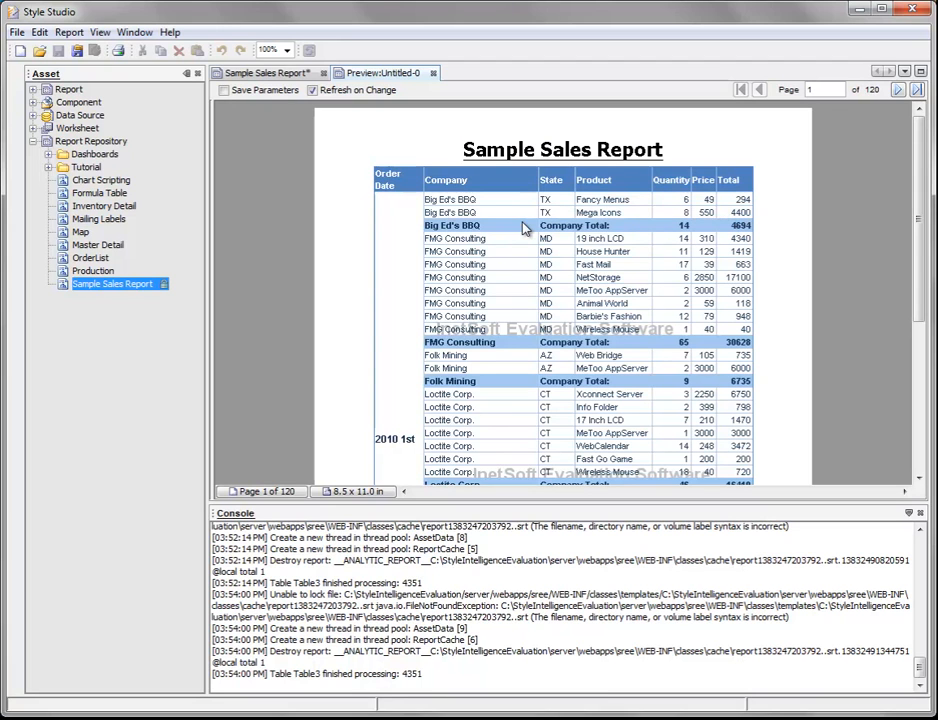
scroll(500, 222, "down", 3)
scroll(511, 230, "up", 3)
scroll(568, 278, "down", 3)
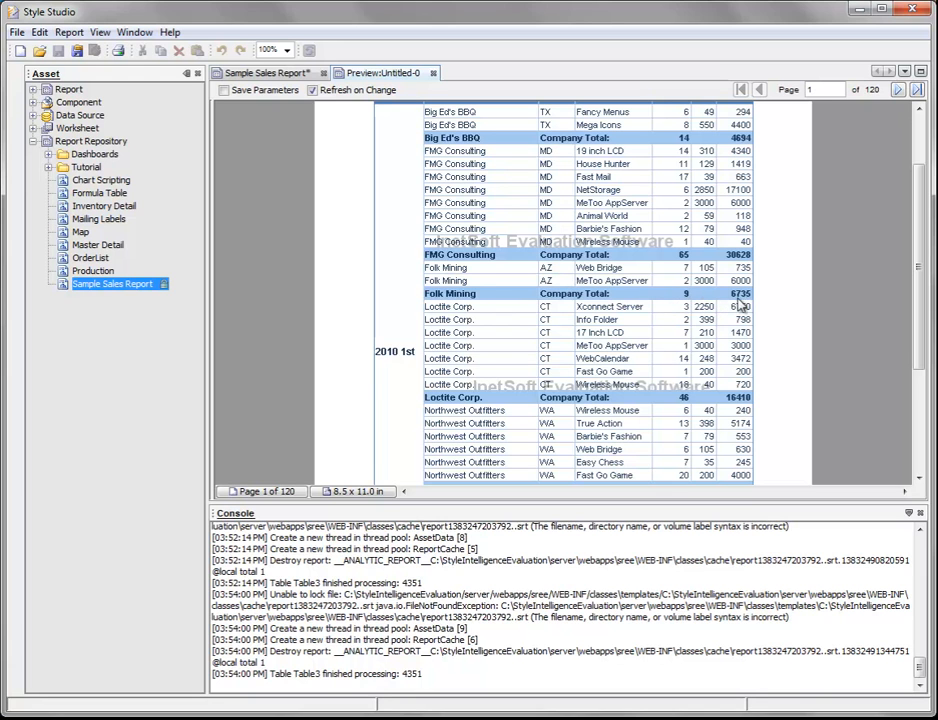
scroll(705, 302, "down", 6)
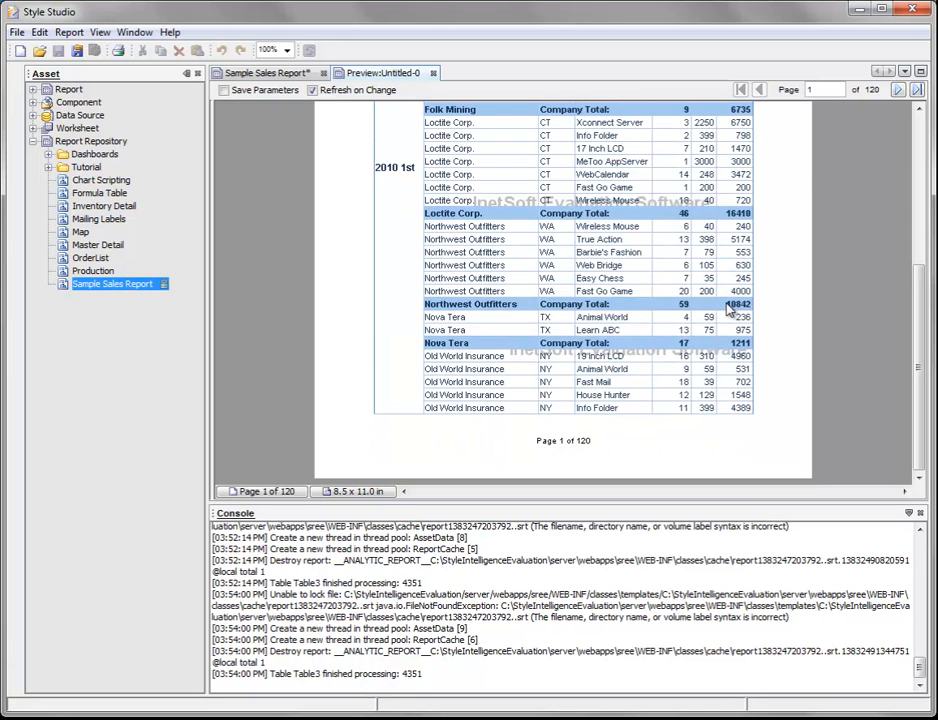
Step: Page forward to the preview's third page, examining the company and quarter subtotal rows
left_click(897, 90)
scroll(676, 242, "up", 12)
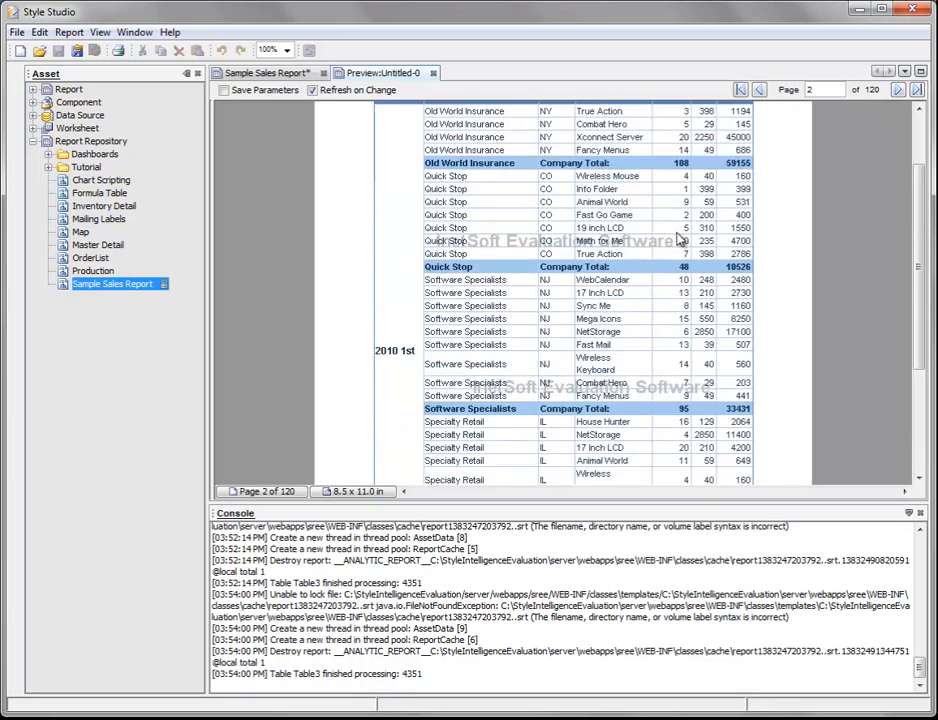
scroll(676, 242, "down", 12)
left_click(897, 90)
scroll(653, 205, "up", 8)
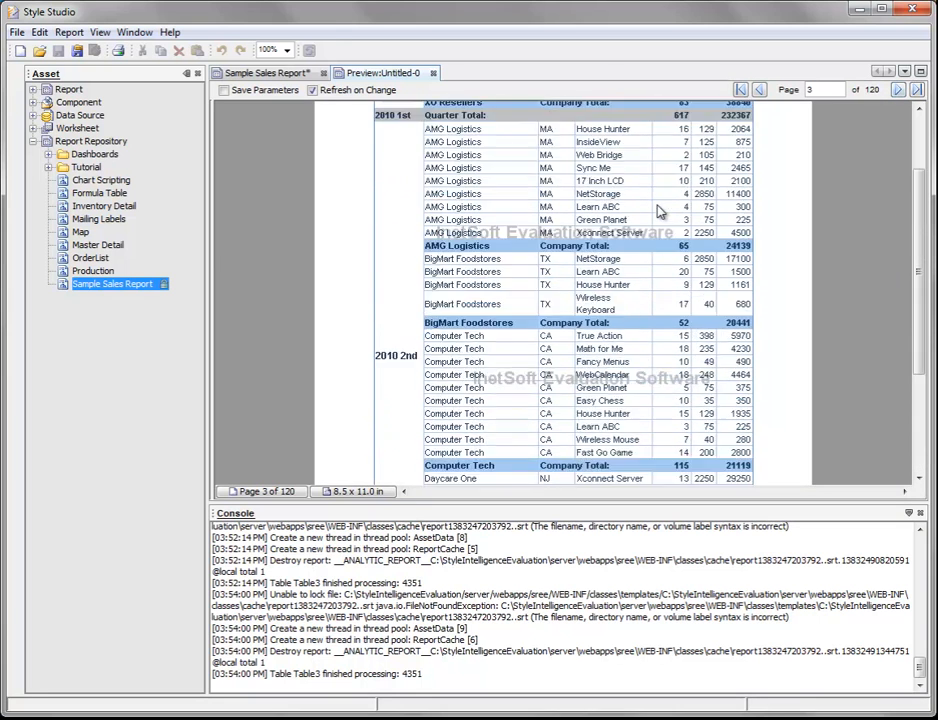
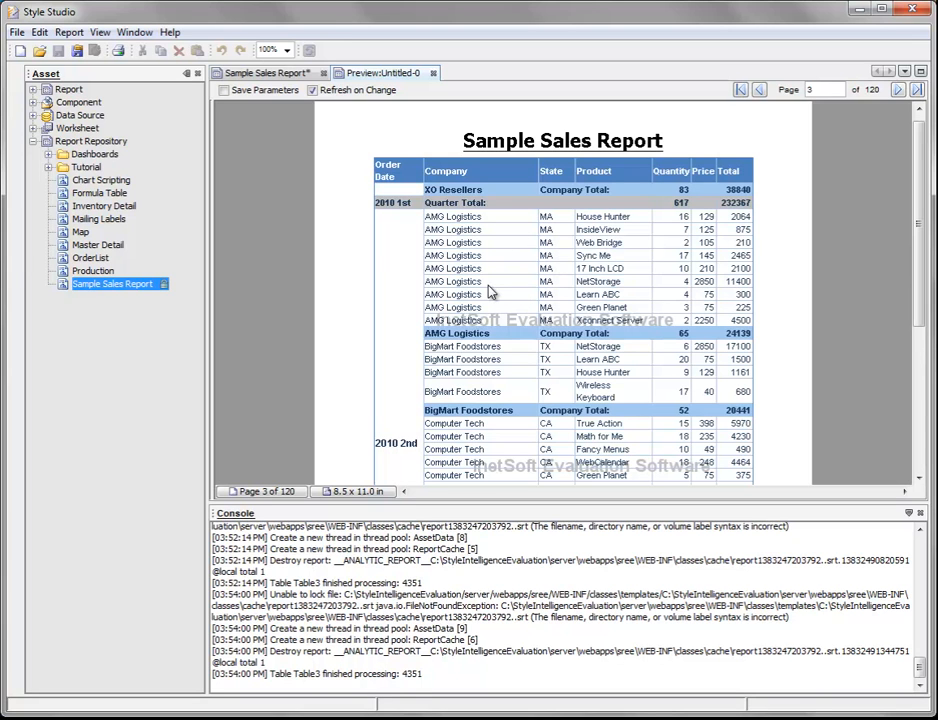
Step: Centre the text of the table's entire Header row in the report design
left_click(278, 75)
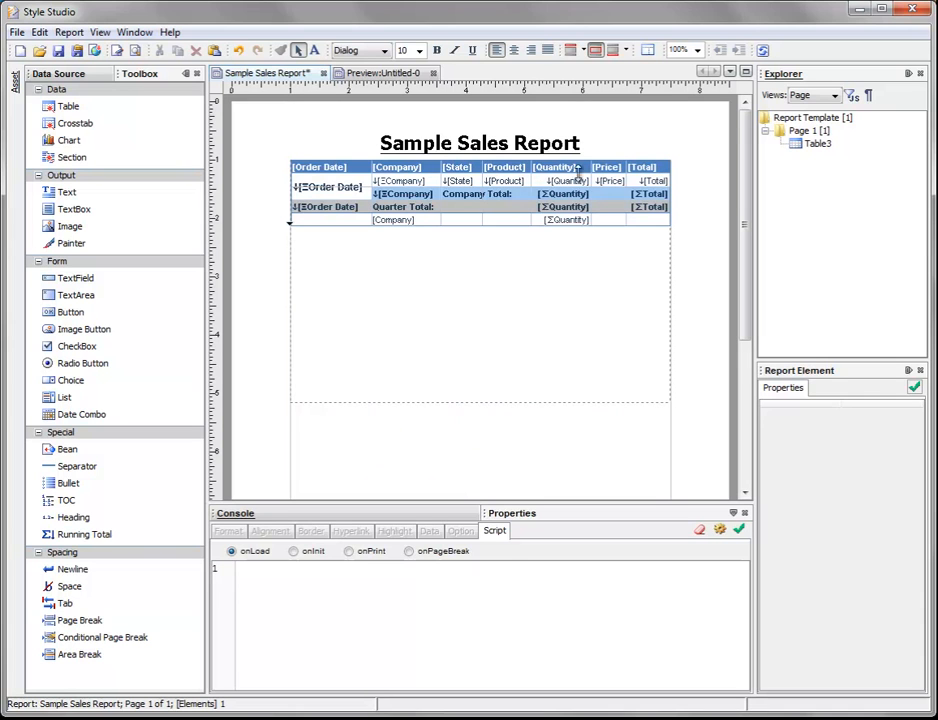
left_click(287, 164)
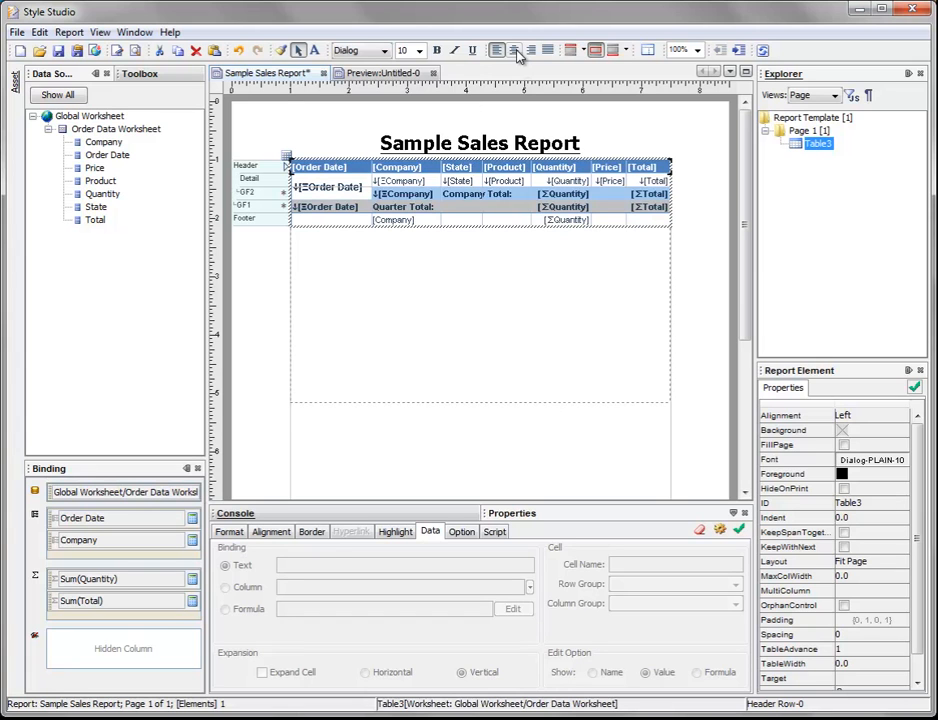
left_click(515, 50)
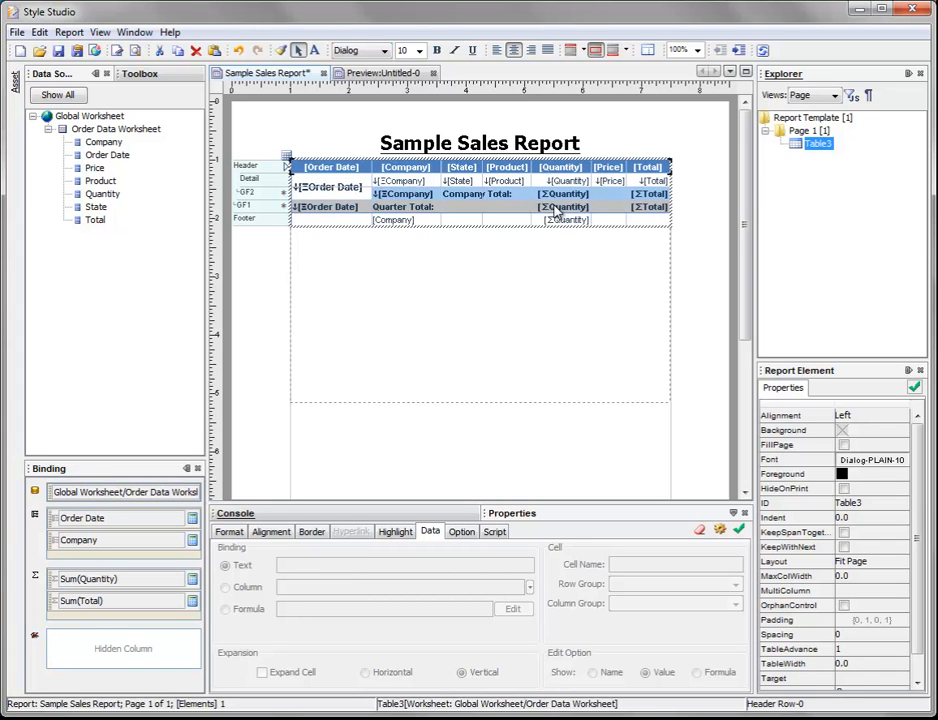
Step: Format the Detail row's Price and Total cells as numbers with the decimal format $#,##0
left_click(610, 188)
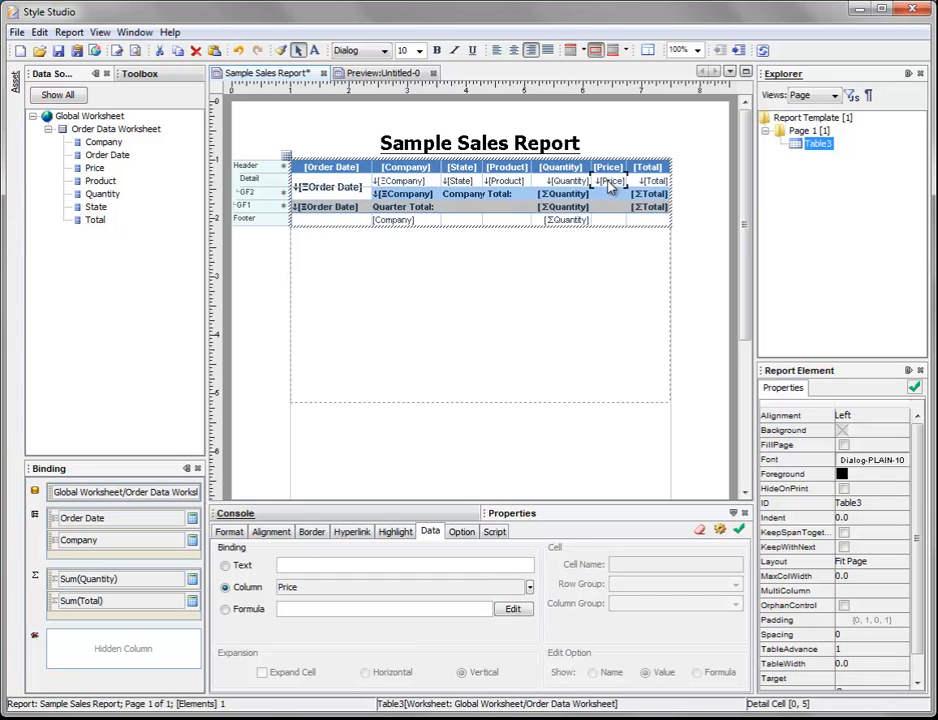
left_click(618, 186)
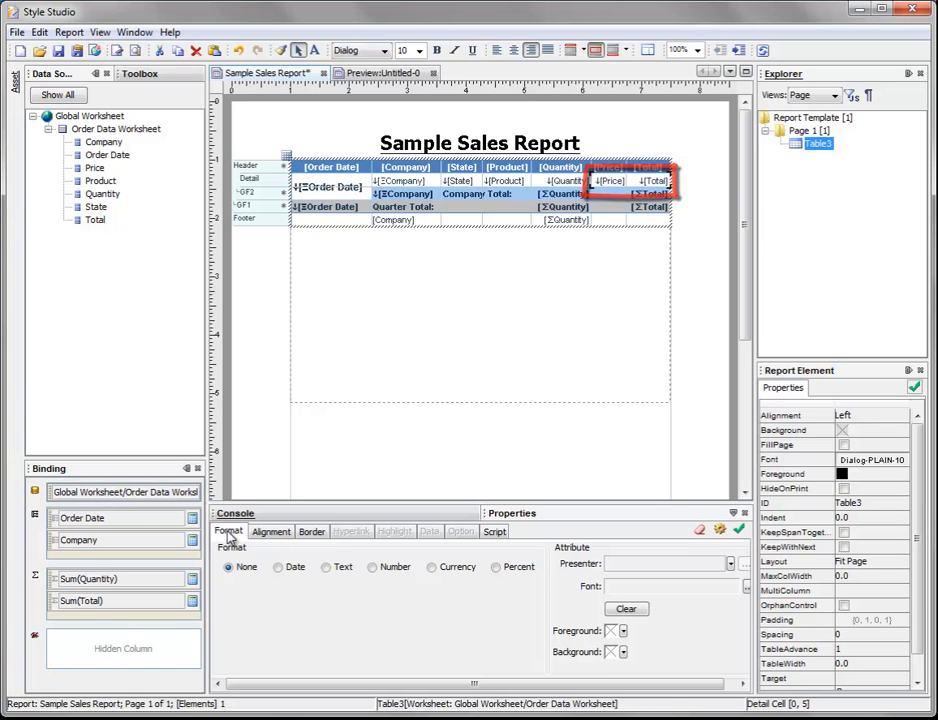
left_click(373, 568)
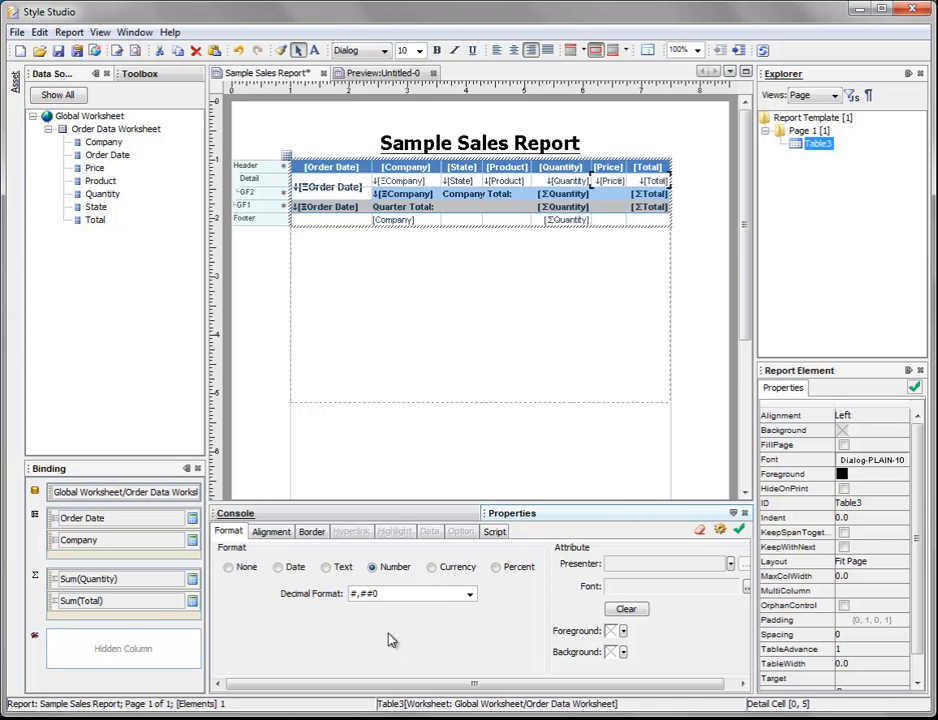
left_click(351, 594)
type("$")
left_click(353, 593)
left_click(741, 531)
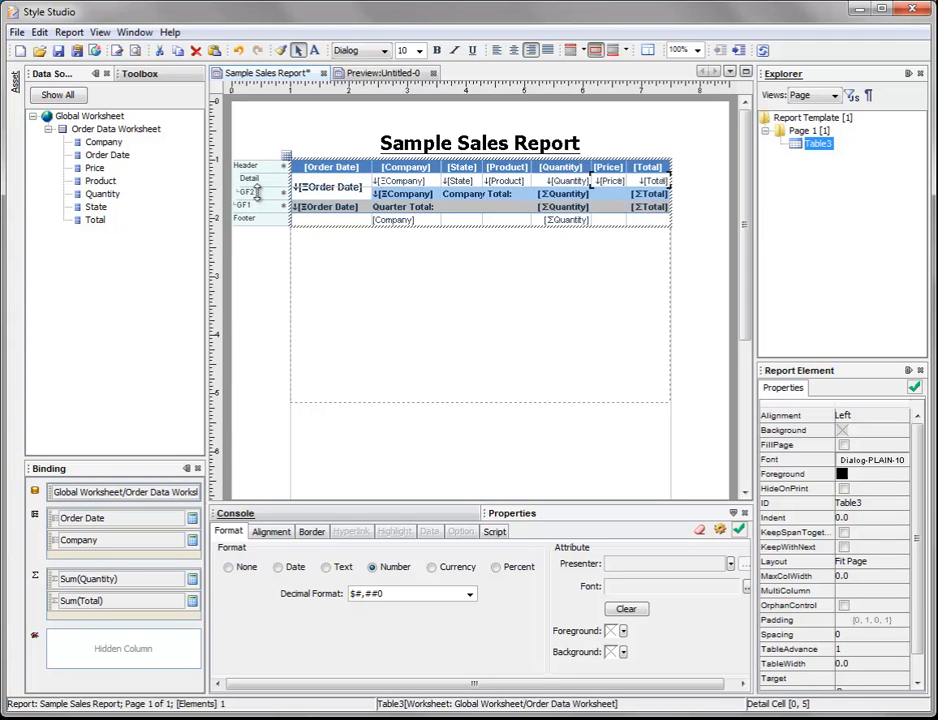
Step: Apply the number format $#,##0 to the summed Total cells in the GF2 and GF1 rows
left_click(651, 194)
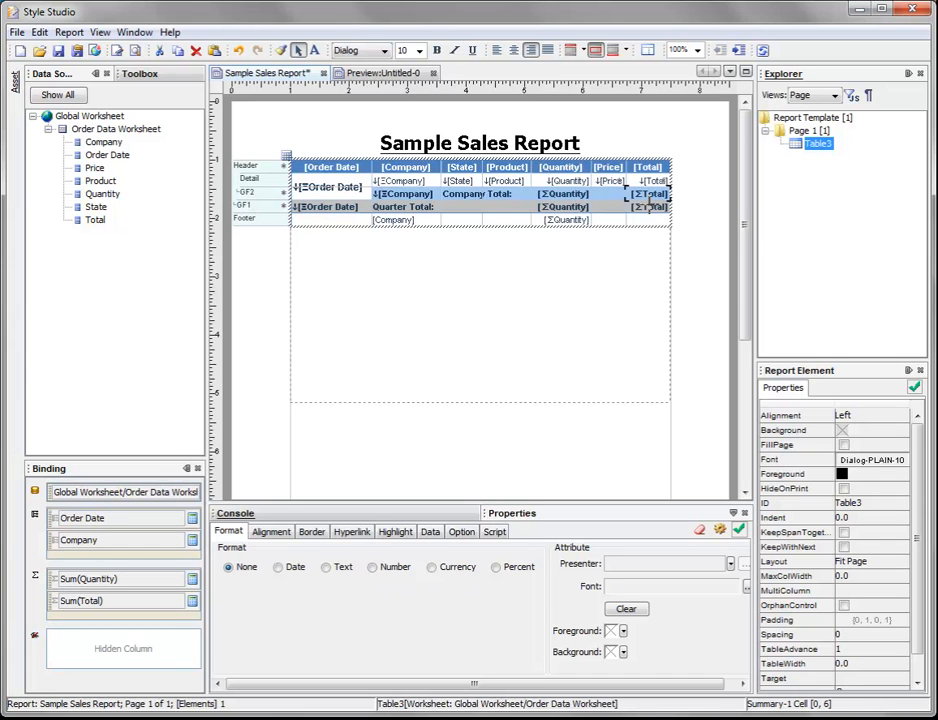
left_click(650, 208, "shift")
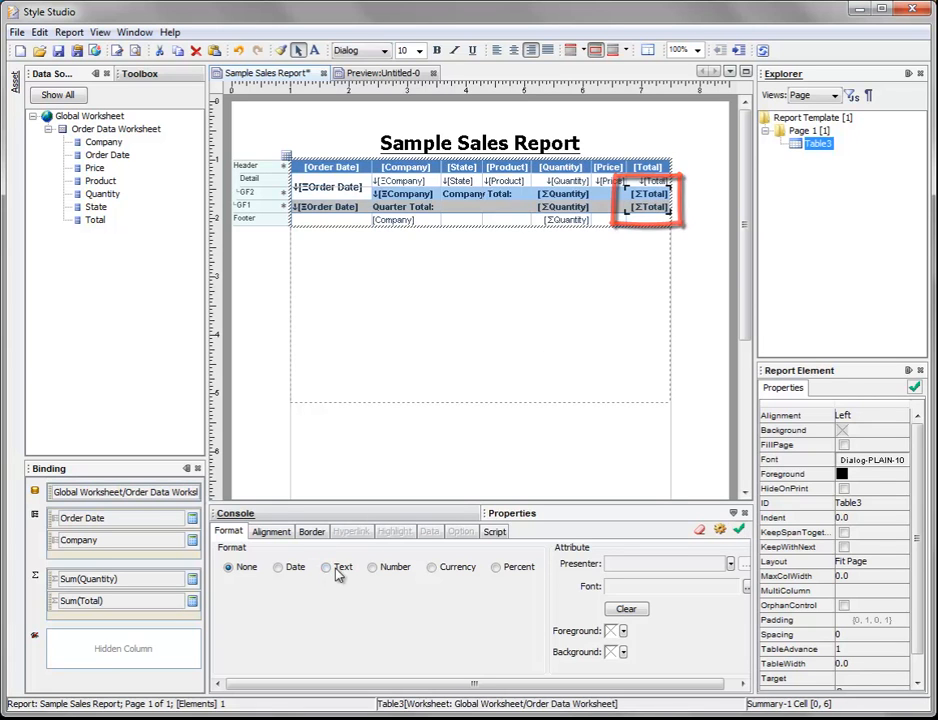
left_click(376, 570)
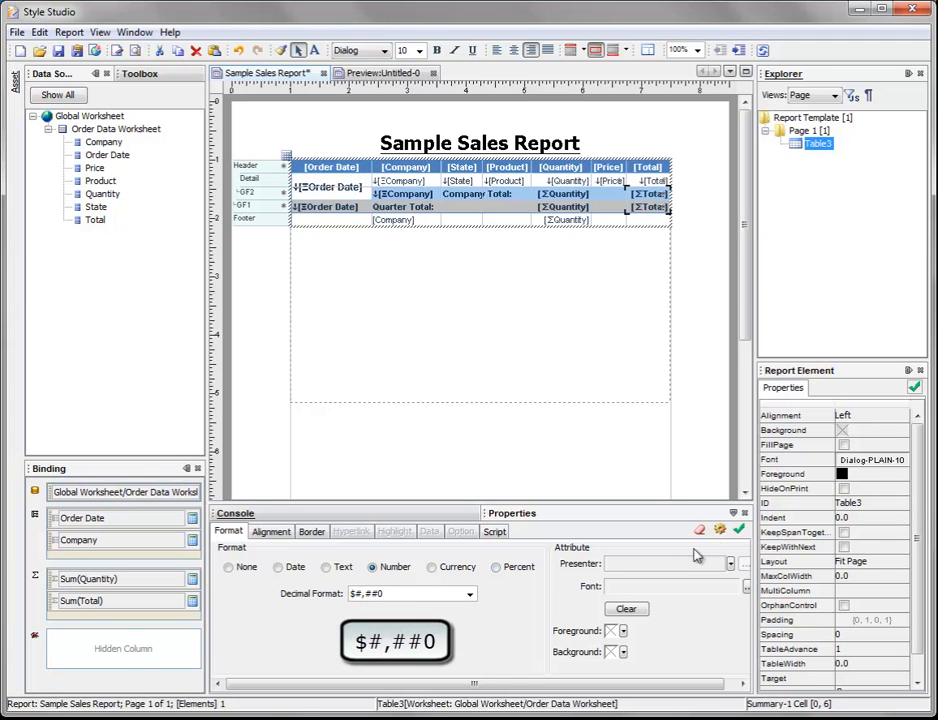
left_click(737, 533)
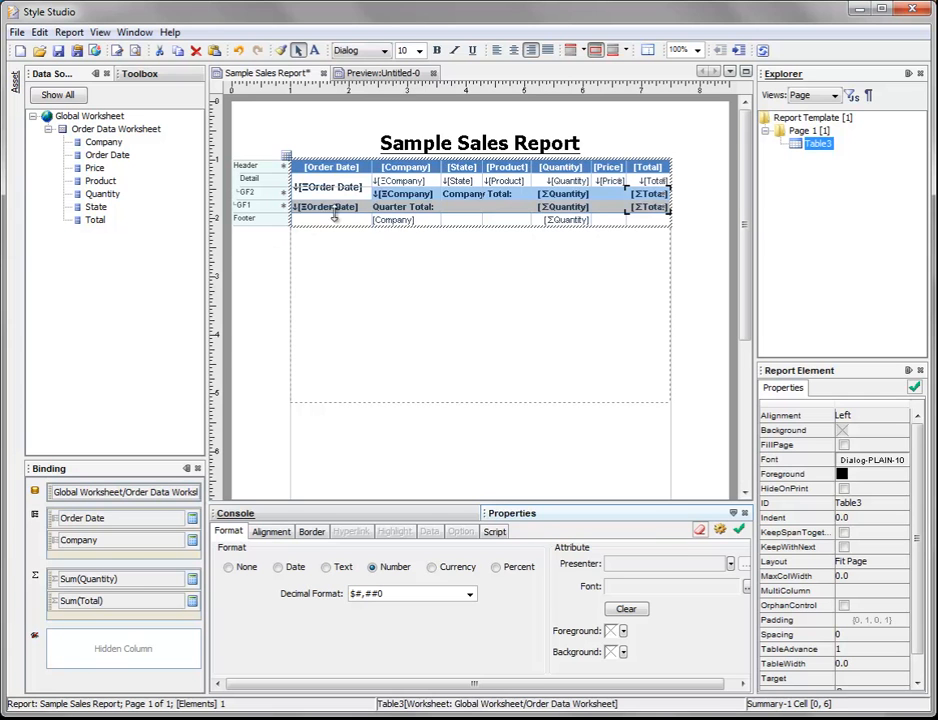
Step: Check the last page of the report preview, and delete the Footer row from the table in the design
left_click(380, 74)
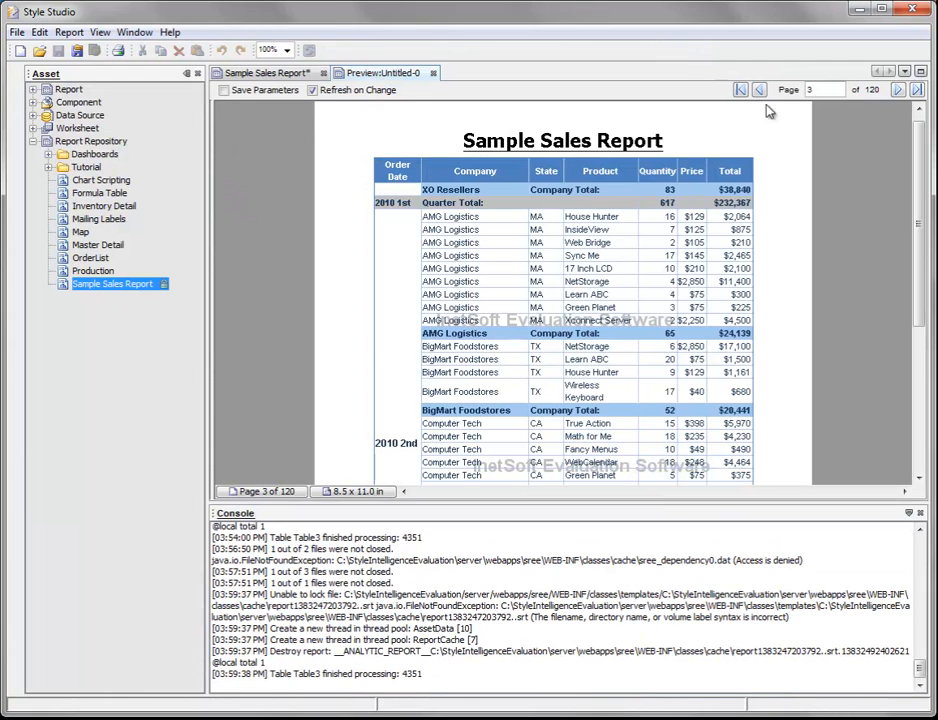
left_click(916, 90)
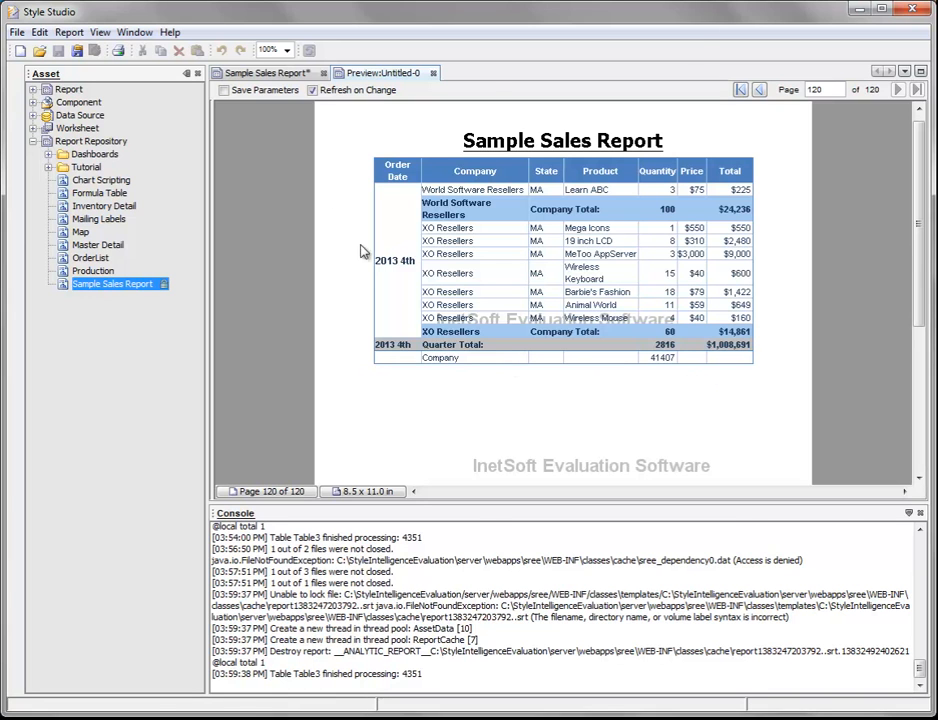
left_click(268, 80)
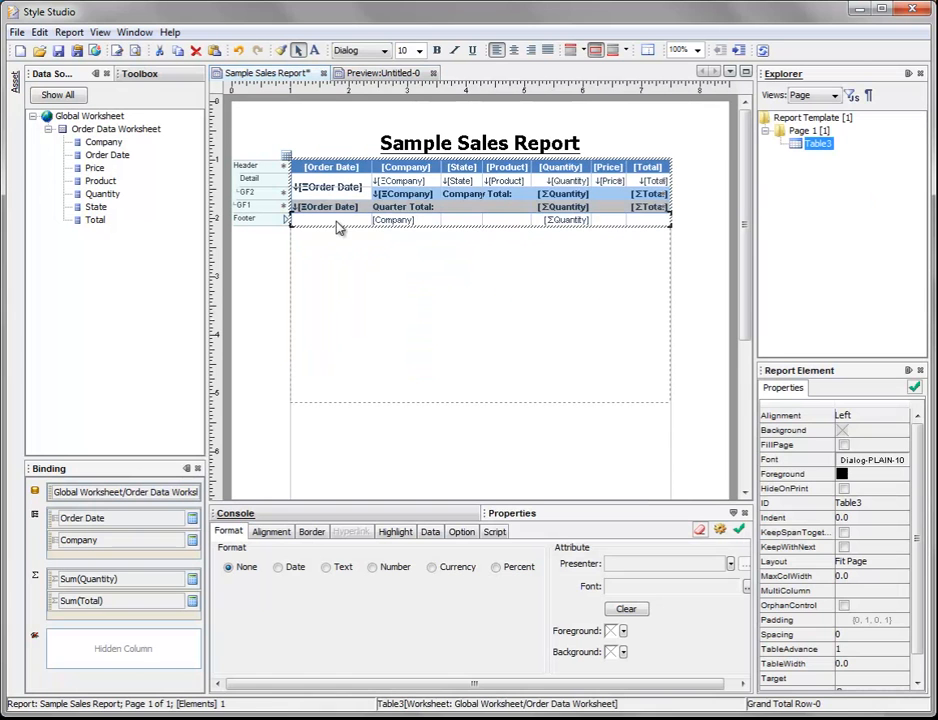
right_click(397, 227)
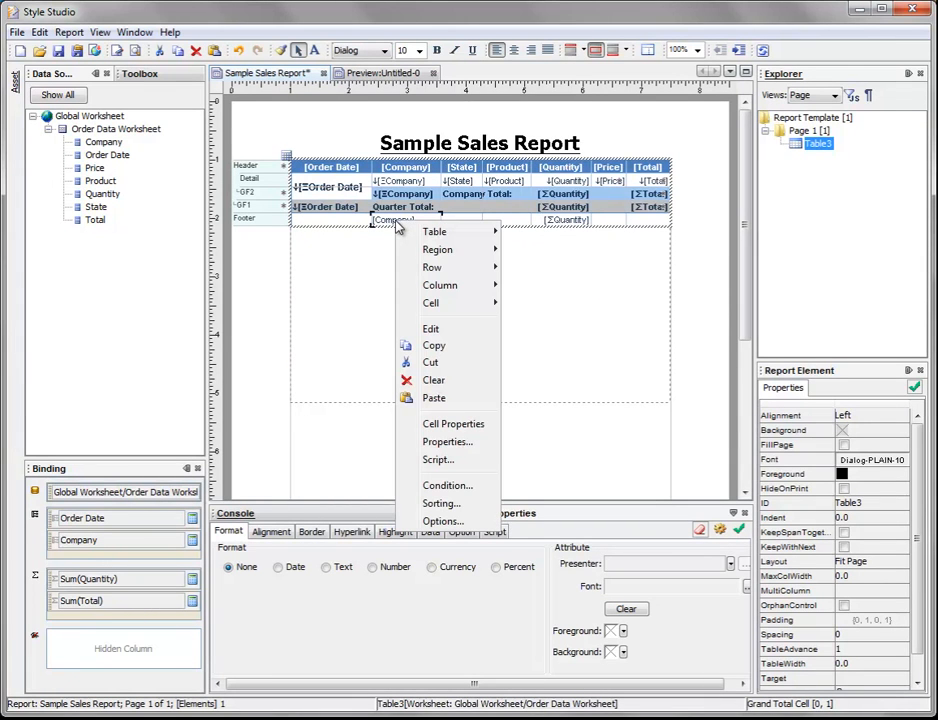
mouse_move(450, 270)
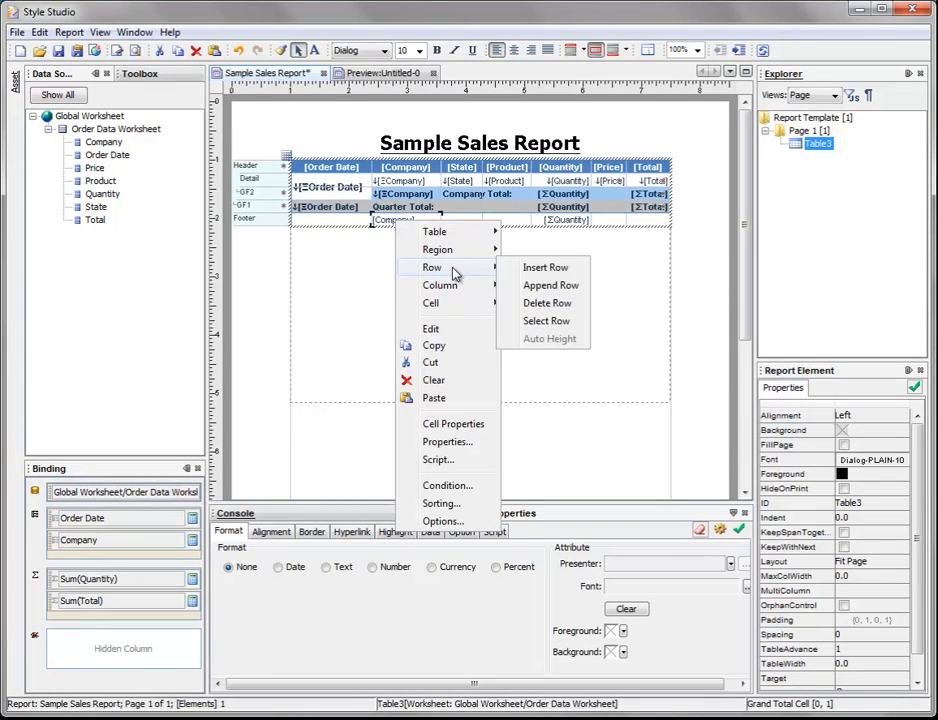
left_click(585, 311)
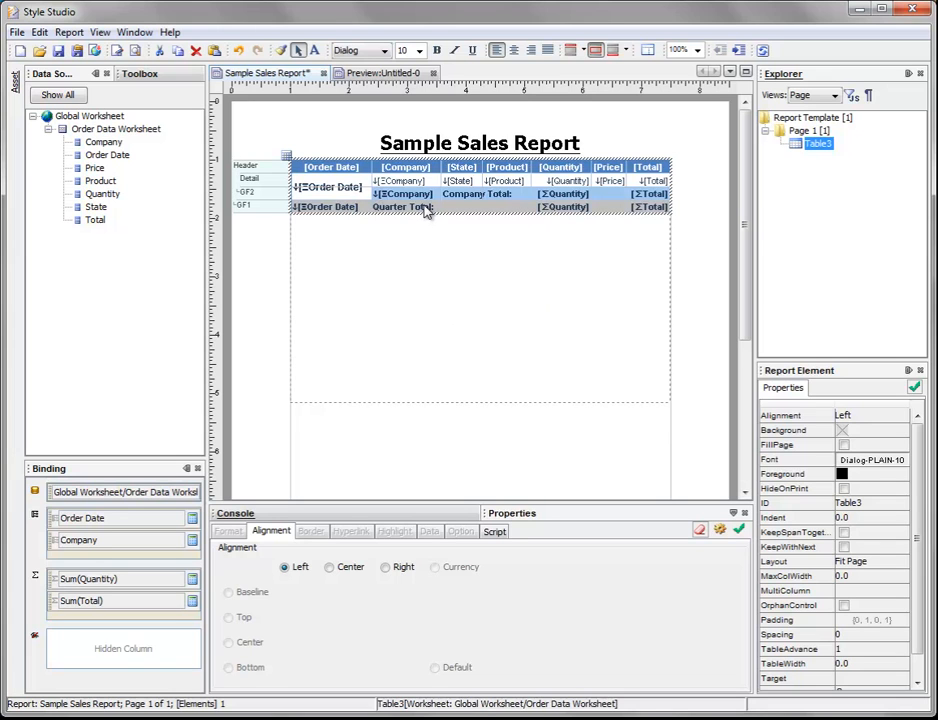
Step: Set the Order Date cell in the GF1 row to start a new page after it
left_click(334, 209)
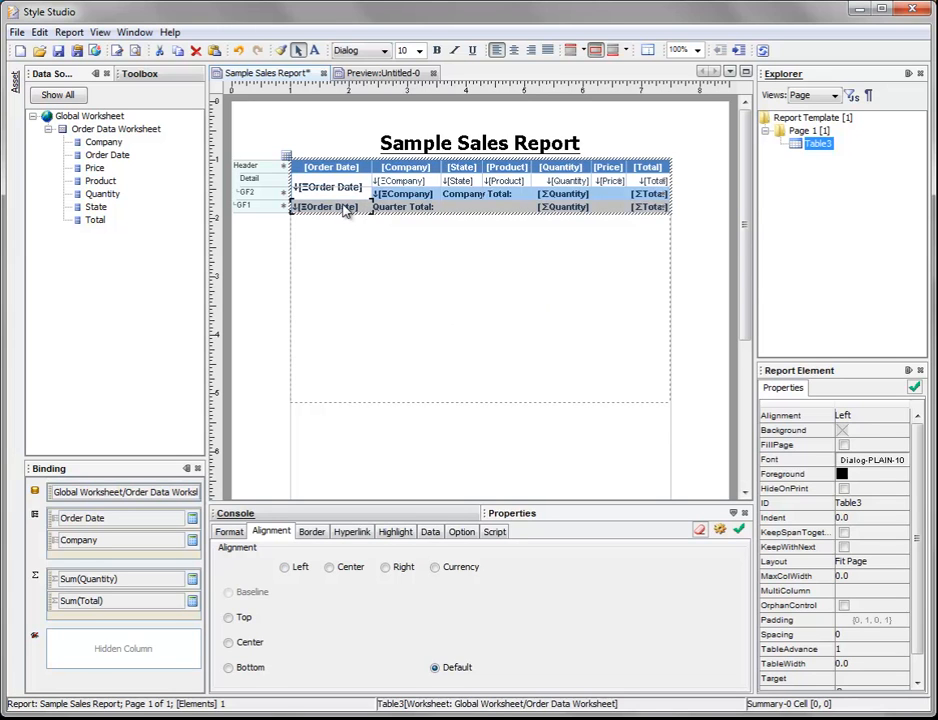
left_click(464, 533)
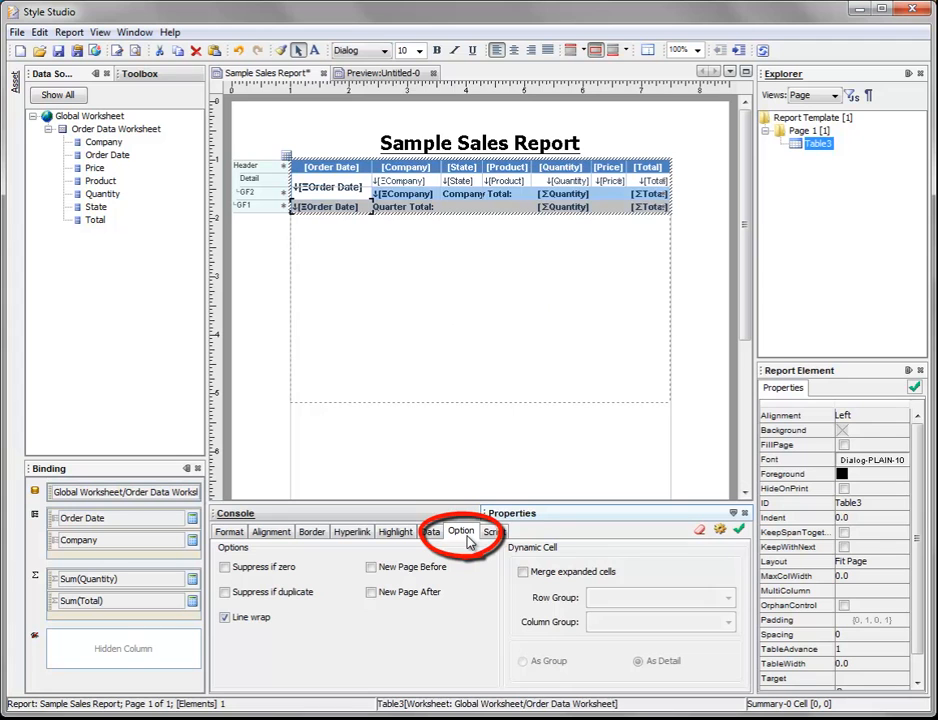
left_click(370, 594)
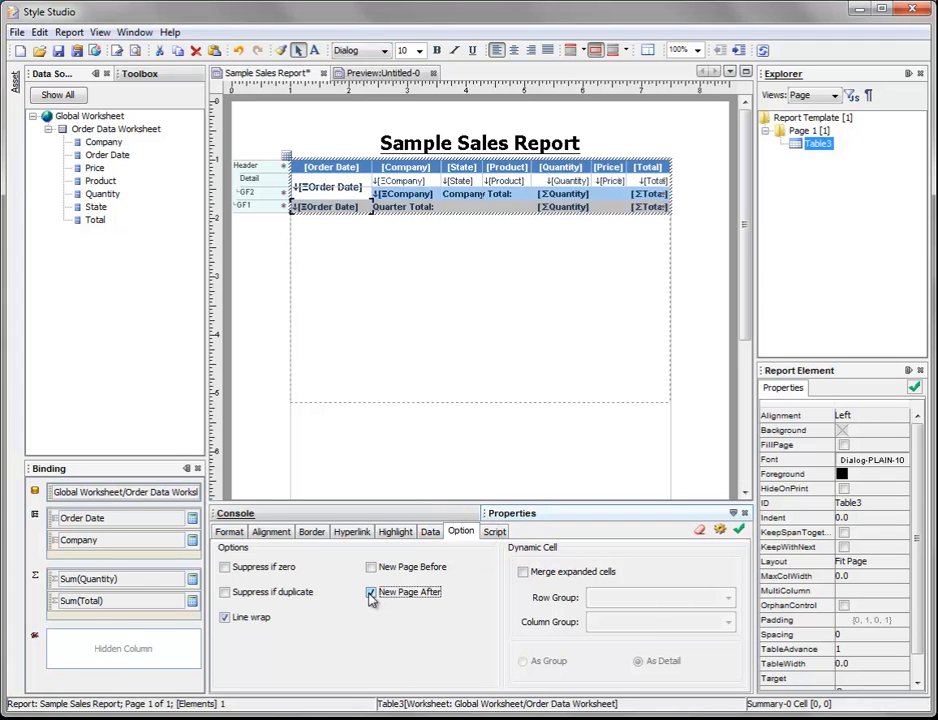
left_click(739, 531)
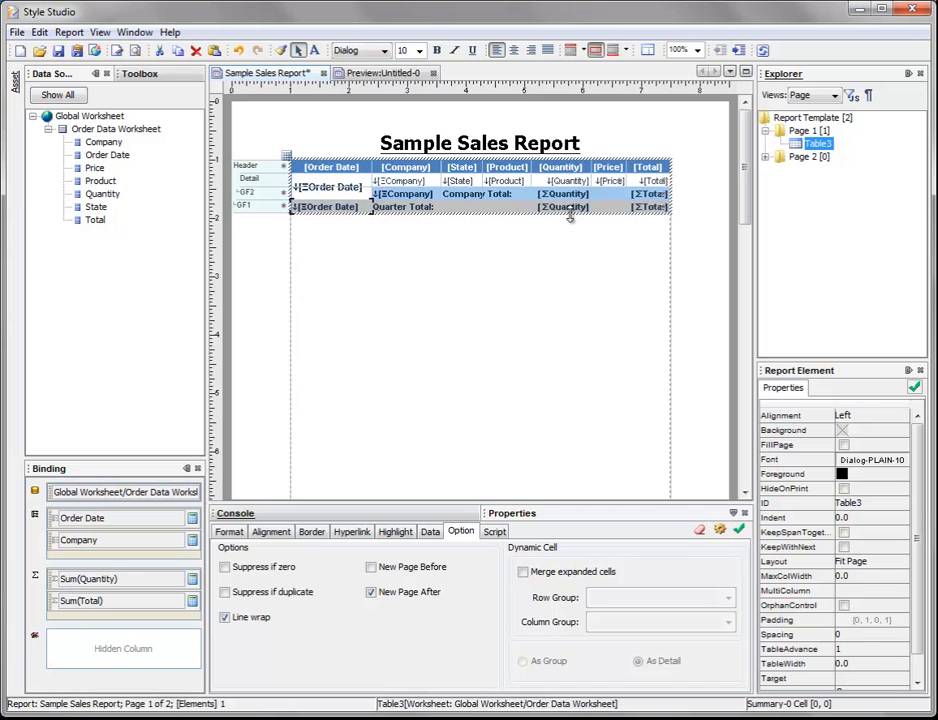
Step: Preview the report from page 1 through page 4, examining the page break after the quarter total row
left_click(392, 74)
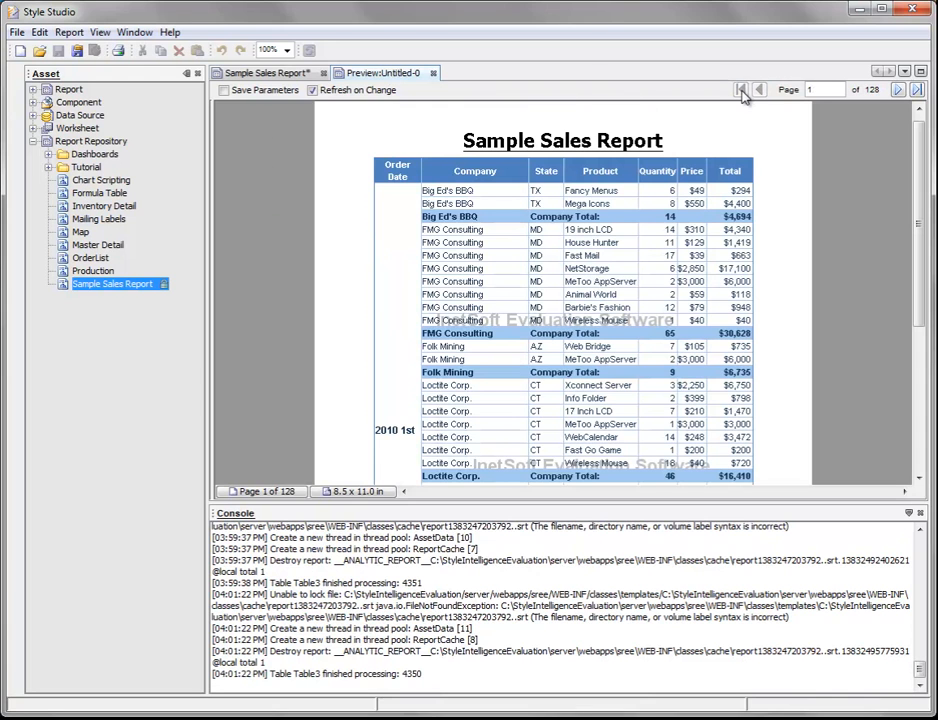
scroll(405, 328, "down", 3)
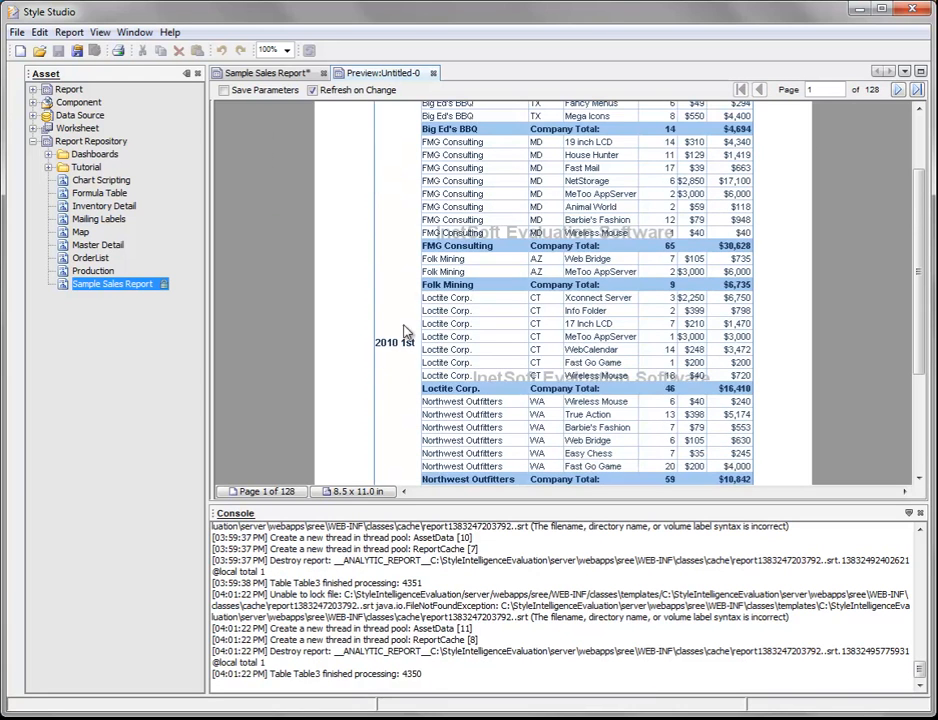
scroll(400, 305, "up", 3)
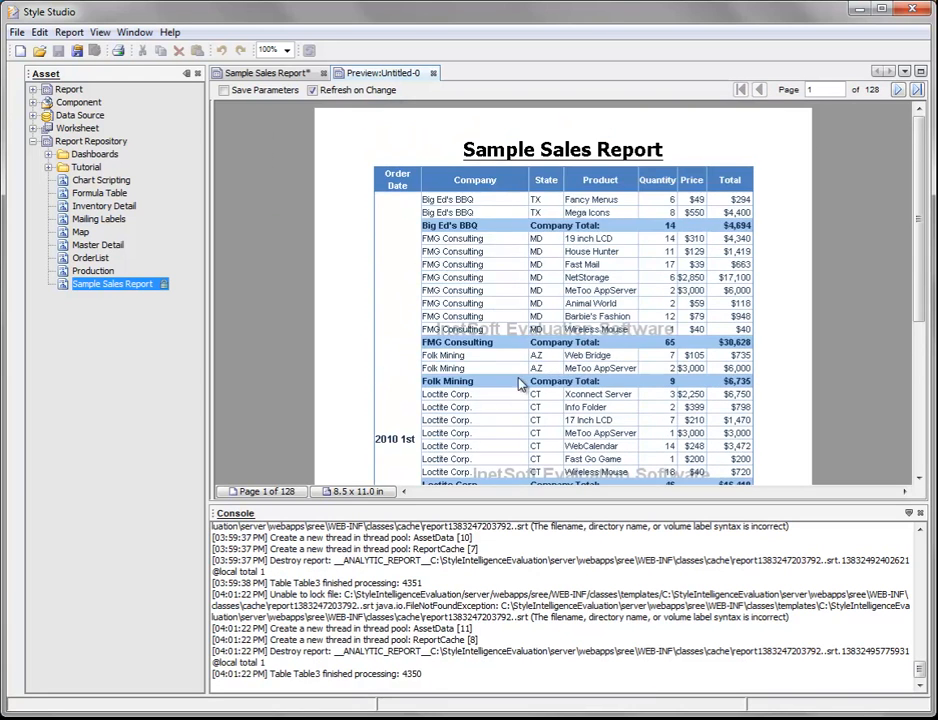
left_click_drag(921, 203, 921, 378)
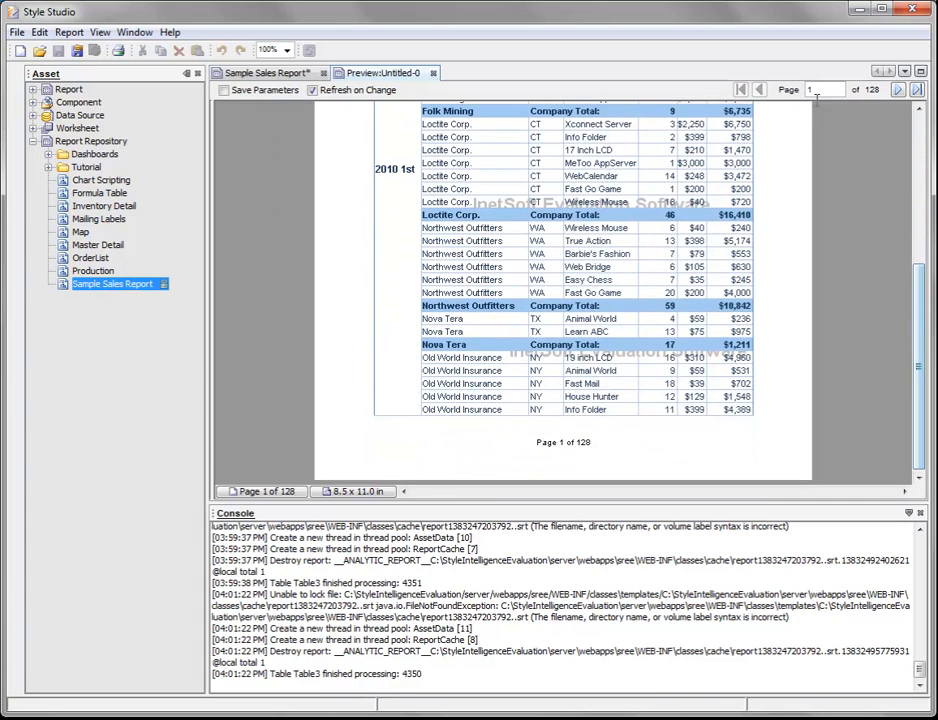
left_click(899, 90)
scroll(780, 190, "up", 5)
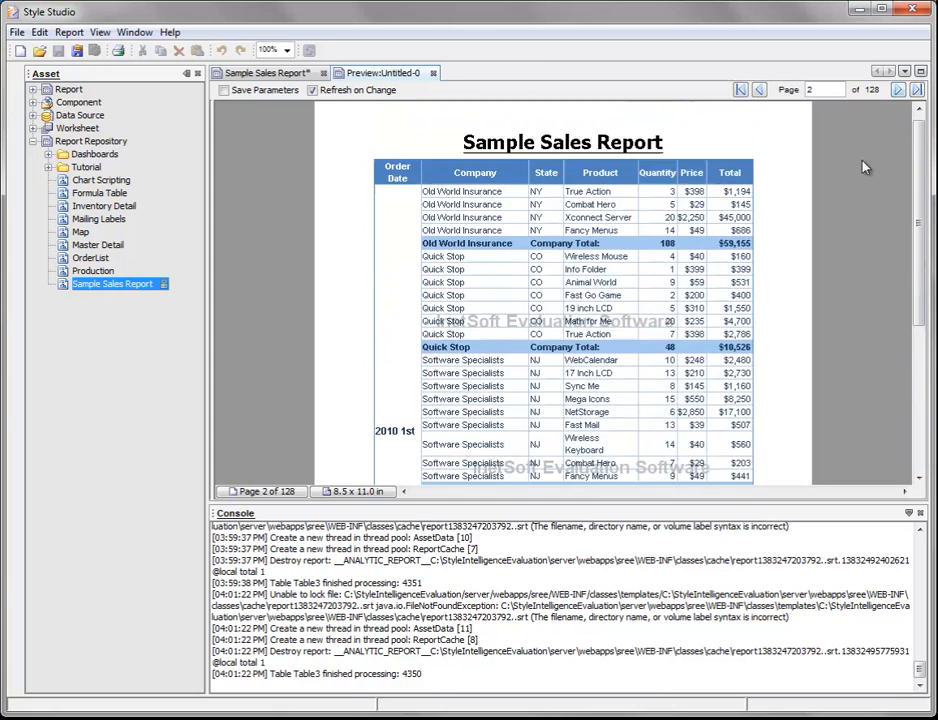
scroll(728, 207, "down", 5)
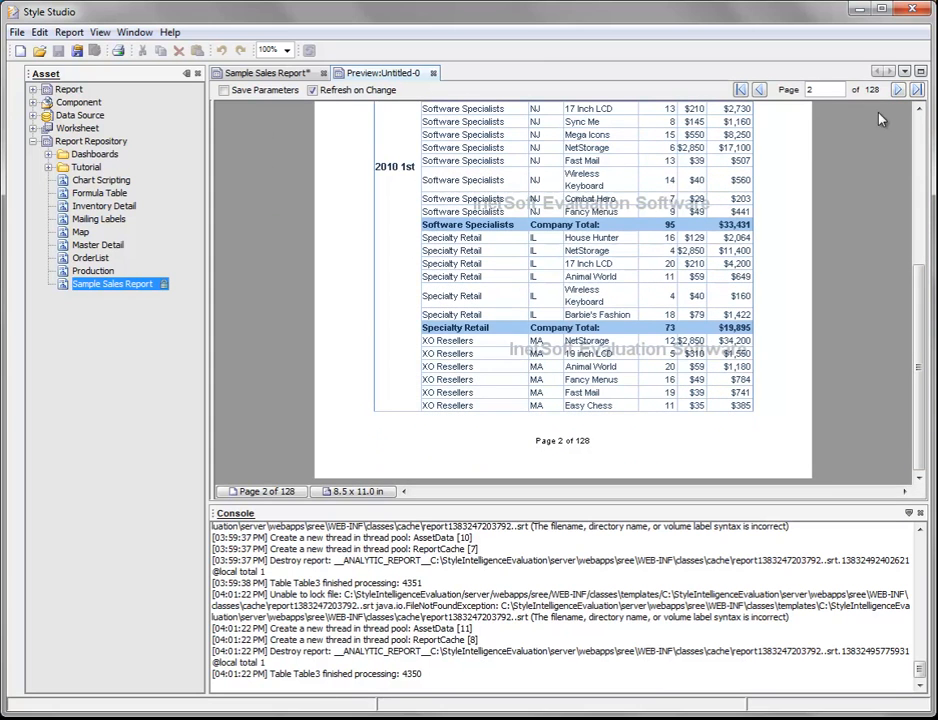
left_click(899, 90)
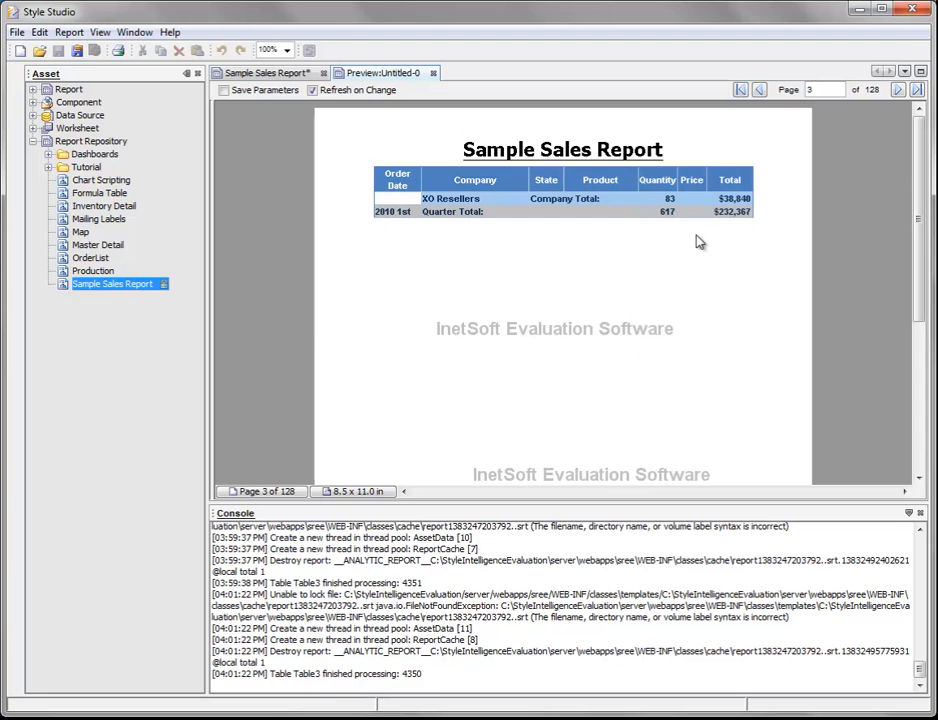
scroll(699, 241, "down", 3)
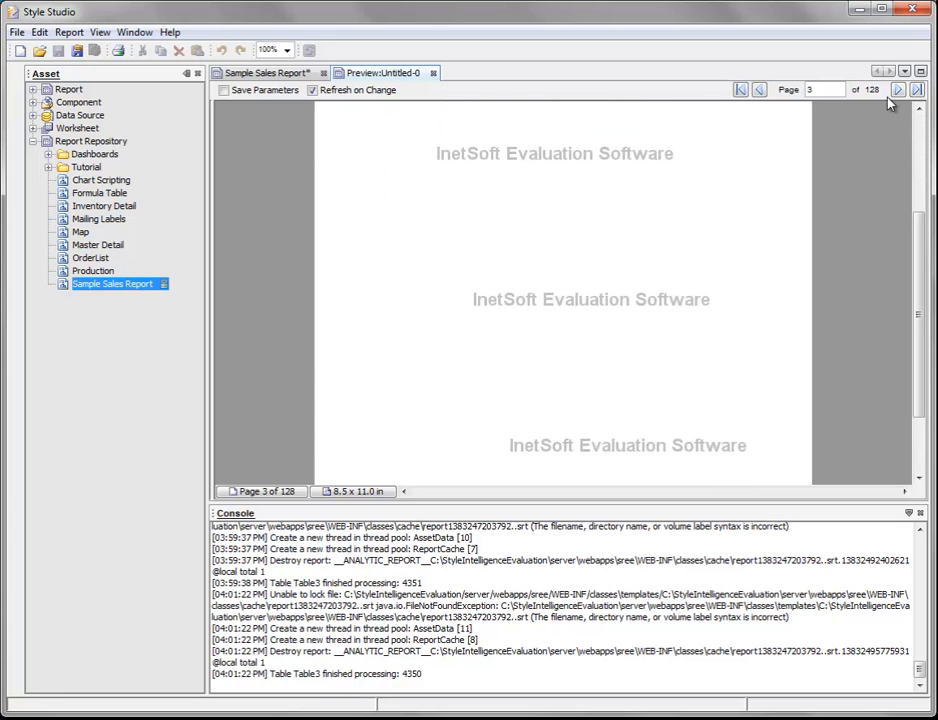
left_click(897, 89)
scroll(620, 235, "up", 3)
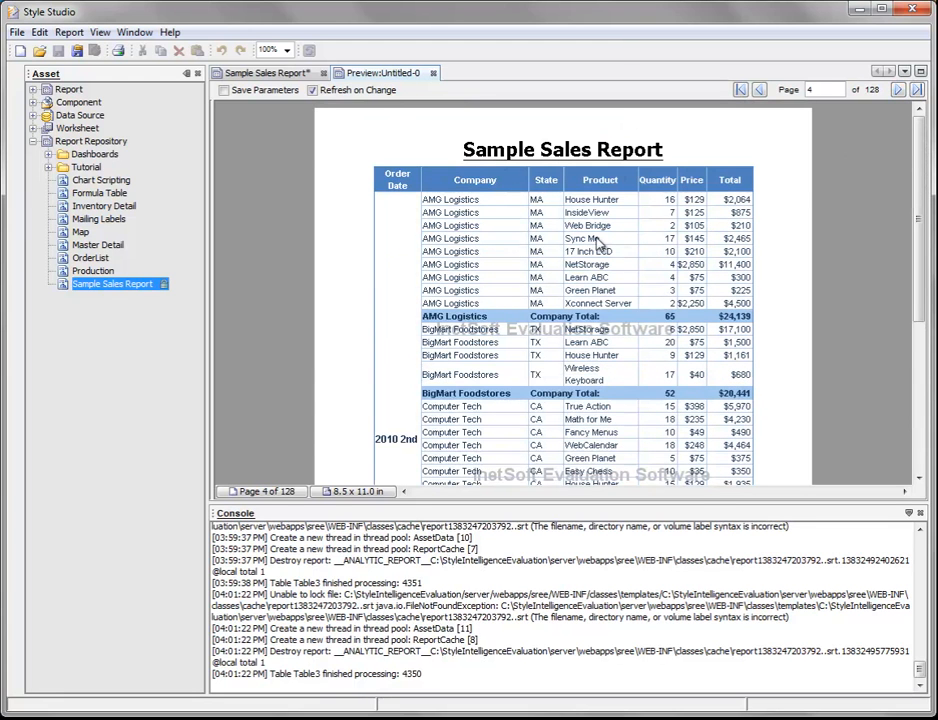
Step: Return to the Sample Sales Report design and save it
left_click(257, 77)
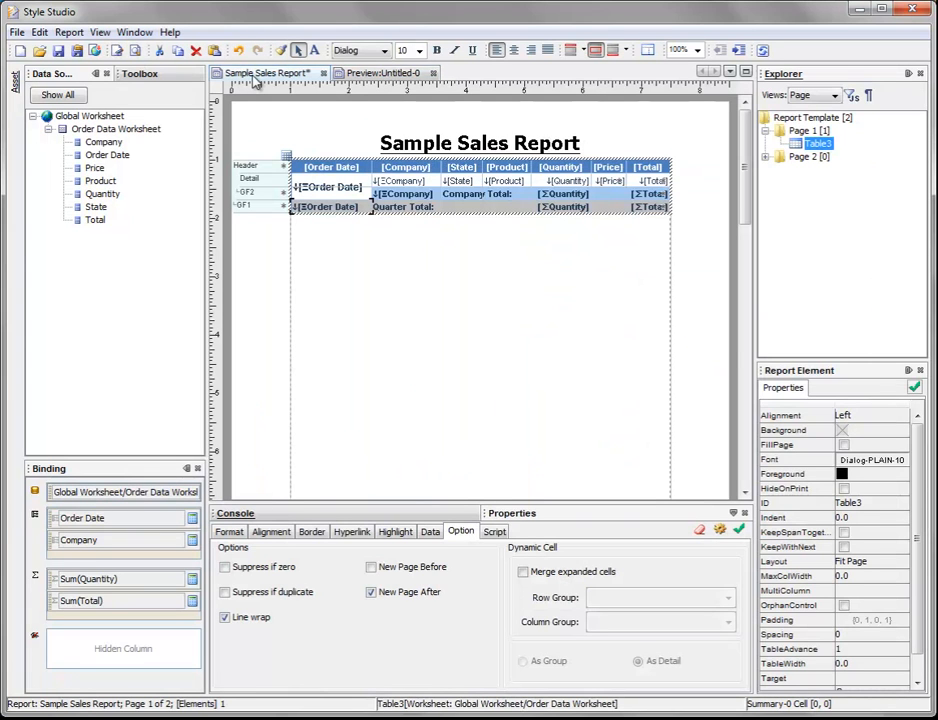
left_click(58, 51)
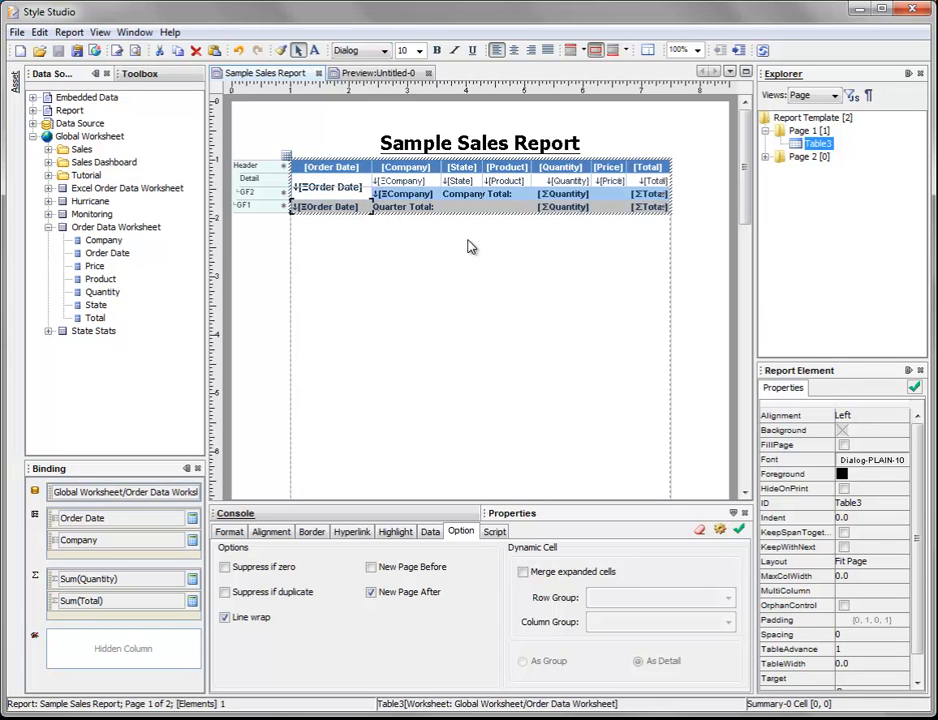
Step: Open the sales table's conditions and set up a condition on Order Date using the "is between" comparison
right_click(420, 198)
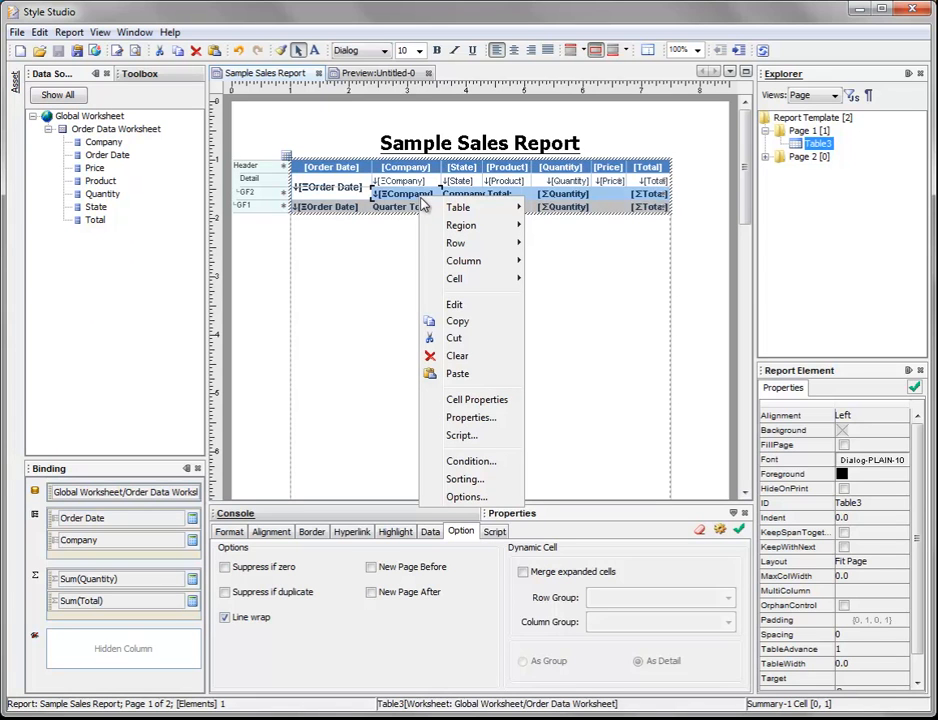
left_click(507, 468)
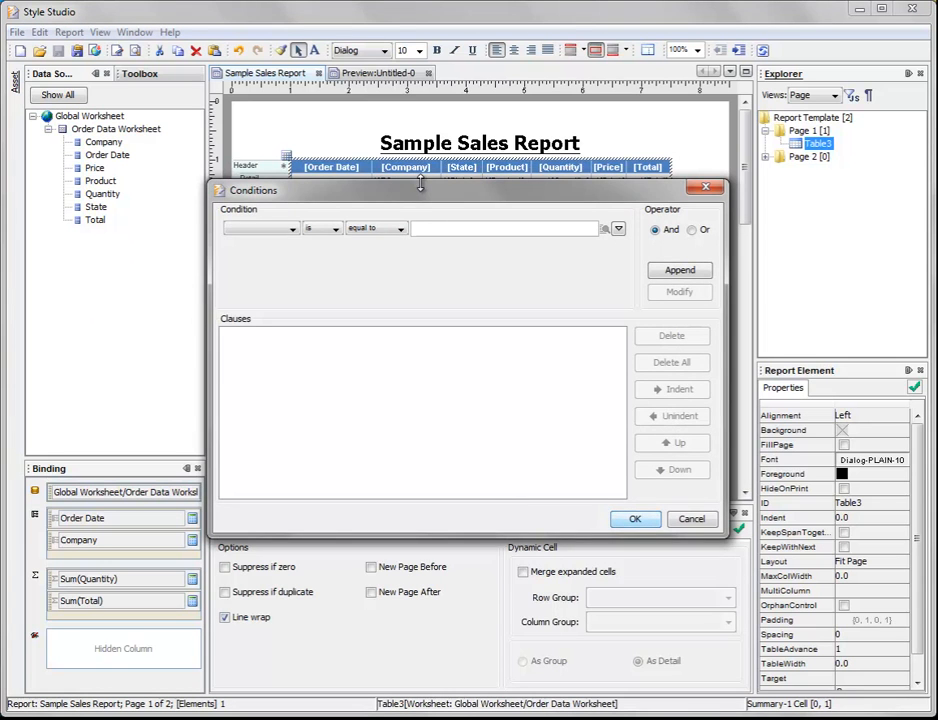
left_click_drag(420, 195, 420, 271)
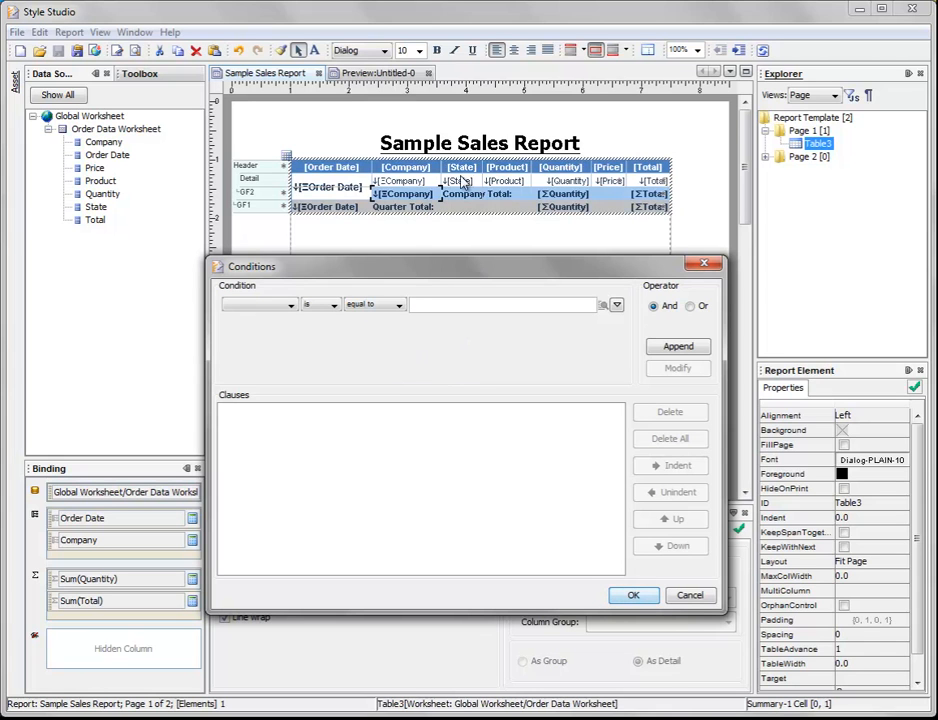
left_click_drag(433, 272, 444, 238)
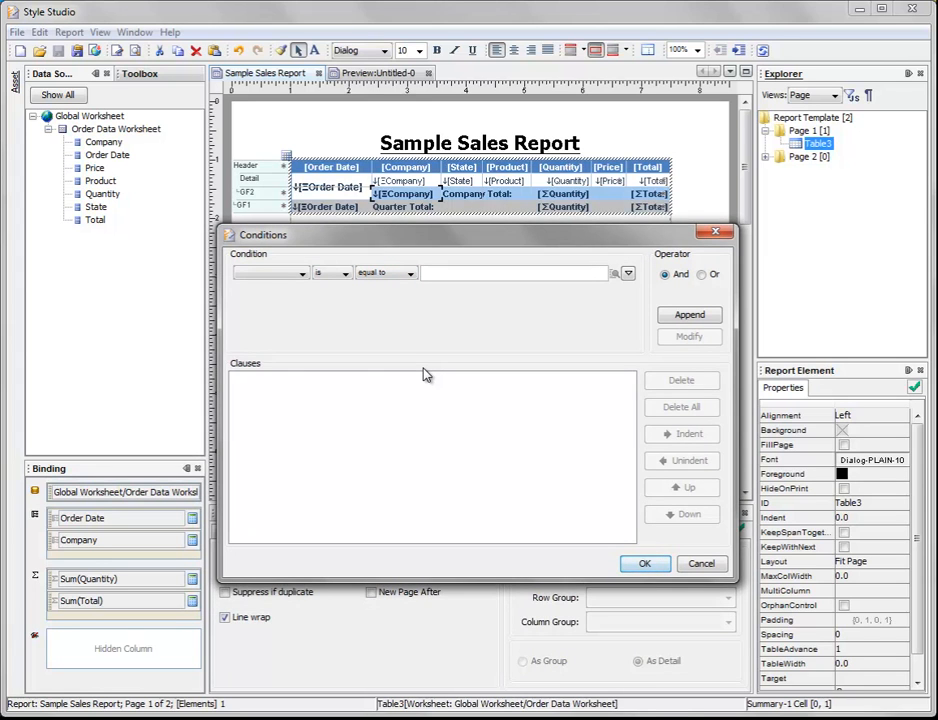
left_click(298, 276)
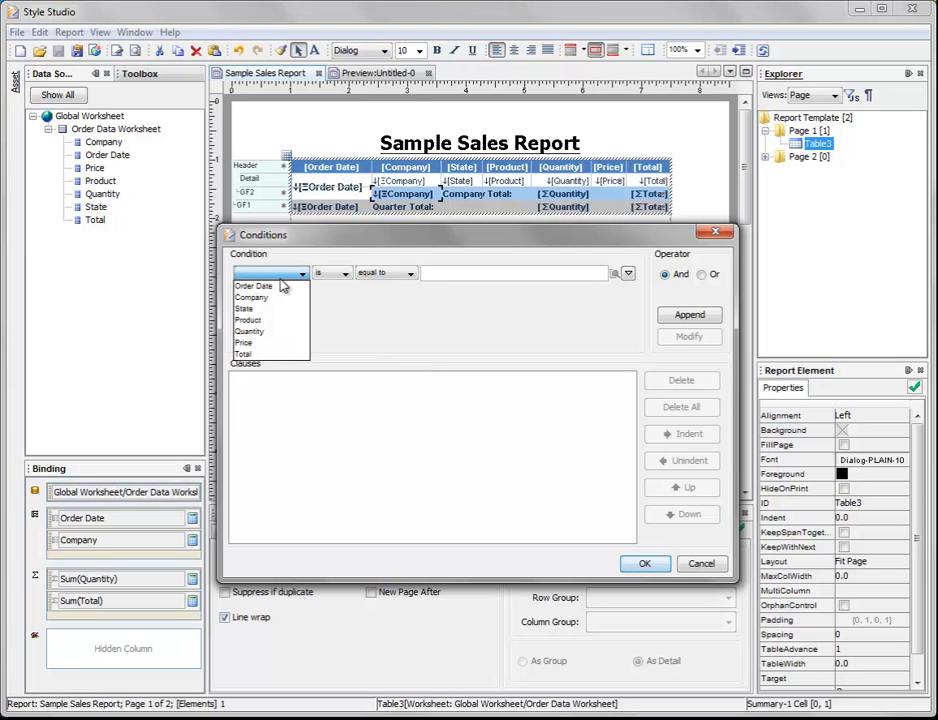
left_click(252, 286)
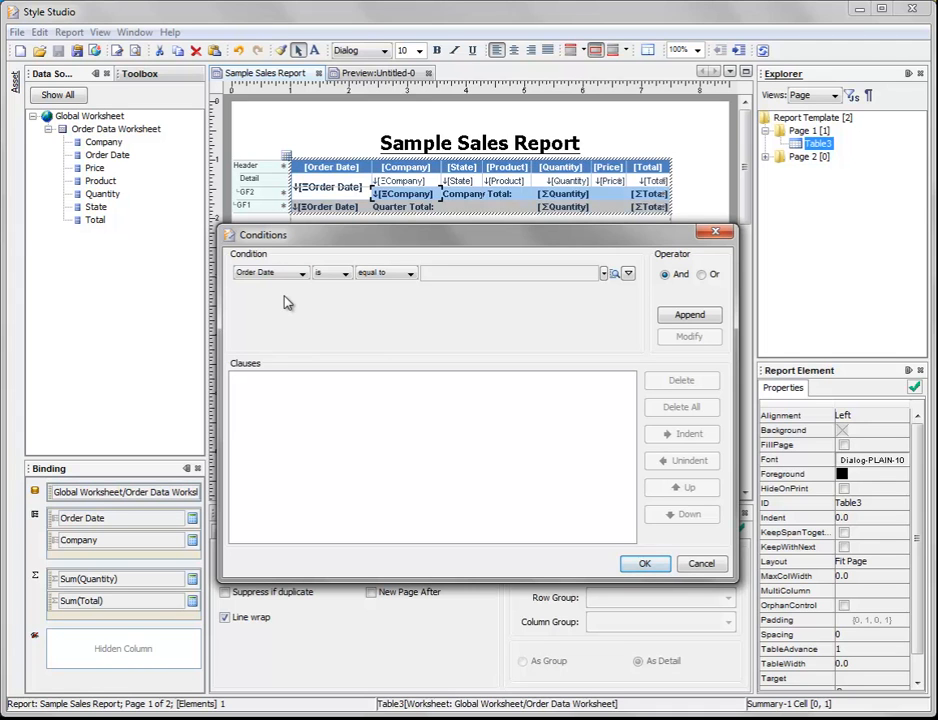
left_click(380, 280)
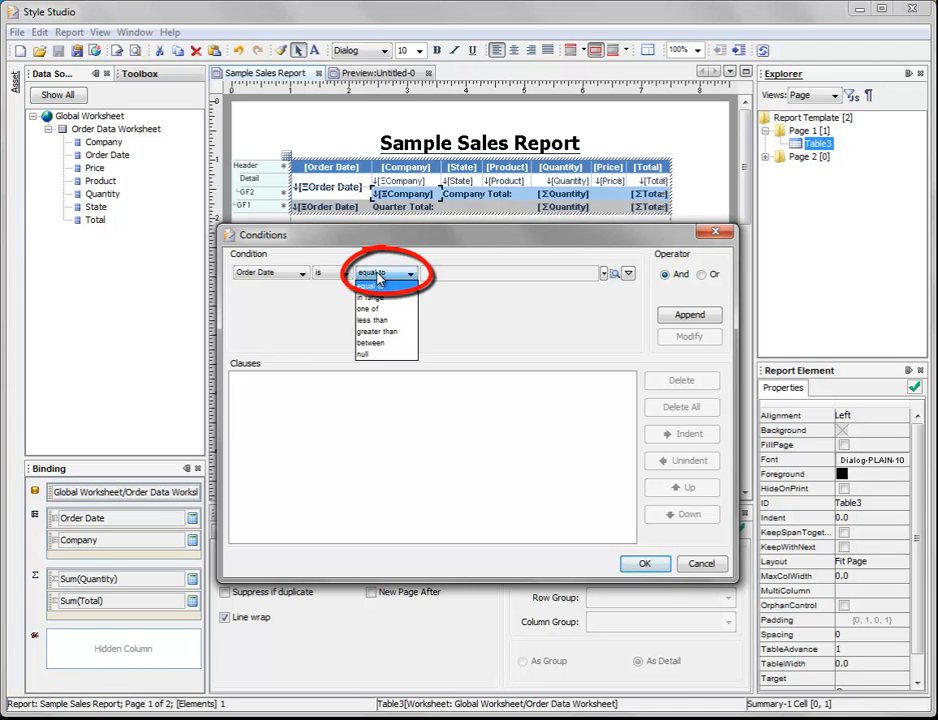
left_click(396, 344)
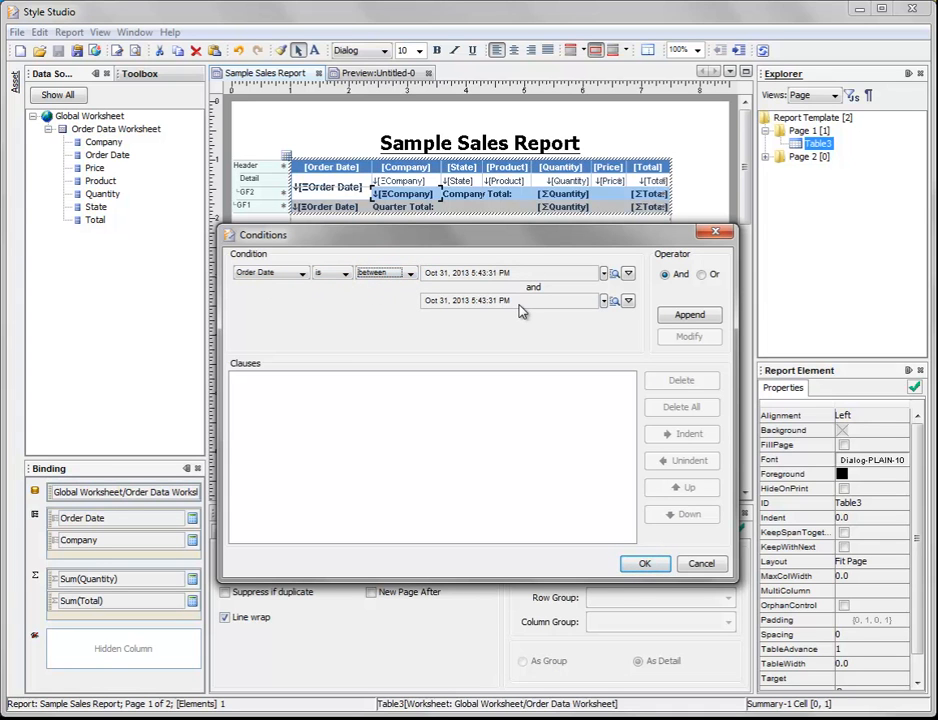
left_click(604, 276)
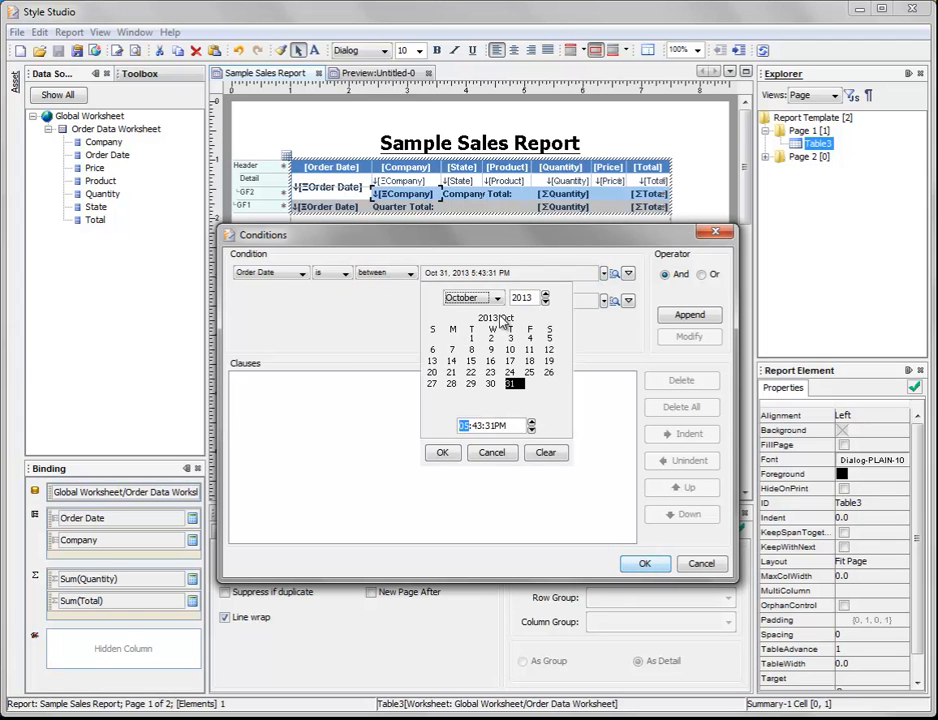
left_click(606, 302)
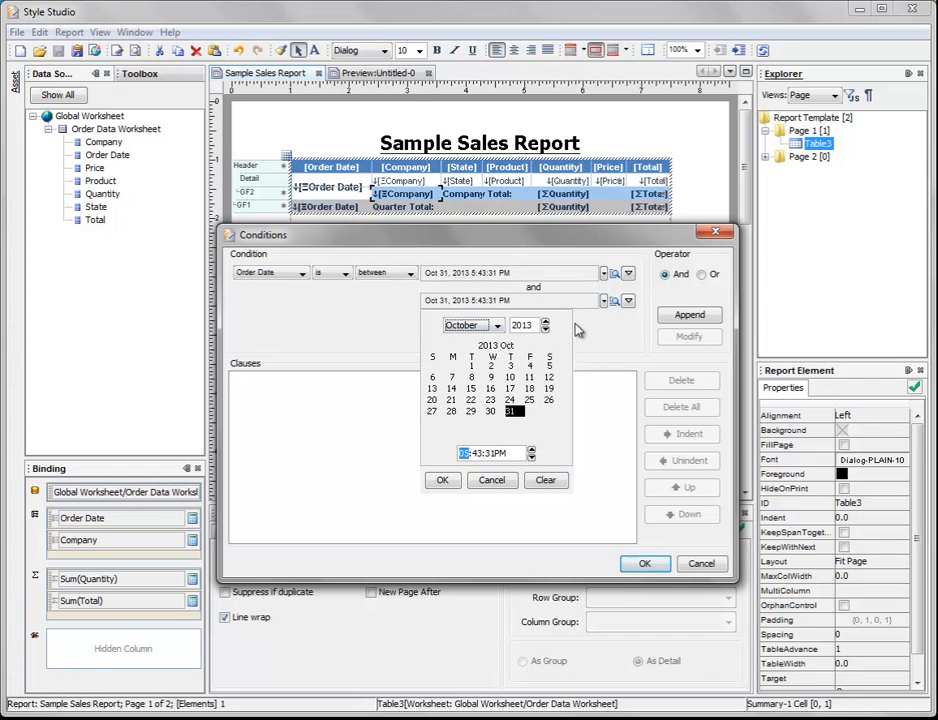
left_click(588, 338)
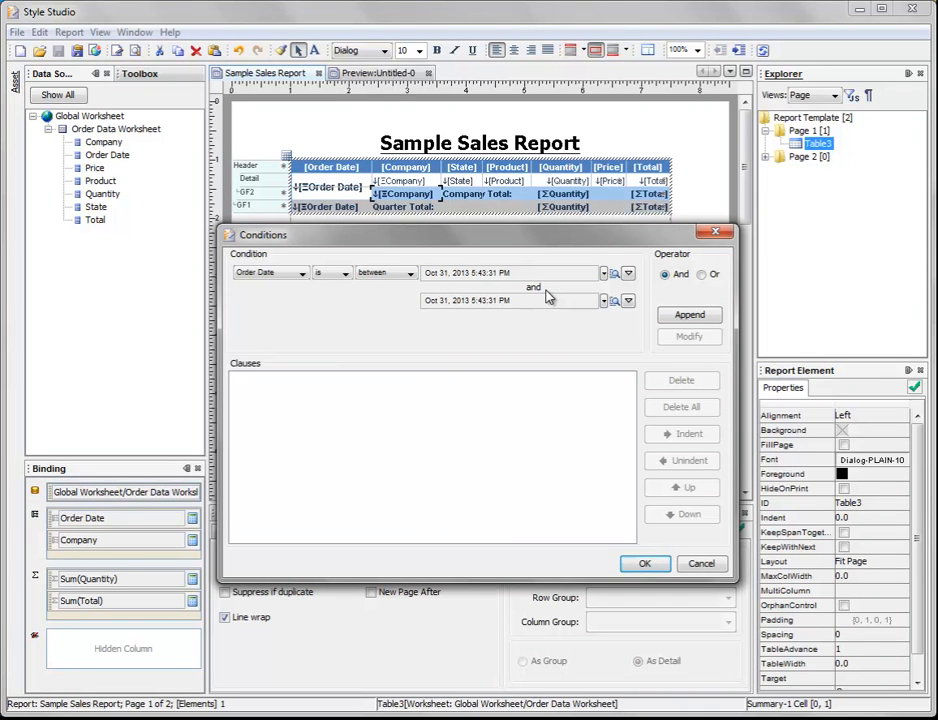
Step: Switch both limits of the Order Date between condition from fixed values to variables
left_click(629, 274)
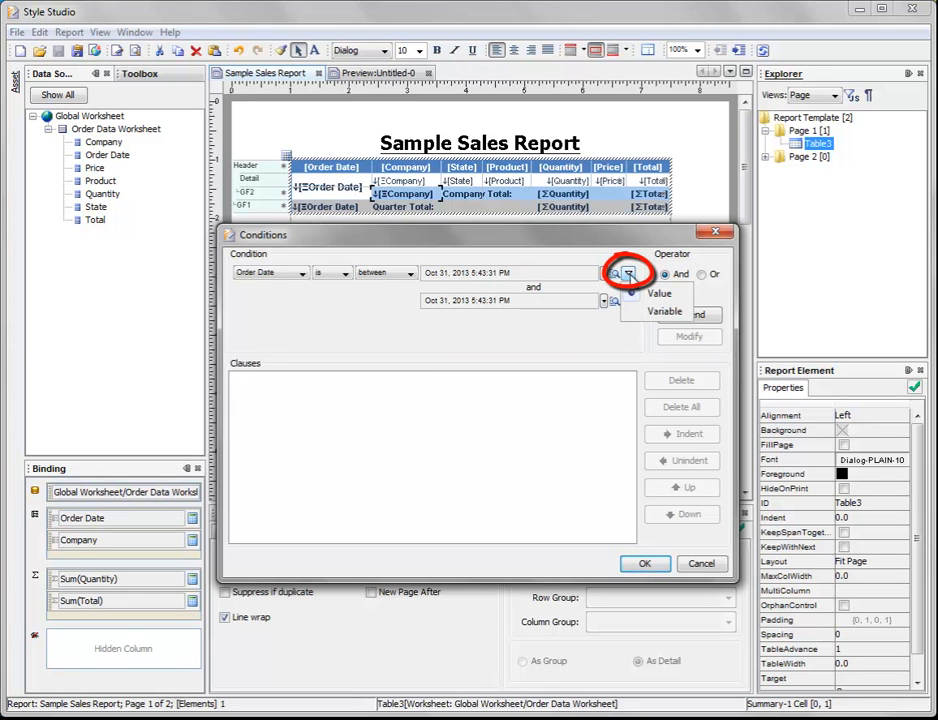
left_click(665, 313)
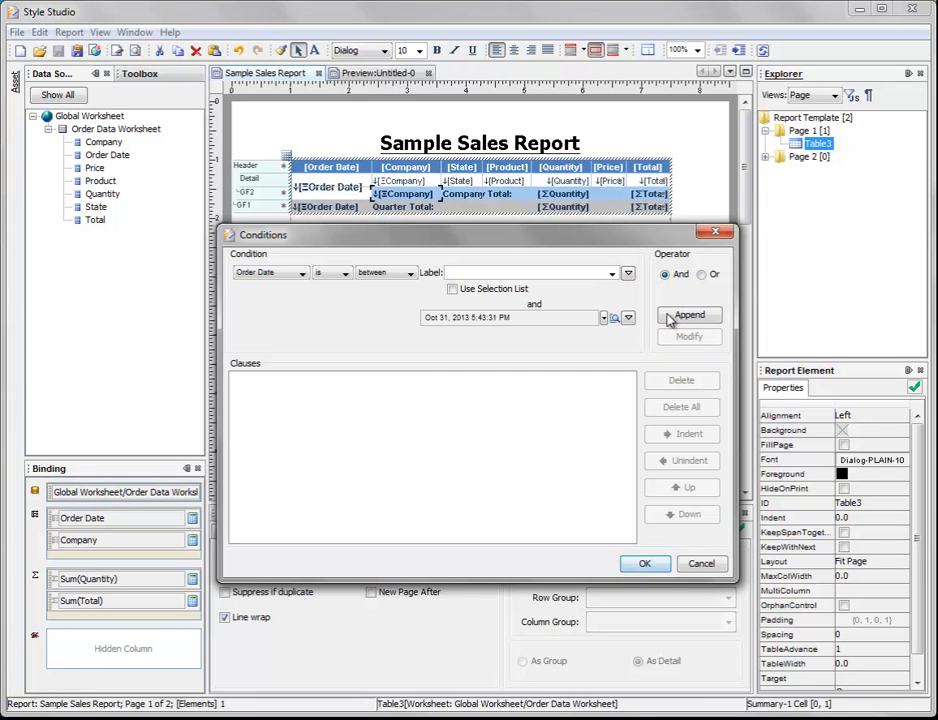
left_click(629, 317)
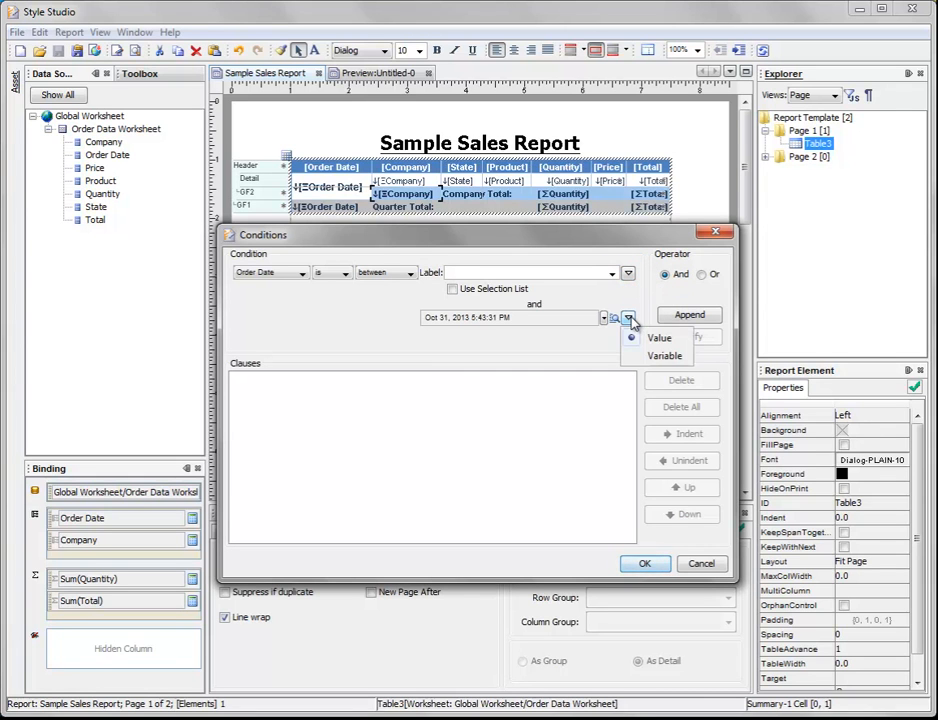
left_click(664, 356)
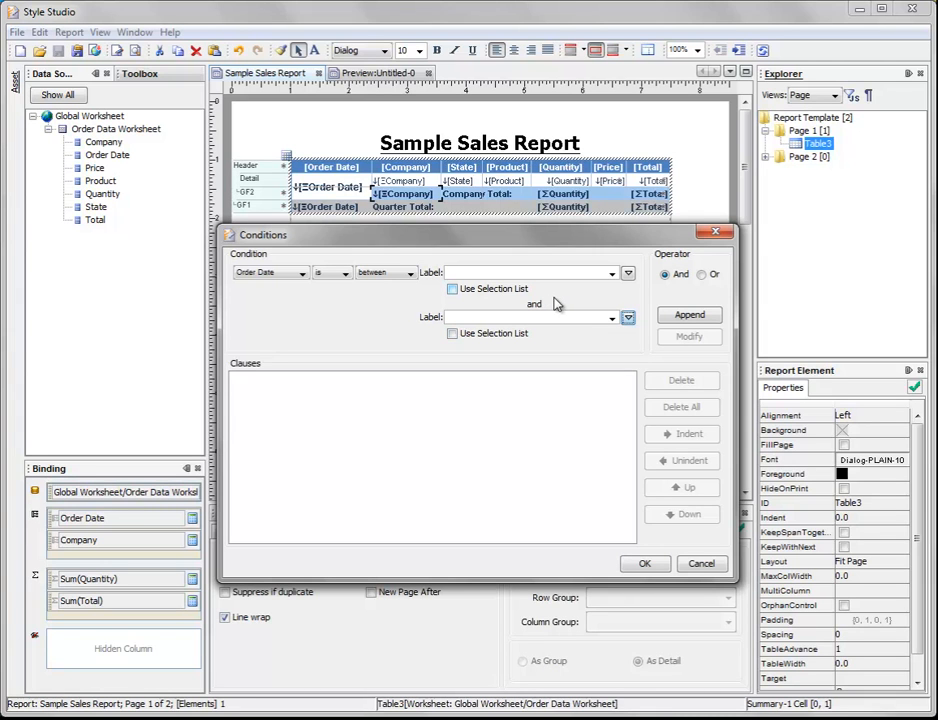
Step: Label the Order Date condition's variables startDate and endDate, and append the condition to the clauses
left_click(484, 271)
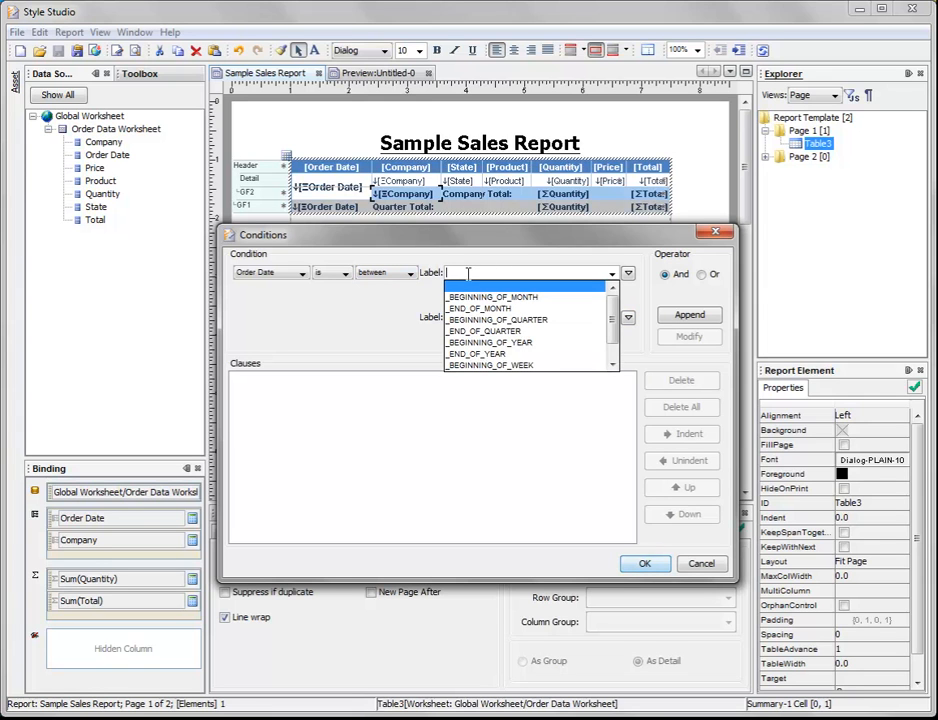
type("startDate")
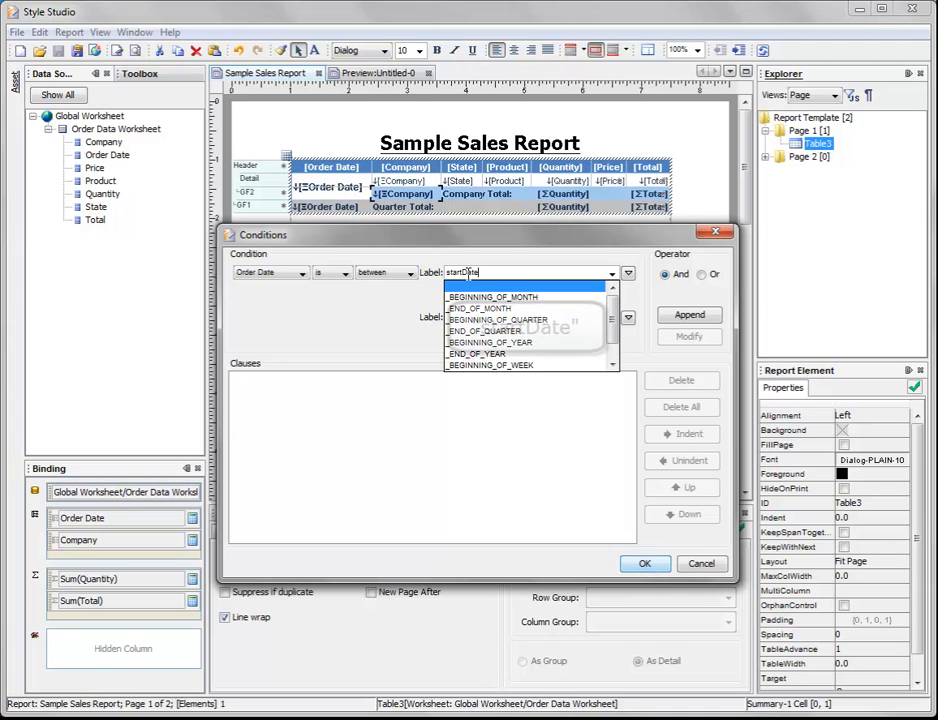
left_click(512, 255)
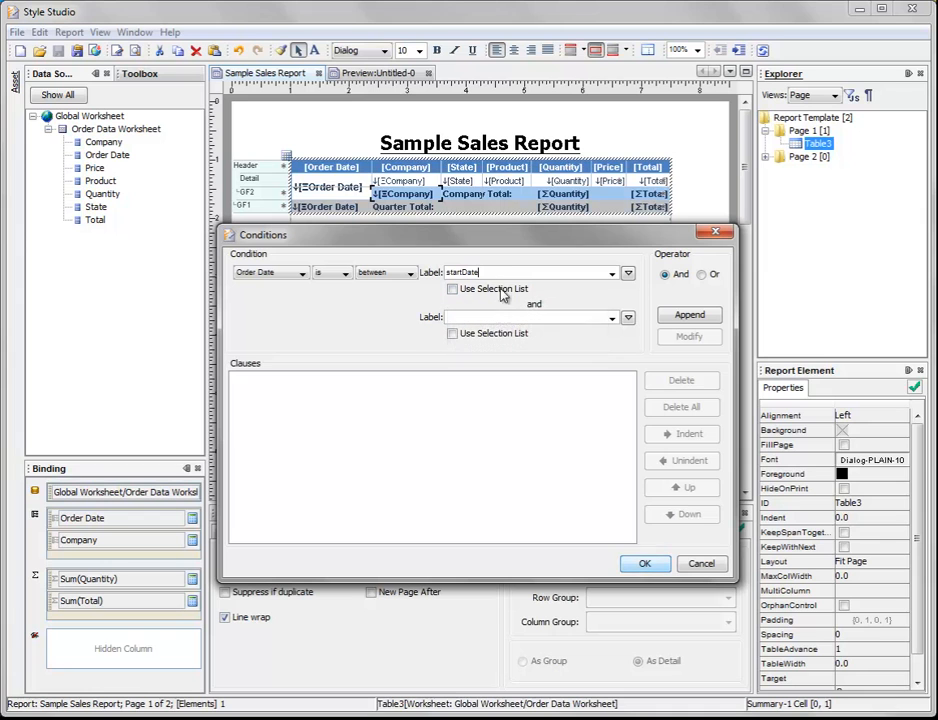
left_click(497, 321)
type("enddate")
key("BackSpace")
key("BackSpace")
key("BackSpace")
key("BackSpace")
type("Date")
left_click(690, 315)
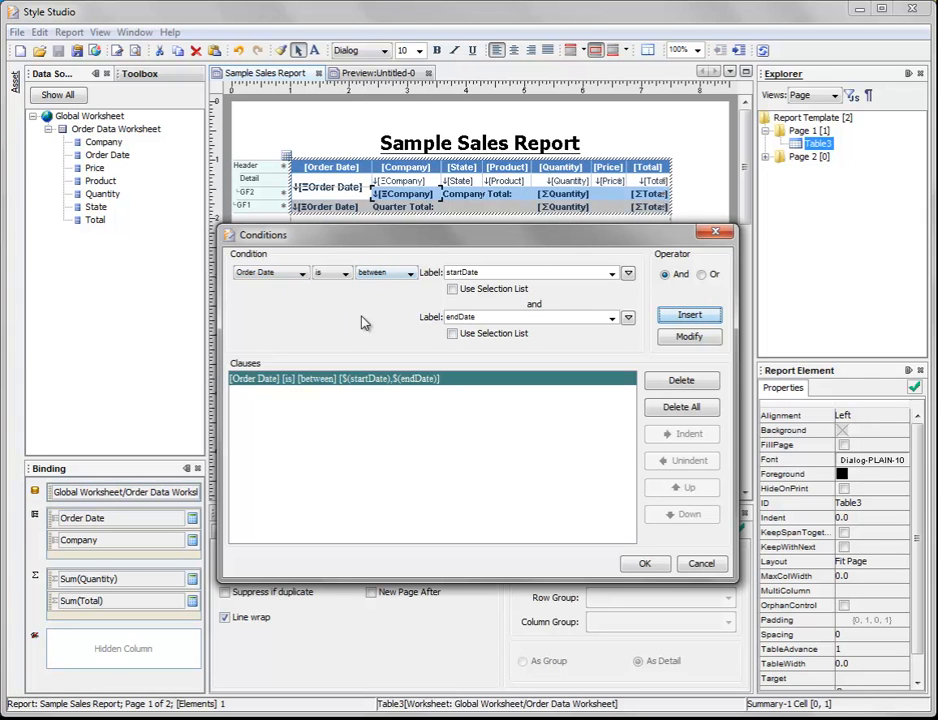
Step: Set up a second condition where Company is one of the values supplied by a variable
left_click(285, 273)
left_click(273, 299)
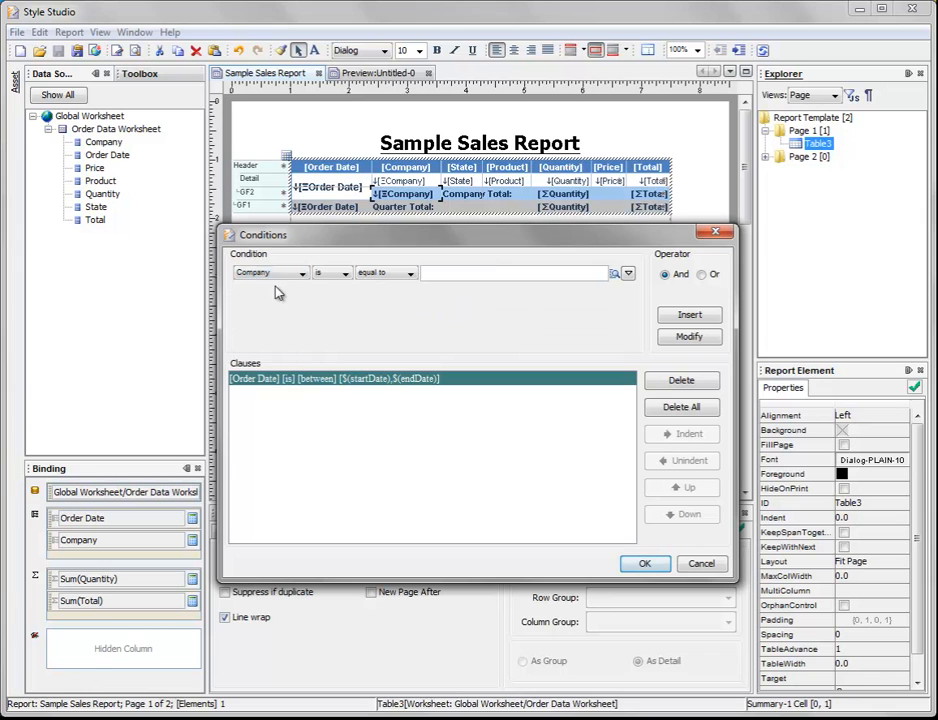
left_click(383, 276)
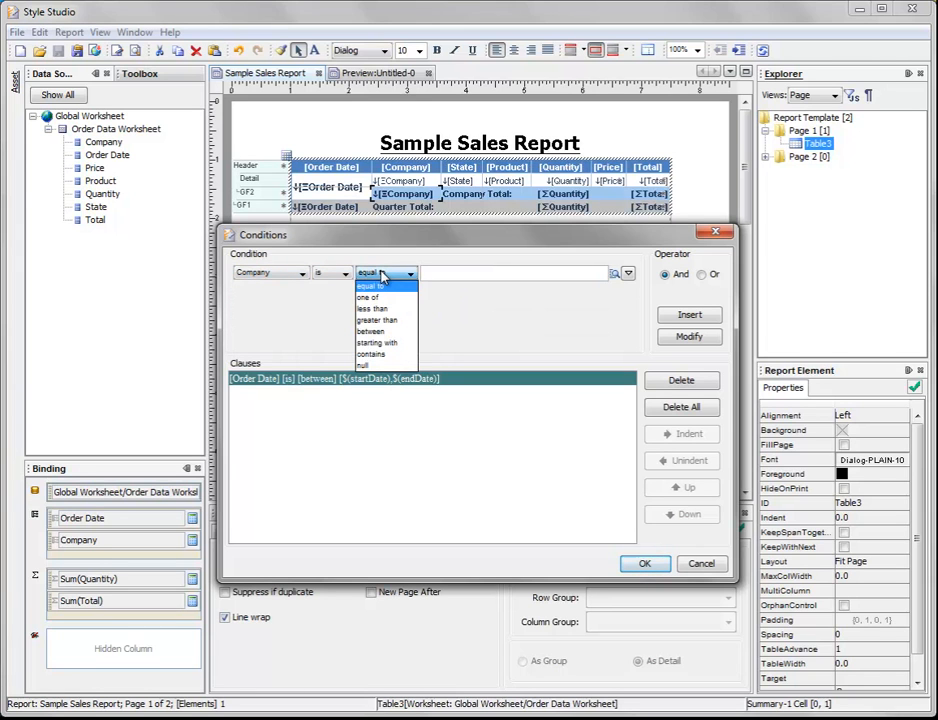
left_click(381, 297)
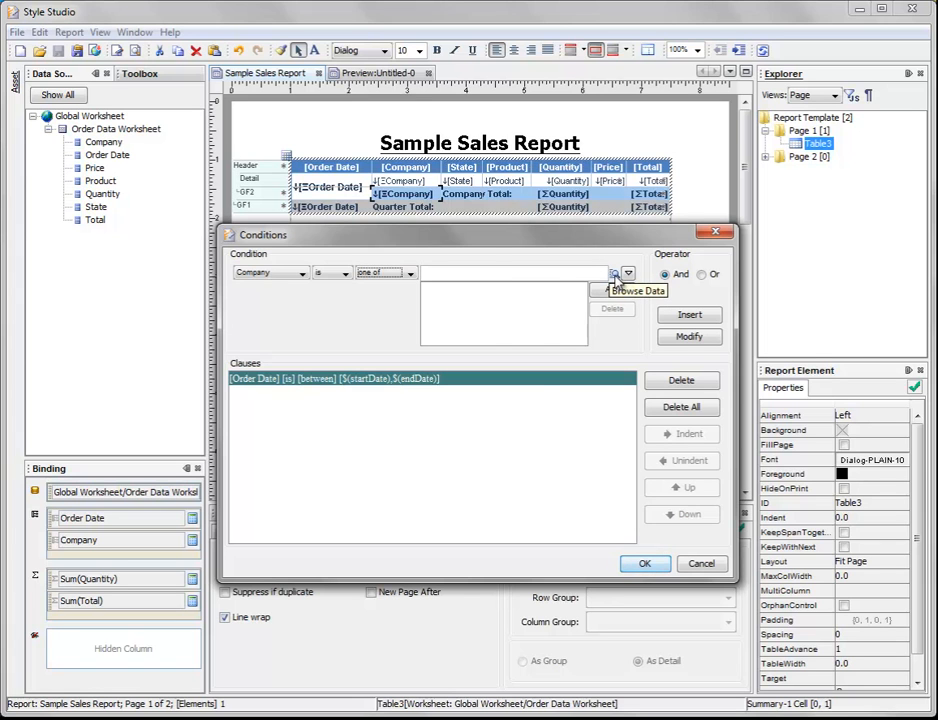
left_click(614, 276)
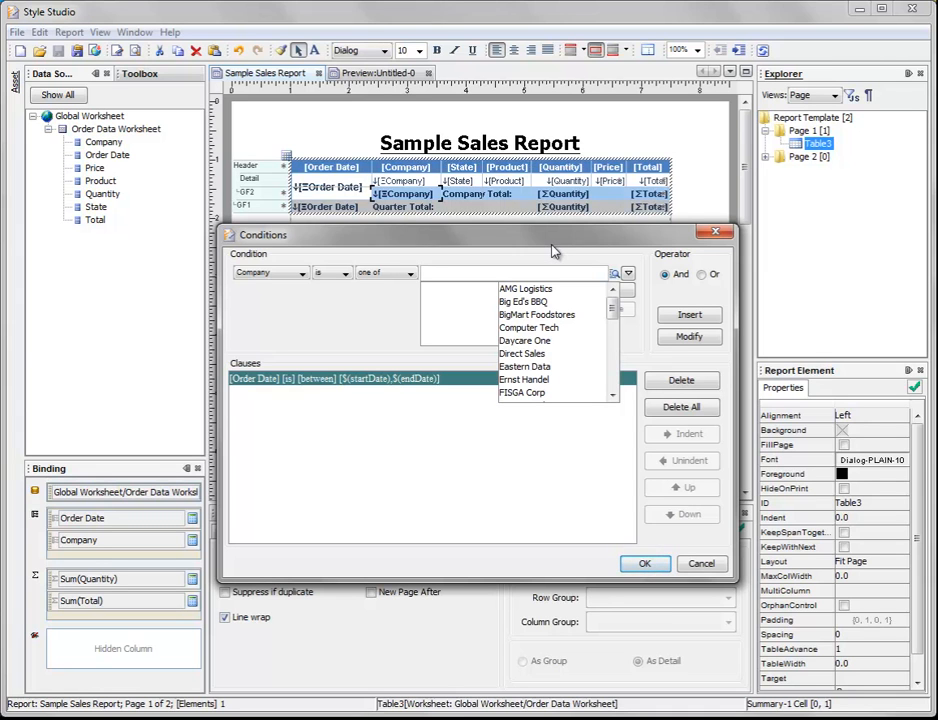
left_click(628, 273)
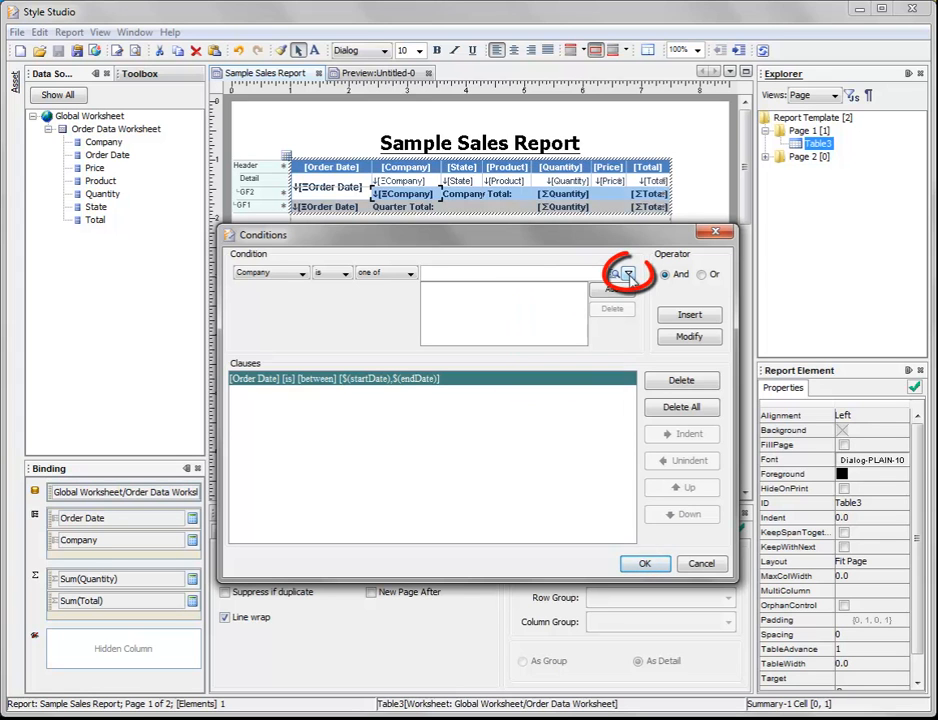
left_click(628, 274)
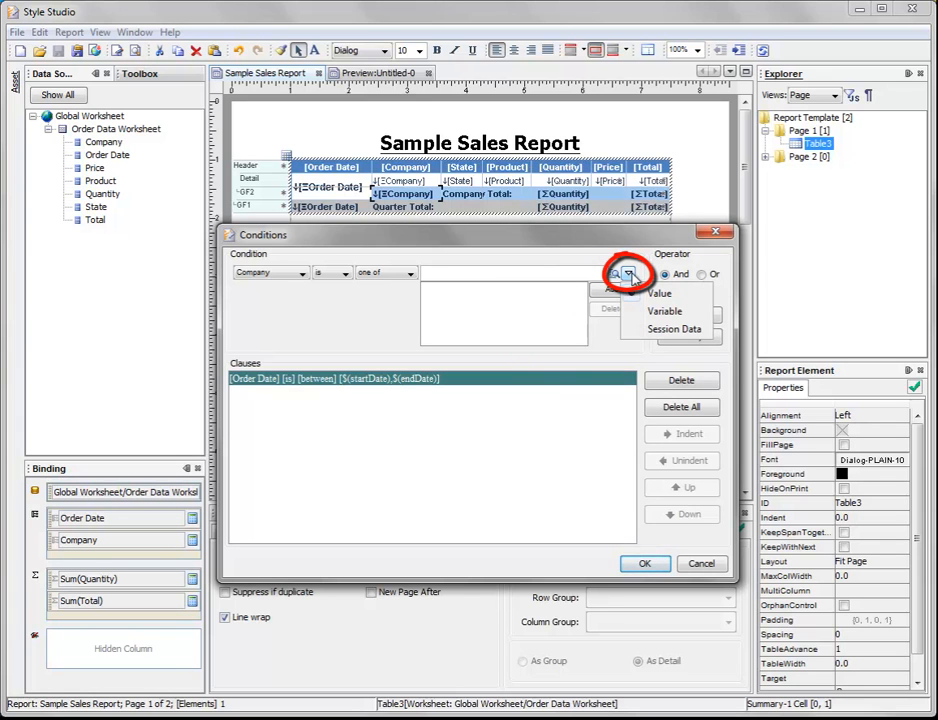
left_click(665, 311)
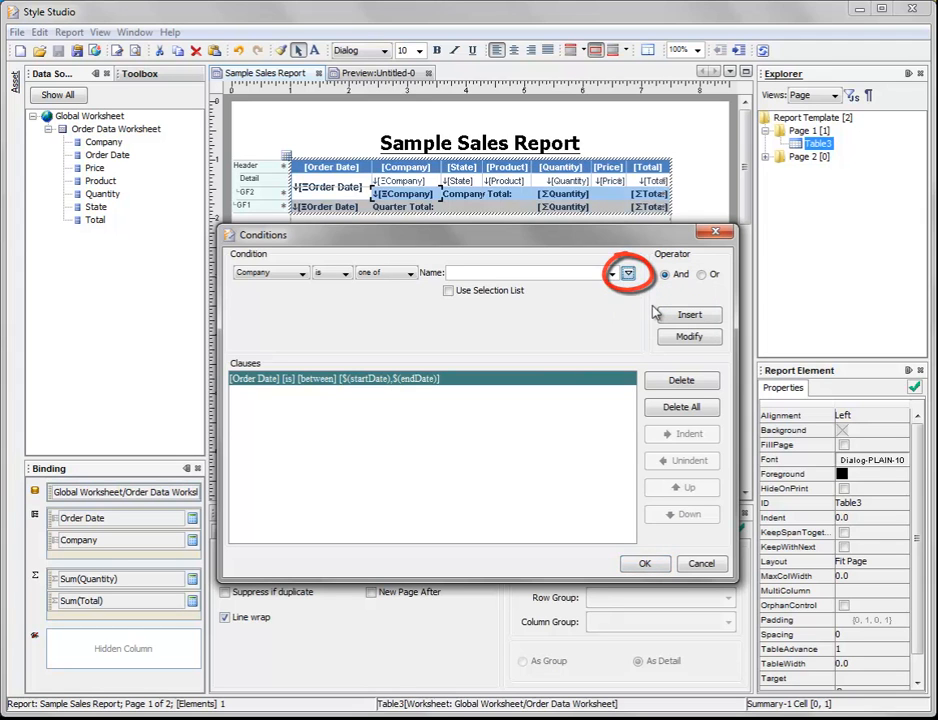
Step: Name the Company variable companies with a selection list, insert the clause joined by And, and apply the conditions
left_click(497, 273)
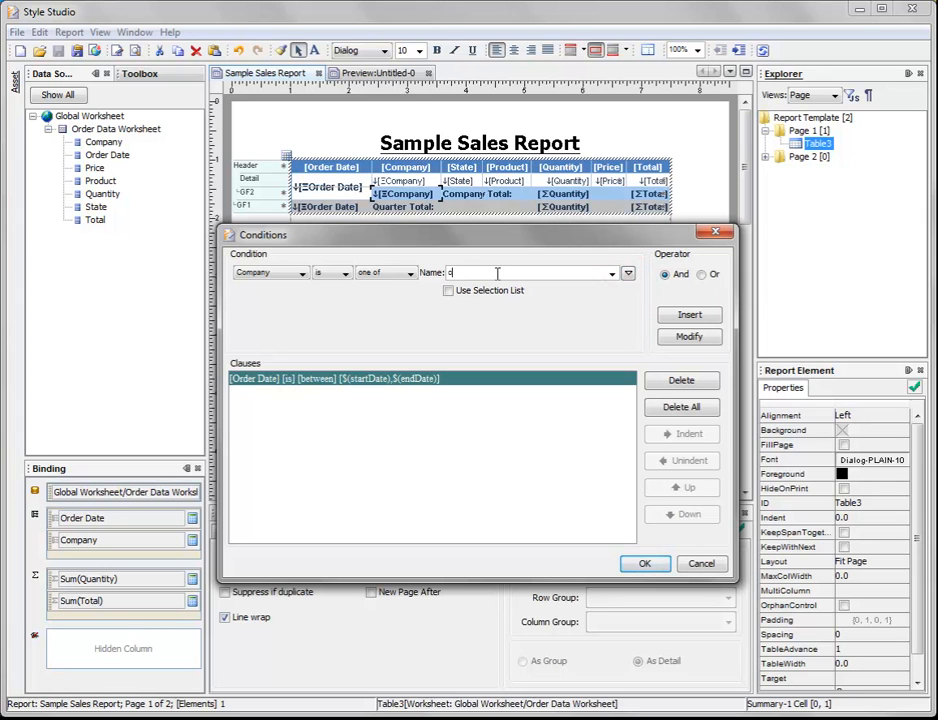
type("coma")
key("BackSpace")
key("BackSpace")
type("mpa")
left_click(448, 292)
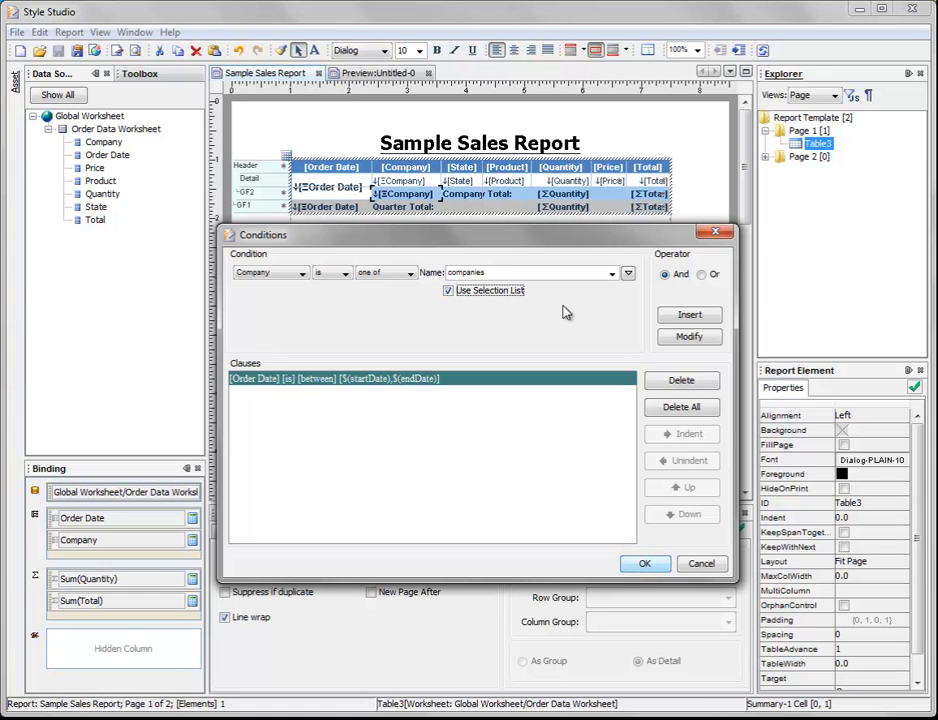
left_click(711, 317)
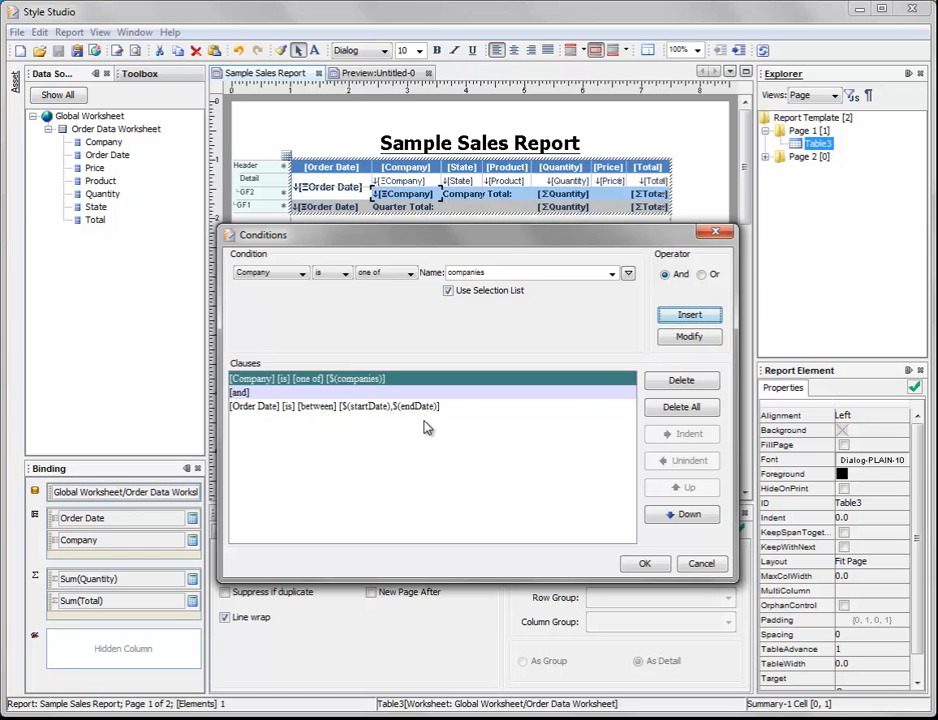
left_click(650, 565)
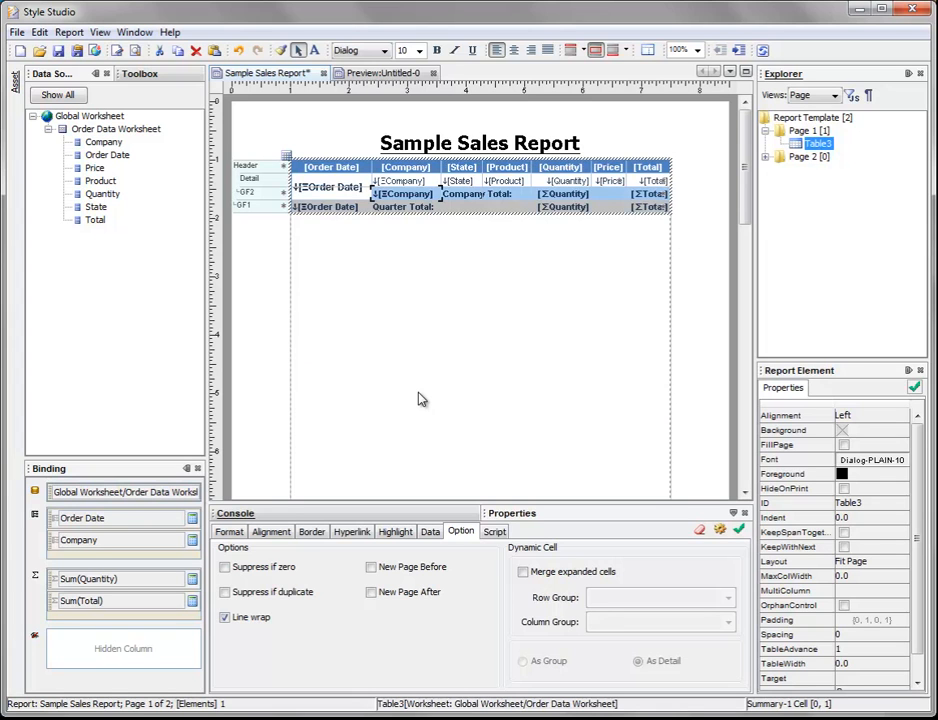
Step: Save the Sample Sales Report and close the old Untitled-0 preview
left_click(58, 51)
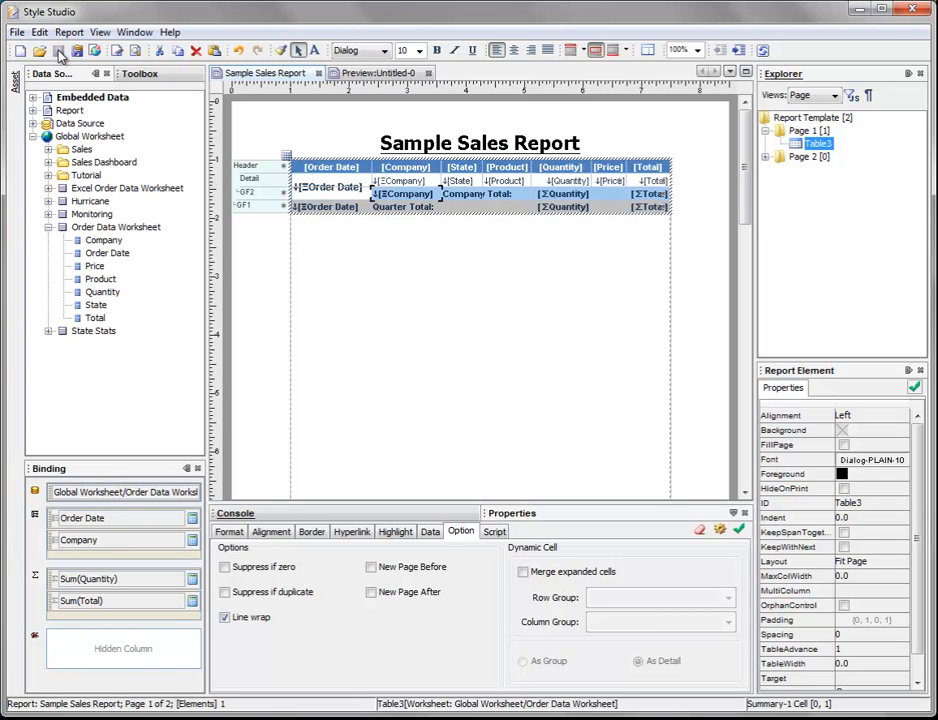
left_click(428, 73)
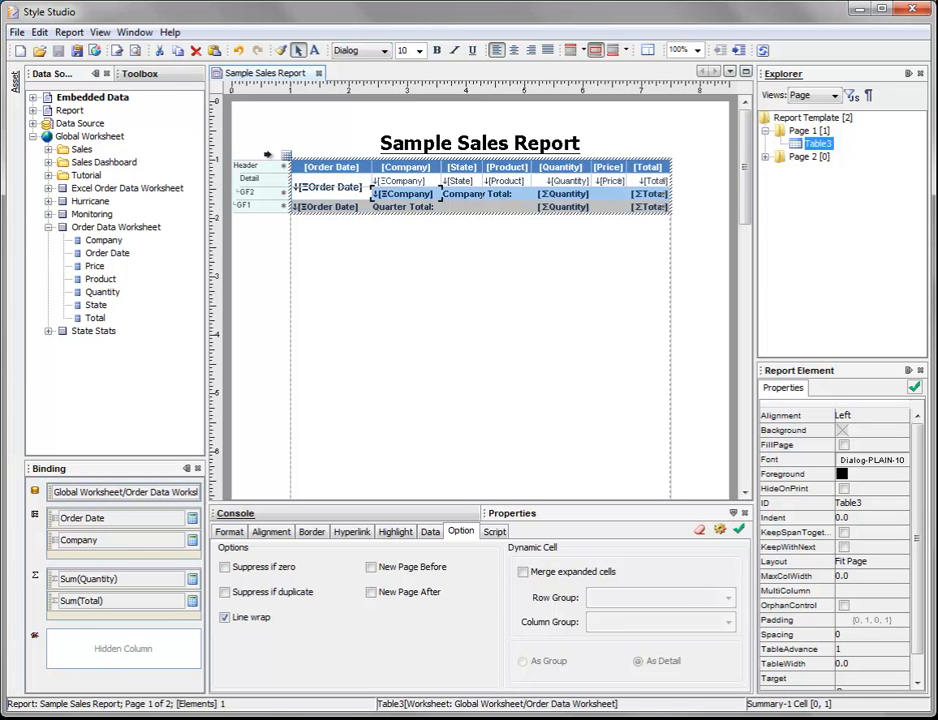
Step: Preview the report and select AMG Logistics, Big Ed's BBQ and BigMart Foodstores for the companies parameter
left_click(135, 52)
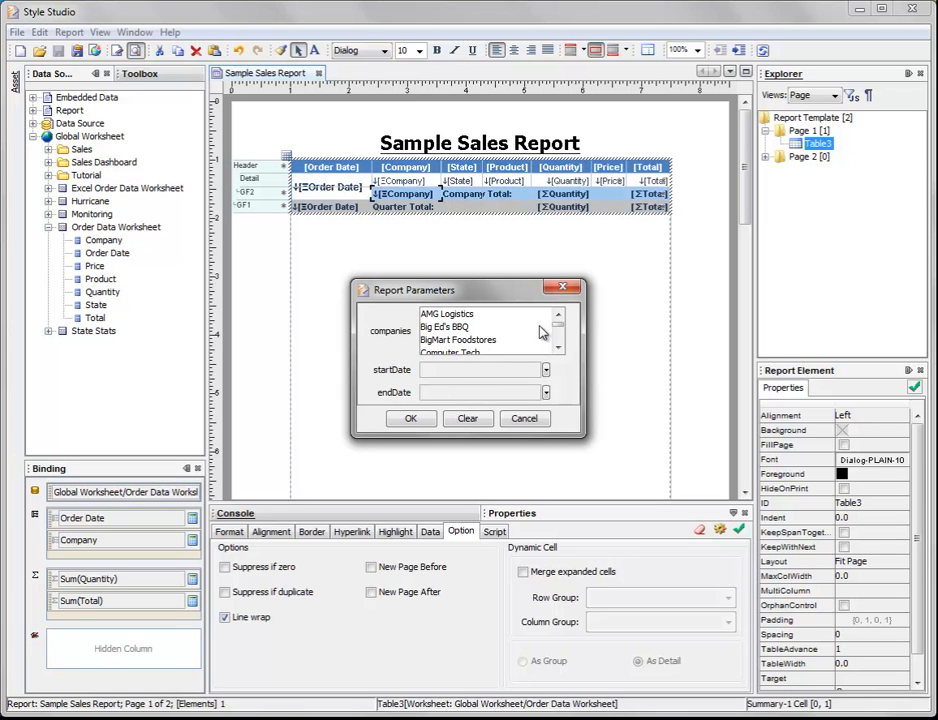
left_click(447, 314)
left_click(478, 339, "shift")
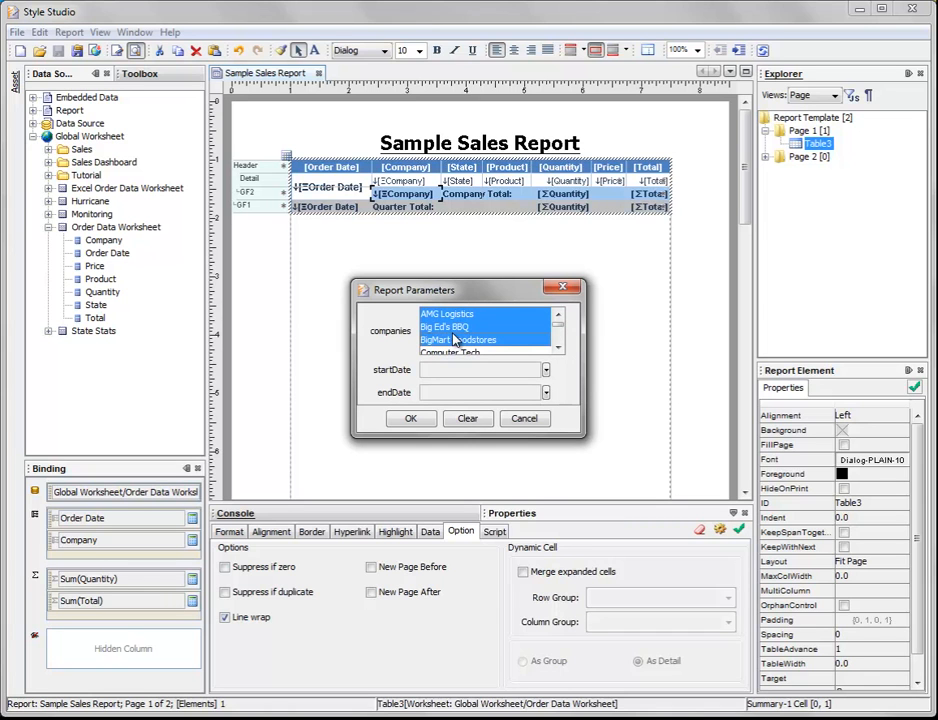
Step: Set the startDate parameter to January 1, 2012
left_click(546, 370)
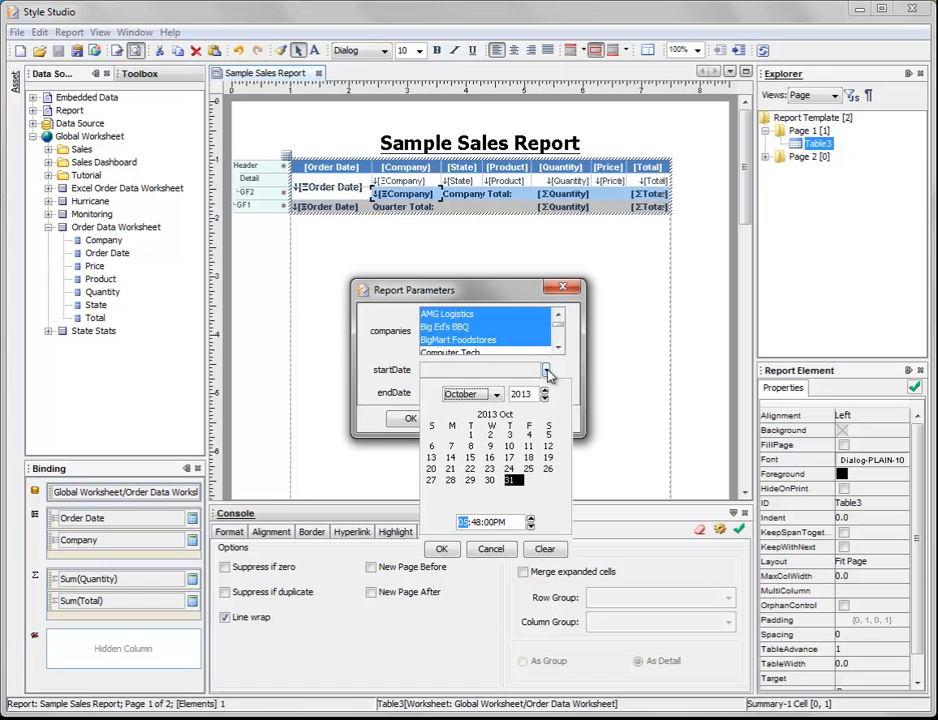
left_click(496, 395)
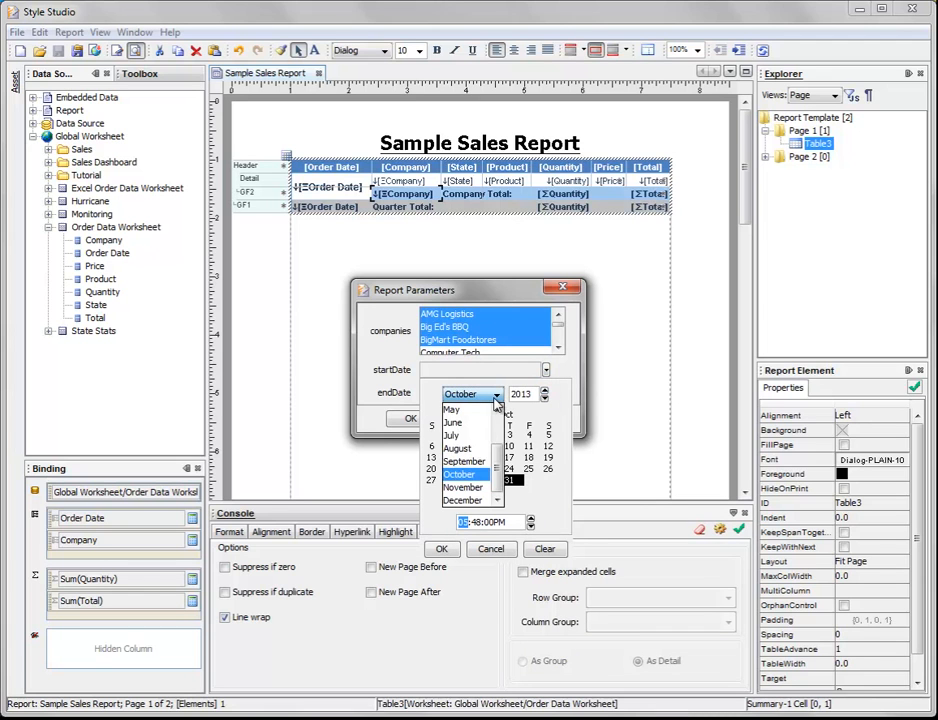
left_click(498, 411)
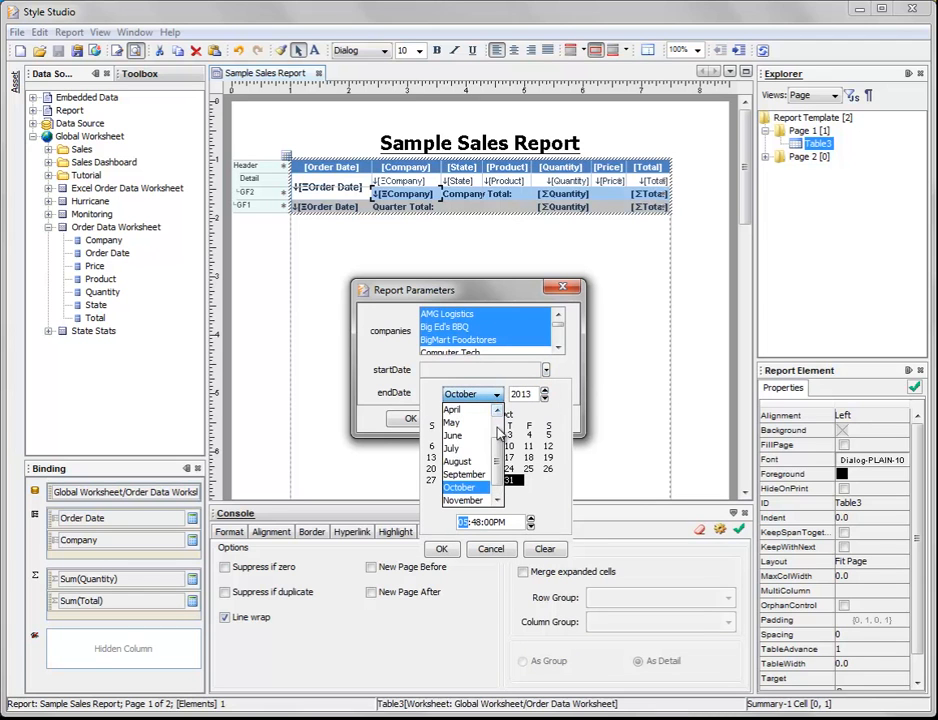
left_click(498, 411)
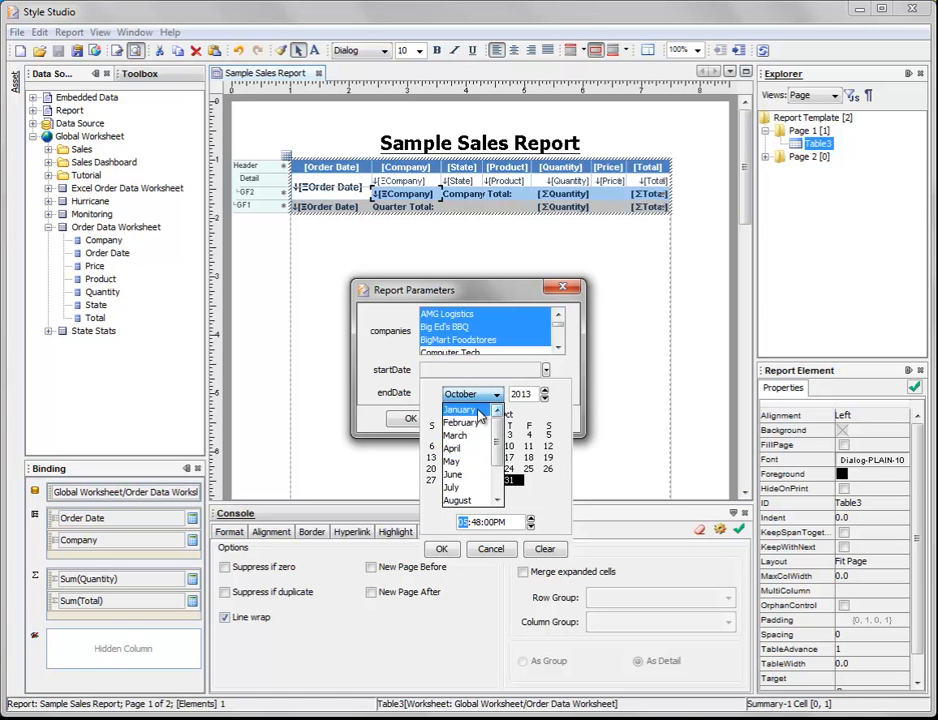
left_click(485, 412)
left_click(545, 398)
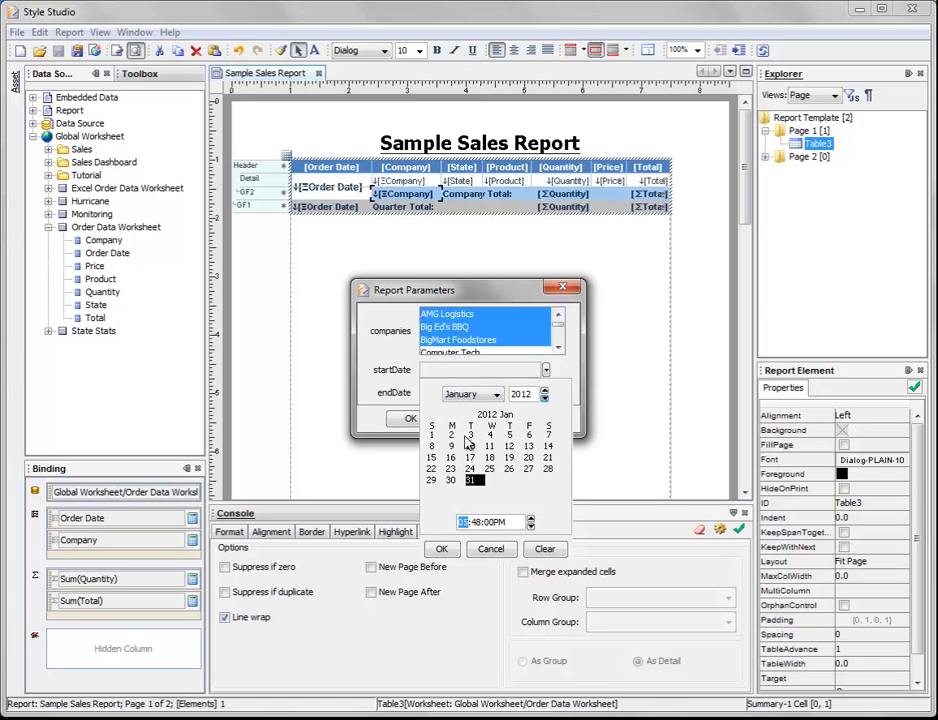
left_click(431, 435)
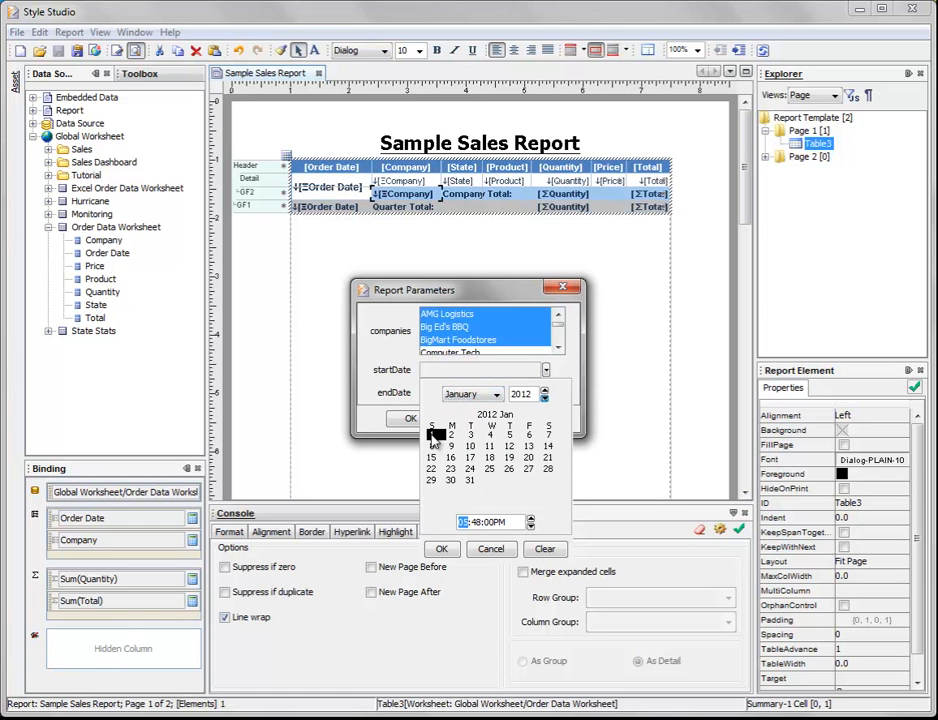
left_click(443, 549)
Step: Set the endDate parameter to December 31, 2012 and run the report preview with these parameters
left_click(546, 393)
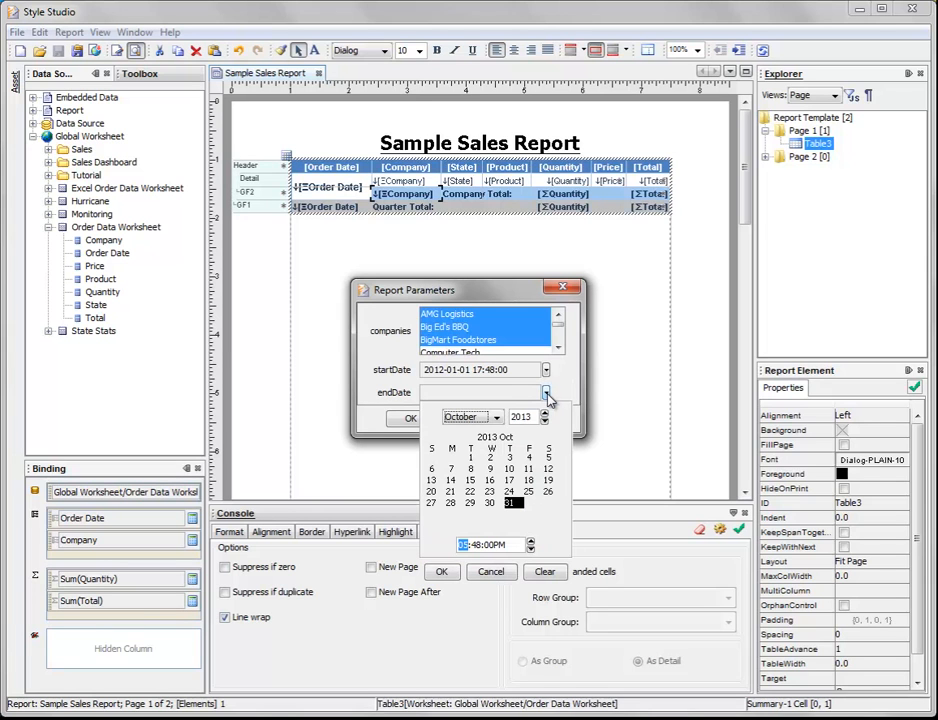
left_click(545, 421)
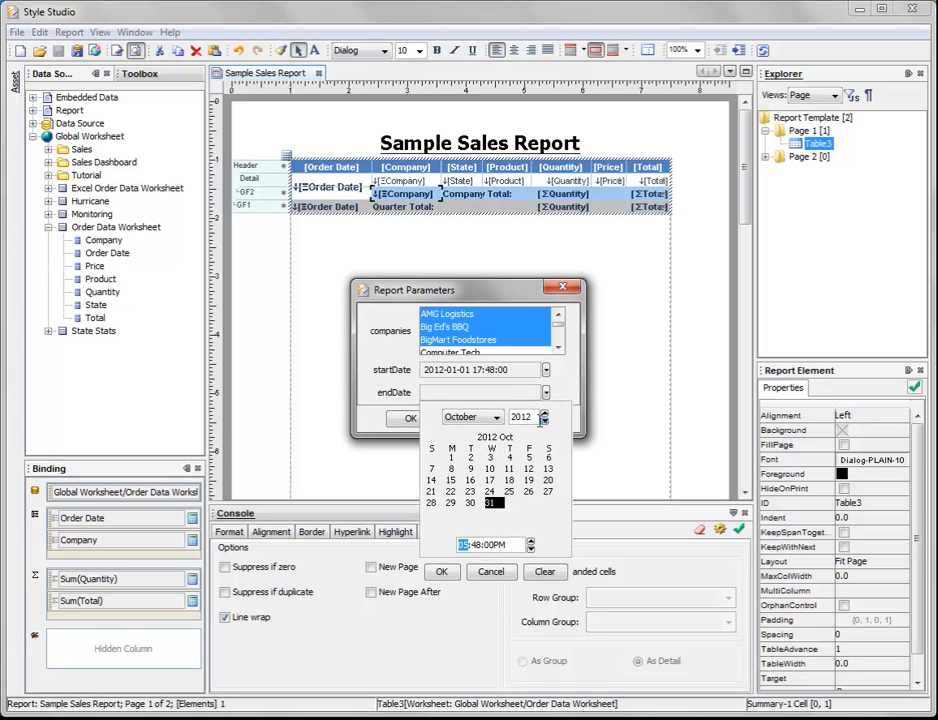
left_click(494, 417)
left_click(470, 521)
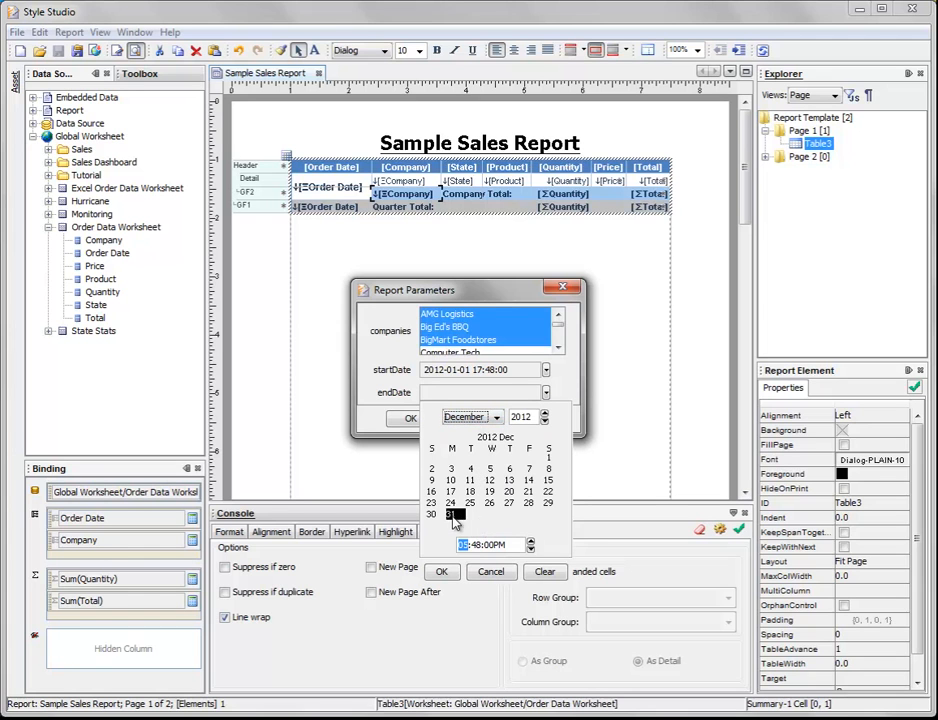
left_click(442, 572)
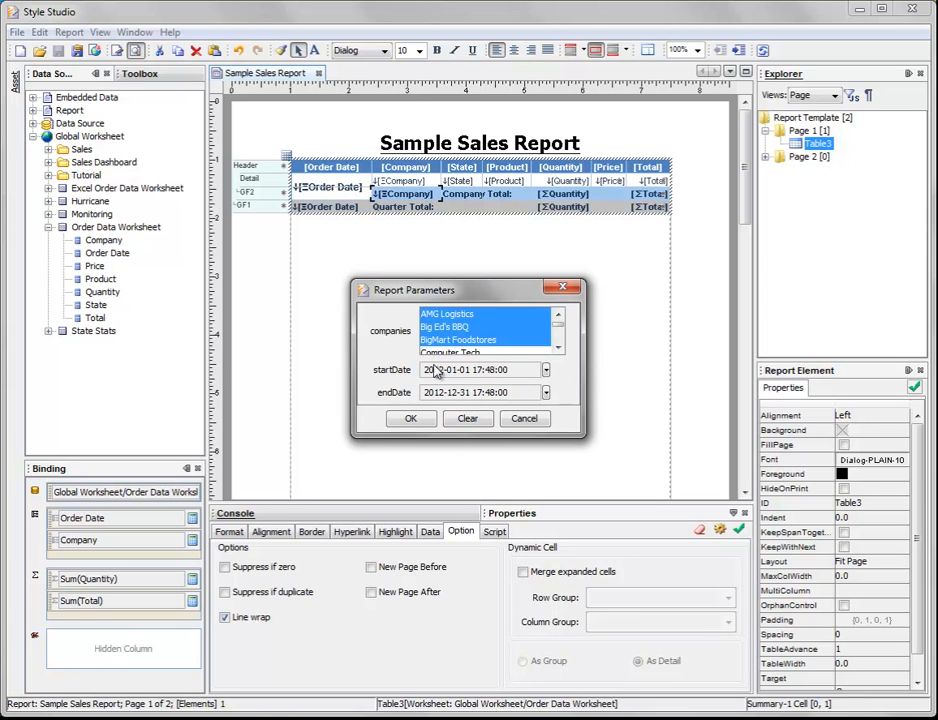
left_click(418, 420)
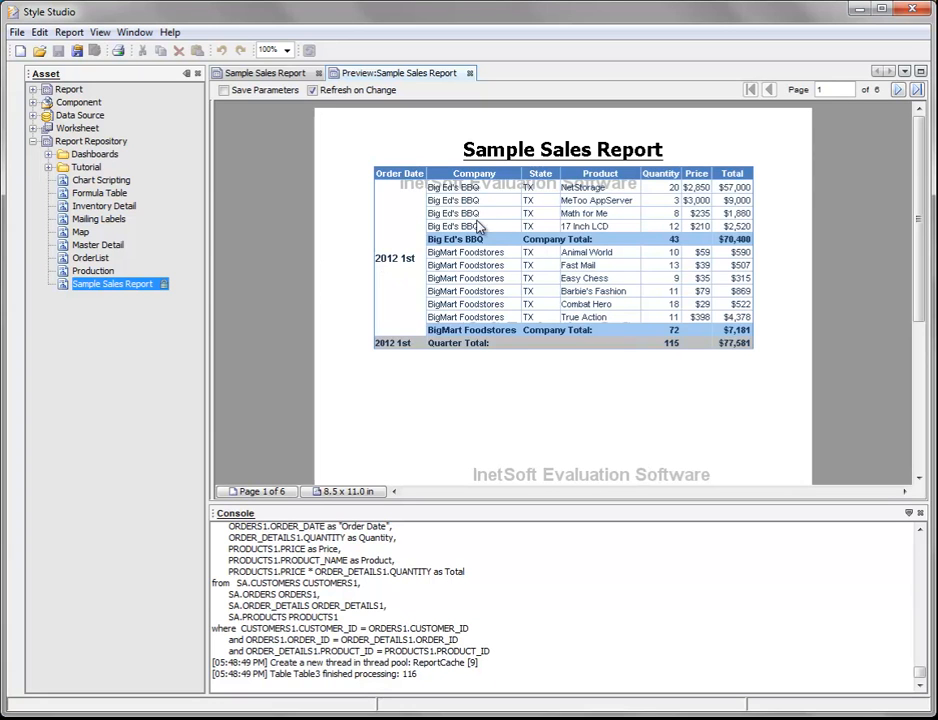
Step: Page through the previewed Sample Sales Report to examine the quarterly page breaks and totals, and close the preview
left_click(898, 90)
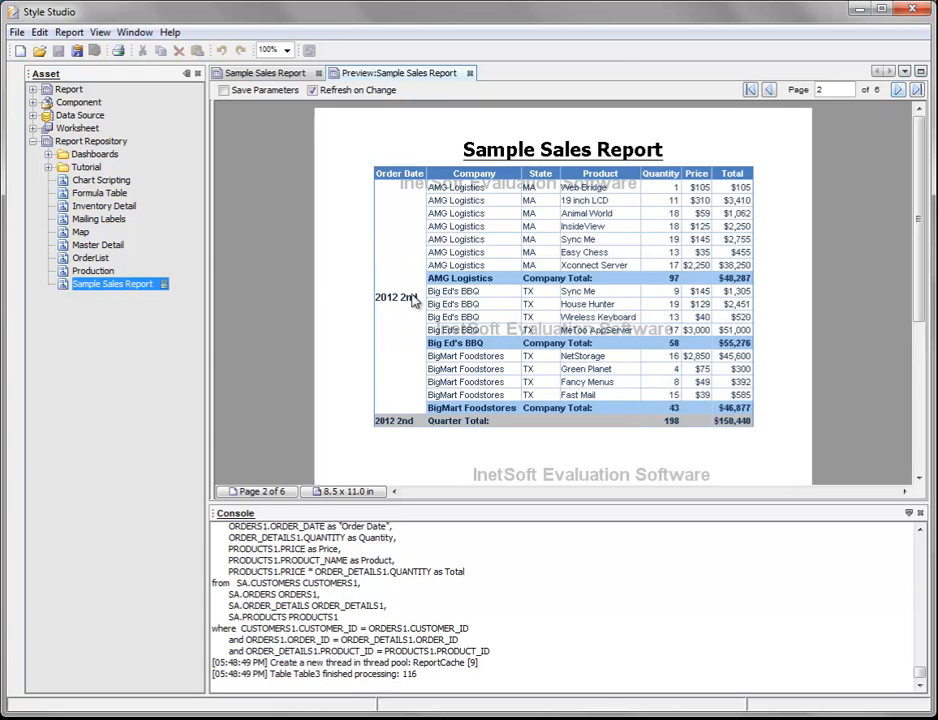
left_click(898, 90)
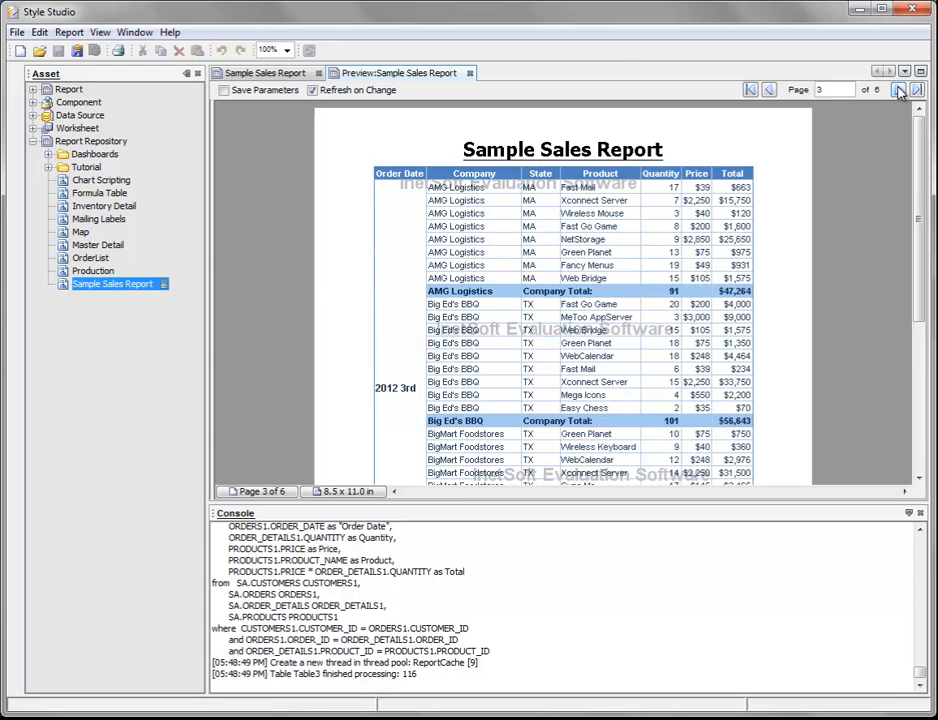
scroll(502, 340, "down", 2)
scroll(503, 314, "down", 4)
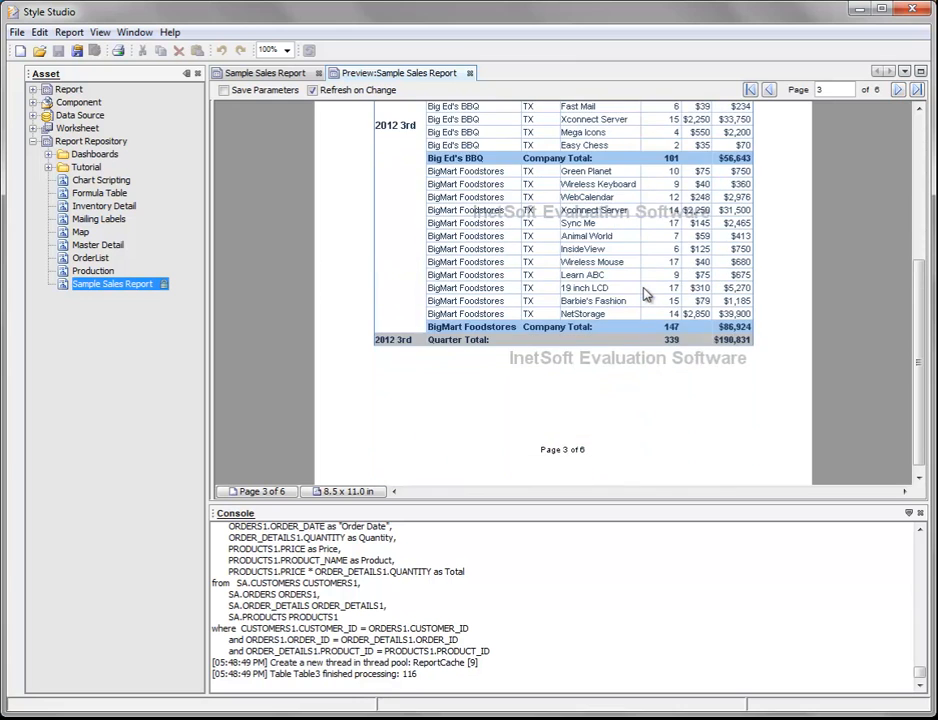
scroll(645, 294, "up", 5)
left_click(898, 90)
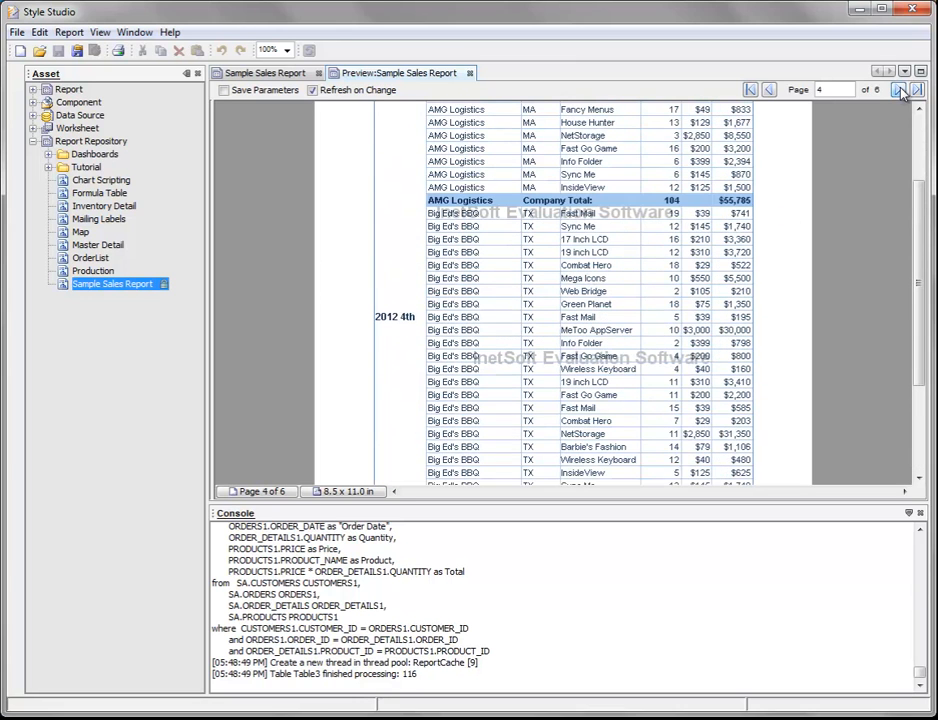
left_click(898, 90)
scroll(705, 240, "up", 2)
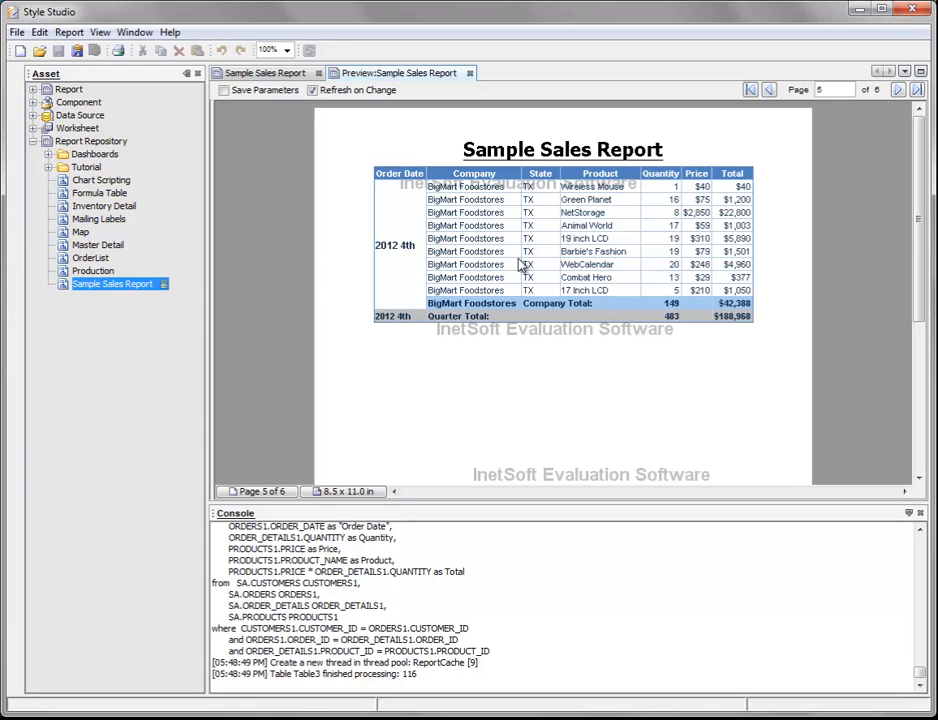
left_click(469, 74)
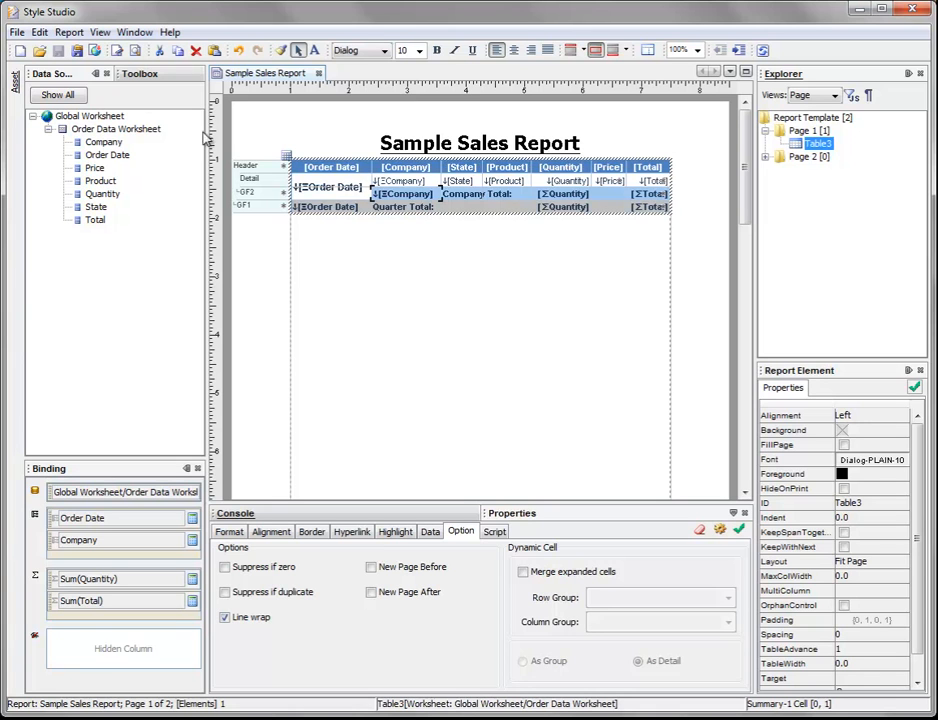
Step: Open the report's parameter definitions and move companies below startDate and endDate in the parameter order
left_click(70, 33)
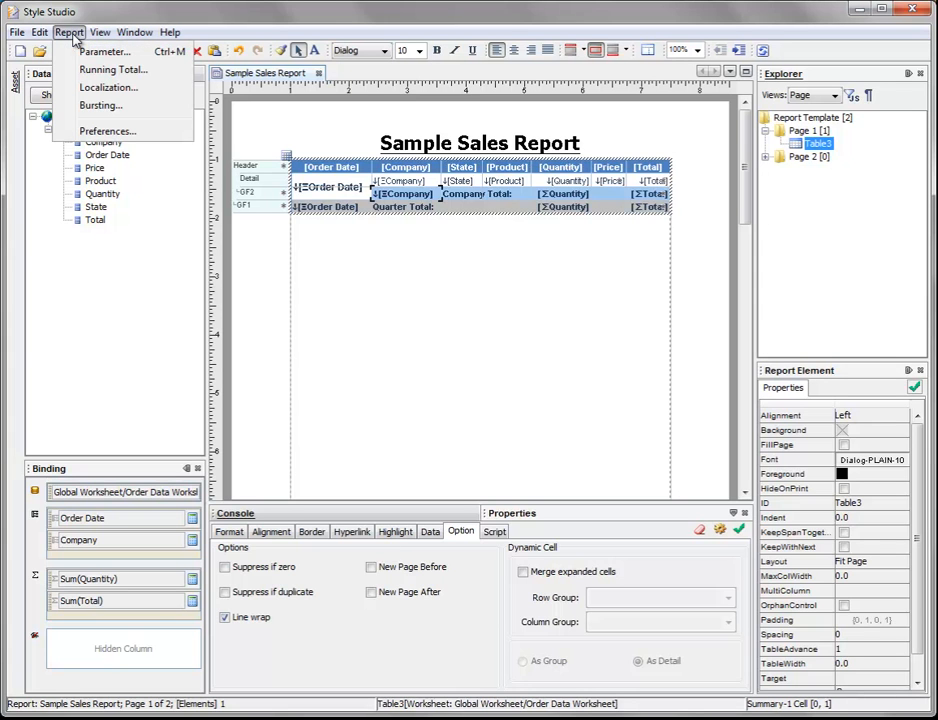
left_click(100, 52)
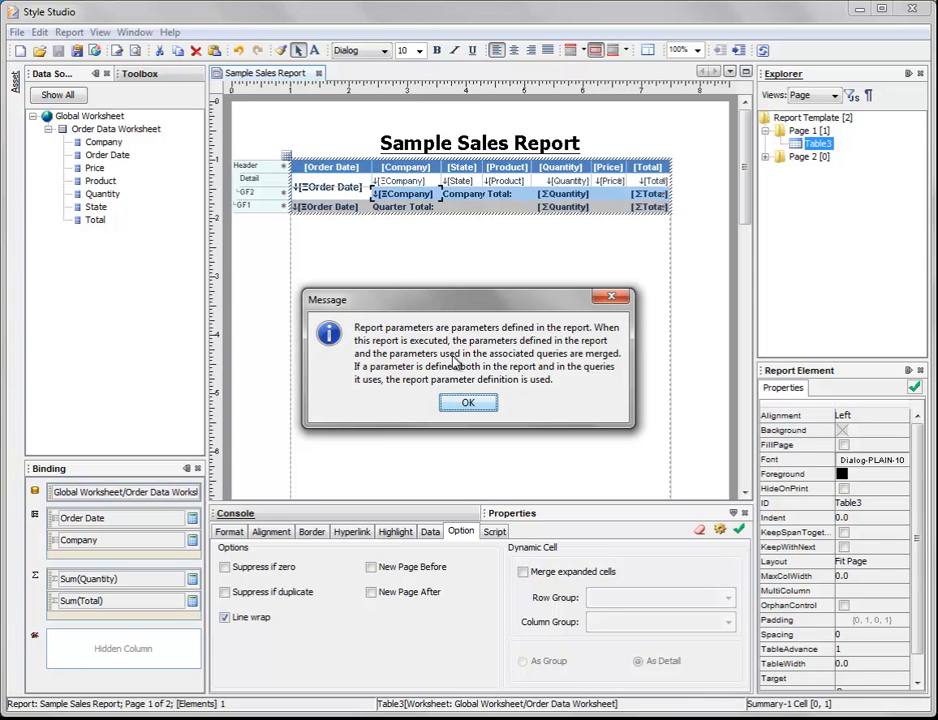
left_click(484, 404)
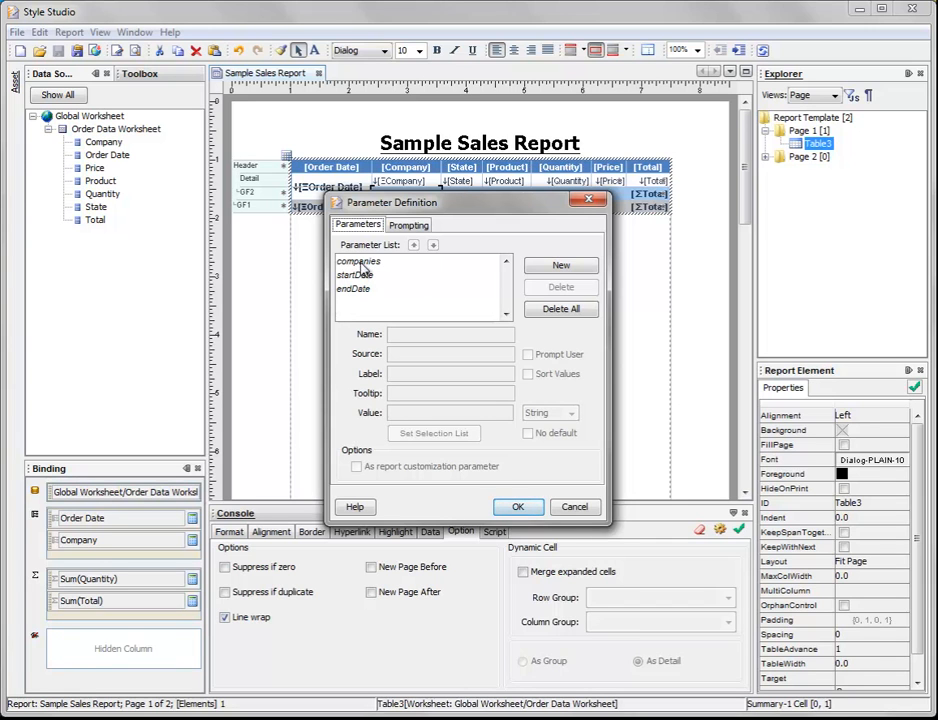
left_click(378, 262)
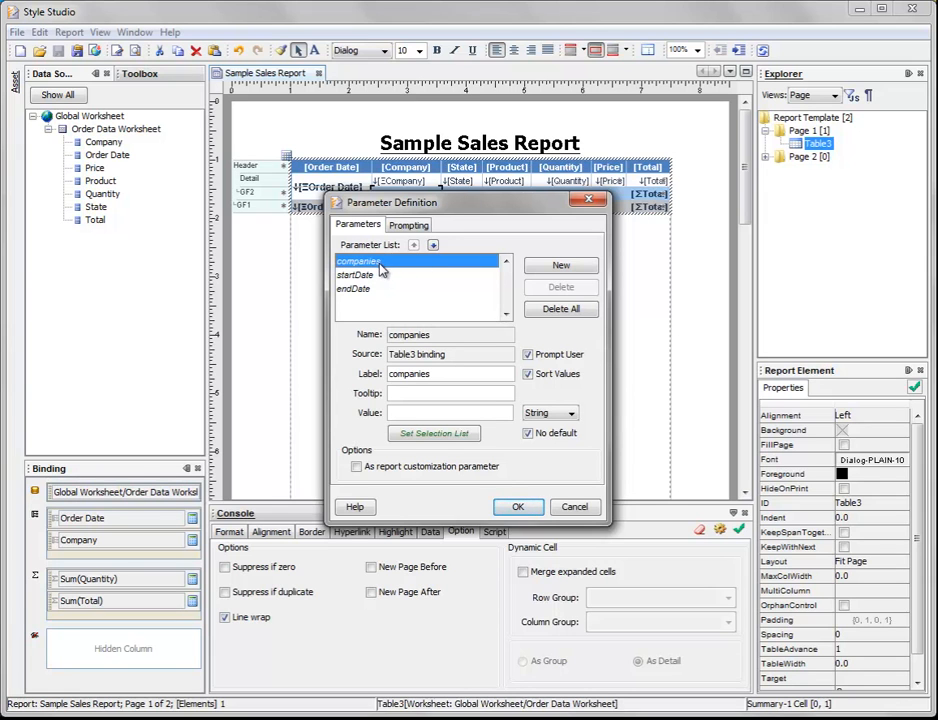
left_click(433, 246)
left_click(433, 246)
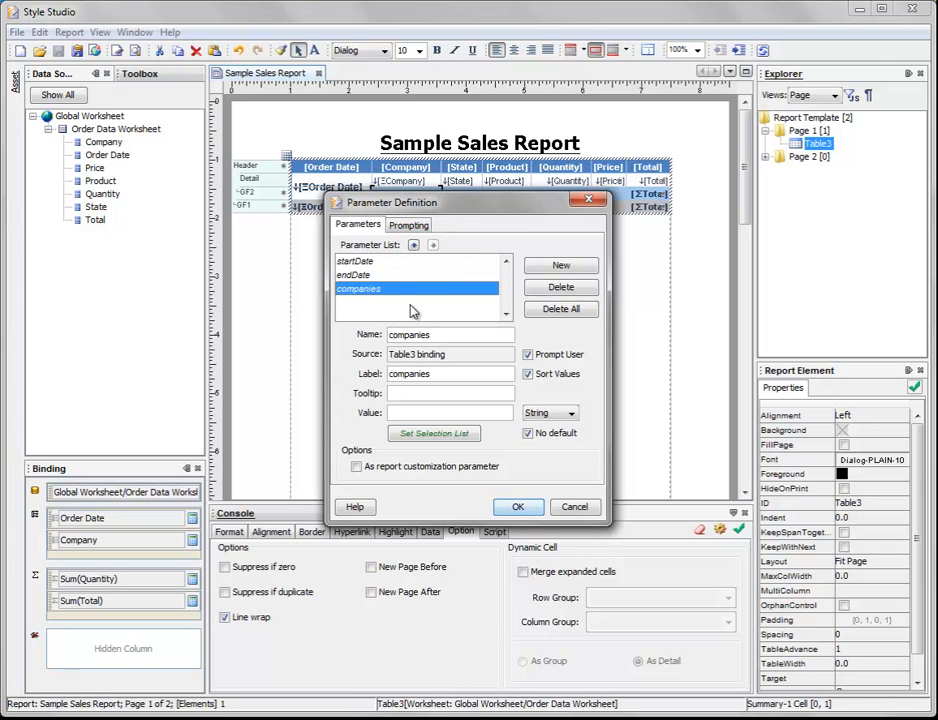
Step: Change the label of the startDate parameter to "Starting Date:"
left_click(360, 262)
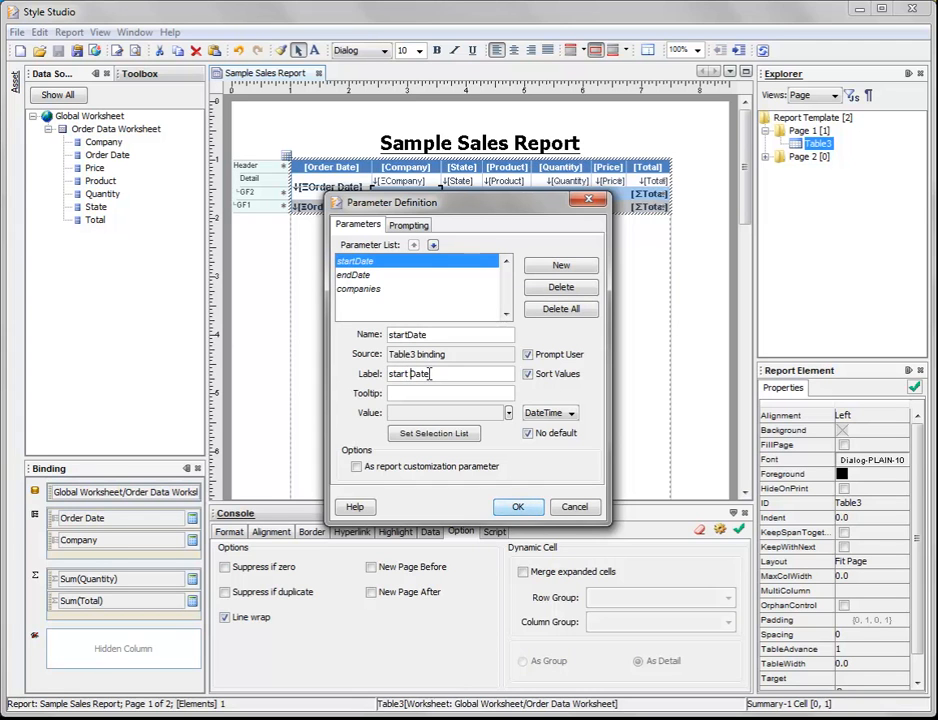
key("Delete")
type("S")
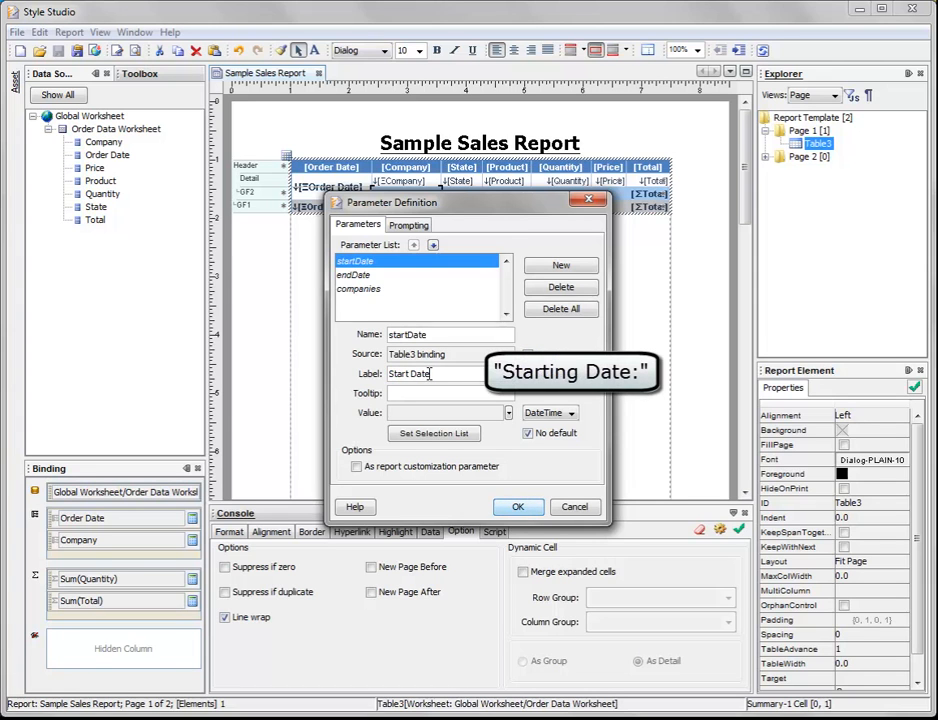
key("Right")
key("Right")
type("ing")
key("End")
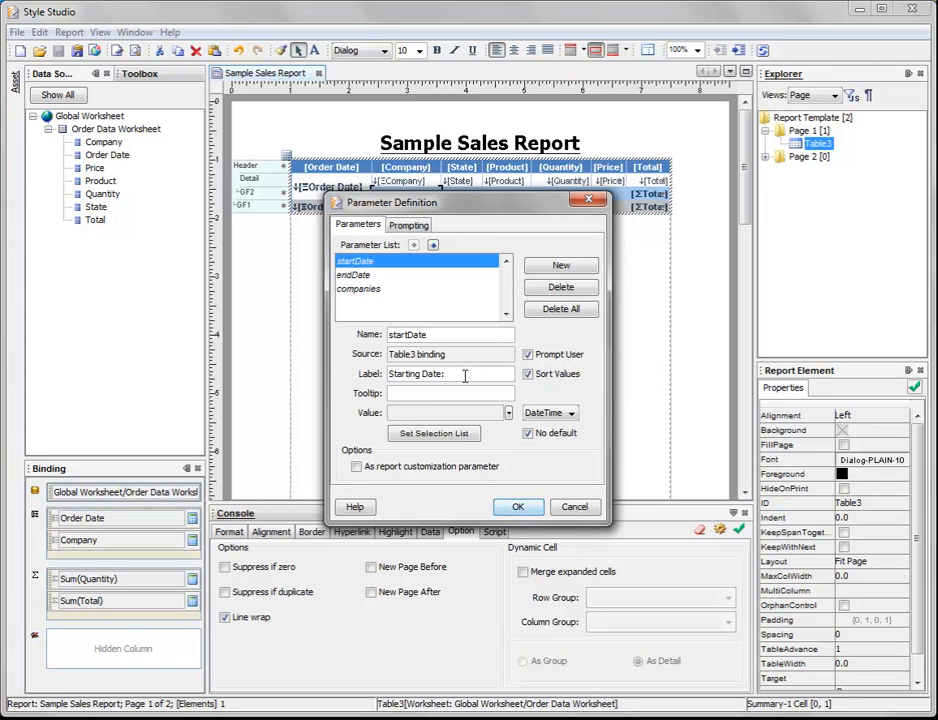
Step: Label the endDate parameter "Ending Date:" and the companies parameter "Companies:", and apply the parameter definitions
left_click(370, 276)
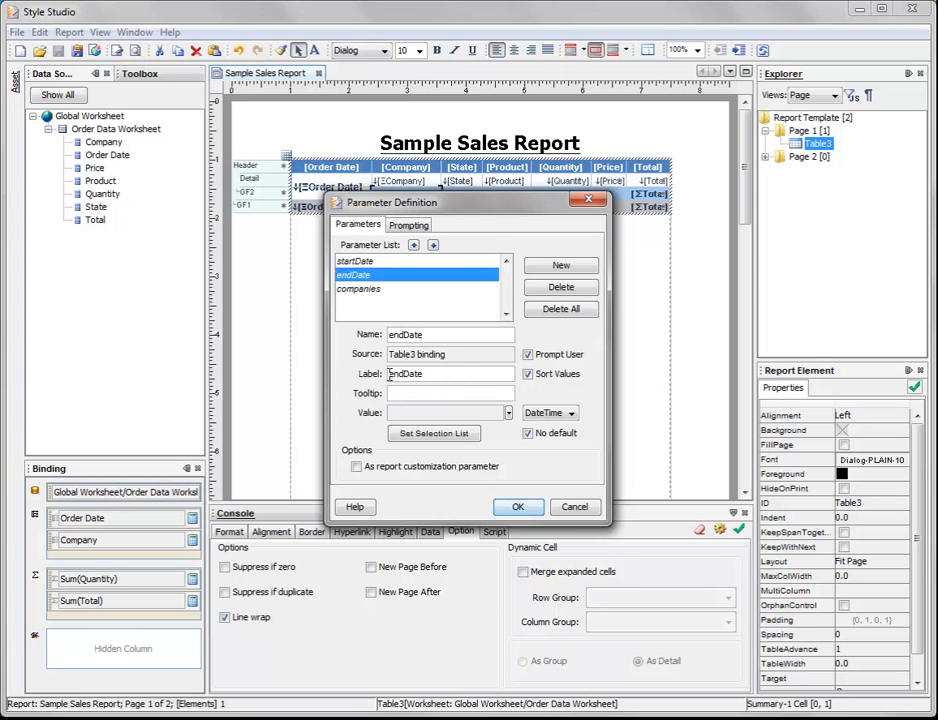
type("ing")
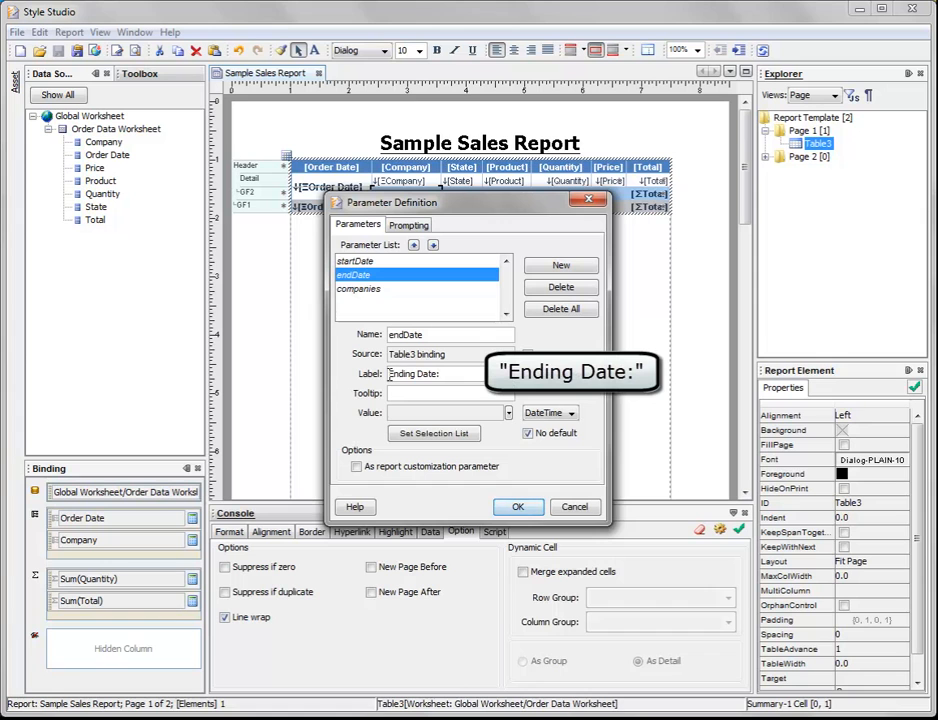
left_click(366, 289)
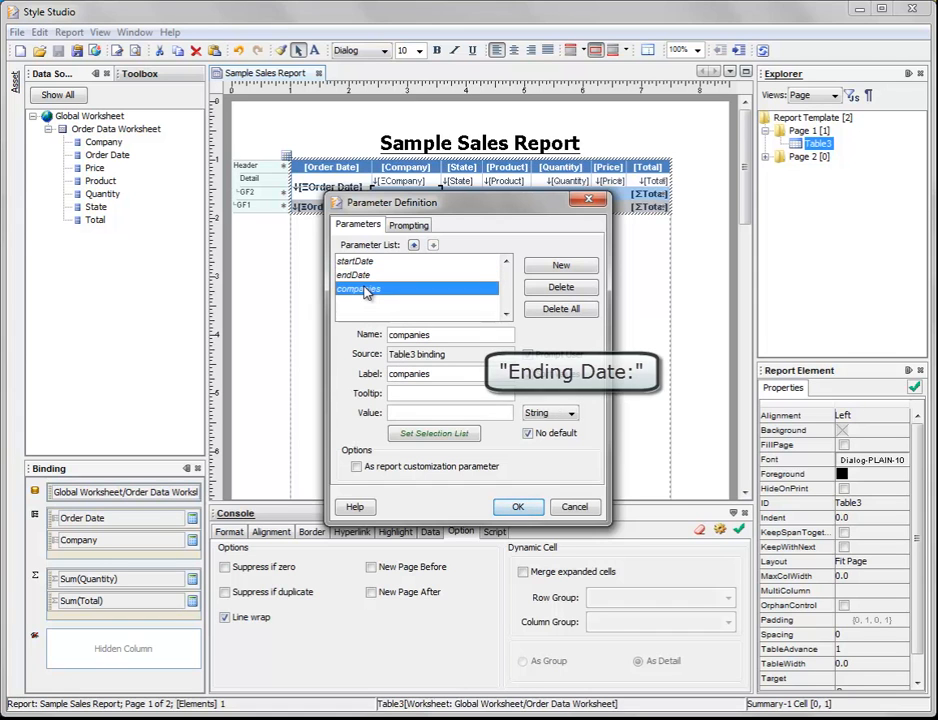
left_click(393, 376)
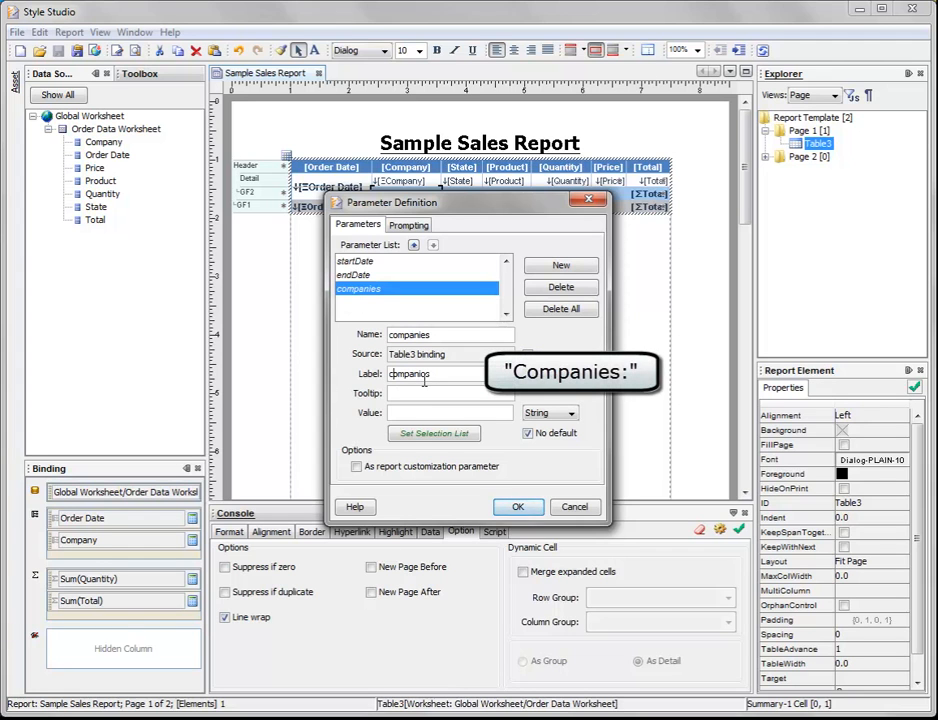
key("BackSpace")
type("C")
type(":")
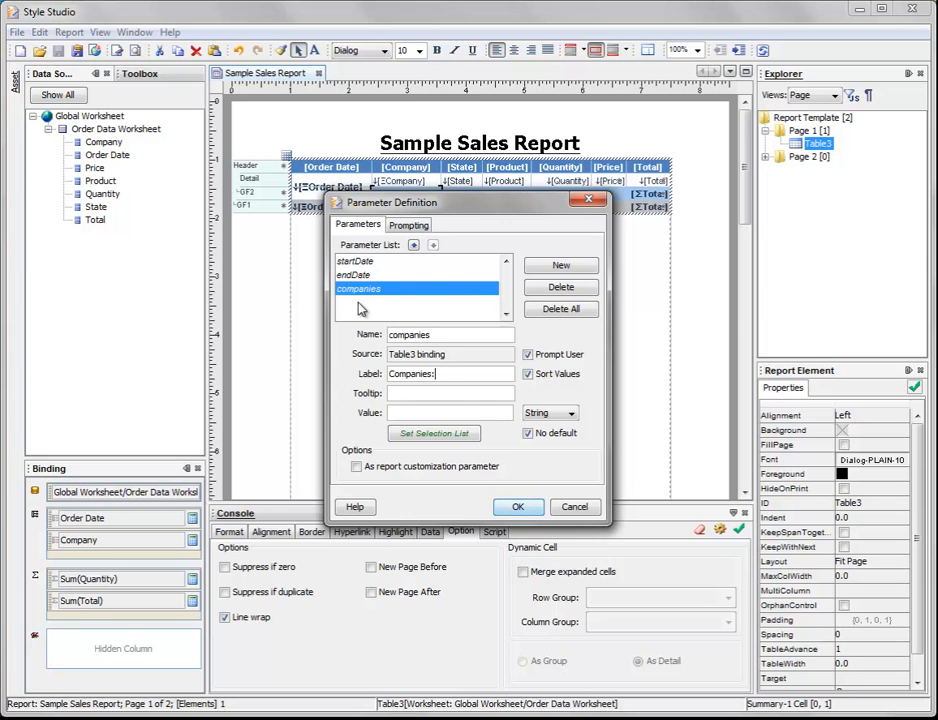
left_click(525, 506)
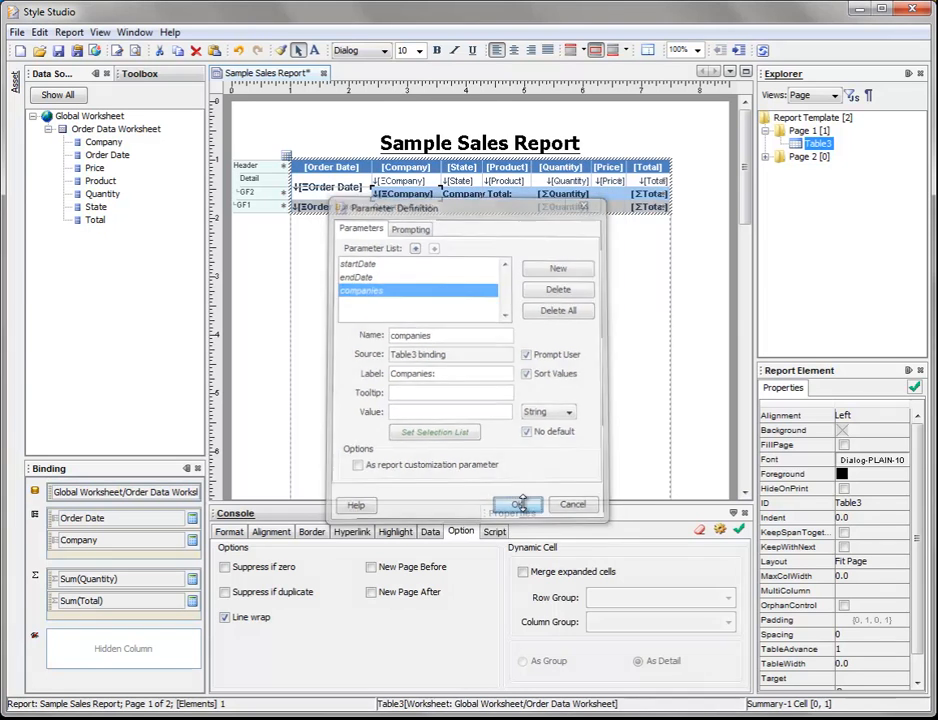
Step: Save the Sample Sales Report and preview it again
left_click(59, 51)
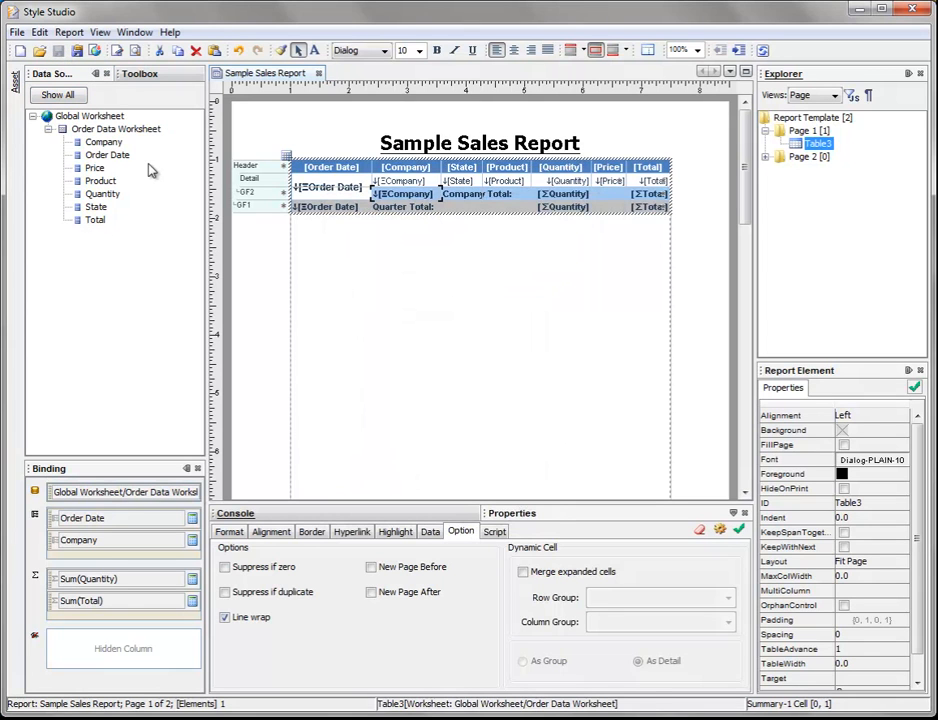
left_click(135, 51)
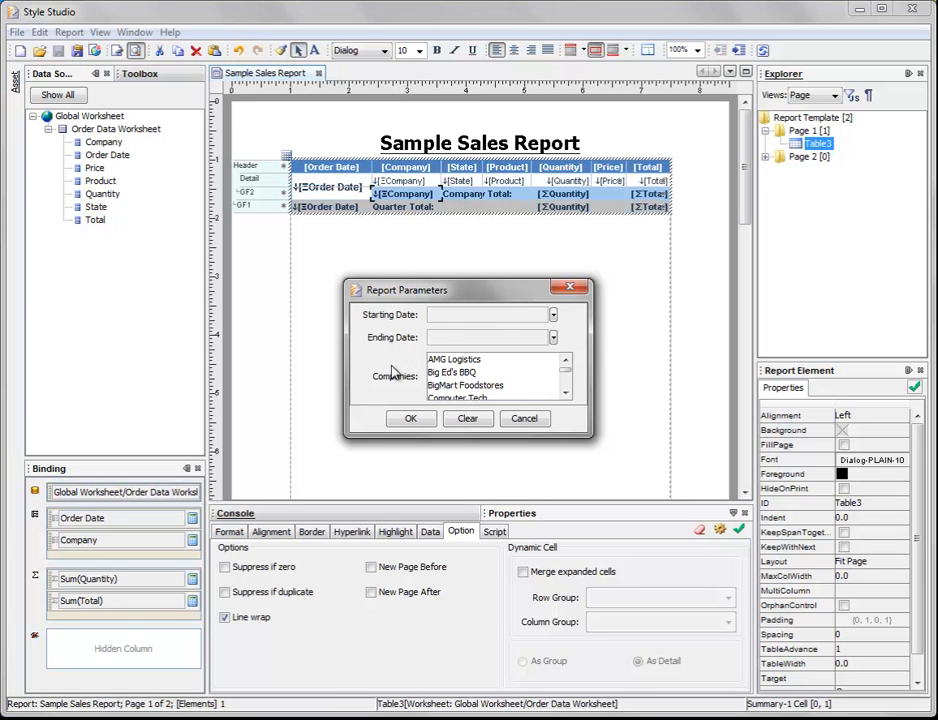
Step: Set the Starting Date parameter of the report preview to January 1, 2012
left_click(554, 315)
left_click(551, 343)
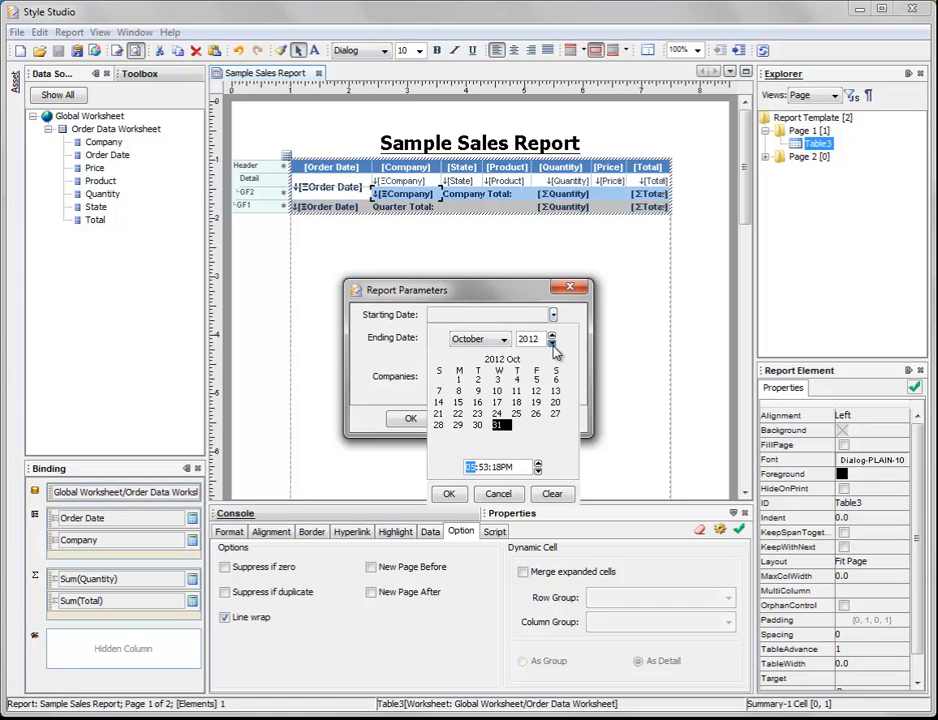
left_click(503, 339)
scroll(508, 363, "up", 2)
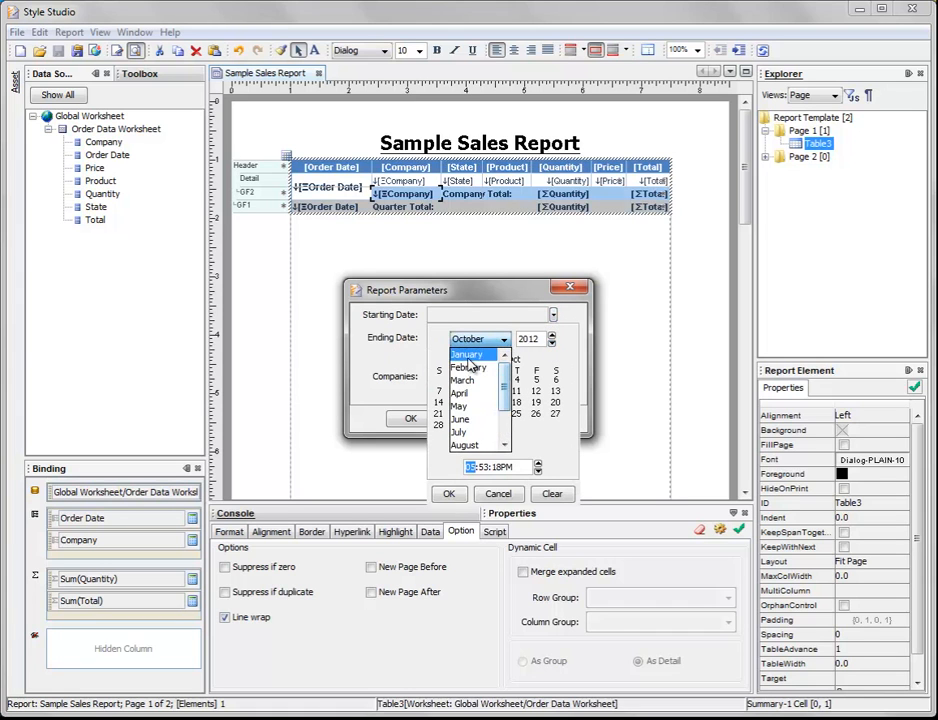
left_click(465, 354)
left_click(439, 380)
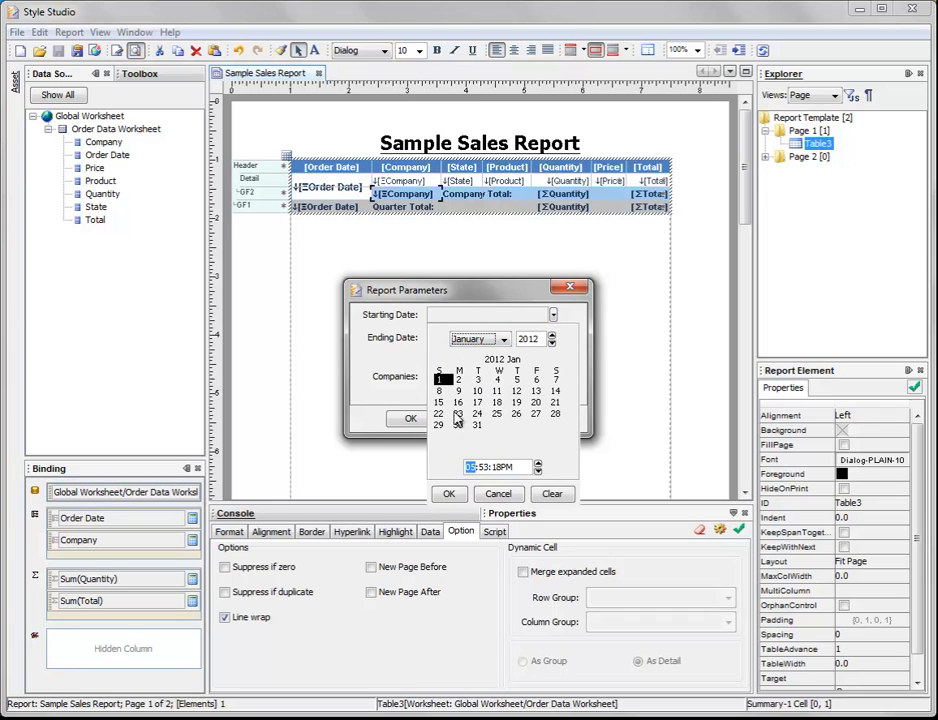
left_click(448, 493)
Step: Set the Ending Date parameter to December 31, 2012
left_click(553, 337)
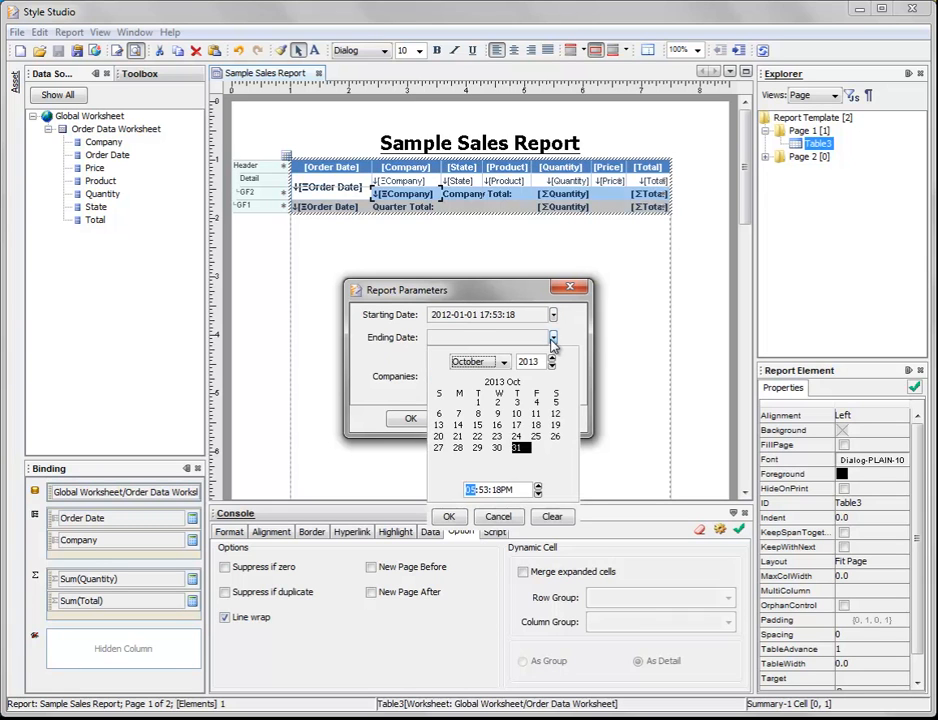
left_click(551, 367)
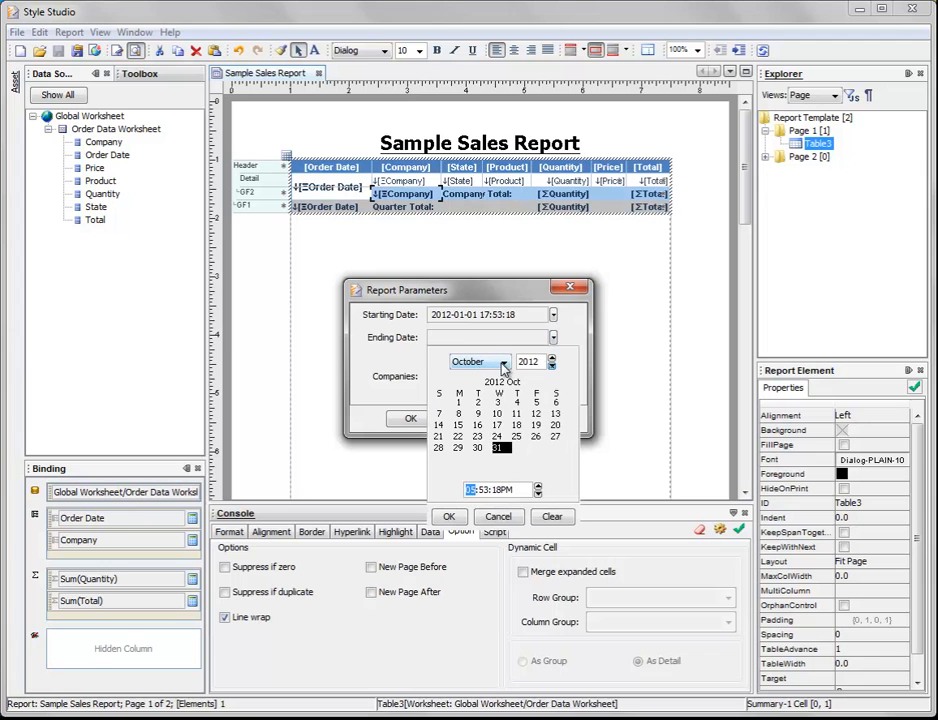
left_click(504, 362)
left_click(470, 467)
left_click(458, 458)
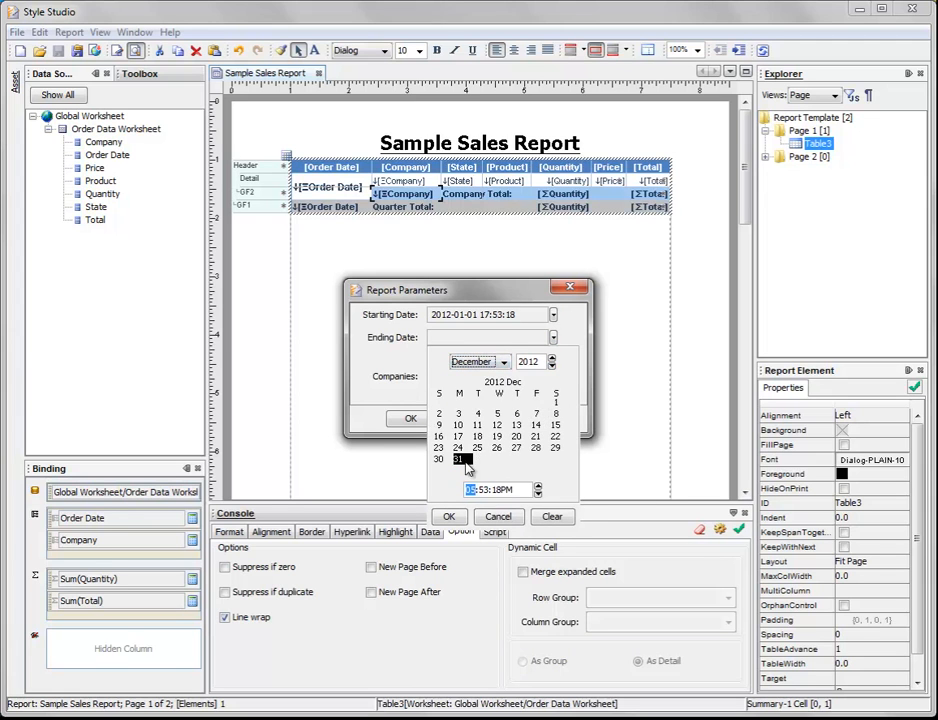
left_click(449, 516)
Step: Select AMG Logistics, Big Ed's BBQ and BigMart Foodstores as the companies and generate the report preview
left_click(532, 360)
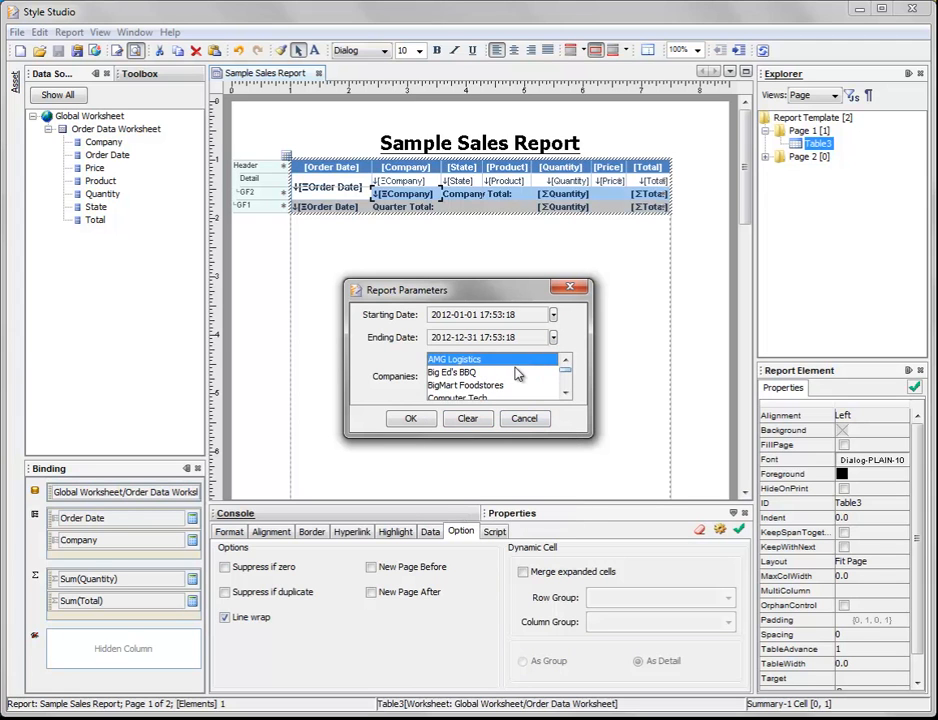
left_click(470, 385, "shift")
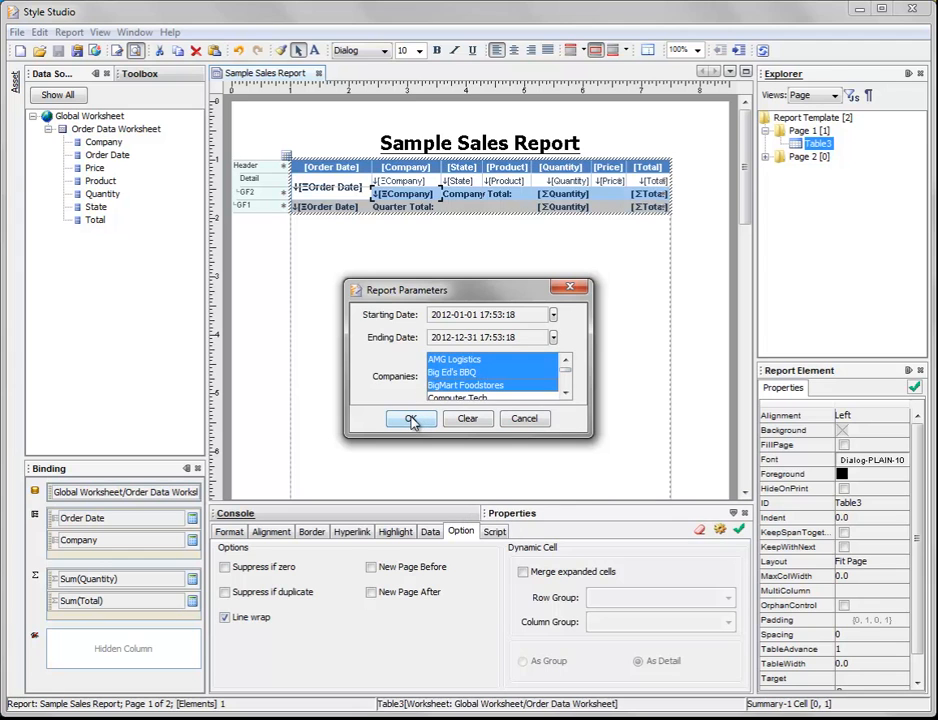
left_click(411, 419)
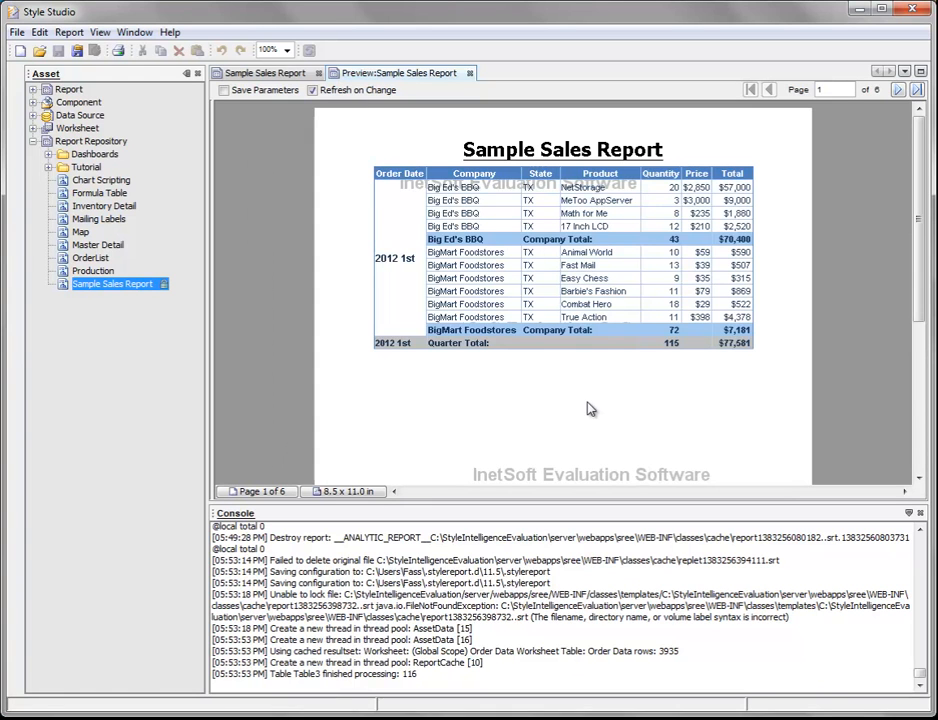
Step: Return to the report design, bring up the preview's parameter prompt once more and dismiss it
left_click(216, 70)
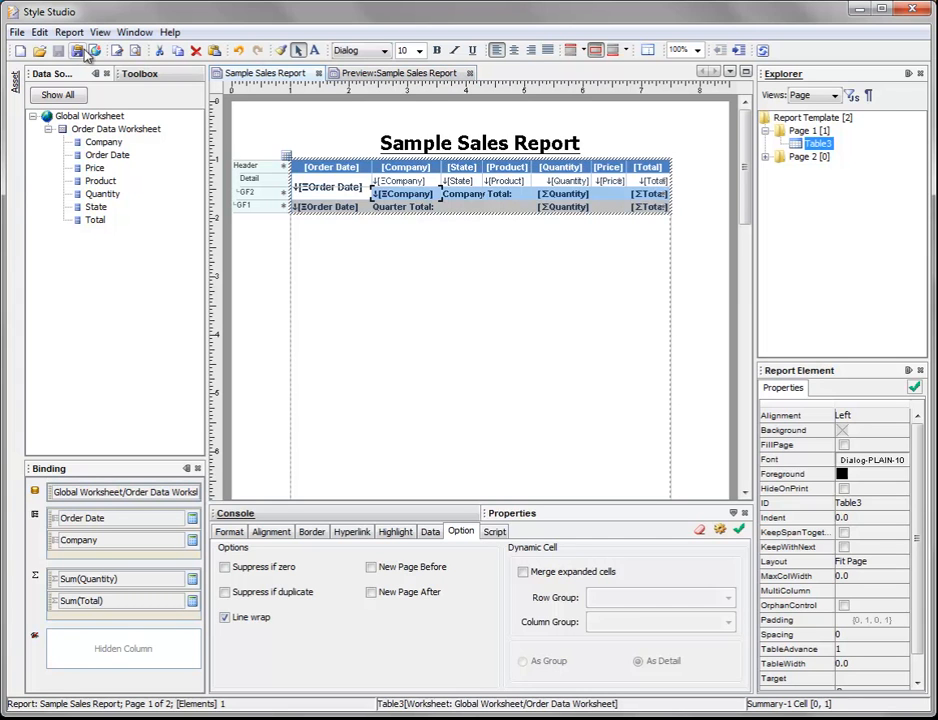
left_click(135, 50)
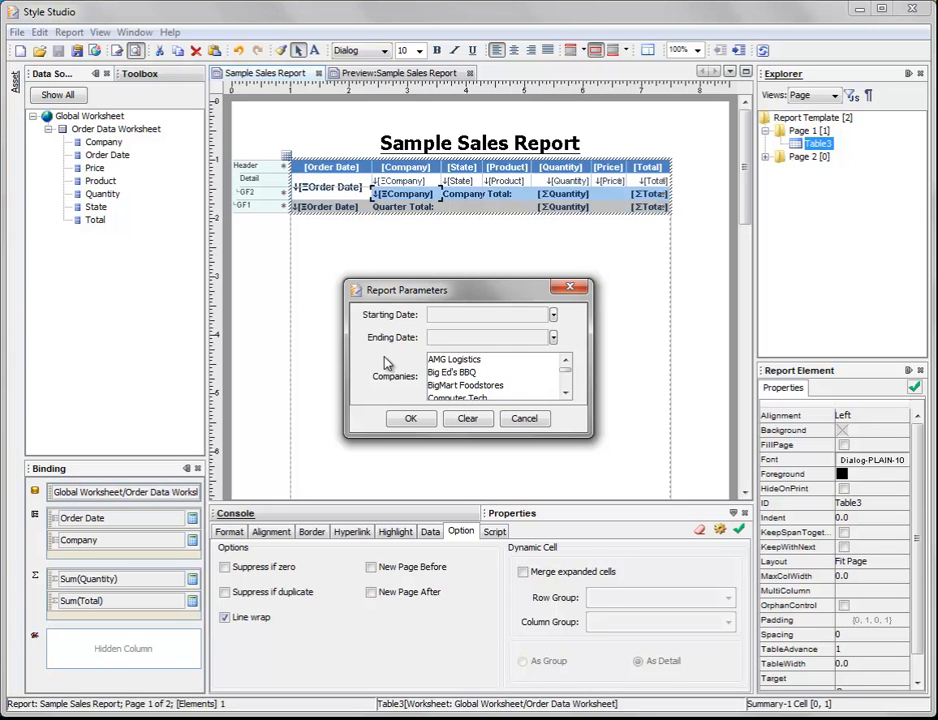
left_click(526, 418)
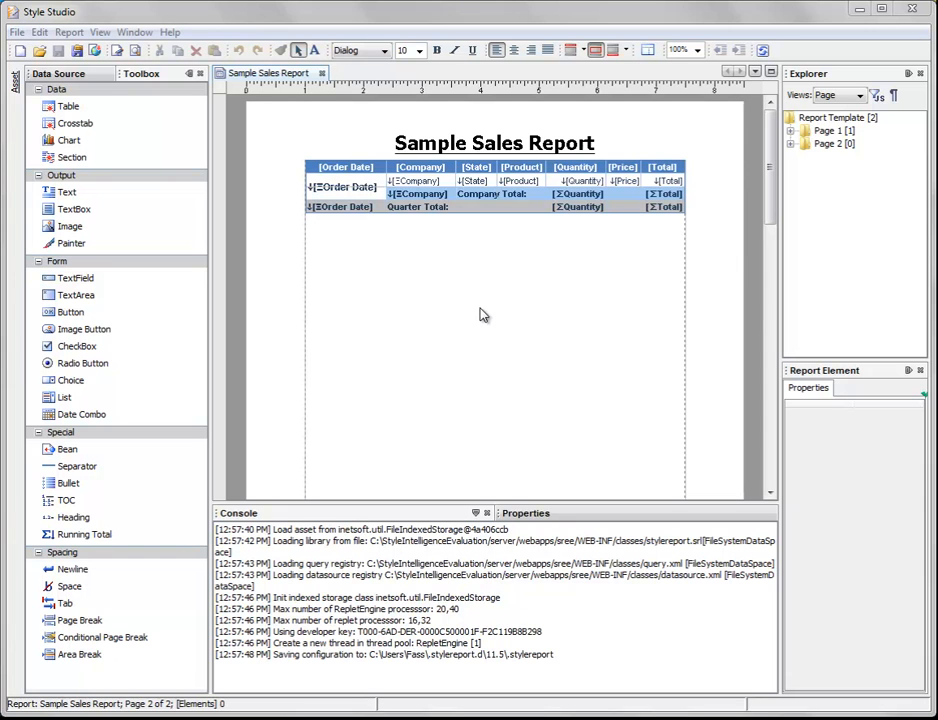
Step: Insert a chart between the report title and the sales table, and select the new chart
left_click(415, 196)
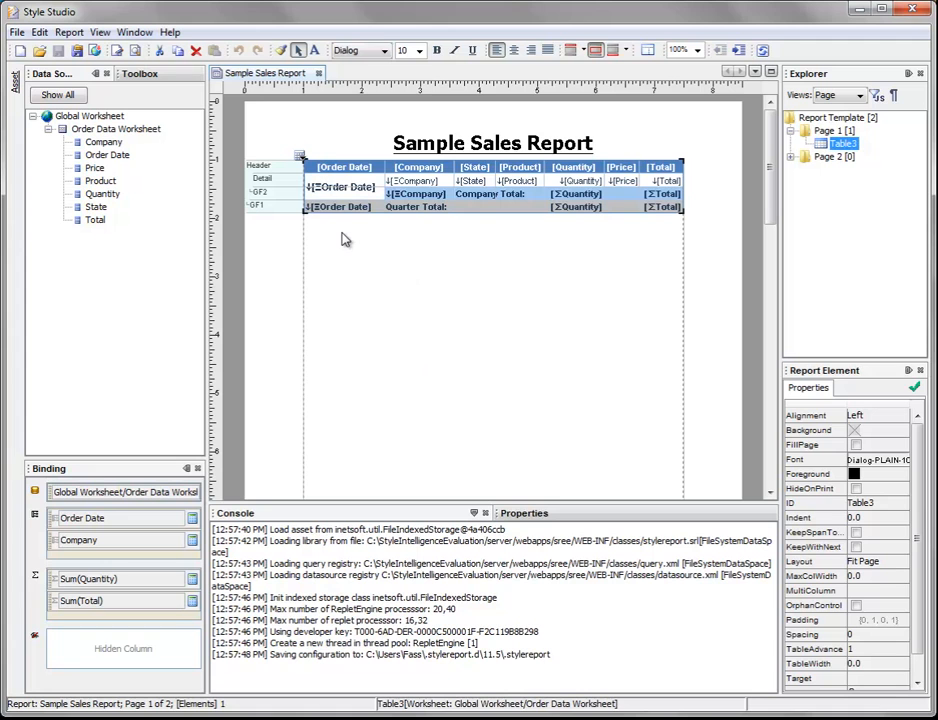
left_click(143, 74)
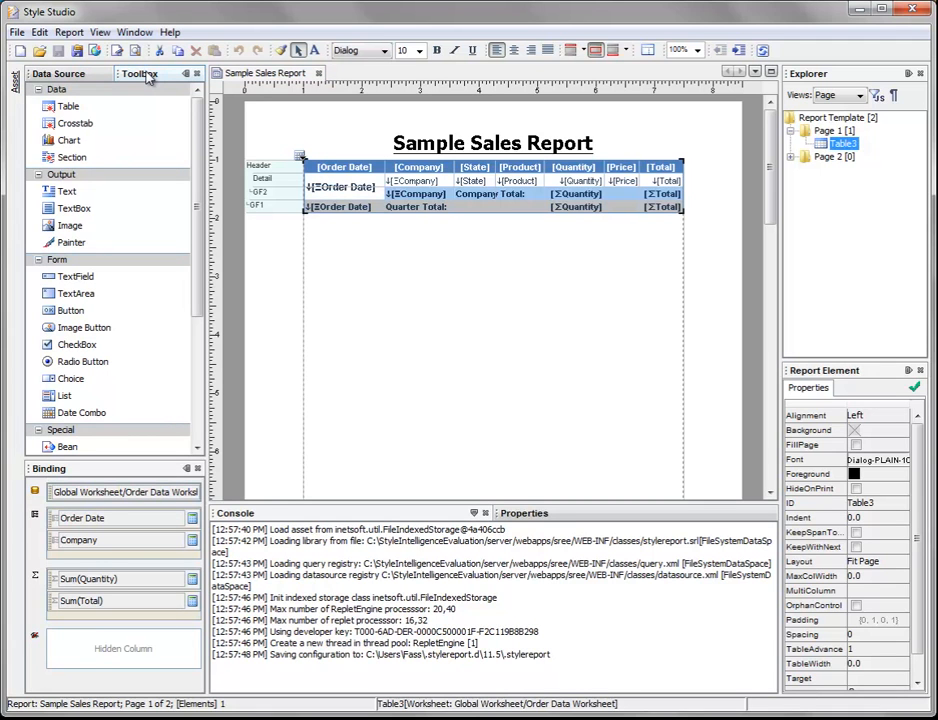
left_click(59, 144)
double_click(87, 147)
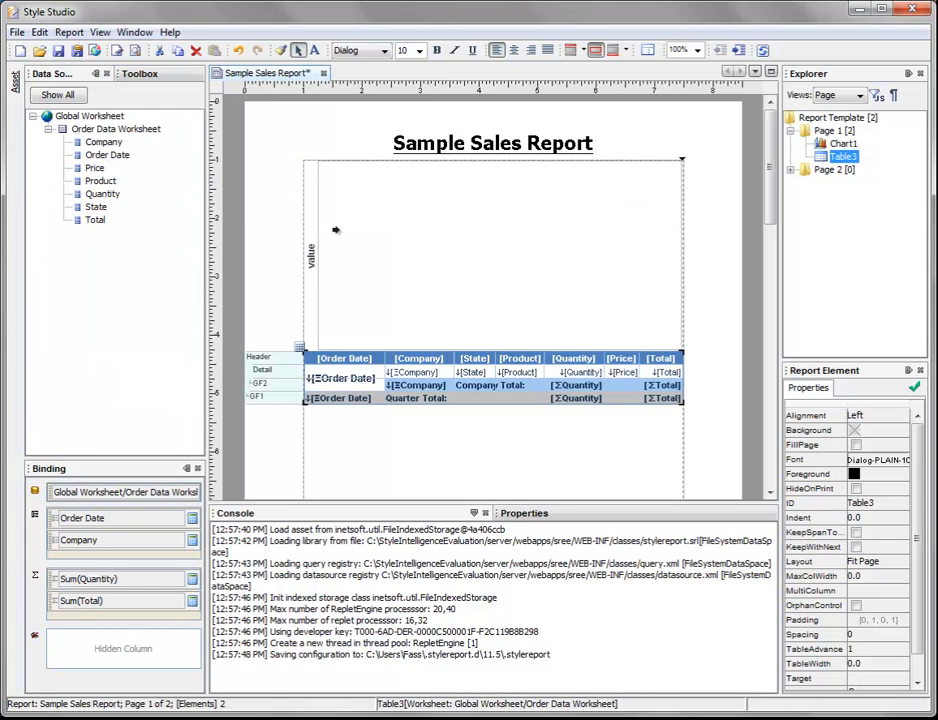
left_click(456, 236)
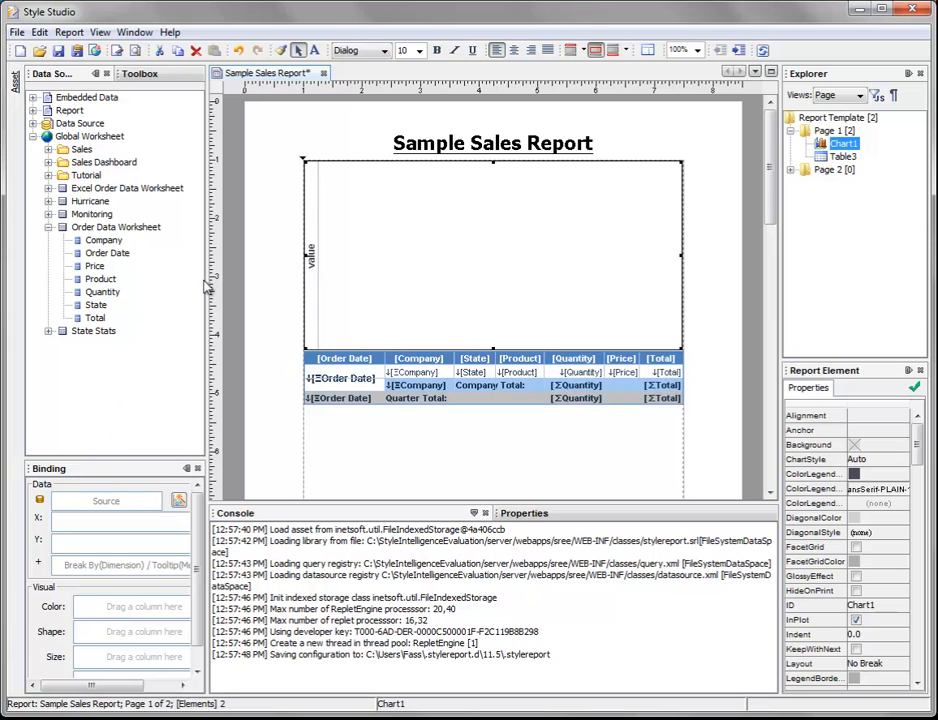
Step: Widen and heighten the Binding pane so all of the chart's data and visual binding fields fit
left_click_drag(213, 283, 248, 292)
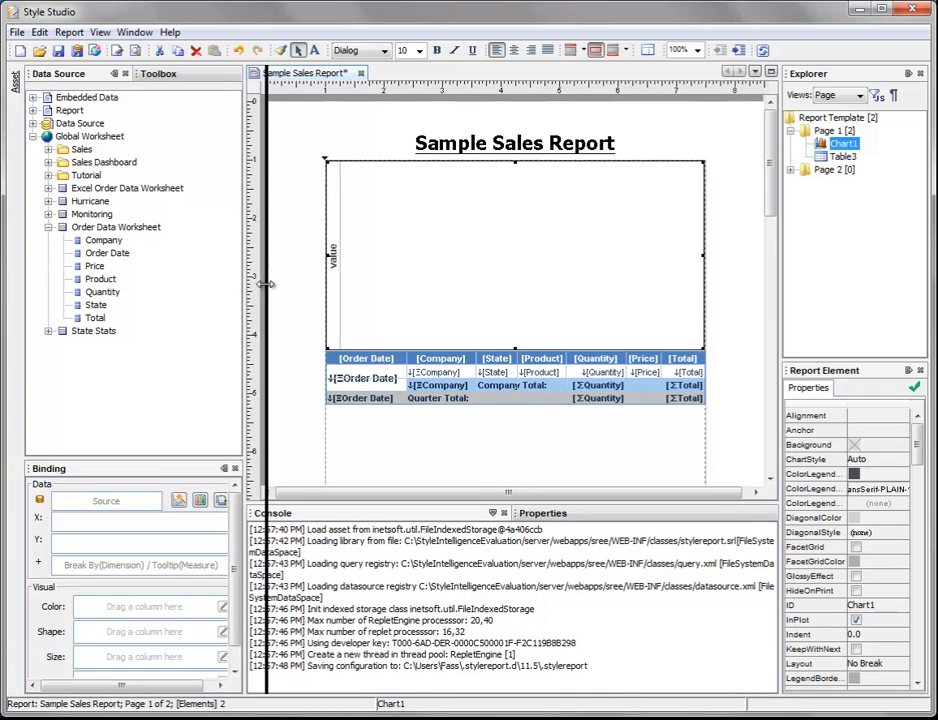
left_click_drag(246, 289, 269, 291)
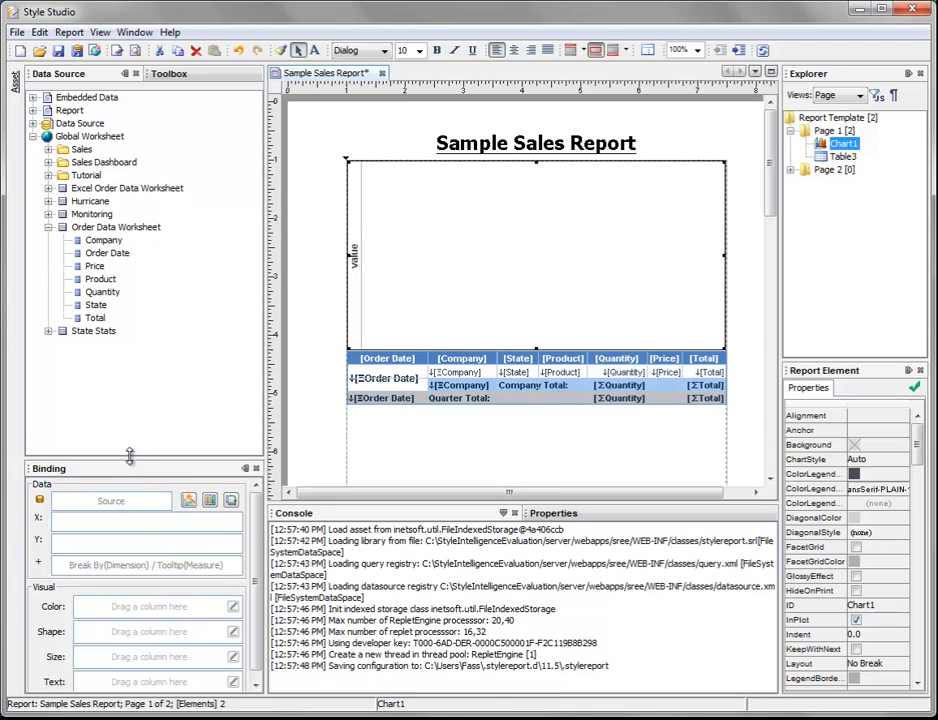
left_click_drag(129, 457, 129, 422)
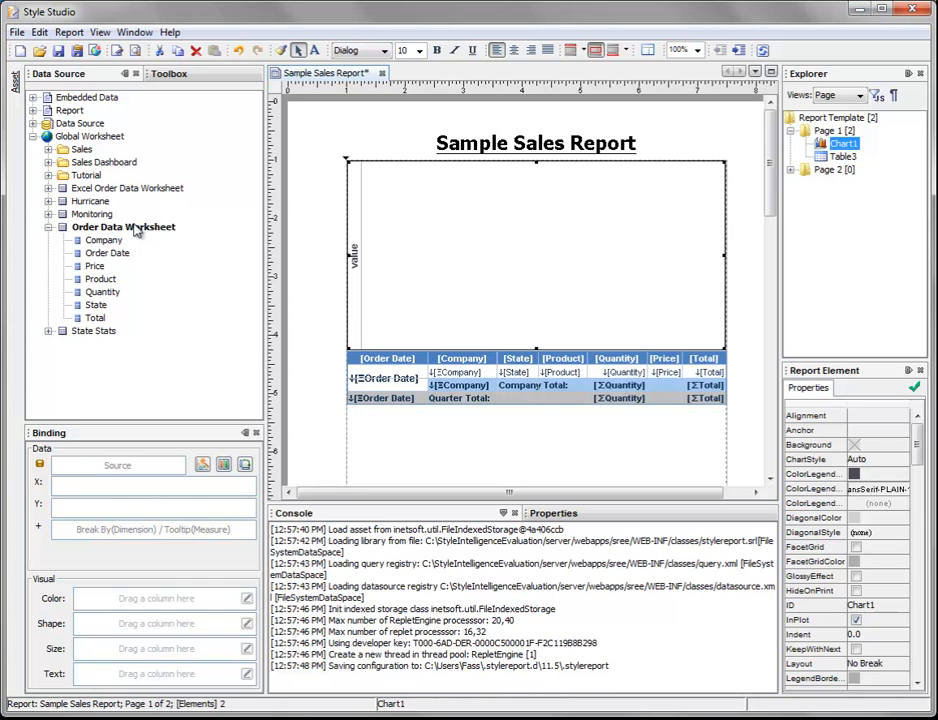
Step: Bind the Order Date column of Order Data Worksheet to the chart's X axis
left_click(33, 137)
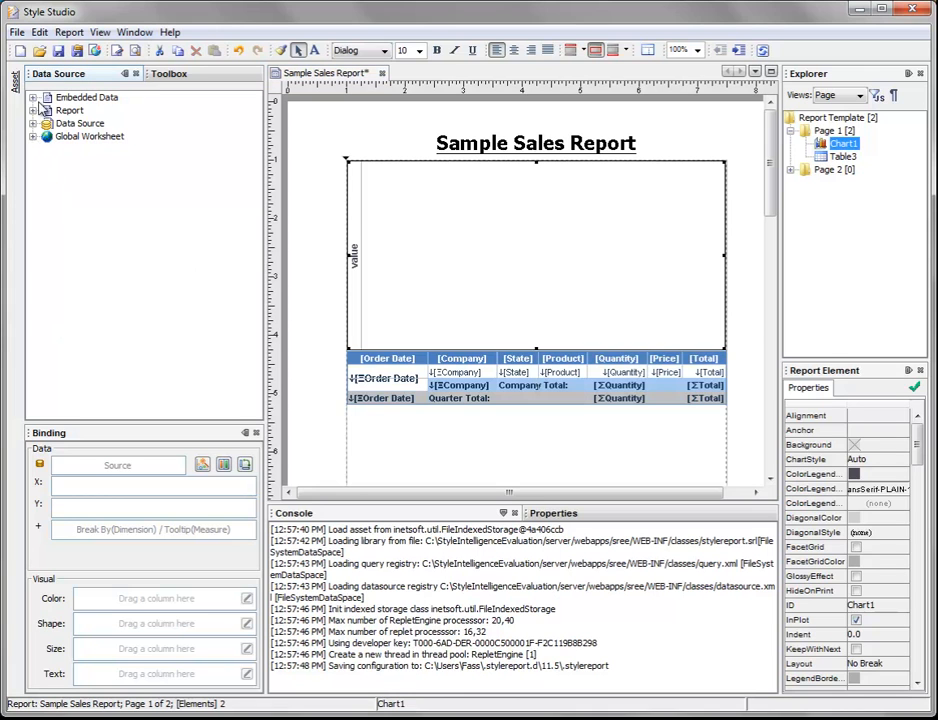
left_click(33, 137)
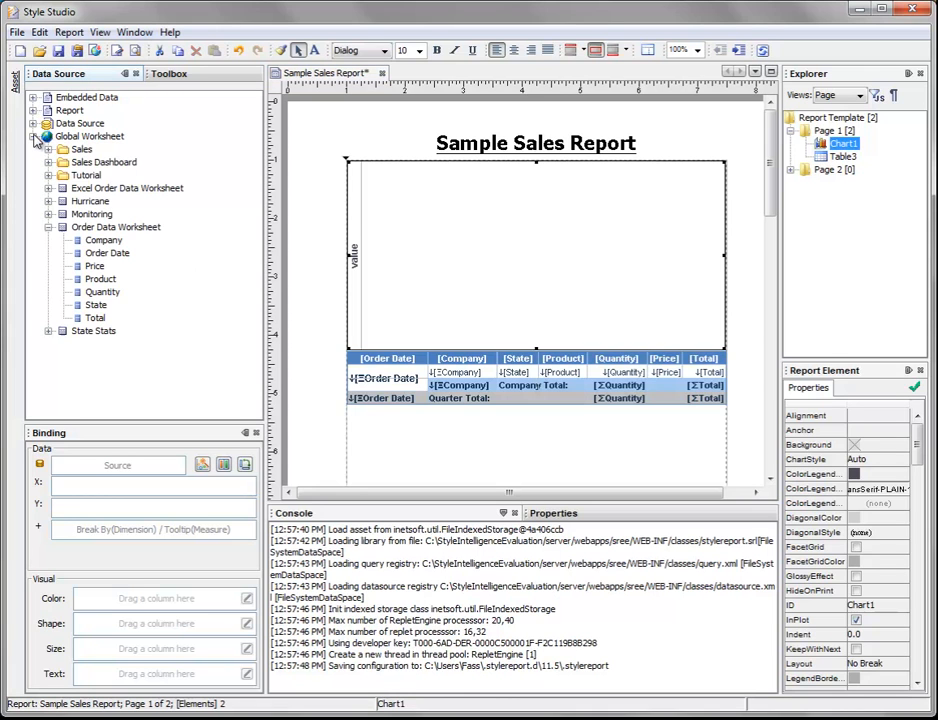
left_click(130, 256)
left_click_drag(130, 258, 90, 494)
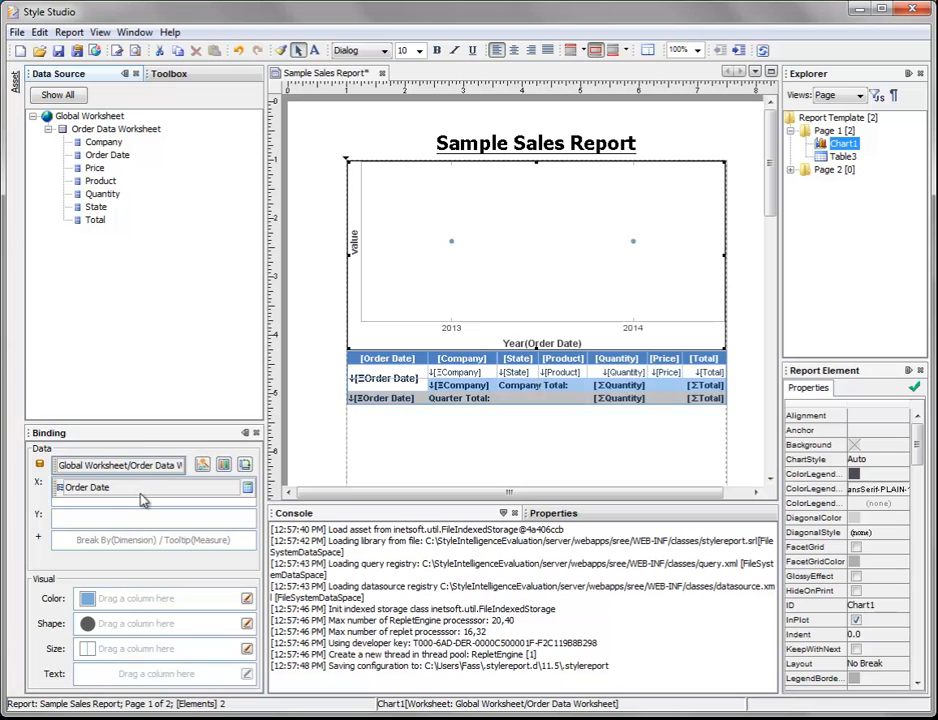
Step: Set the date level of the chart's Order Date dimension to Quarter and apply it
left_click_drag(134, 424, 134, 398)
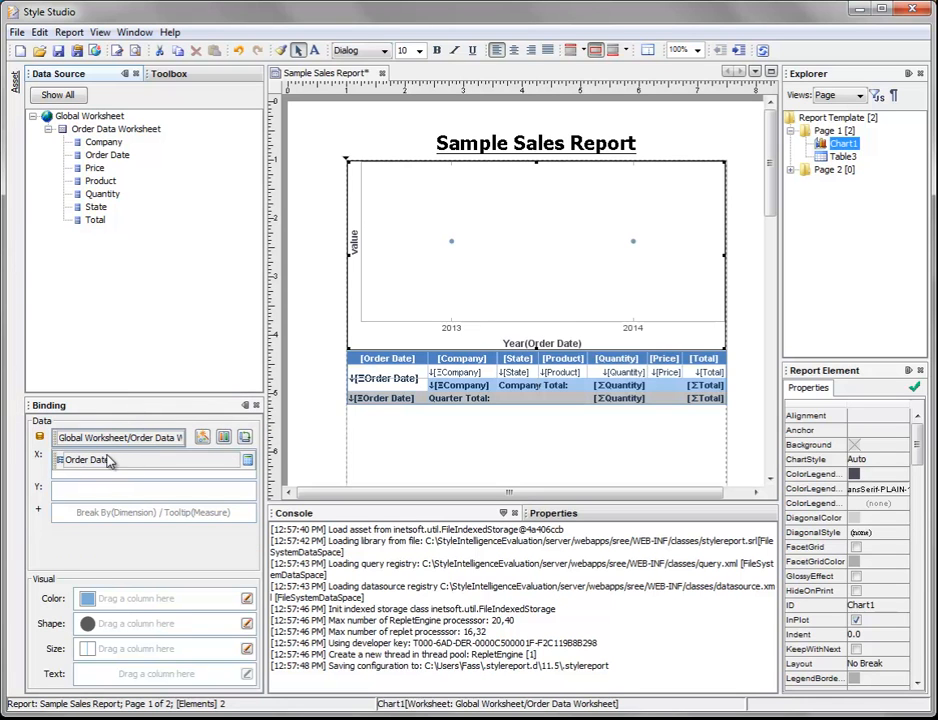
left_click(248, 462)
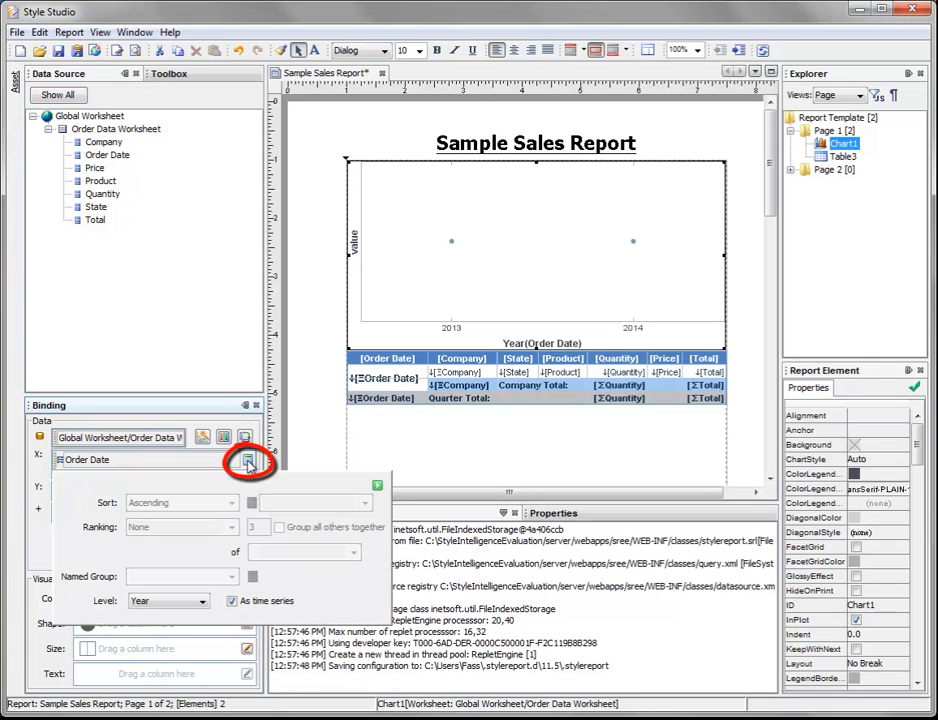
left_click(203, 602)
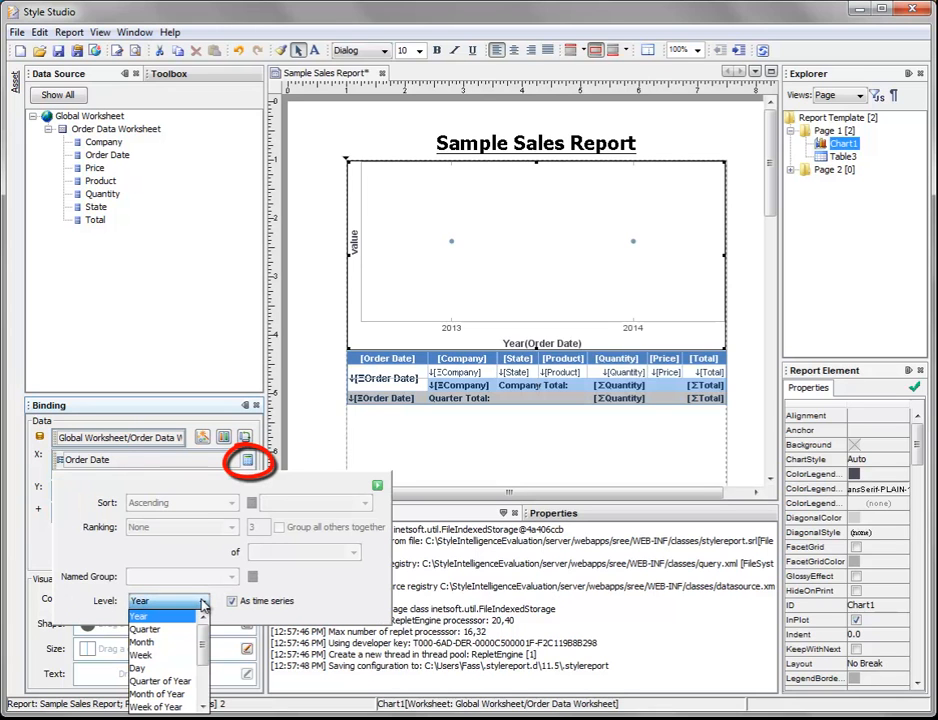
left_click(160, 628)
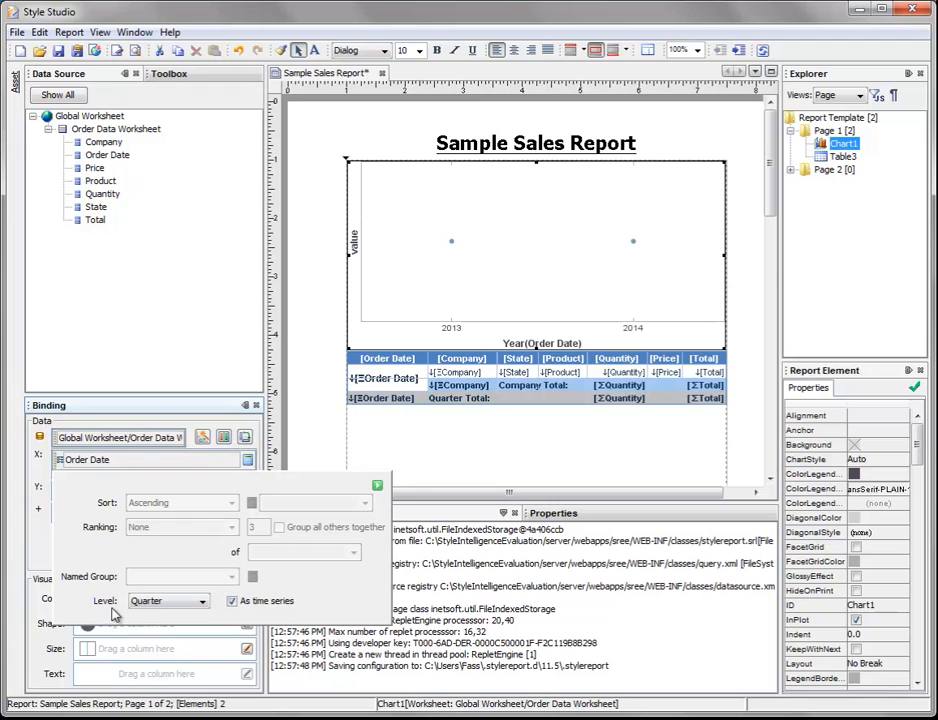
left_click(377, 487)
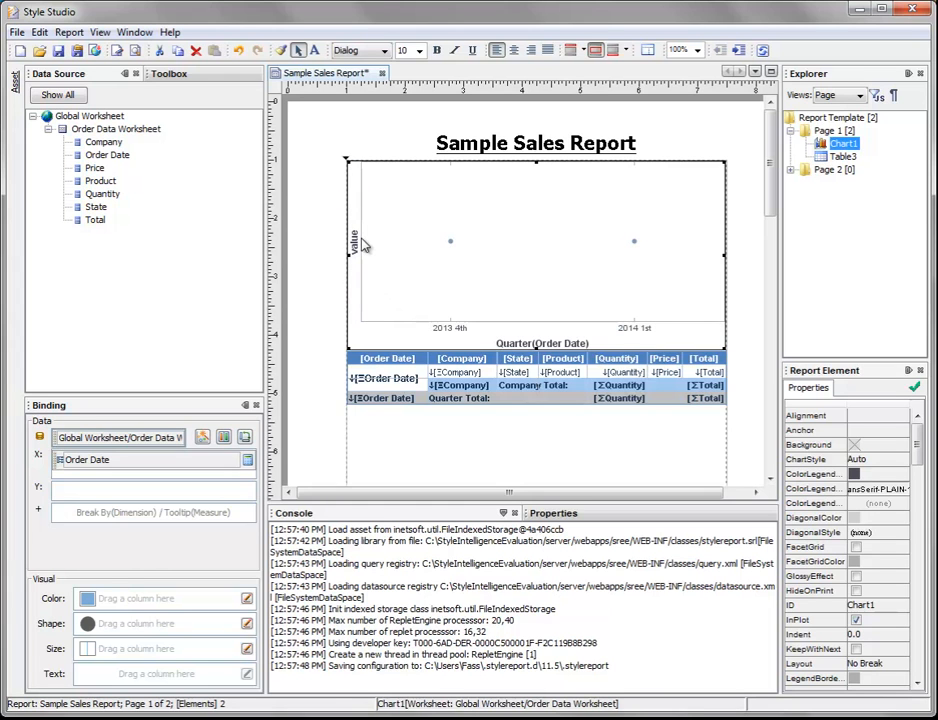
Step: Bind the Total column of Order Data Worksheet to the chart's Y axis
left_click(104, 223)
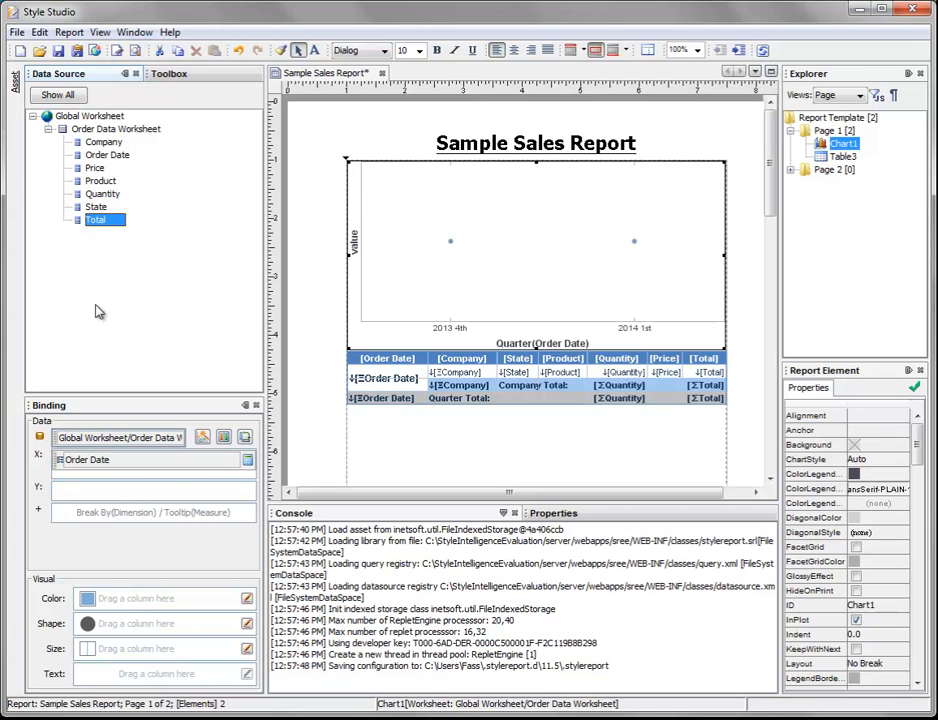
left_click(72, 96)
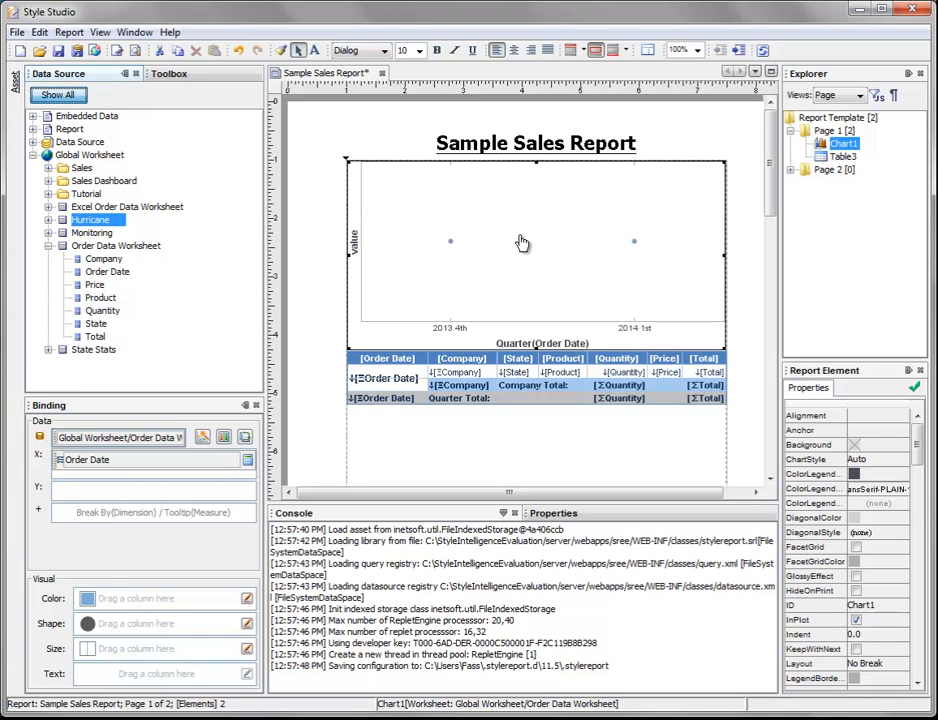
left_click(66, 96)
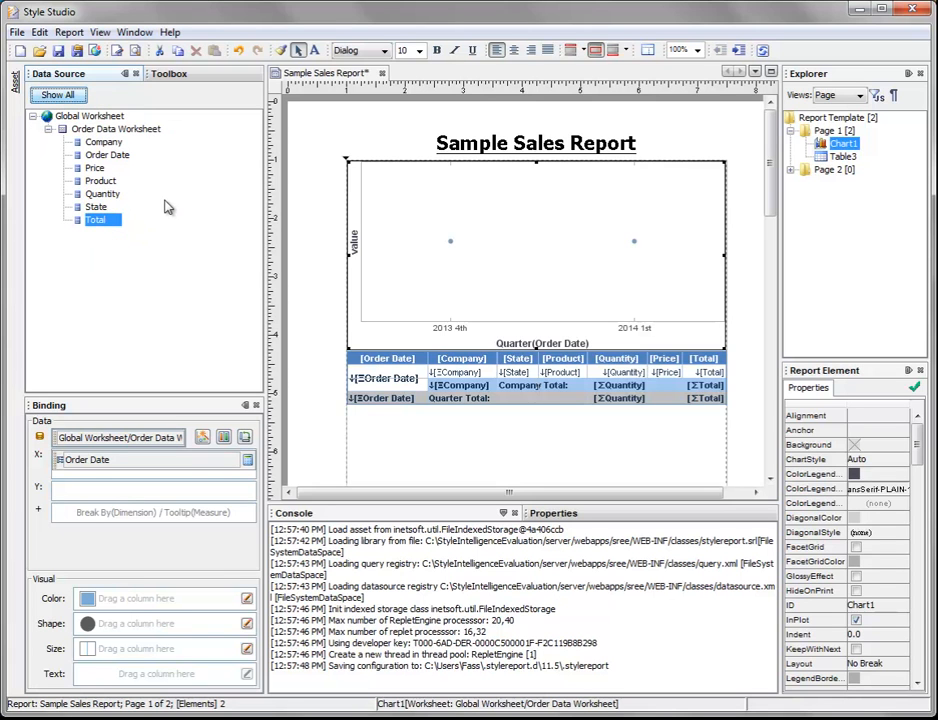
left_click_drag(109, 225, 112, 490)
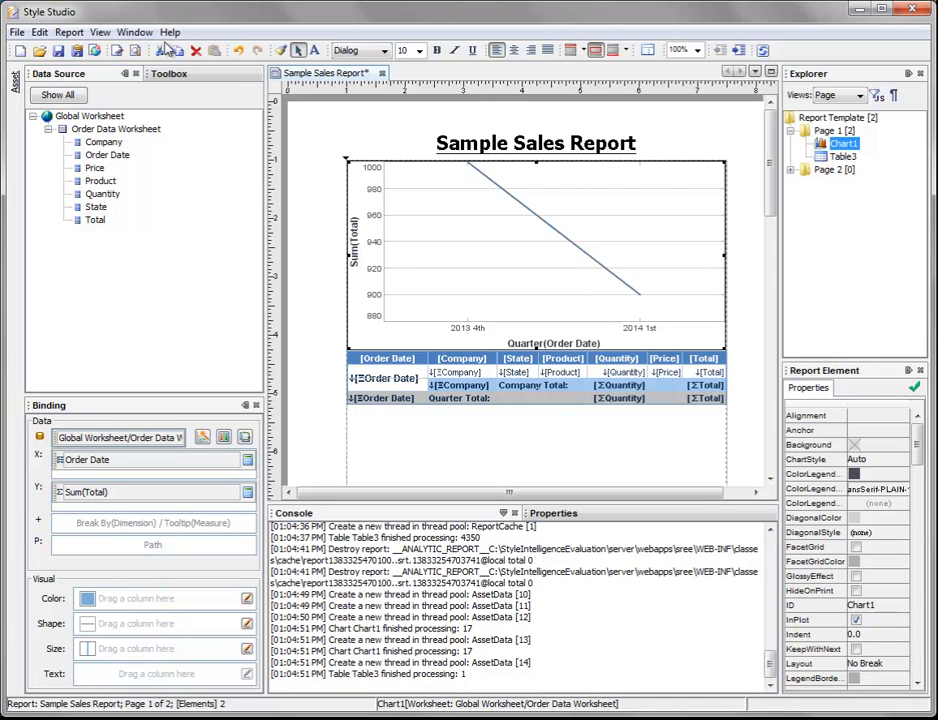
Step: Preview the report with empty parameters, look over the chart and table, and return to the report design
left_click(136, 55)
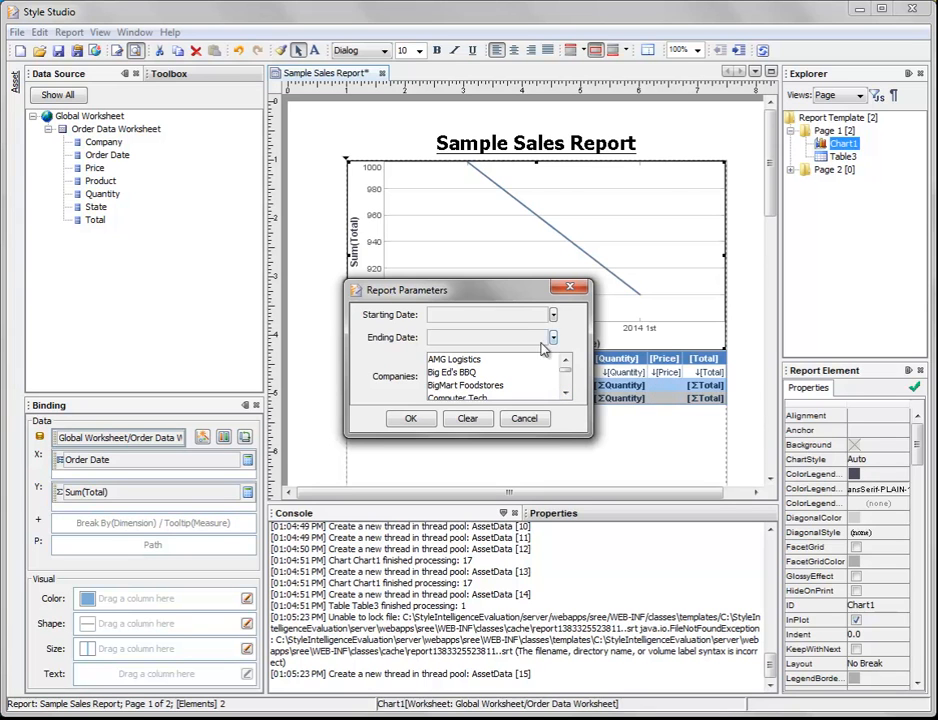
left_click(424, 421)
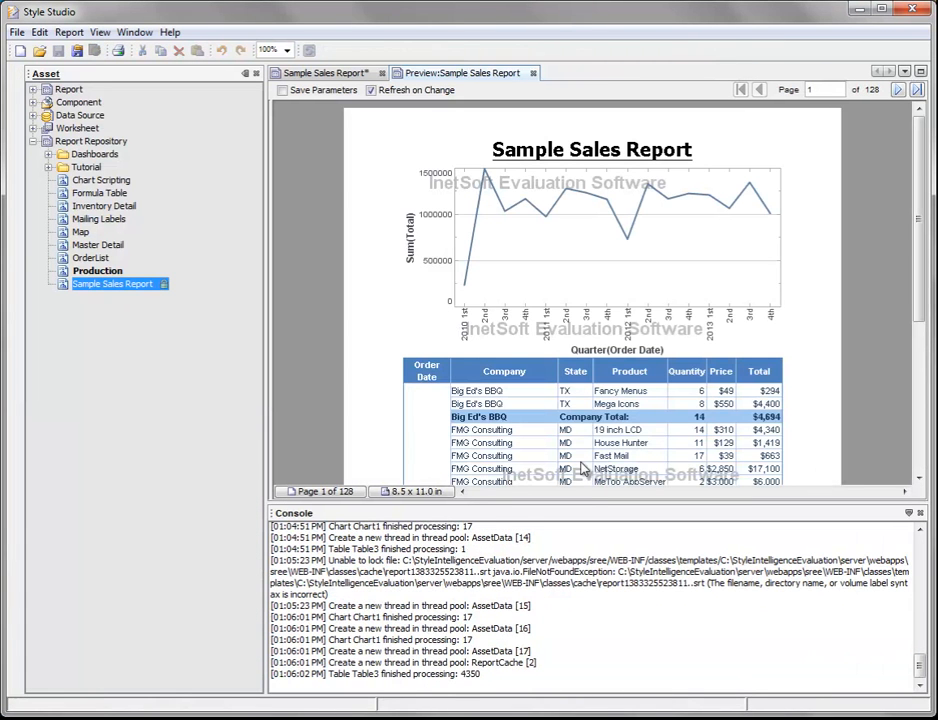
scroll(594, 418, "down", 3)
scroll(594, 418, "down", 2)
scroll(630, 295, "up", 4)
scroll(630, 295, "up", 1)
left_click(326, 74)
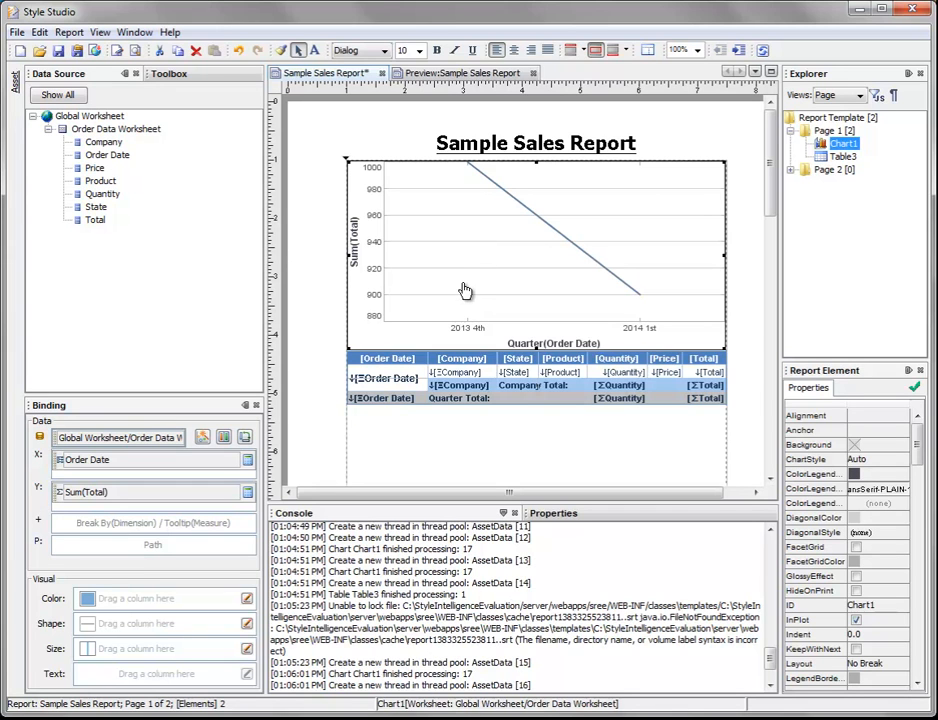
Step: Change the chart style to stacked bars, then preview the report and return to its design
left_click(202, 440)
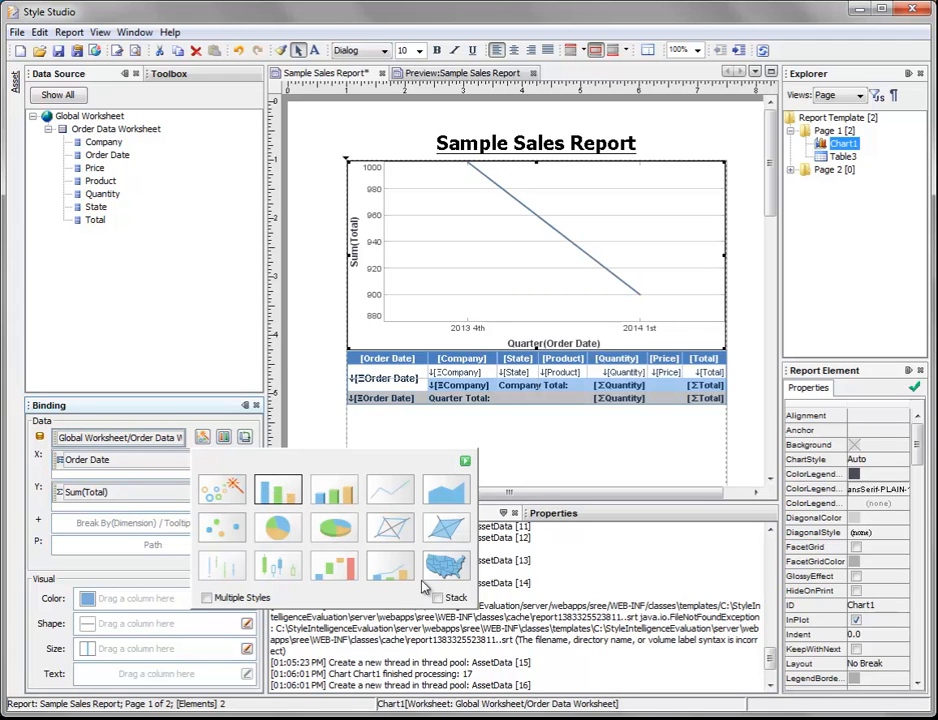
left_click(438, 599)
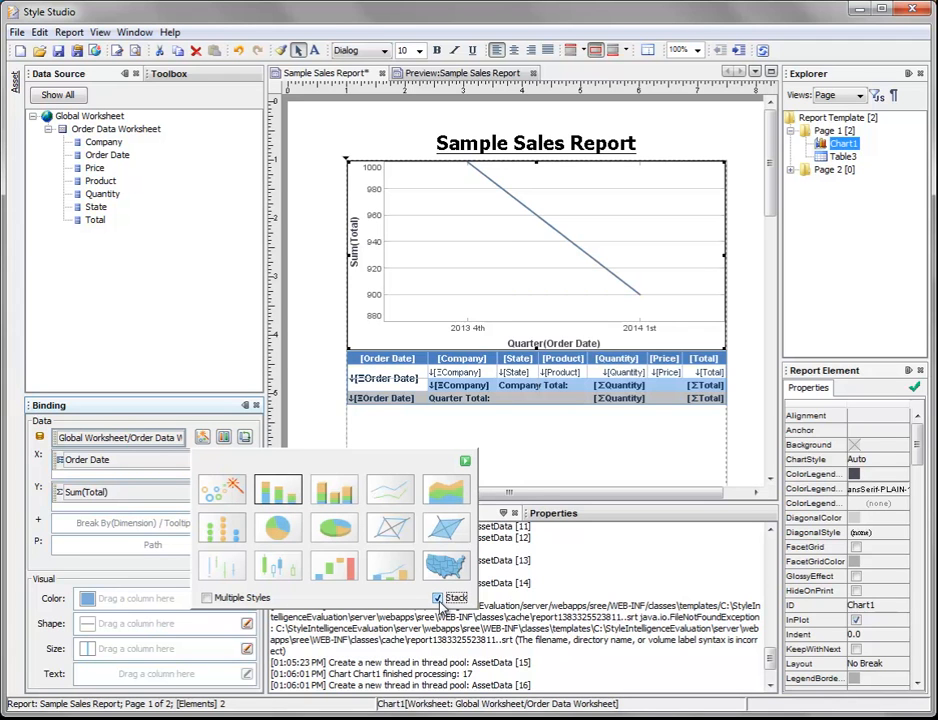
left_click(465, 463)
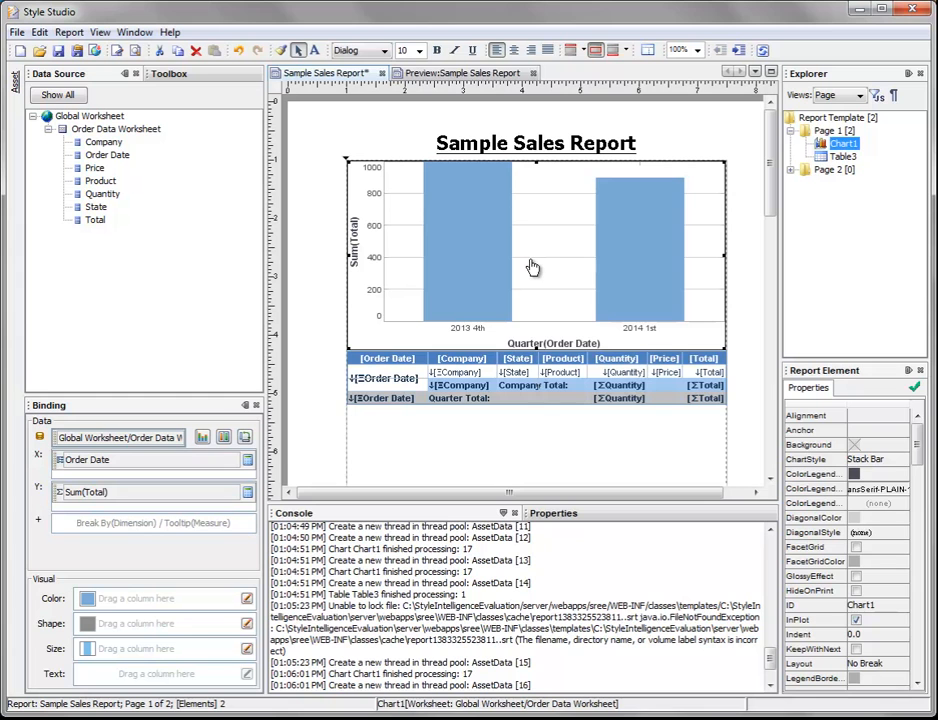
left_click(475, 77)
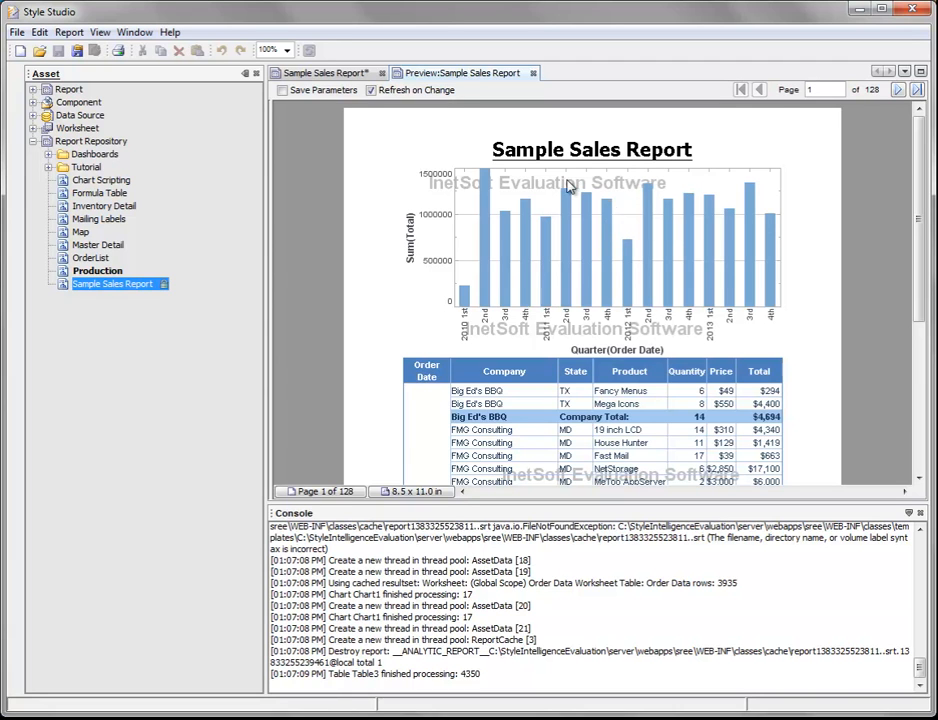
left_click(328, 75)
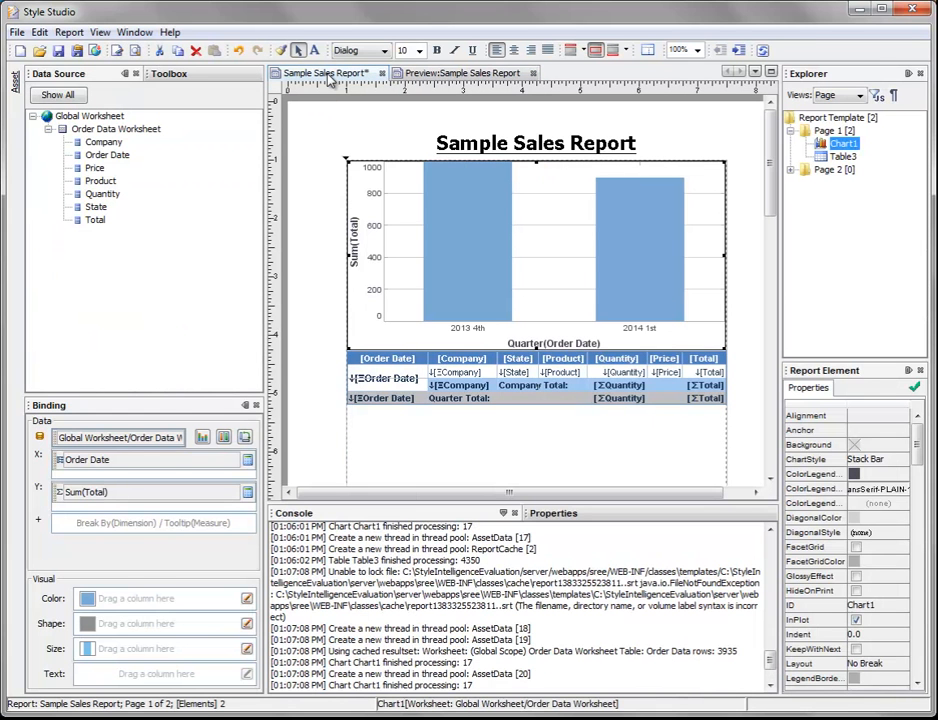
Step: Bind the State column to the chart's Color, then preview the report and return to its design
left_click(112, 209)
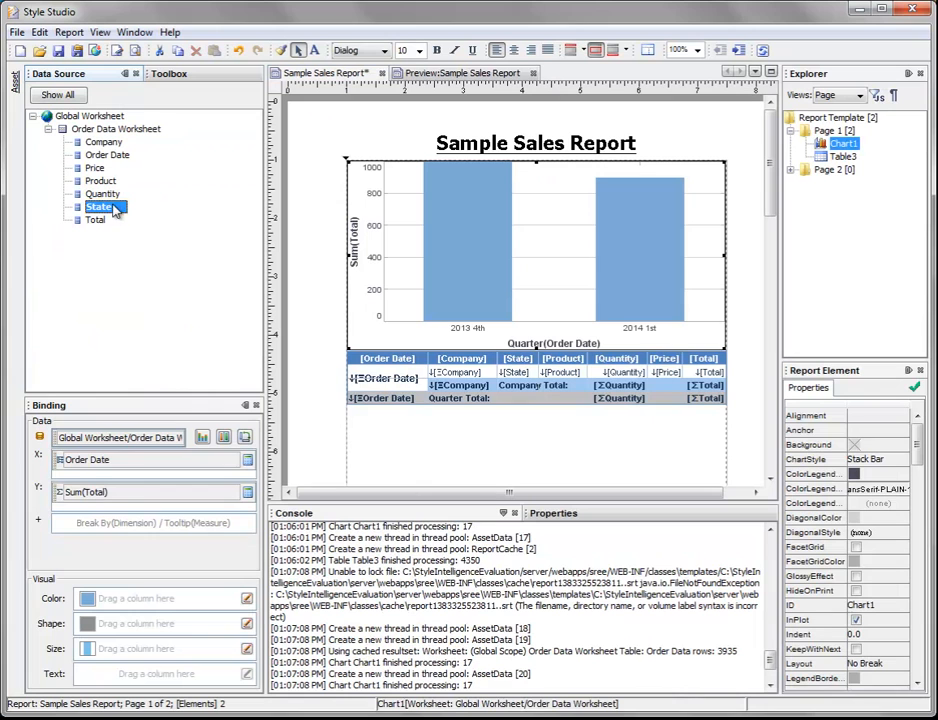
mouse_move(132, 216)
left_mouse_down()
mouse_move(132, 310)
mouse_move(157, 437)
mouse_move(143, 626)
mouse_move(140, 603)
left_mouse_up()
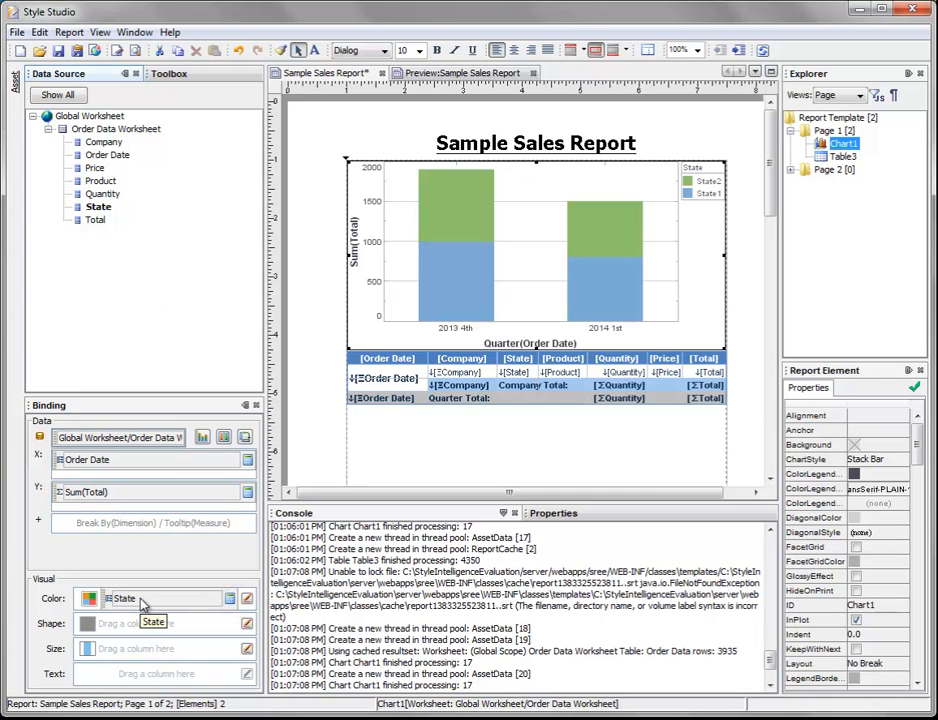
left_click(465, 85)
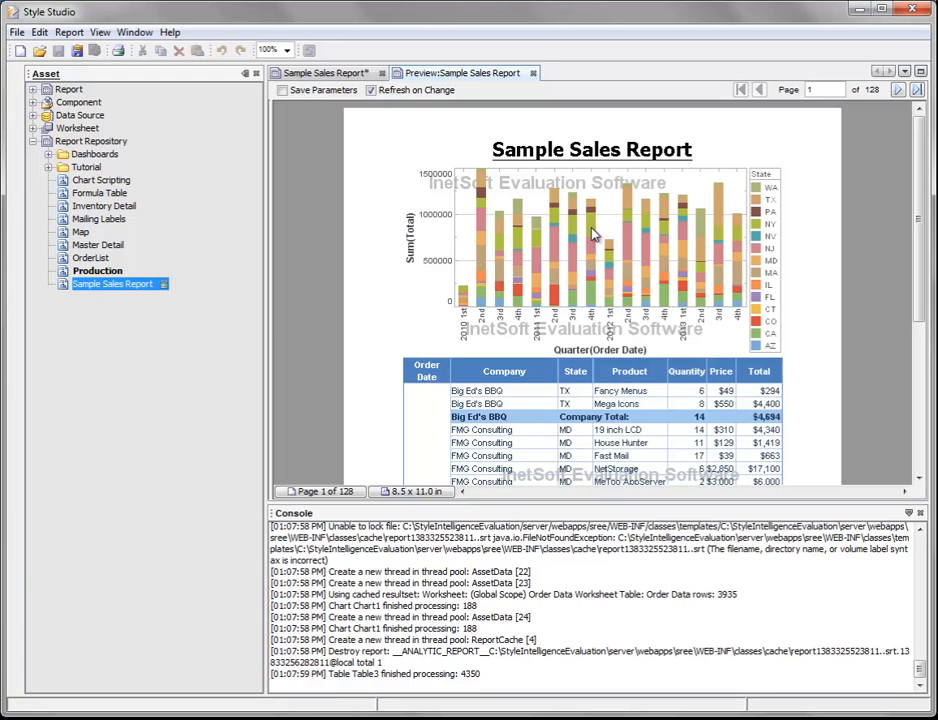
left_click(345, 76)
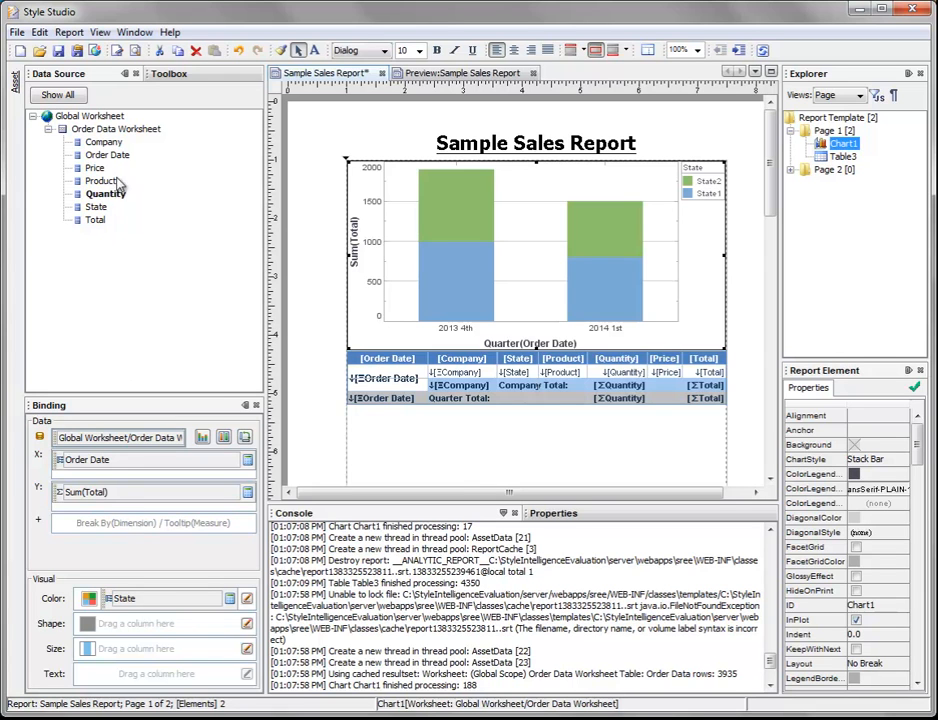
Step: Add the Company column as the chart's Break By dimension and save the report
left_click(128, 145)
mouse_move(127, 147)
left_mouse_down()
mouse_move(184, 306)
mouse_move(147, 513)
mouse_move(161, 545)
mouse_move(189, 531)
mouse_move(172, 528)
left_mouse_up()
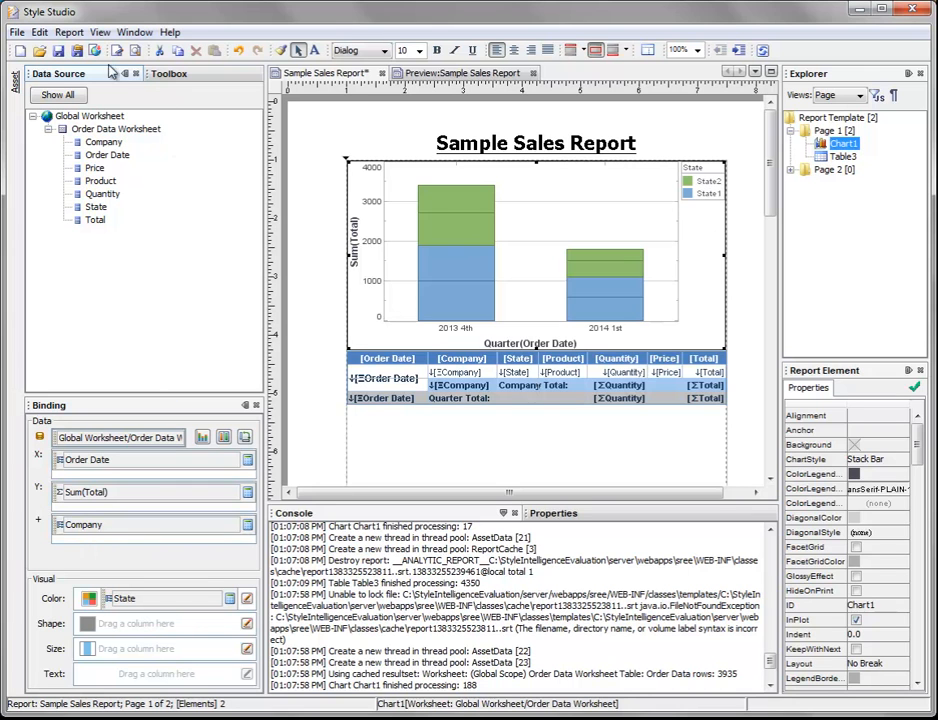
left_click(60, 52)
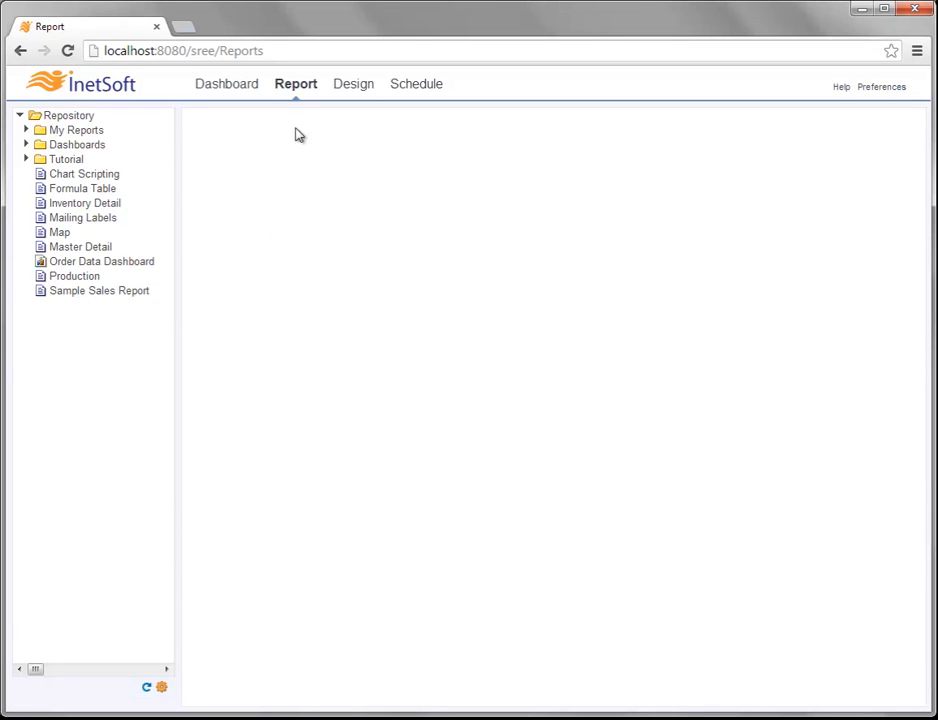
Step: Open Sample Sales Report in the InetSoft web portal and set its Starting Date parameter to January 1, 2012
left_click(100, 296)
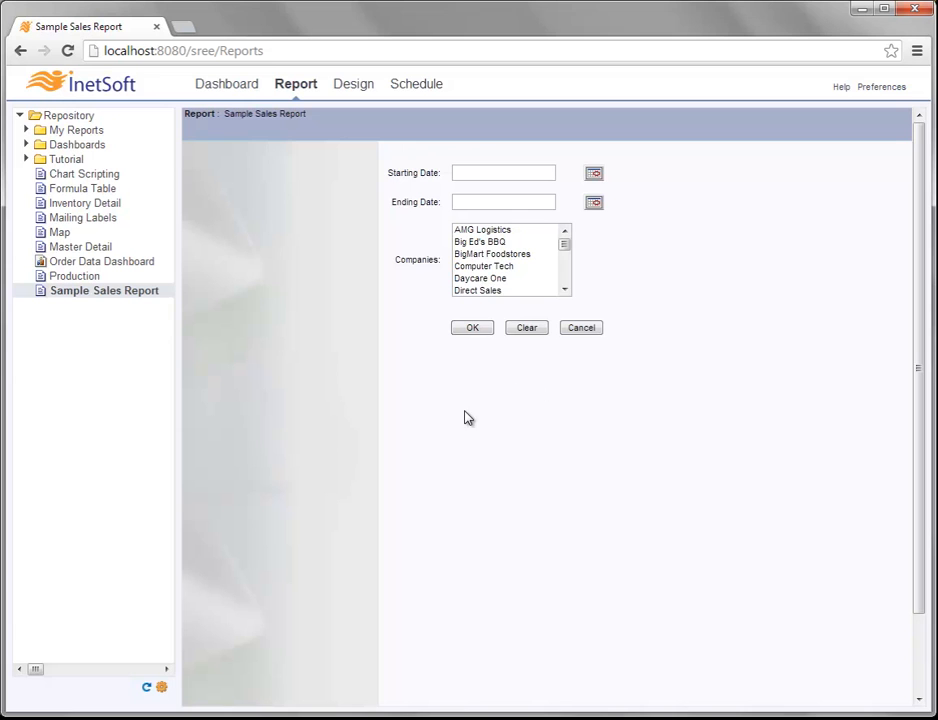
left_click(594, 174)
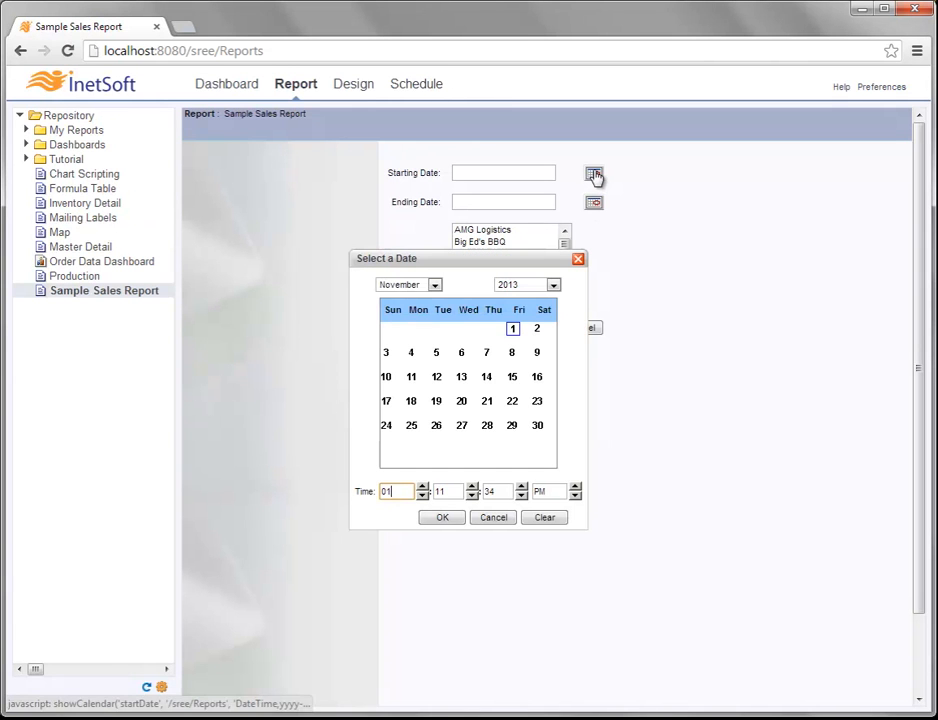
left_click(553, 287)
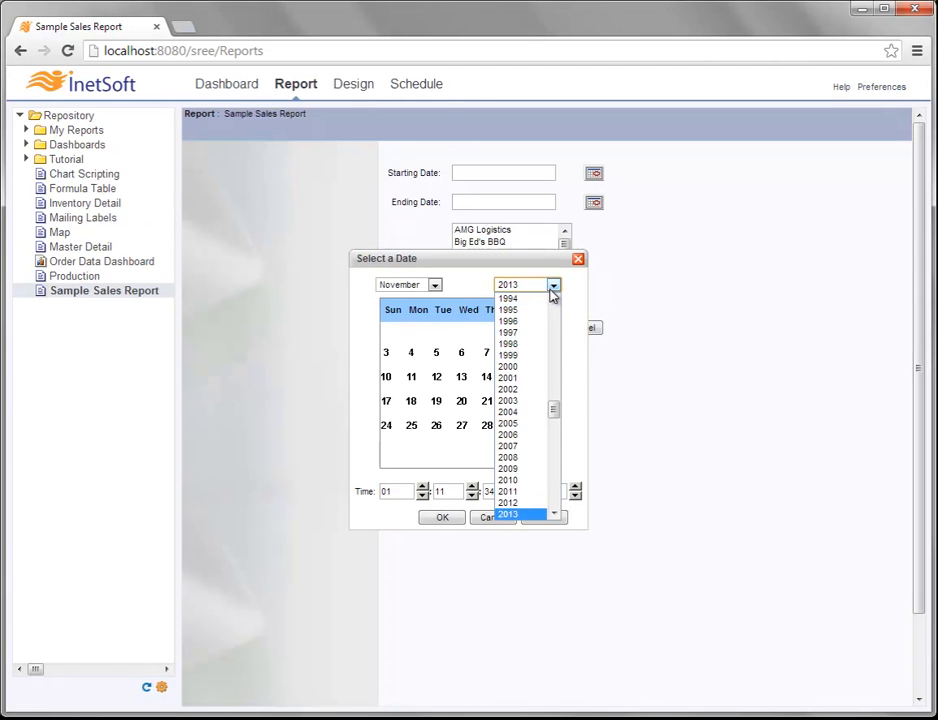
left_click(515, 502)
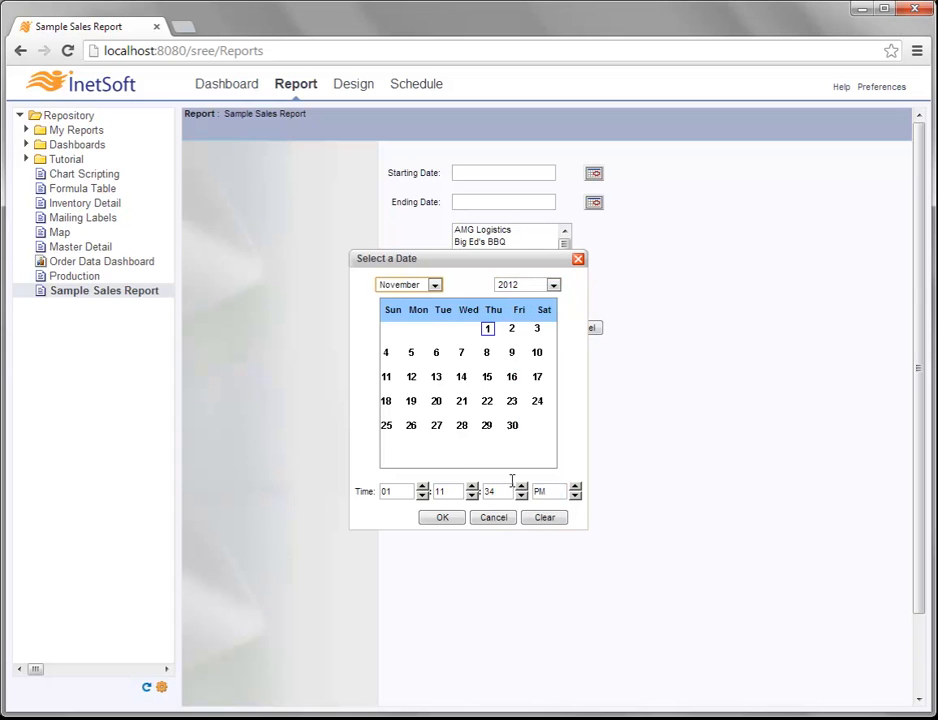
left_click(434, 287)
left_click(410, 299)
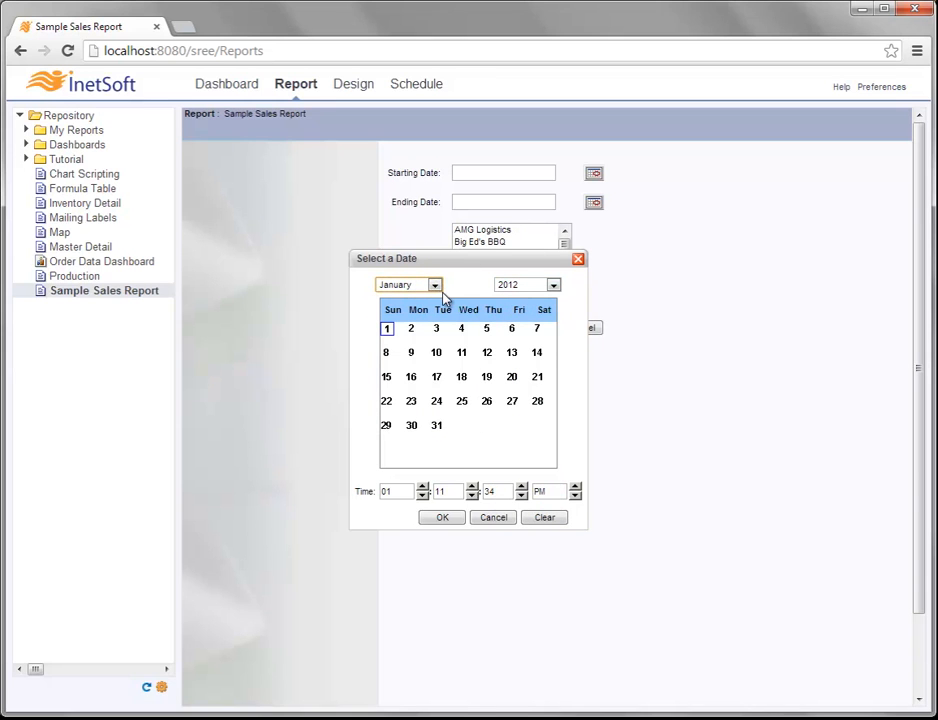
left_click(445, 518)
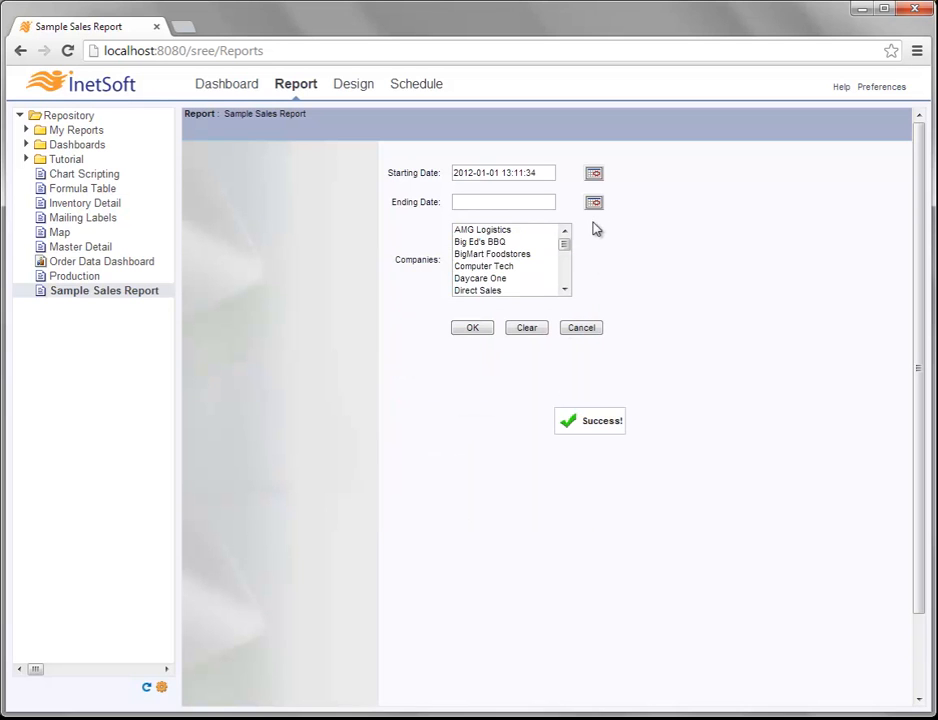
Step: Set the report's Ending Date parameter to December 31, 2012
left_click(594, 205)
left_click(534, 289)
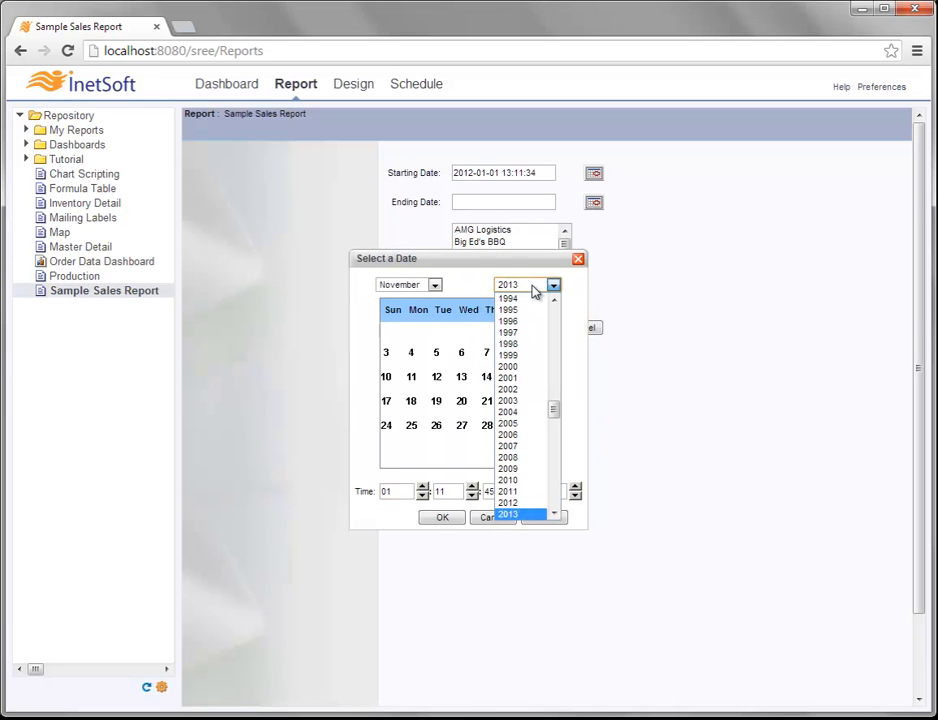
left_click(528, 503)
left_click(434, 285)
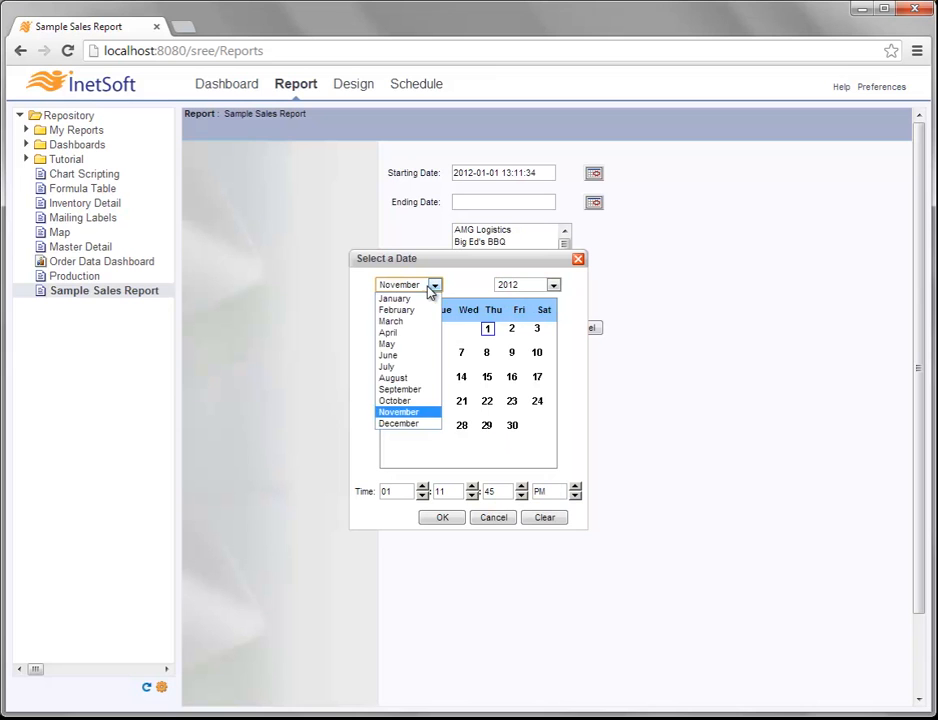
left_click(396, 424)
left_click(412, 451)
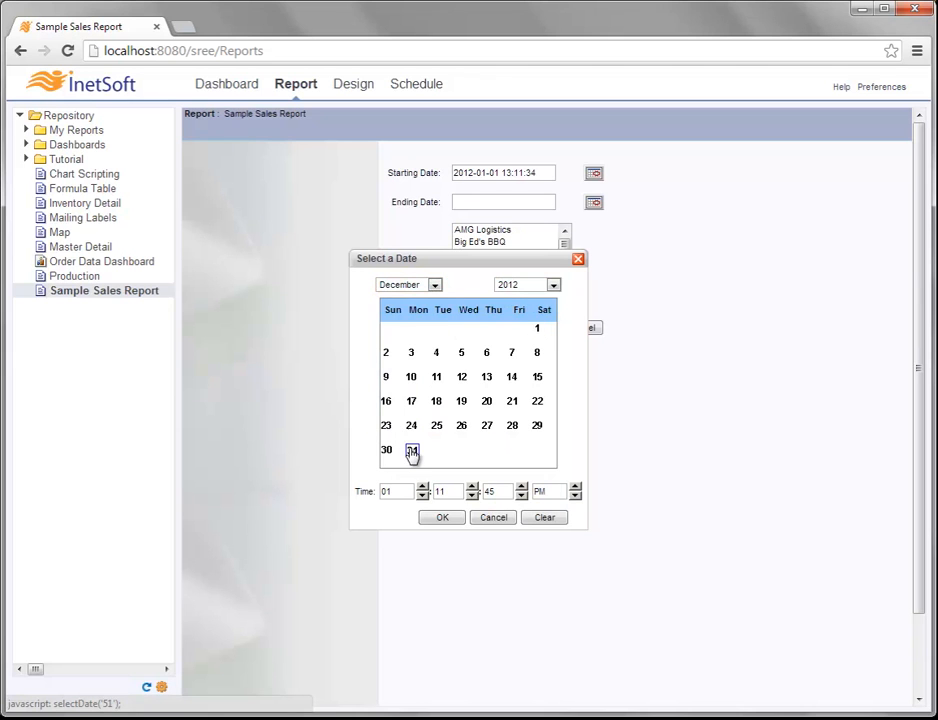
left_click(444, 517)
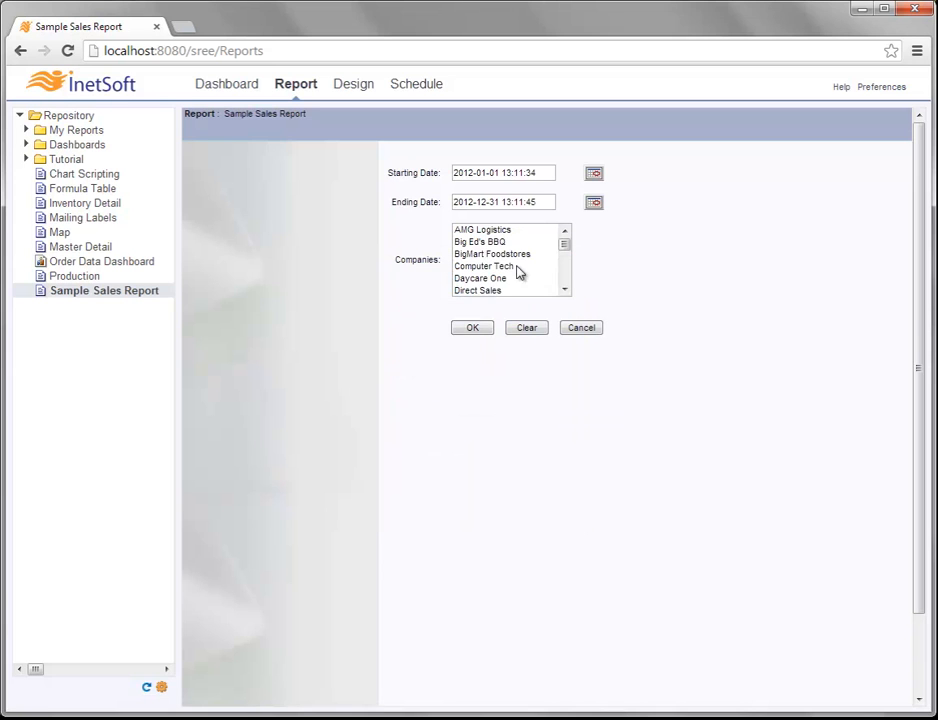
Step: Select the companies from AMG Logistics through Daycare One and run the report with these parameters
left_click(476, 232)
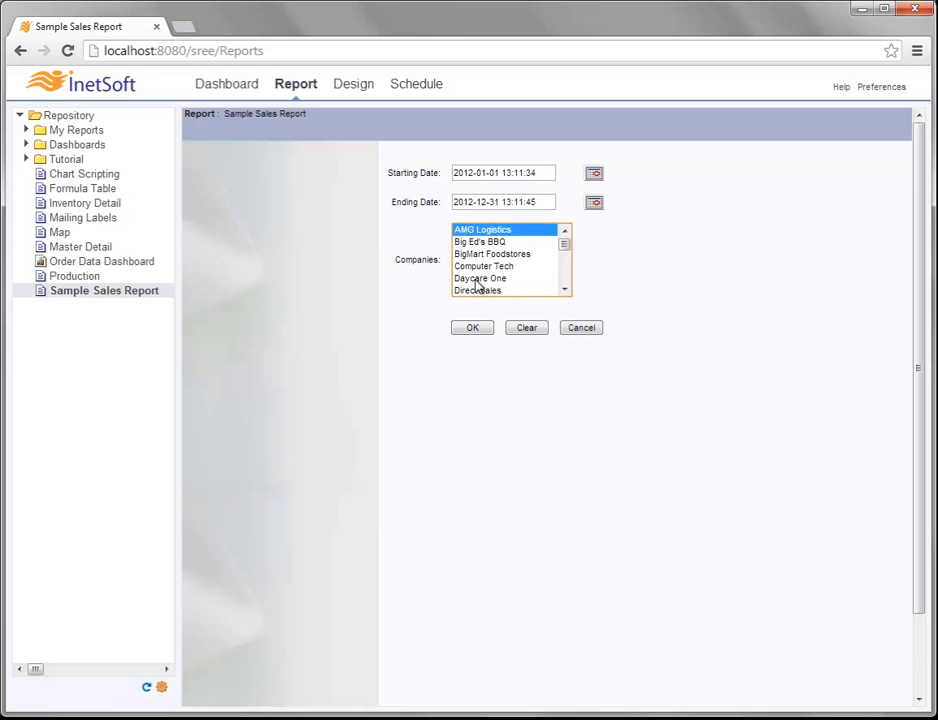
left_click(476, 280, "shift")
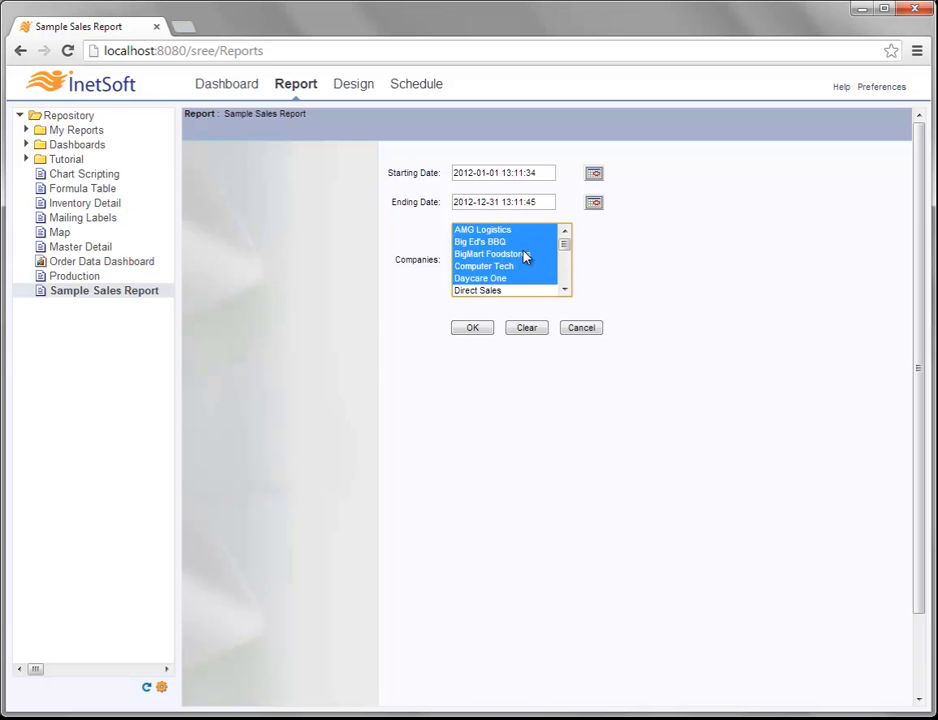
left_click(488, 329)
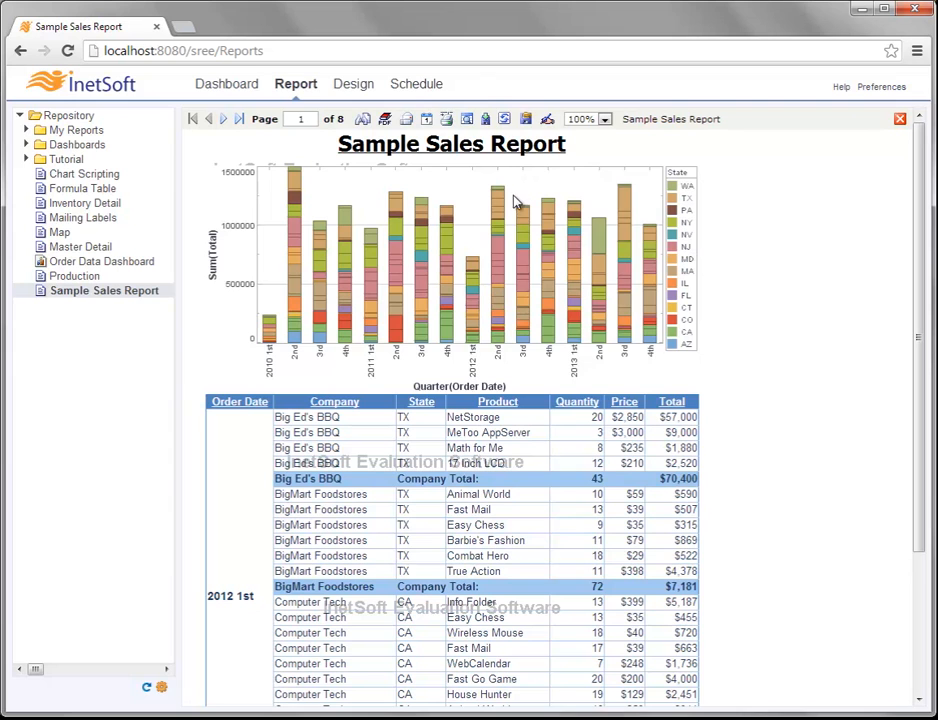
mouse_move(500, 207)
mouse_move(450, 247)
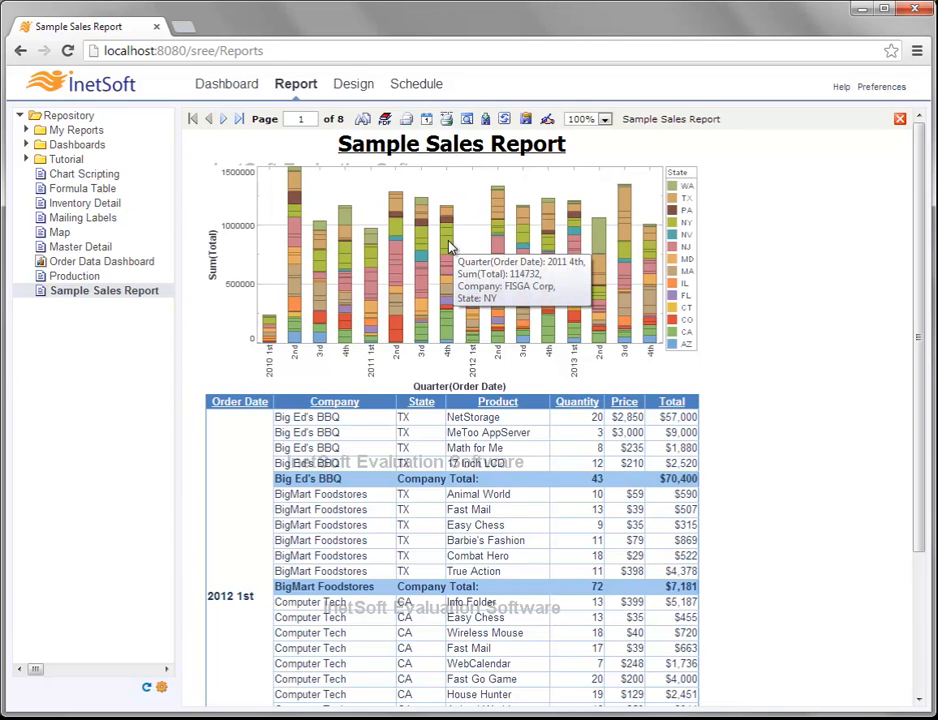
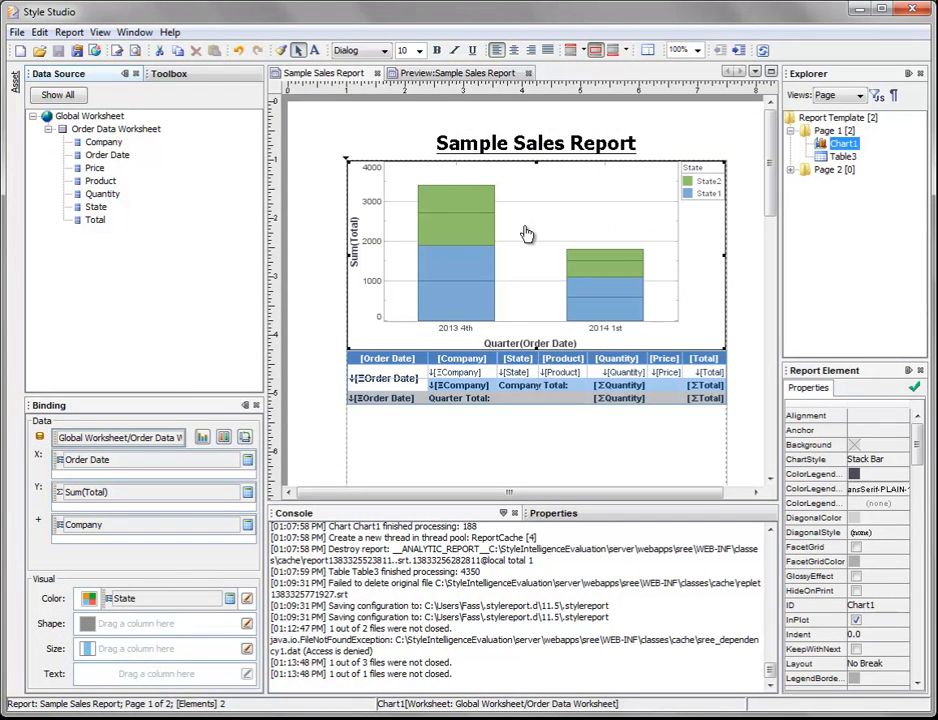
Step: In Style Studio, start a condition on the report's chart that requires Order Date to be between two values
right_click(527, 234)
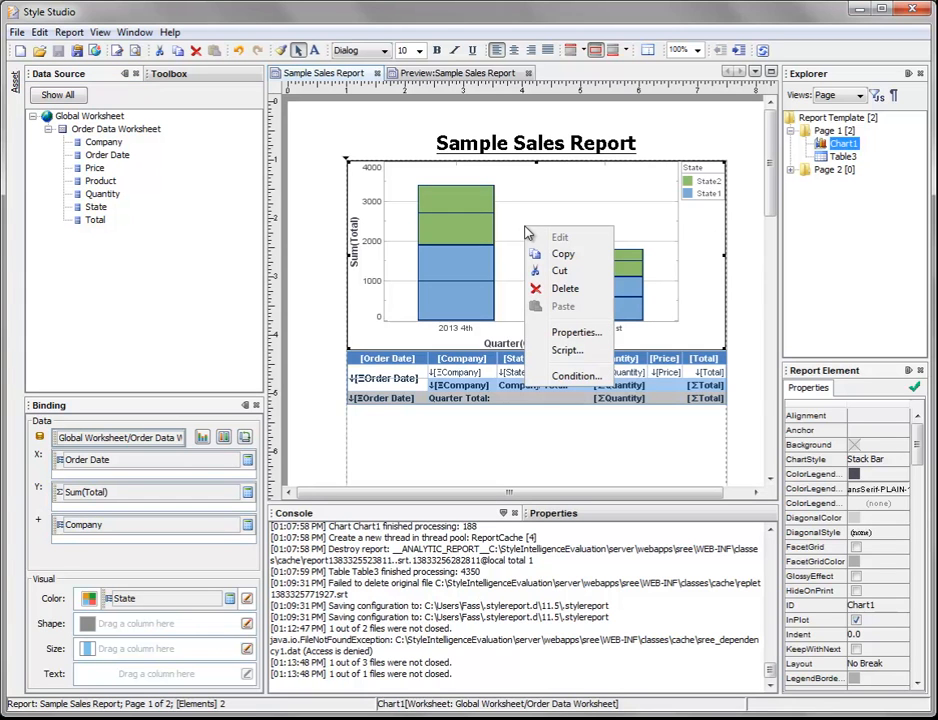
left_click(604, 379)
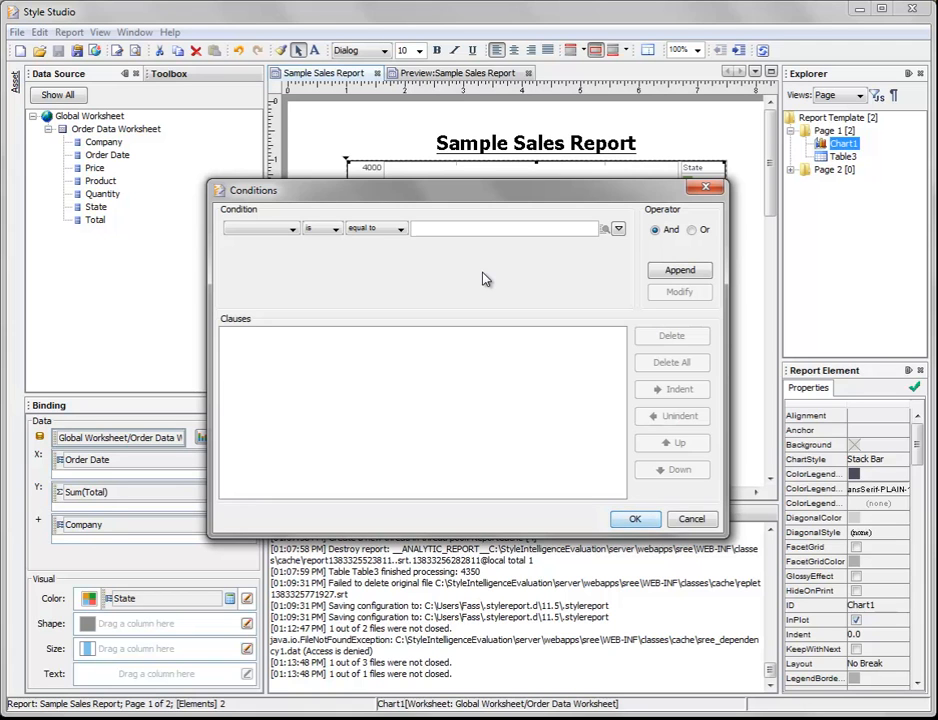
left_click(290, 230)
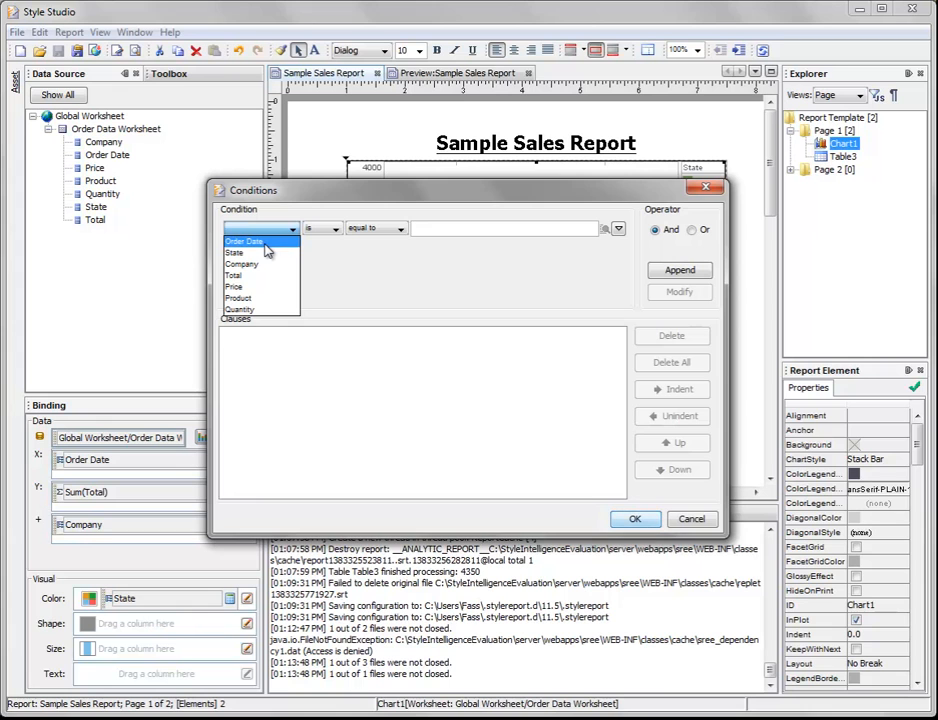
left_click(265, 244)
left_click(372, 230)
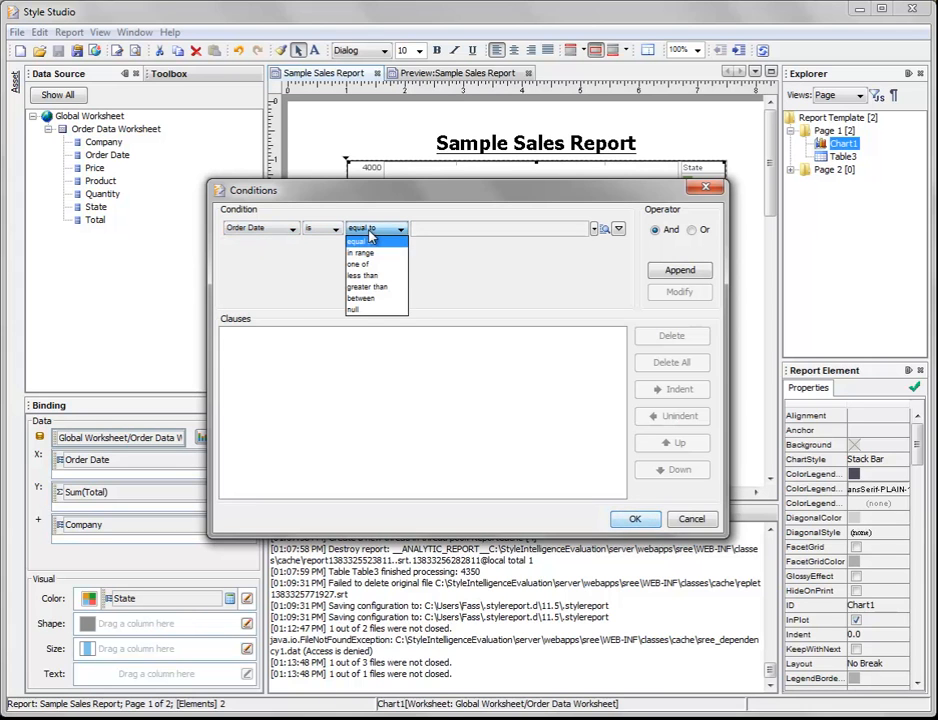
left_click(362, 298)
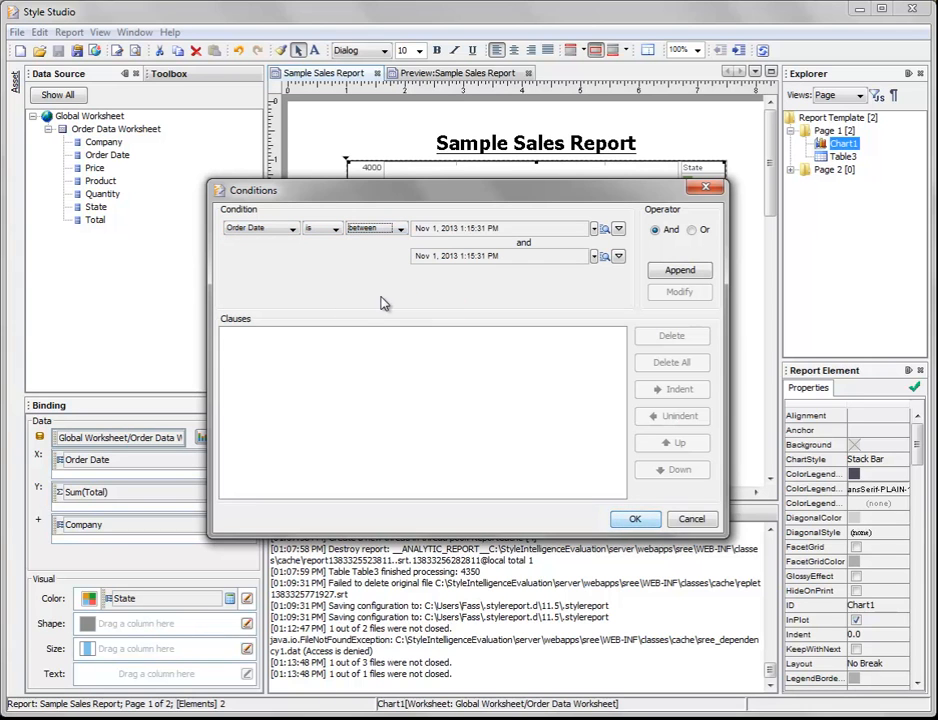
Step: Use the variables startDate and endDate as the Order Date range limits and append the condition to the clauses
left_click(619, 229)
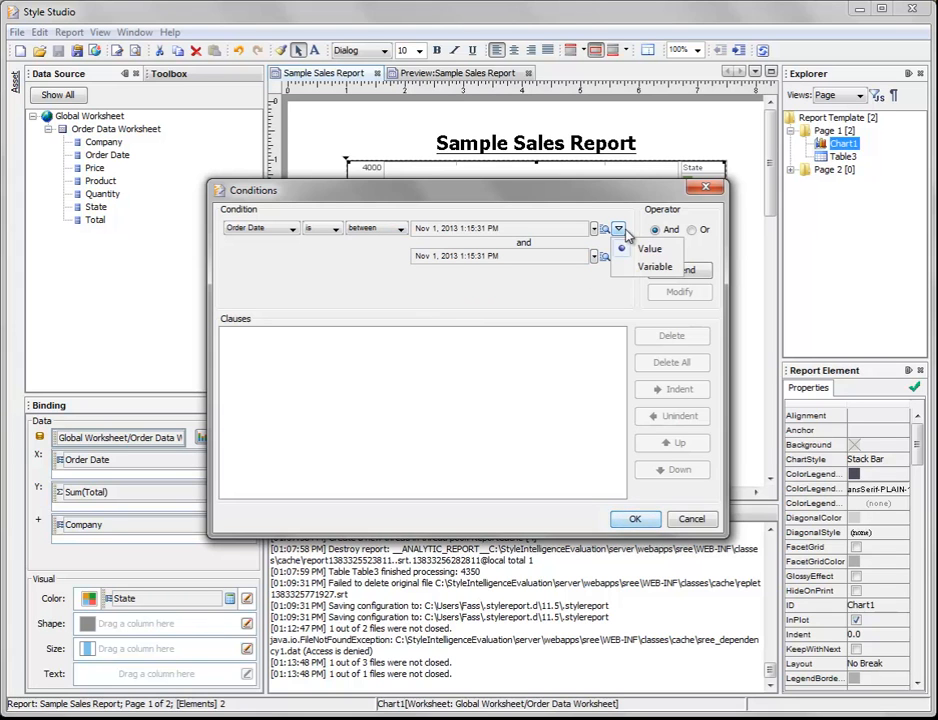
left_click(624, 264)
left_click(620, 274)
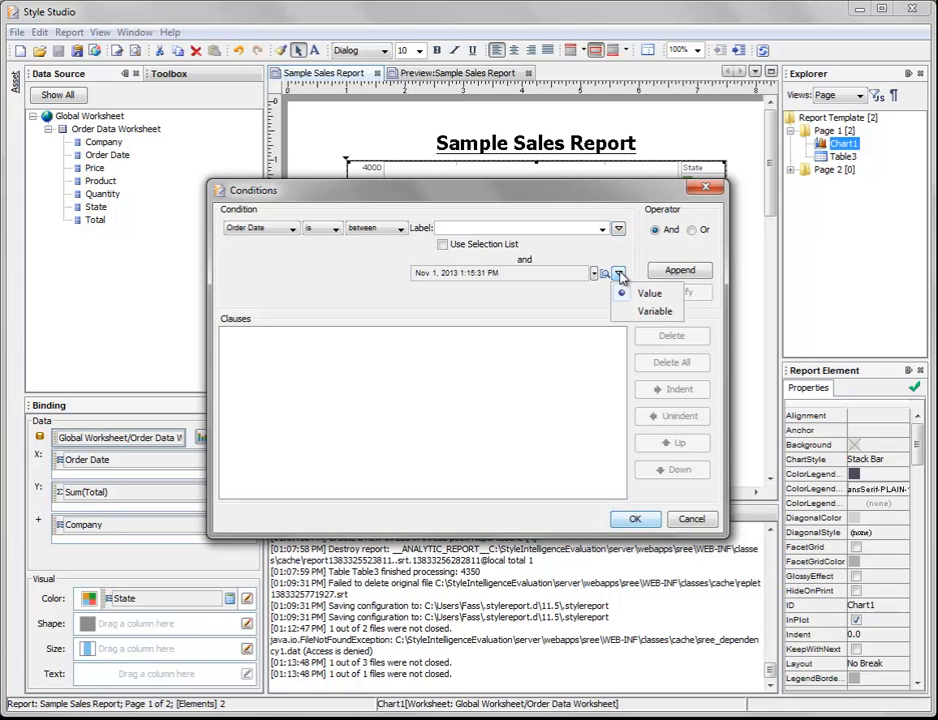
left_click(624, 311)
left_click(510, 229)
type("startDate")
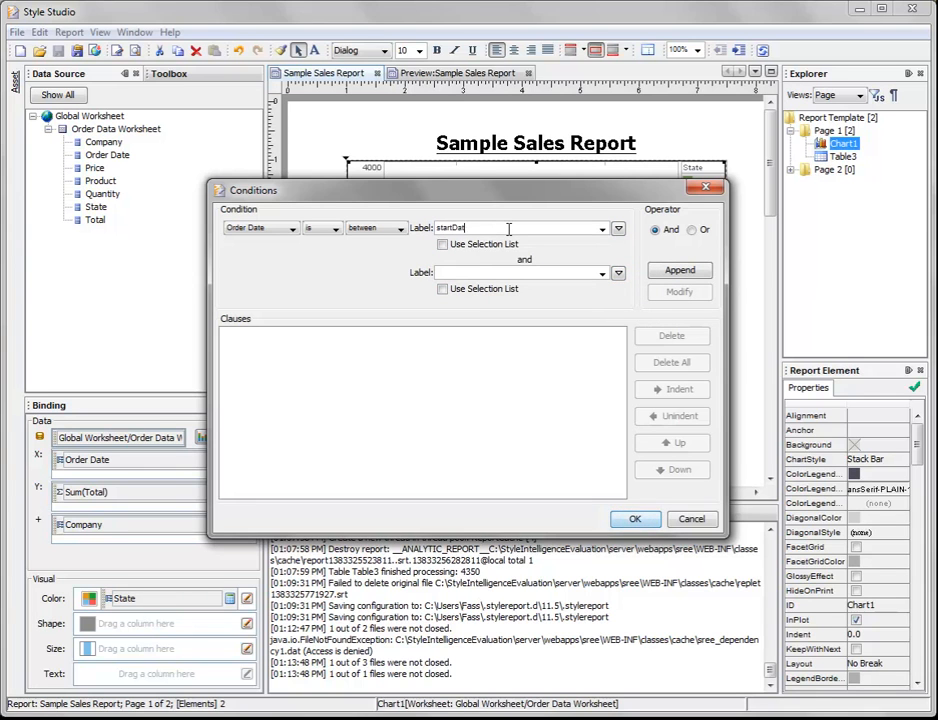
left_click(495, 271)
type("endDate")
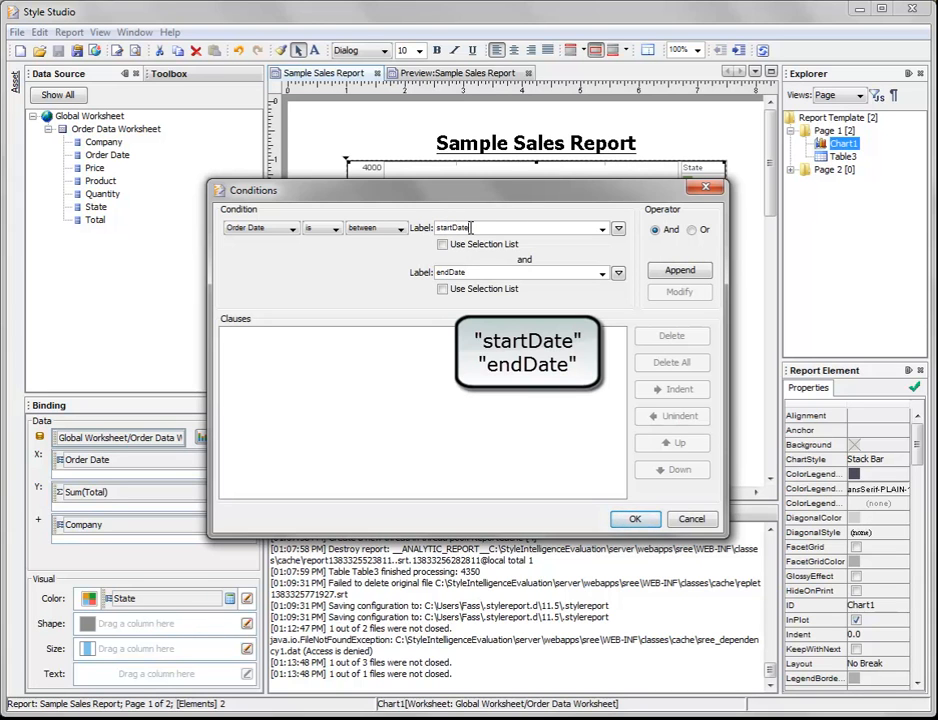
left_click(660, 277)
Step: Insert an And condition that Company is one of the variable companies, with the selection list option enabled
left_click(286, 229)
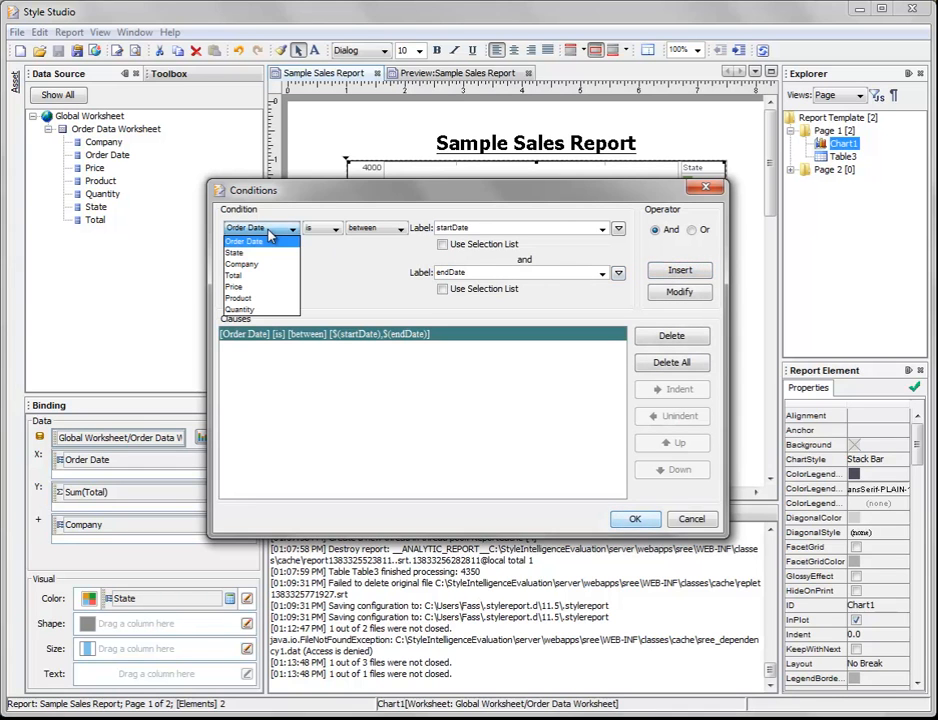
left_click(262, 264)
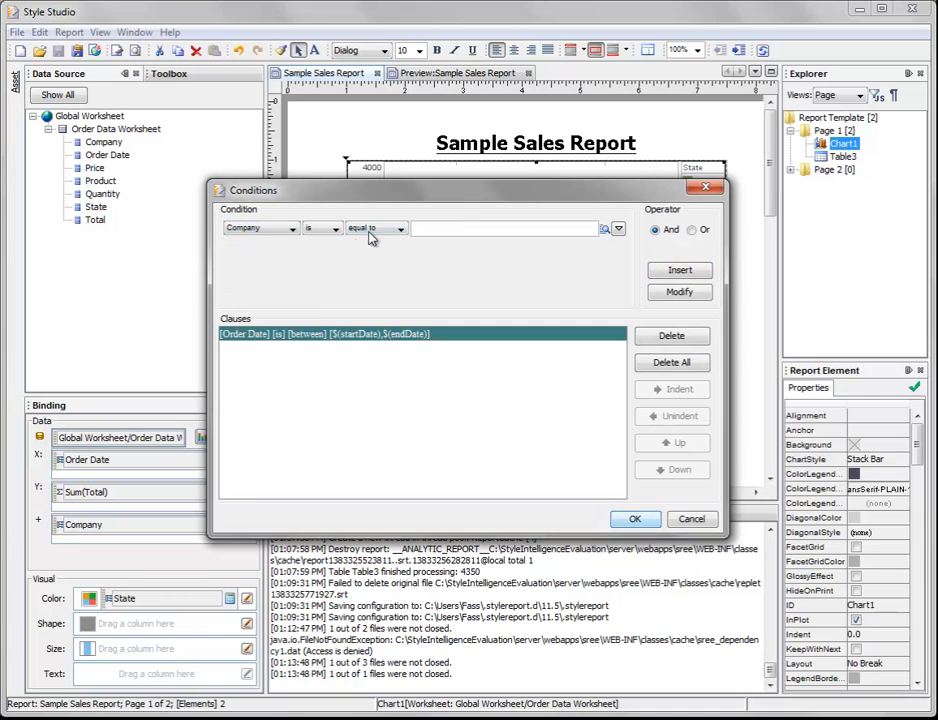
left_click(374, 231)
left_click(372, 256)
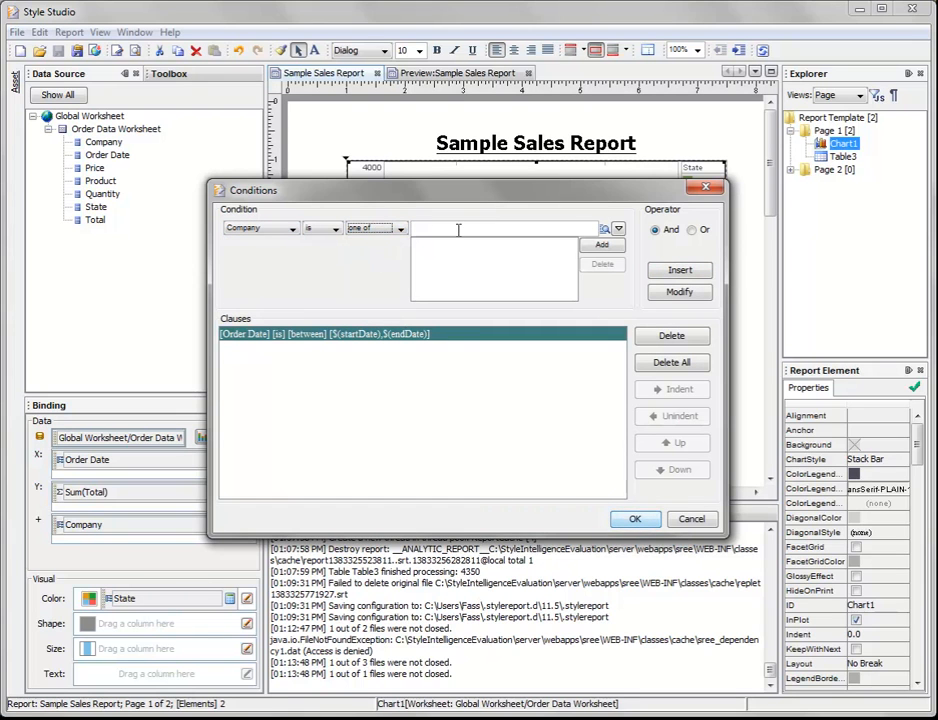
left_click(619, 230)
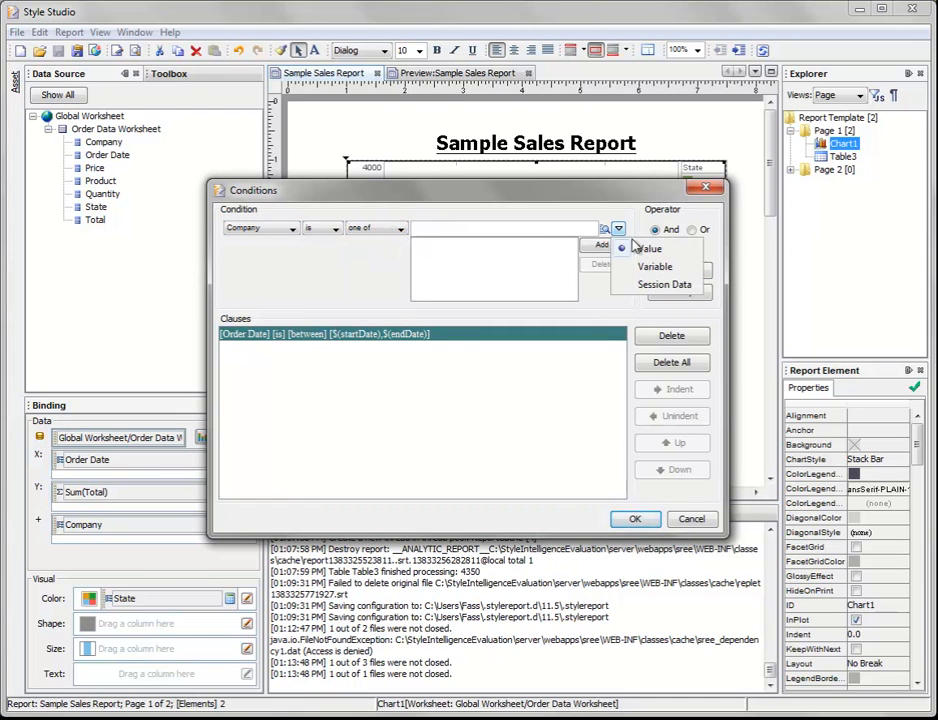
left_click(684, 266)
left_click(531, 230)
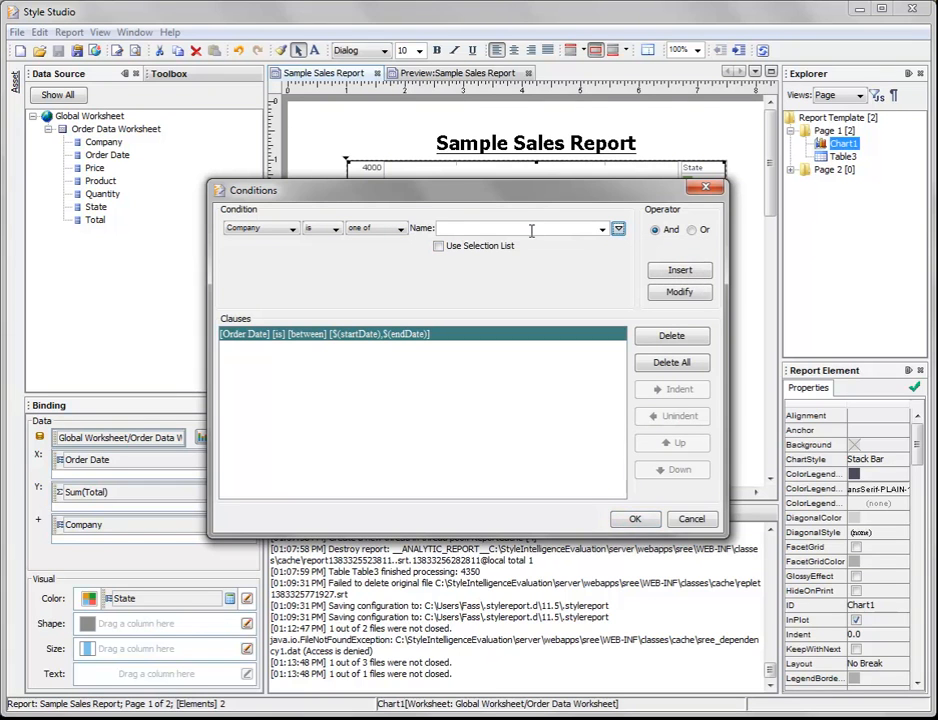
type("sompanies")
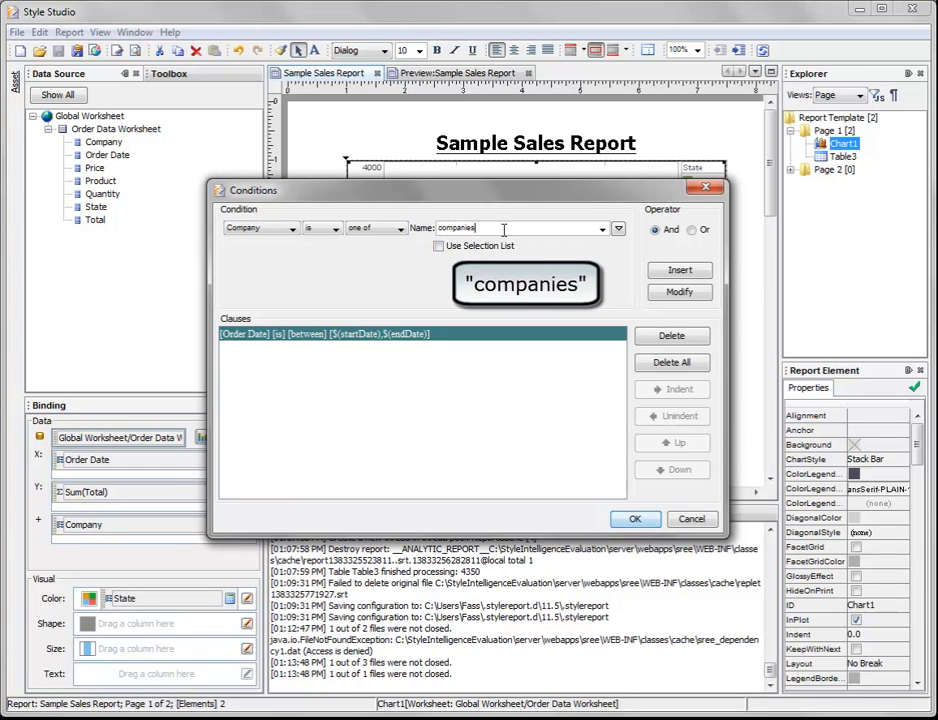
left_click(439, 247)
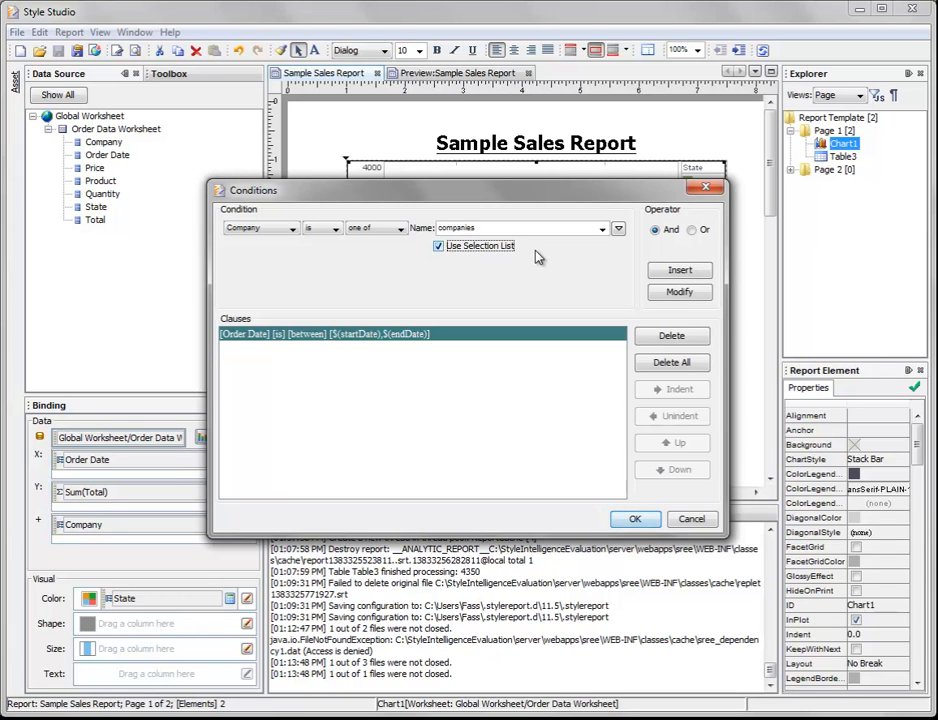
left_click(702, 274)
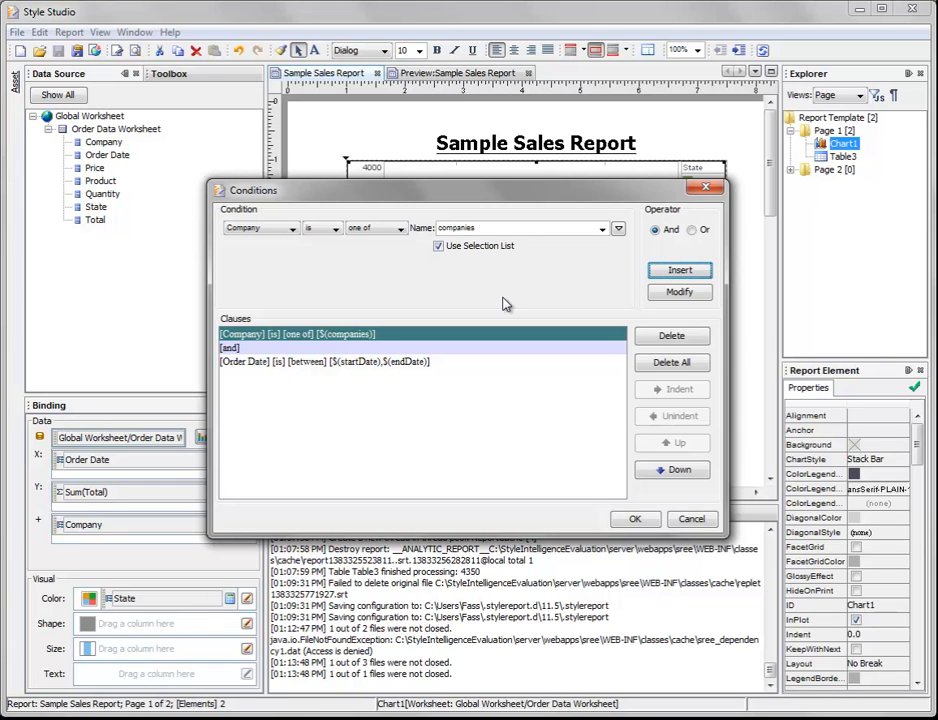
left_click(513, 228)
key("BackSpace")
key("BackSpace")
key("BackSpace")
type("y")
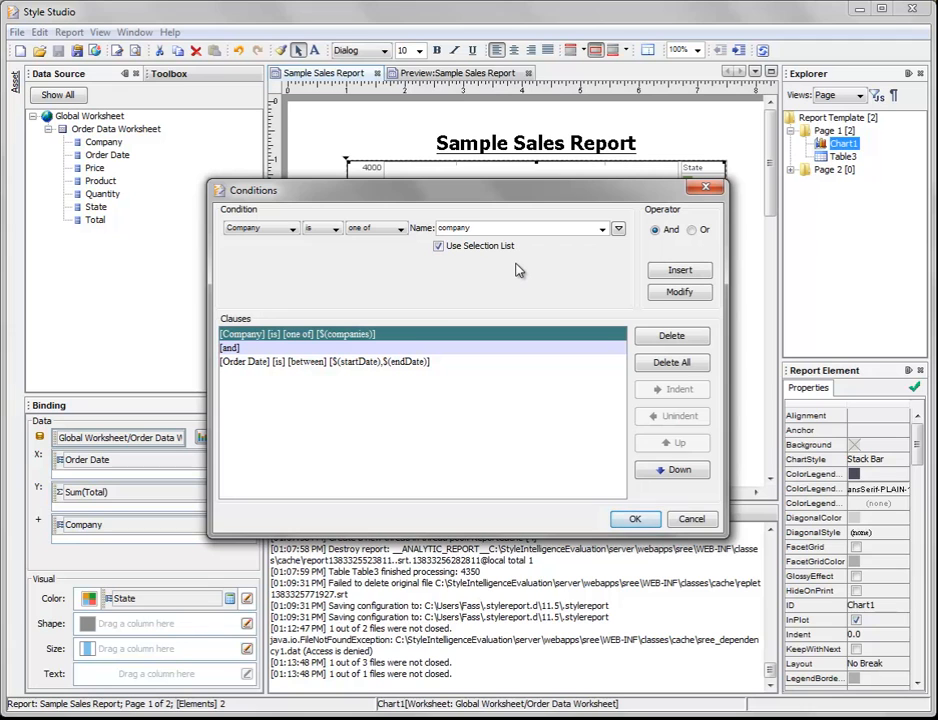
key("BackSpace")
type("ies")
Step: Accept the chart conditions, close the old report preview and save the report
left_click(626, 518)
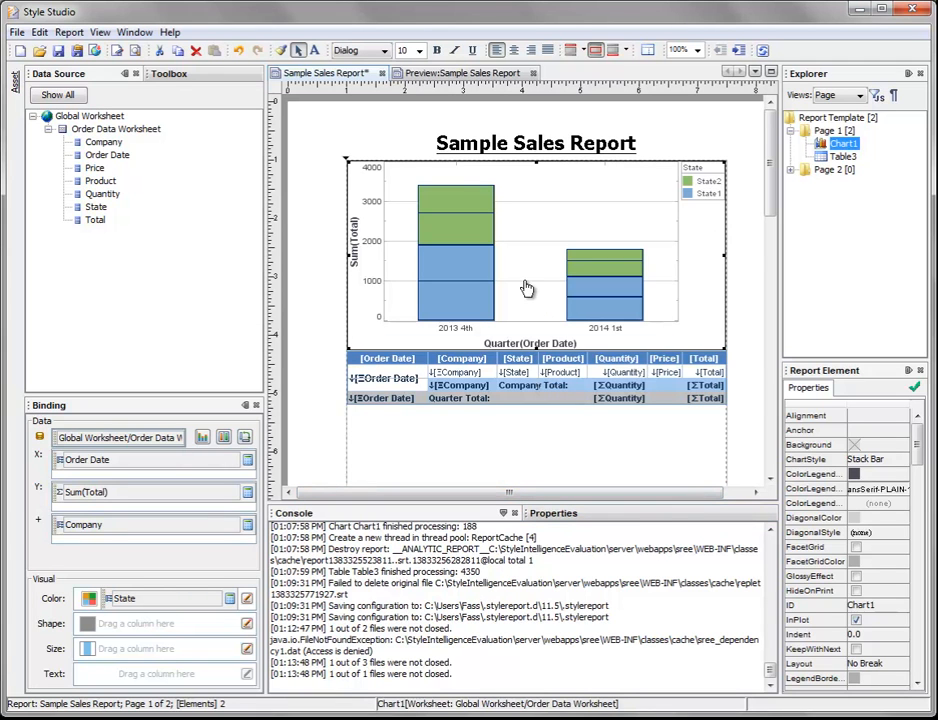
left_click(534, 75)
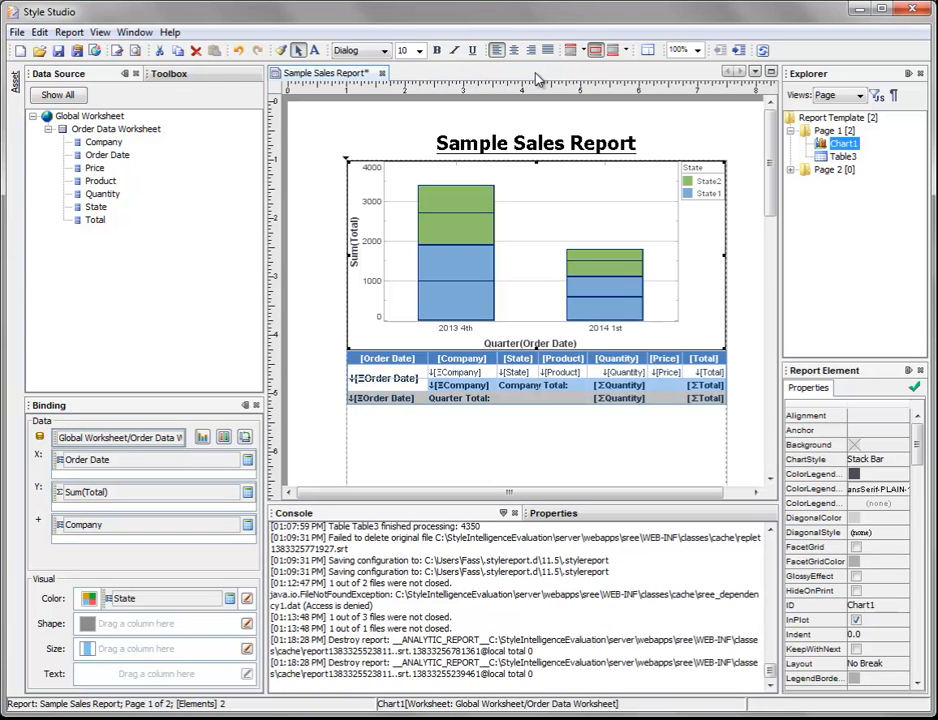
left_click(59, 52)
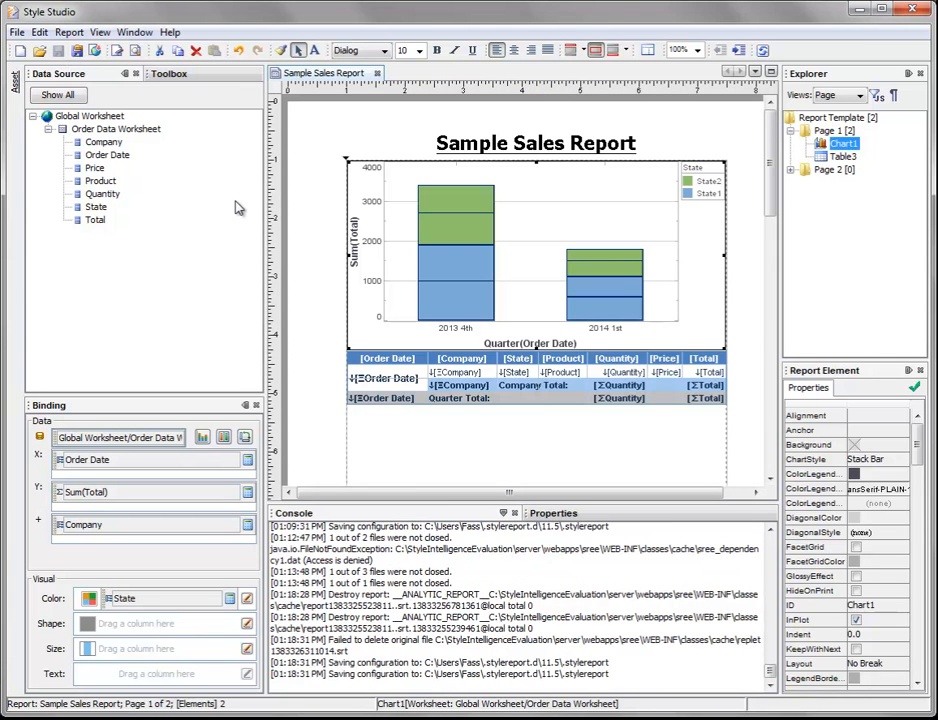
Step: Preview the report and set its Starting Date parameter to January 1, 2012
left_click(134, 51)
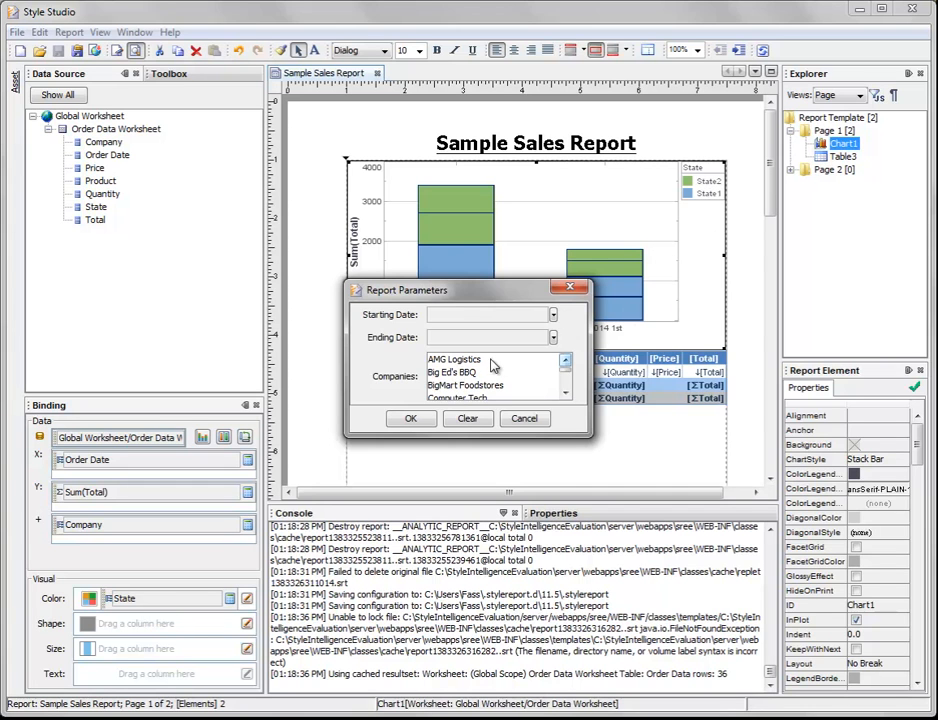
left_click(554, 317)
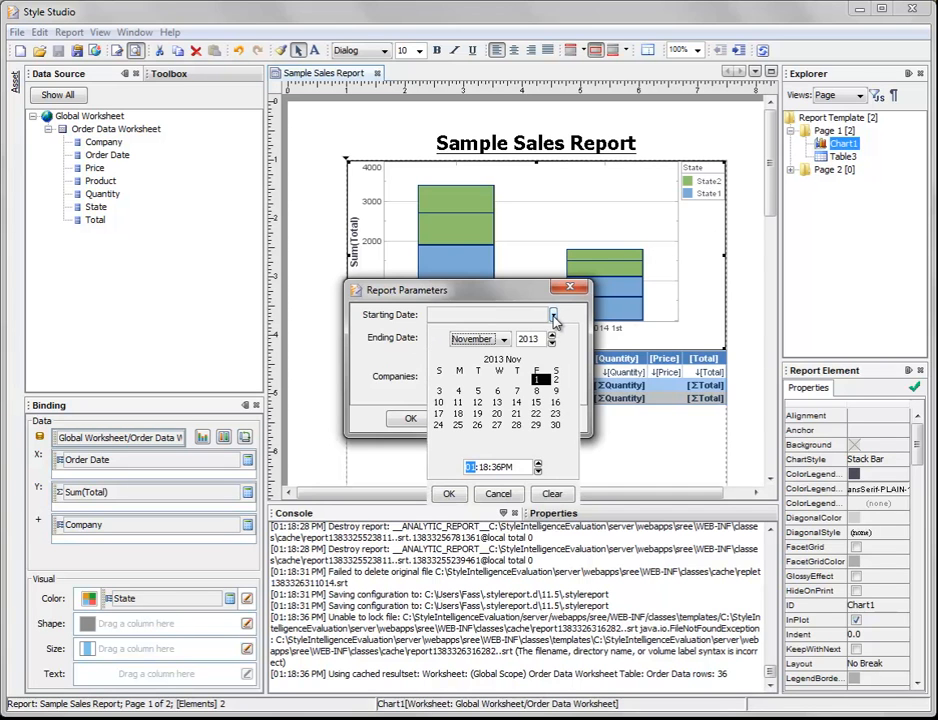
left_click(474, 339)
scroll(500, 365, "up", 1)
scroll(505, 372, "up", 3)
left_click(463, 354)
left_click(451, 494)
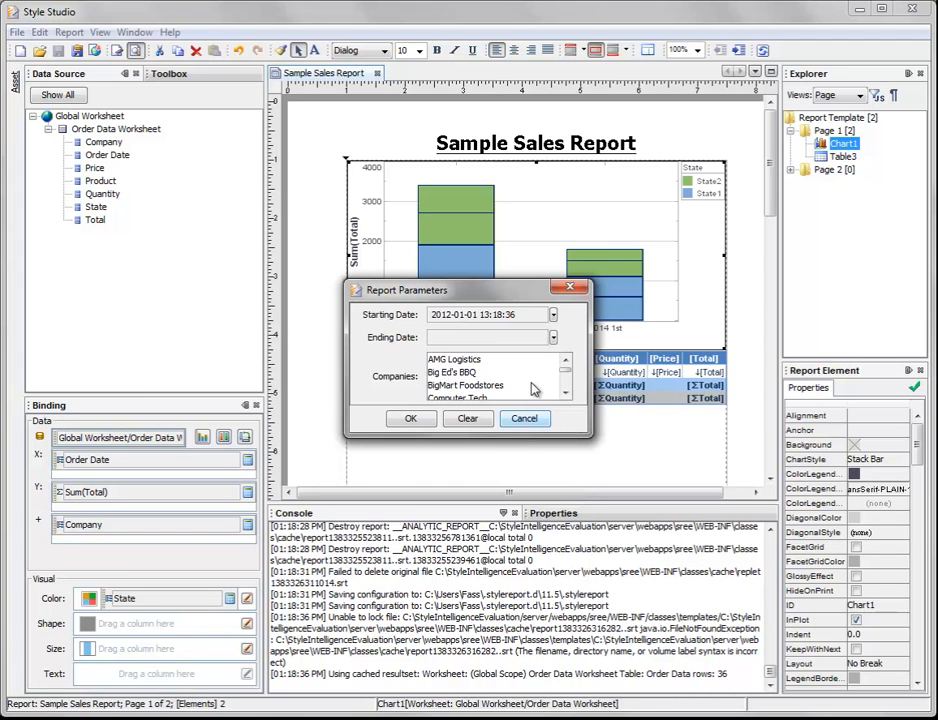
Step: Set the Ending Date parameter to December 31, 2012
left_click(553, 337)
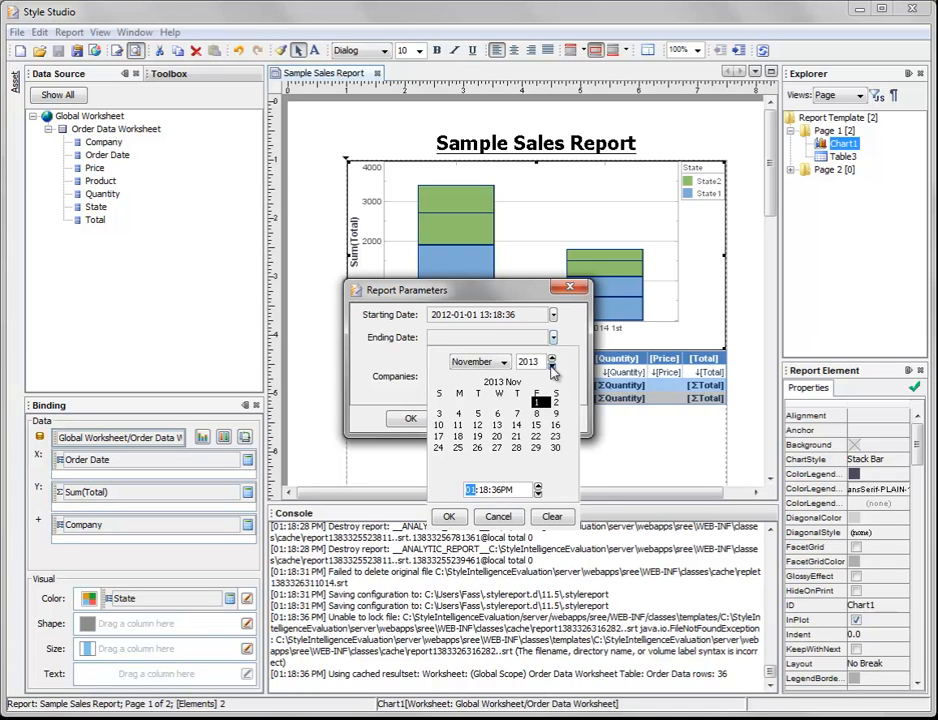
left_click(551, 366)
left_click(481, 366)
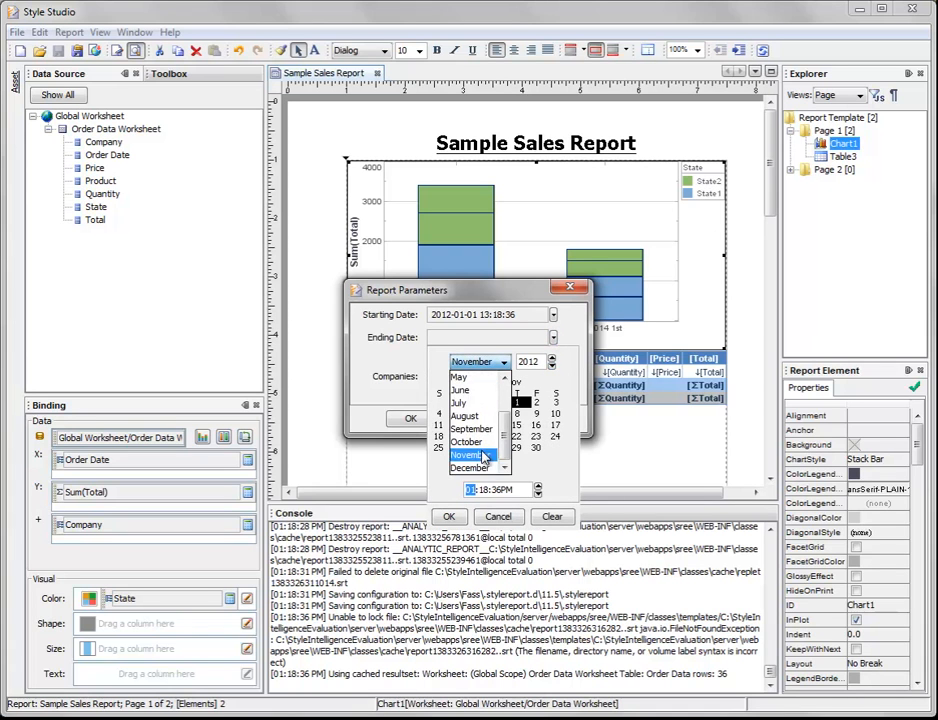
left_click(470, 466)
left_click(458, 459)
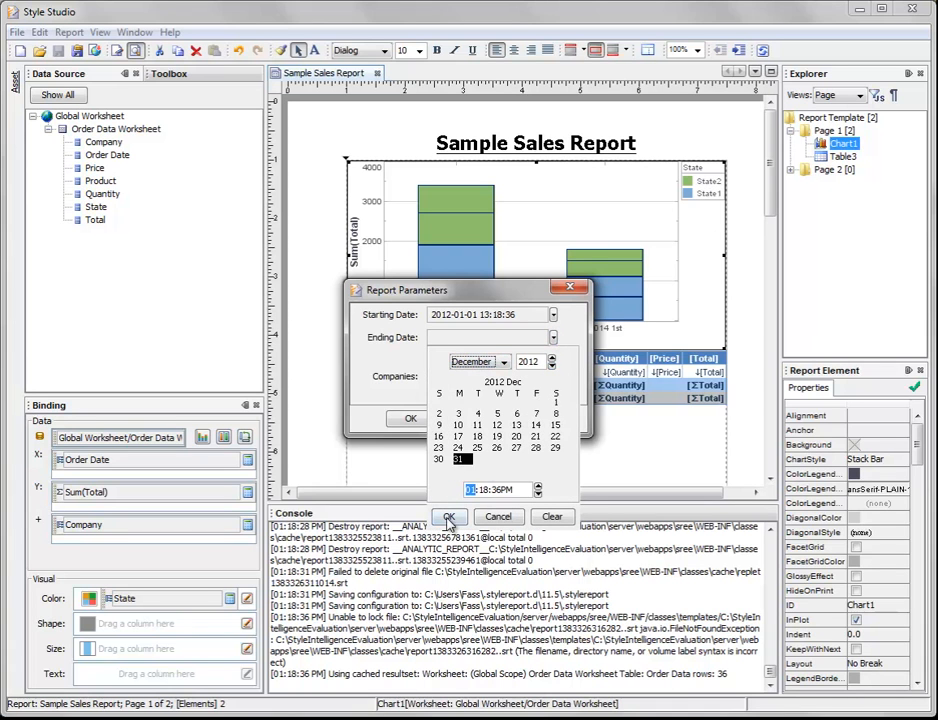
left_click(449, 516)
Step: Select the companies from AMG Logistics through Computer Tech and generate the preview with these parameters
left_click(470, 364)
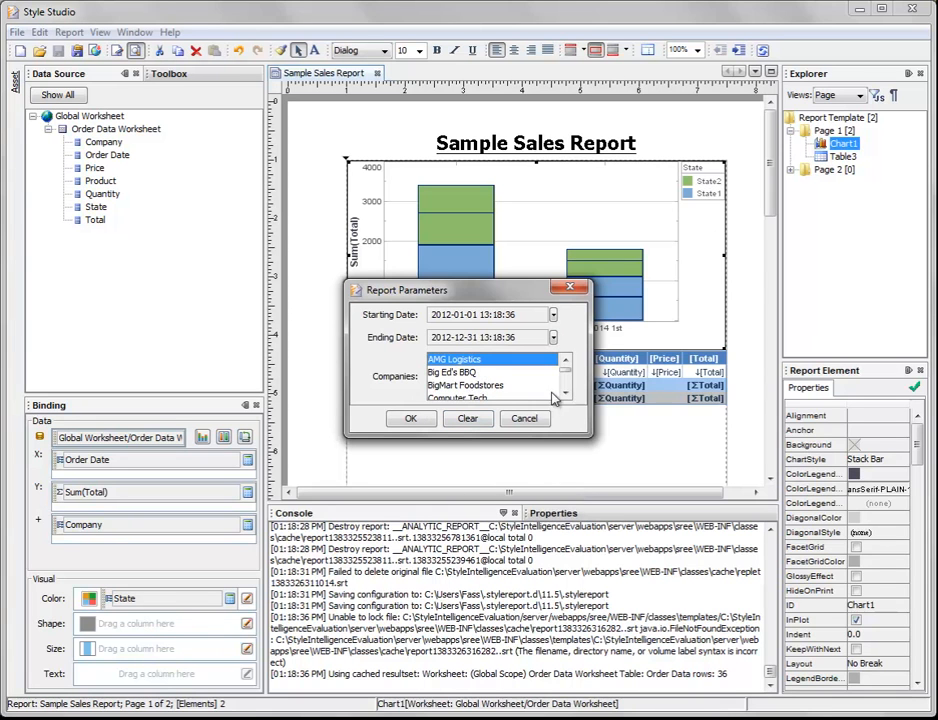
left_click(493, 398, "shift")
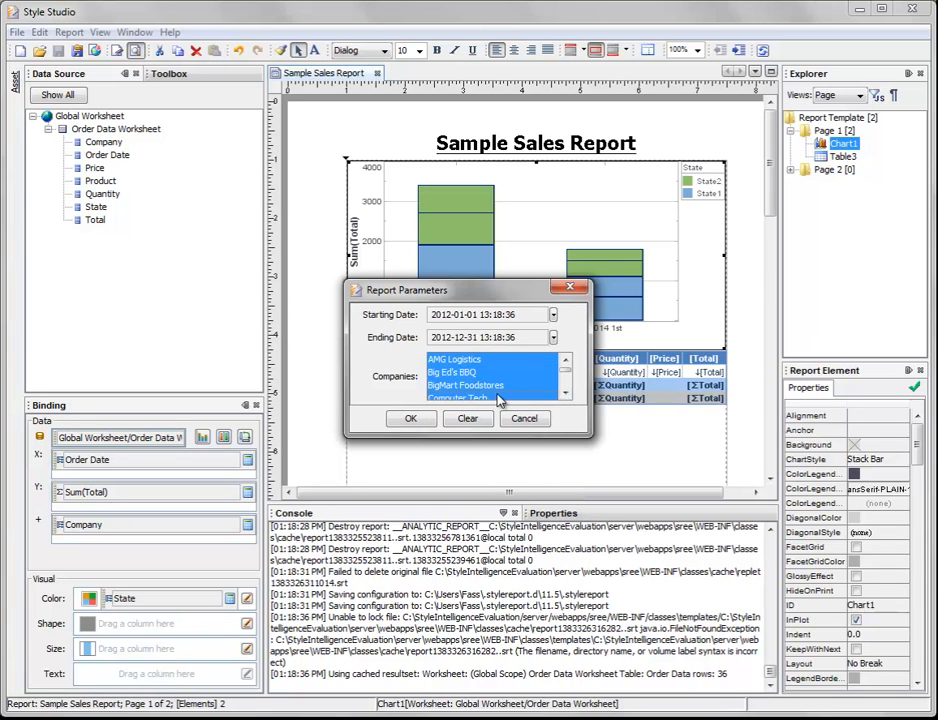
left_click(420, 419)
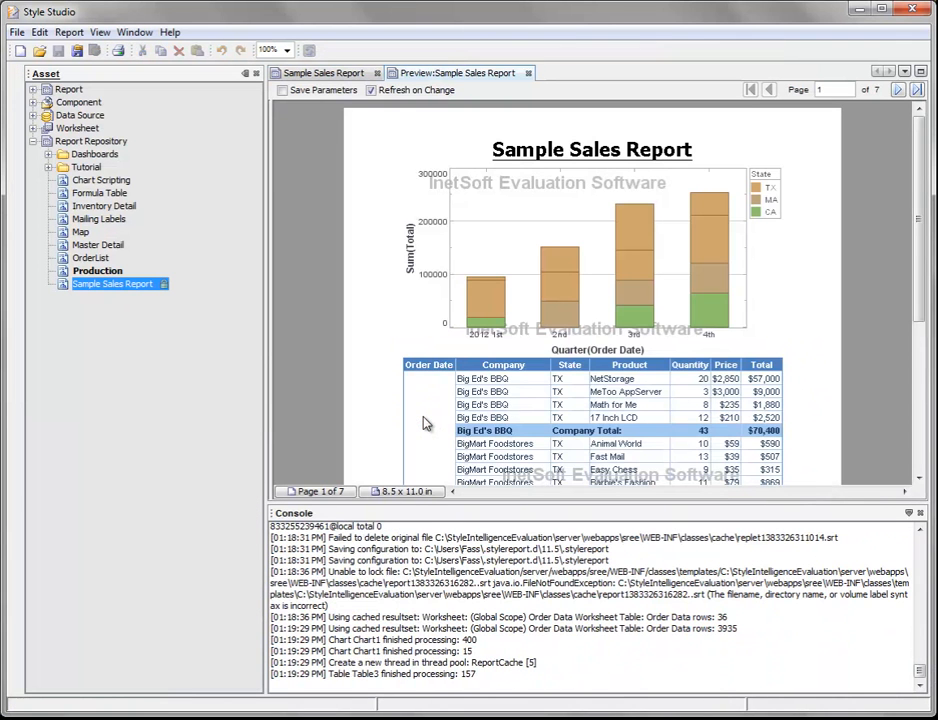
Step: Compare the stacked bar chart with the detail table in the preview to check that the parameters filter both
scroll(824, 293, "down", 3)
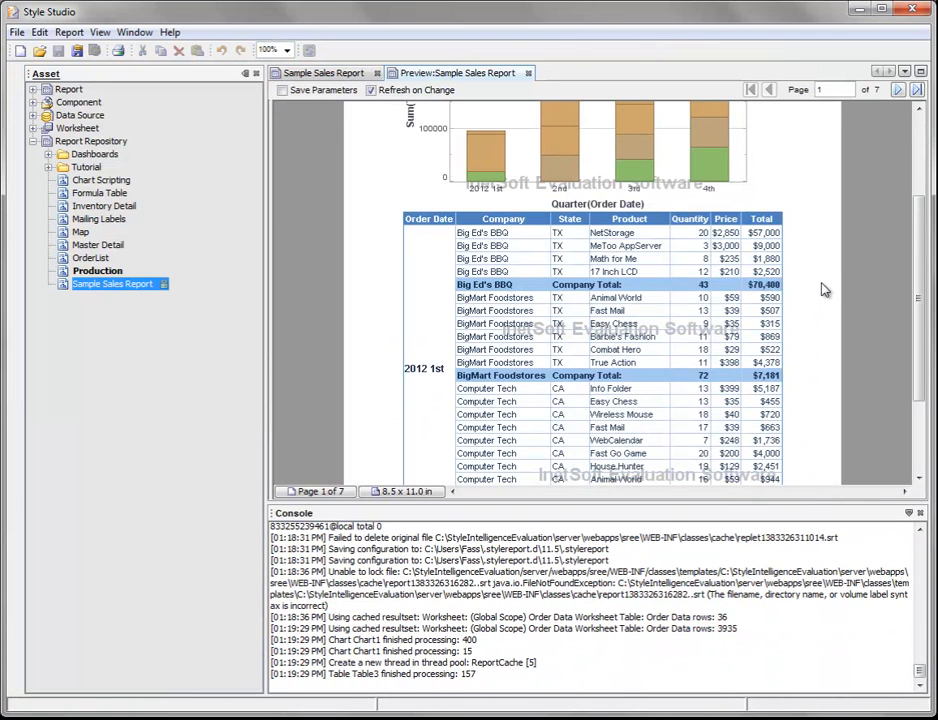
scroll(560, 270, "up", 3)
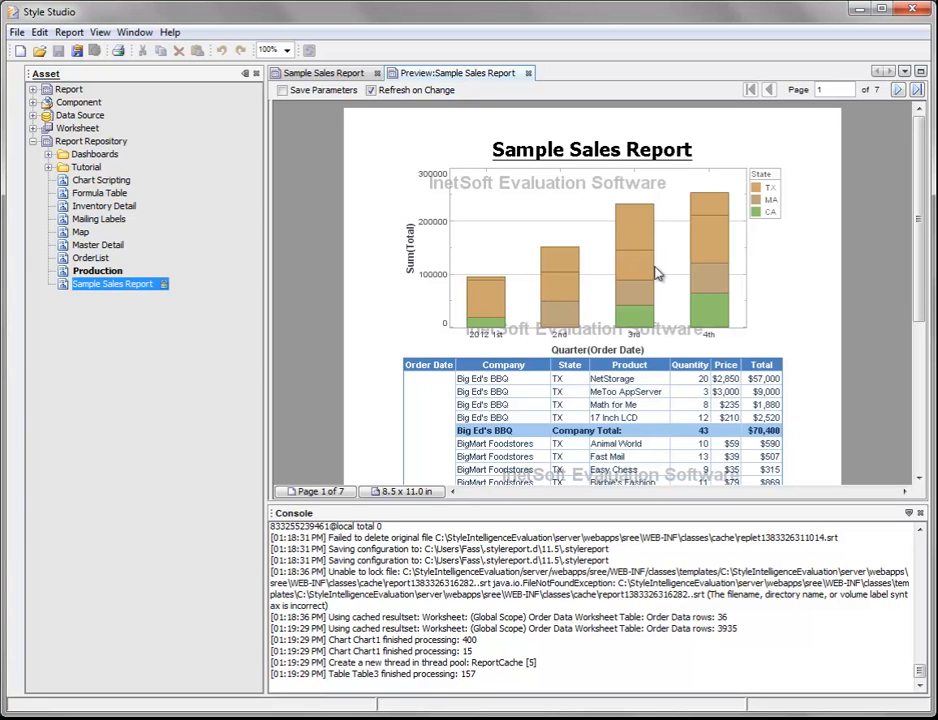
scroll(500, 275, "down", 3)
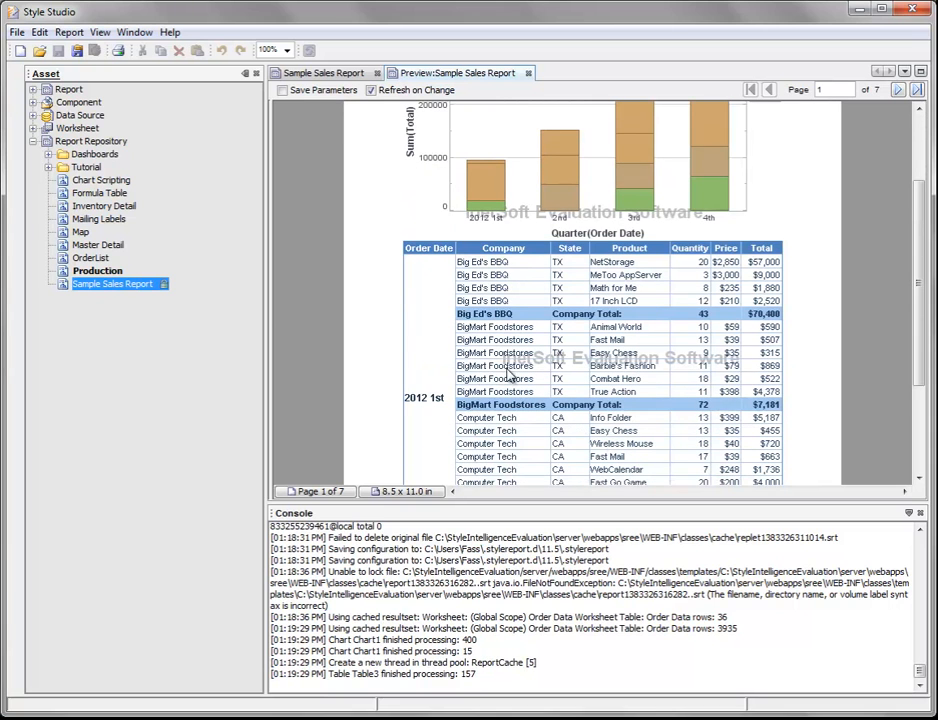
scroll(497, 385, "down", 2)
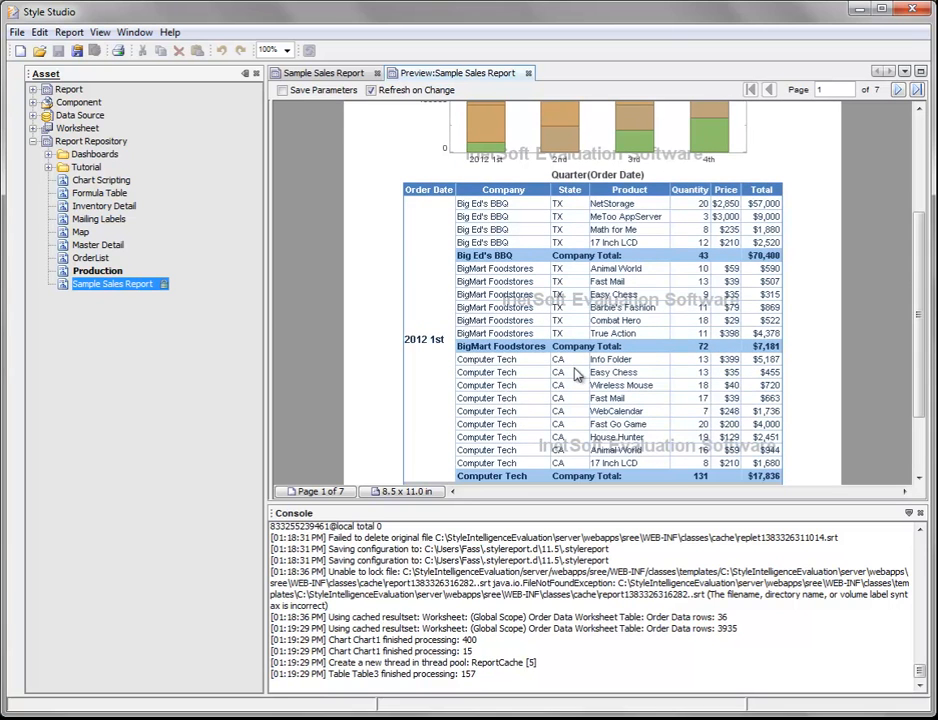
scroll(733, 285, "up", 5)
scroll(921, 220, "up", 1)
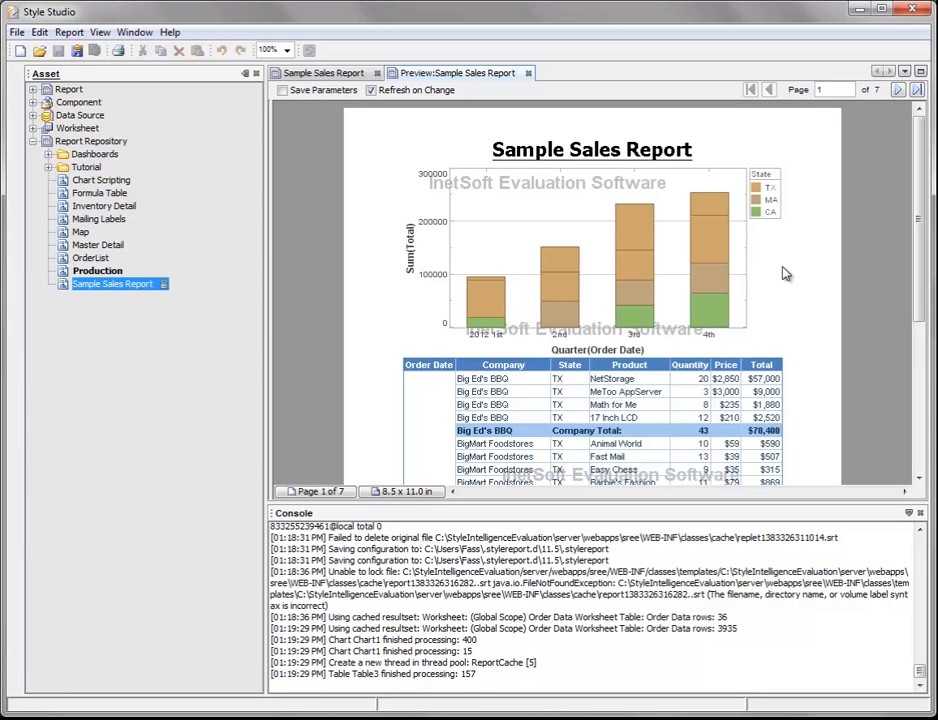
Step: Save the Sample Sales Report template, switch to the InetSoft web portal in the browser, and open the report there
left_click(320, 73)
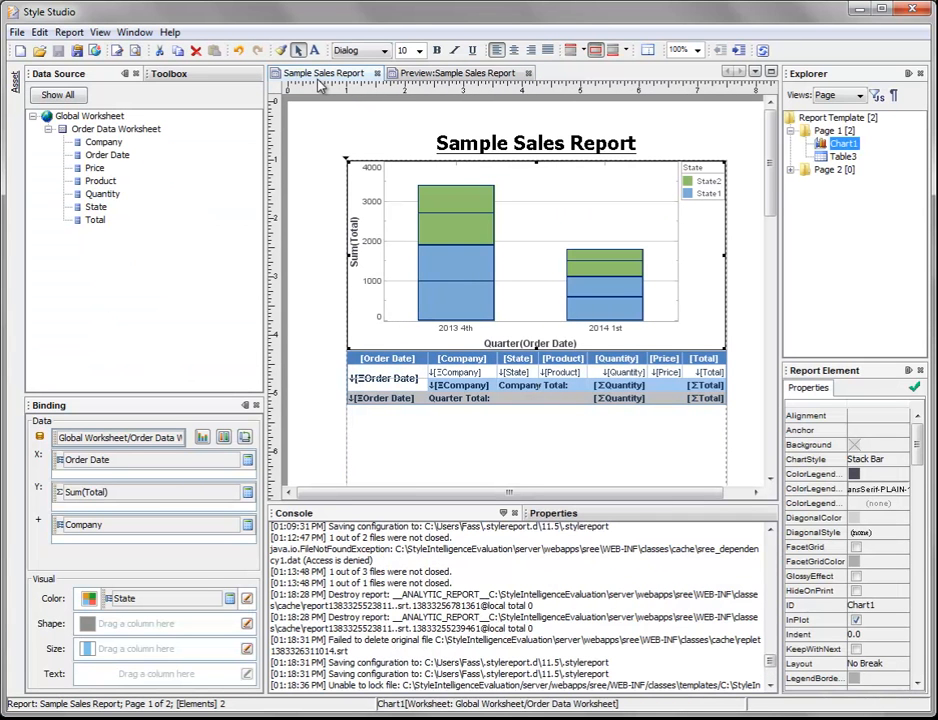
left_click(59, 57)
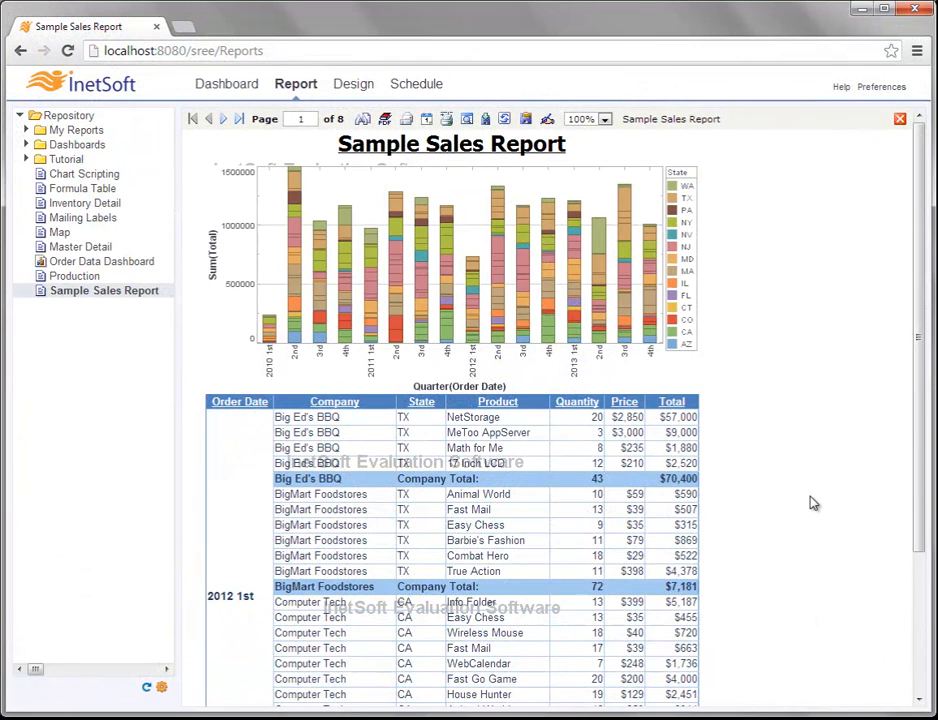
left_click(80, 298)
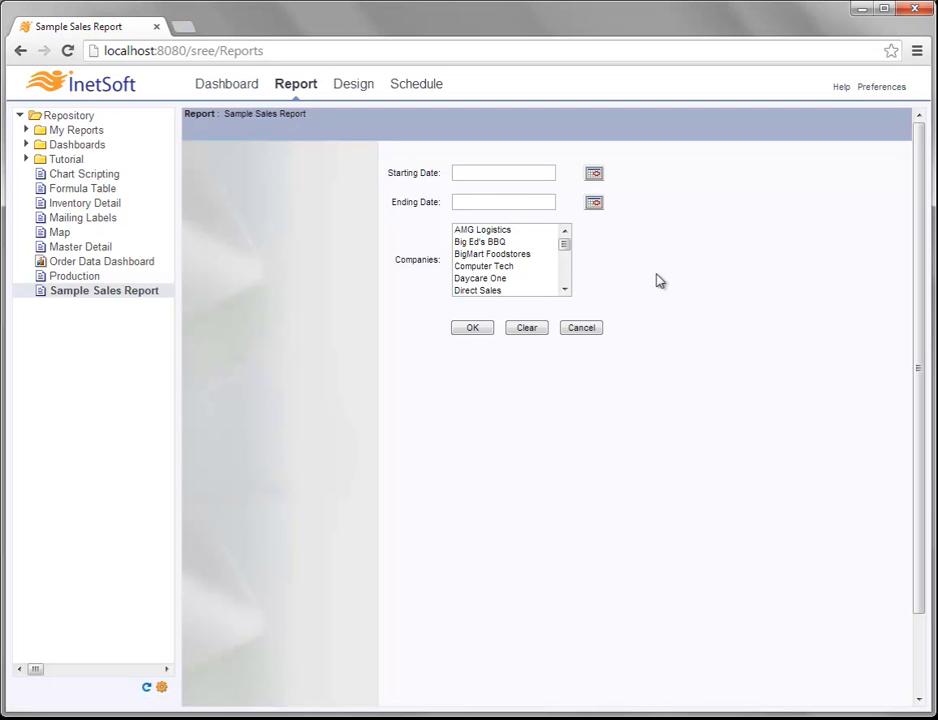
Step: Set the report's Starting Date parameter to January 1, 2012, keeping the default time
left_click(594, 176)
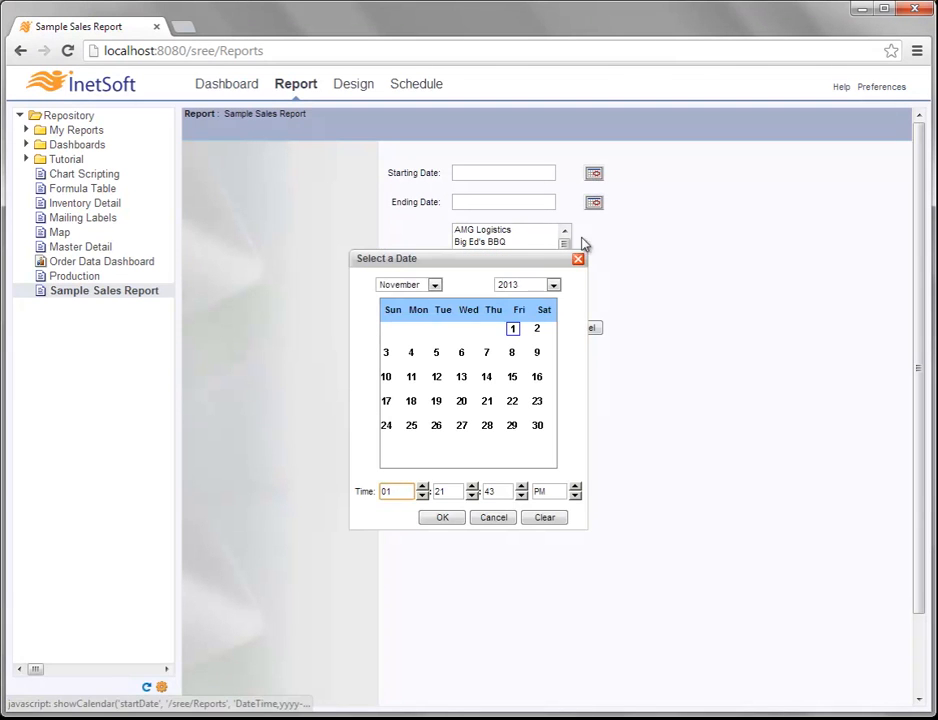
left_click(553, 285)
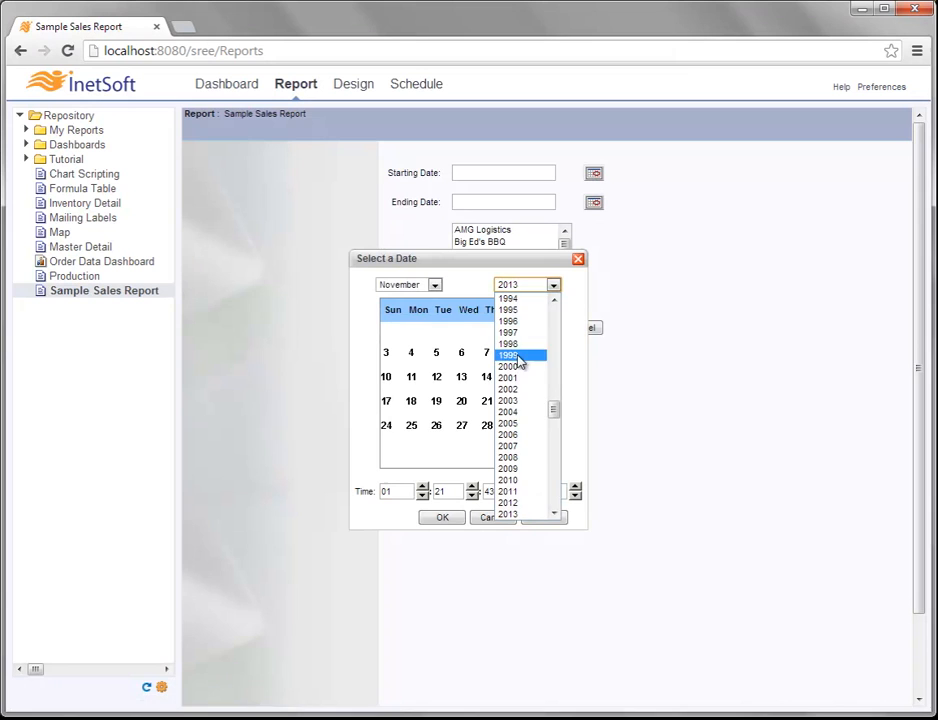
left_click(520, 500)
left_click(435, 285)
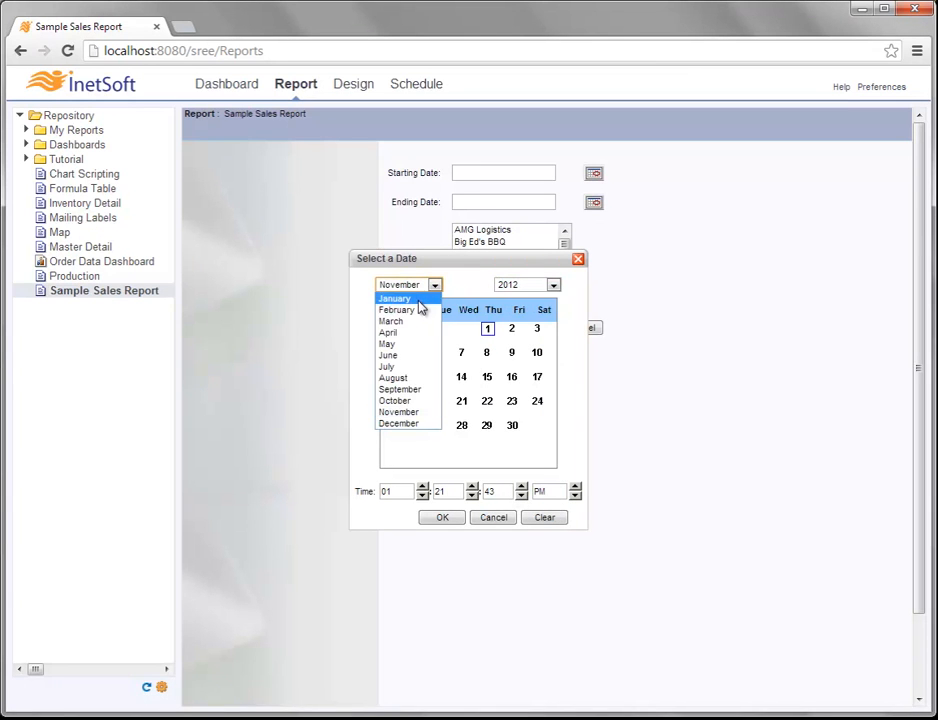
left_click(420, 299)
left_click(445, 519)
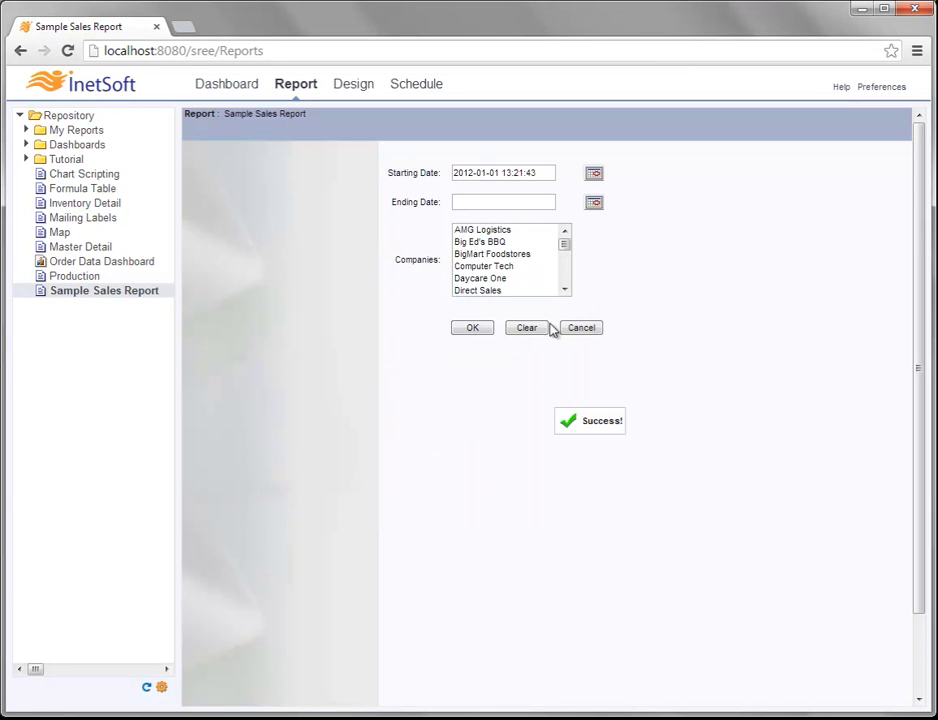
Step: Set the report's Ending Date parameter to December 31, 2012, keeping the default time
left_click(594, 205)
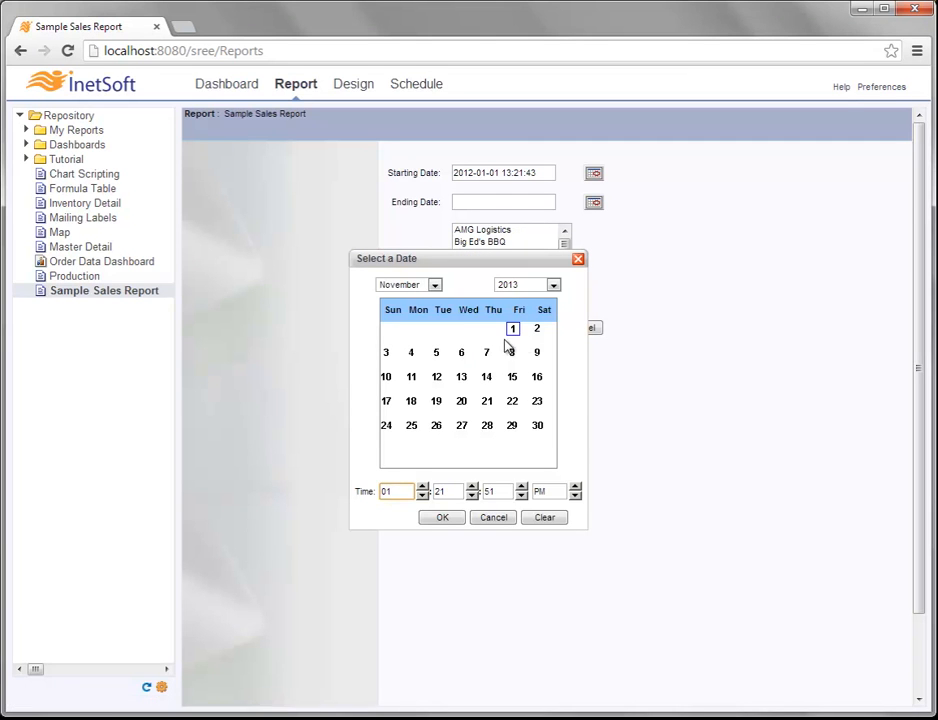
left_click(513, 286)
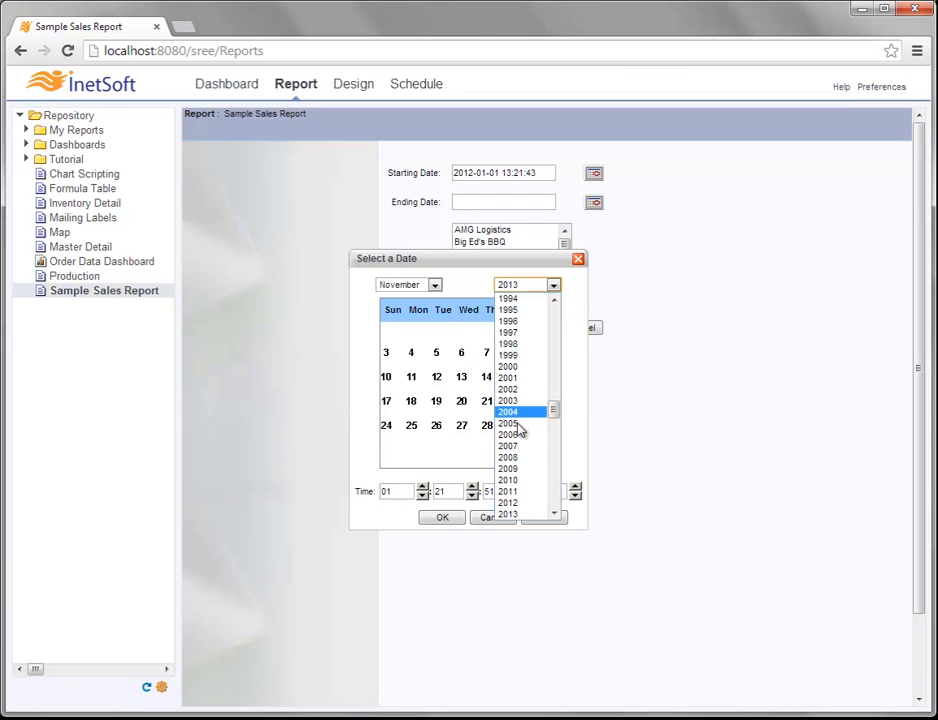
left_click(524, 501)
left_click(420, 286)
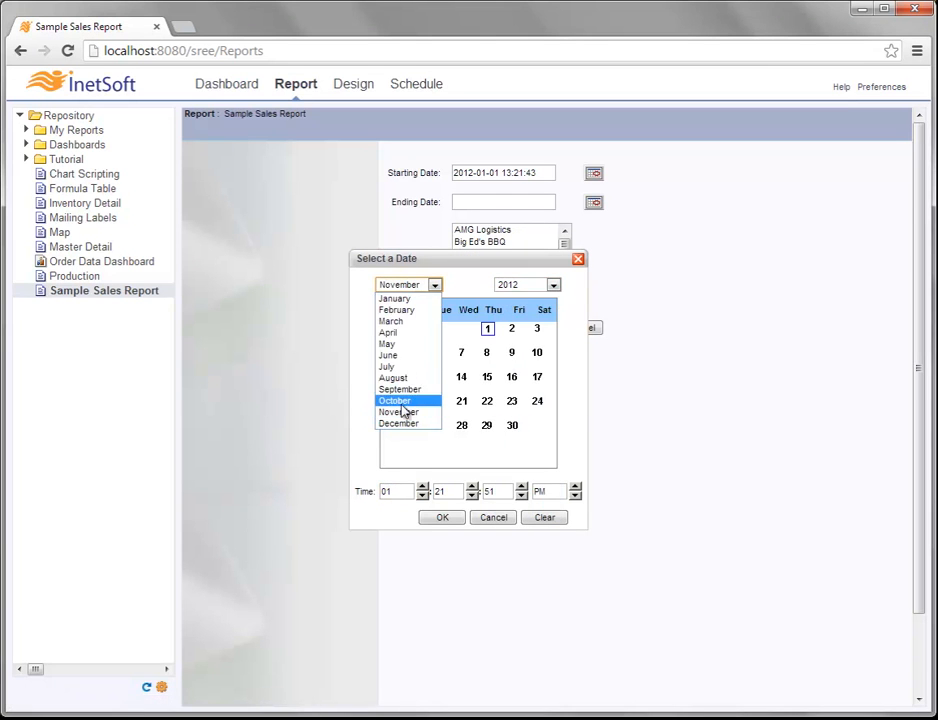
left_click(405, 425)
left_click(412, 450)
left_click(448, 515)
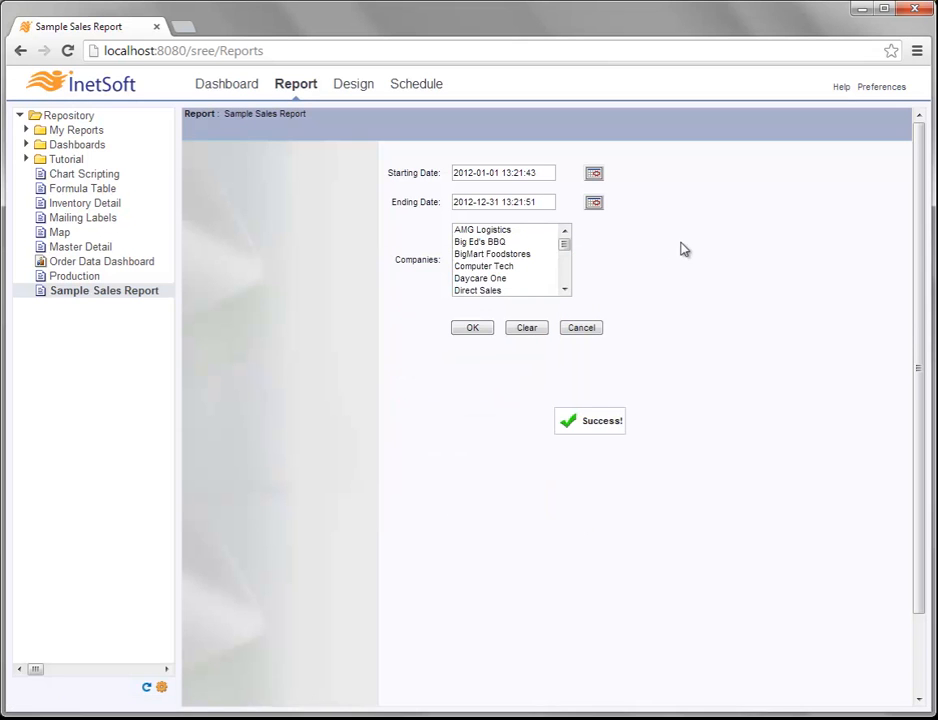
Step: Run the report for the companies from AMG Logistics through Computer Tech and review its table and stacked bar chart
left_click(518, 230)
left_click(503, 267, "shift")
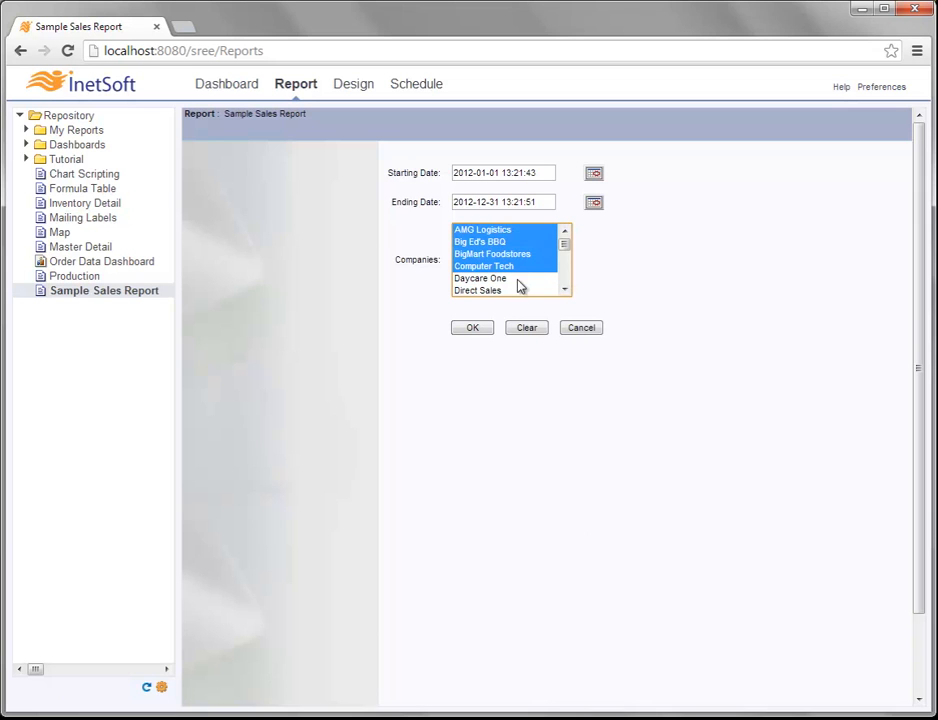
left_click(489, 331)
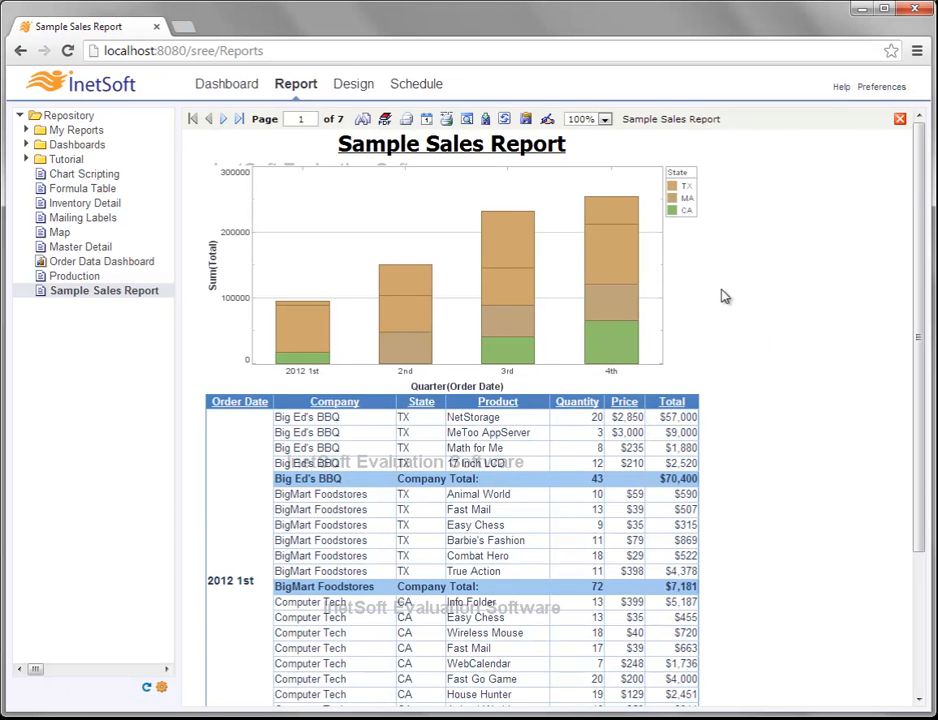
scroll(720, 295, "down", 3)
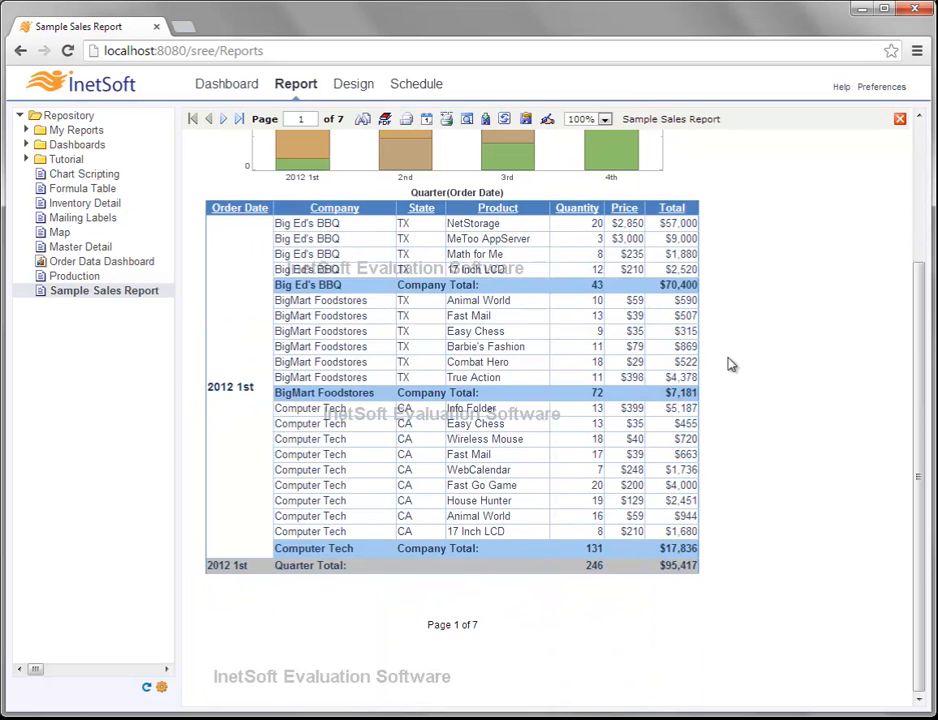
scroll(731, 365, "up", 3)
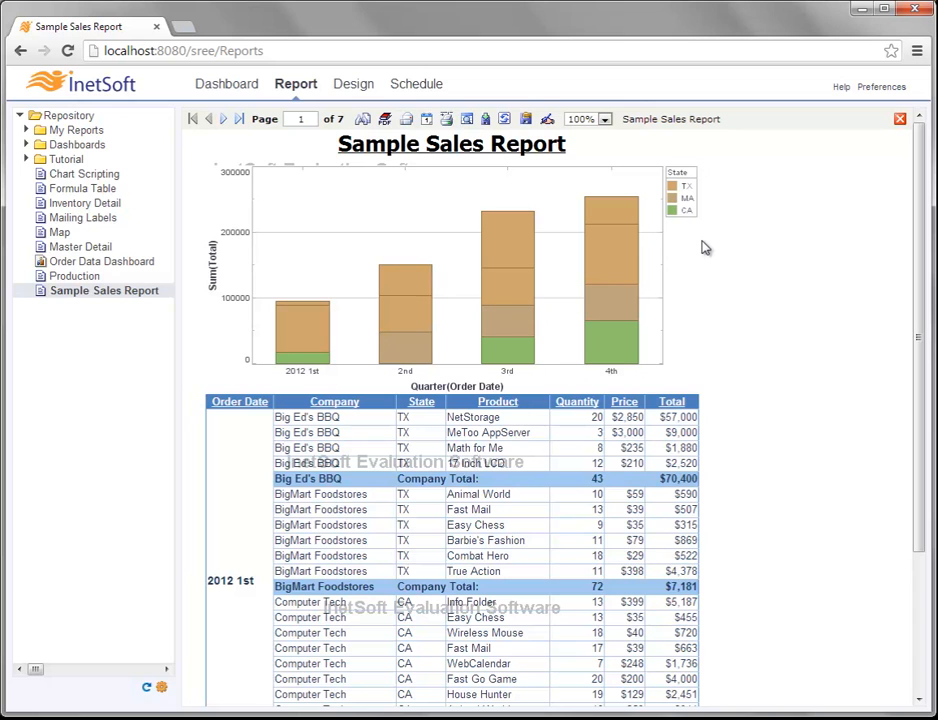
mouse_move(508, 241)
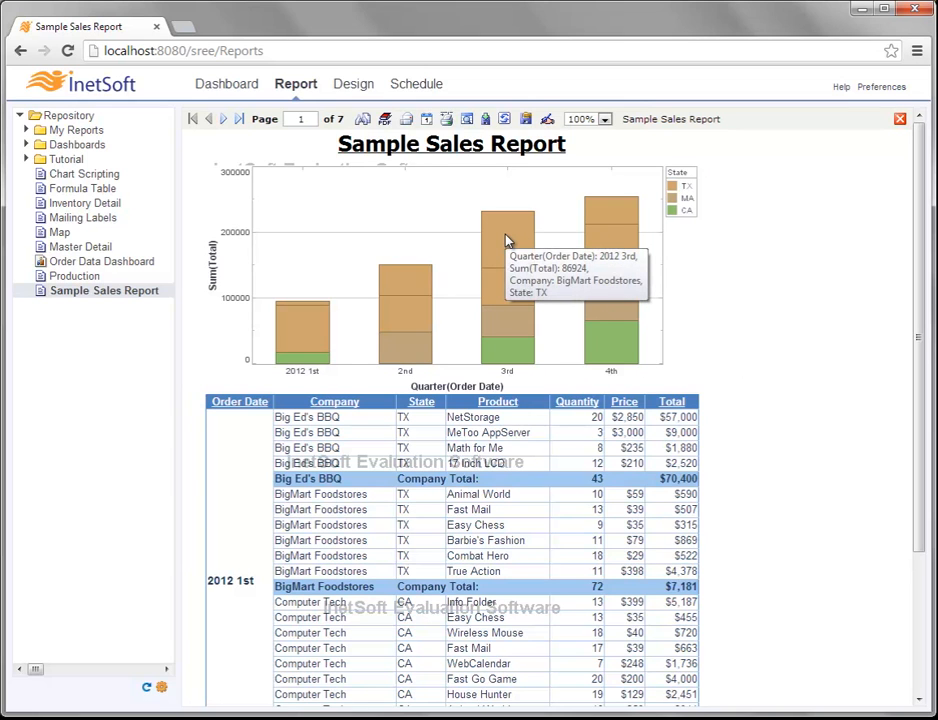